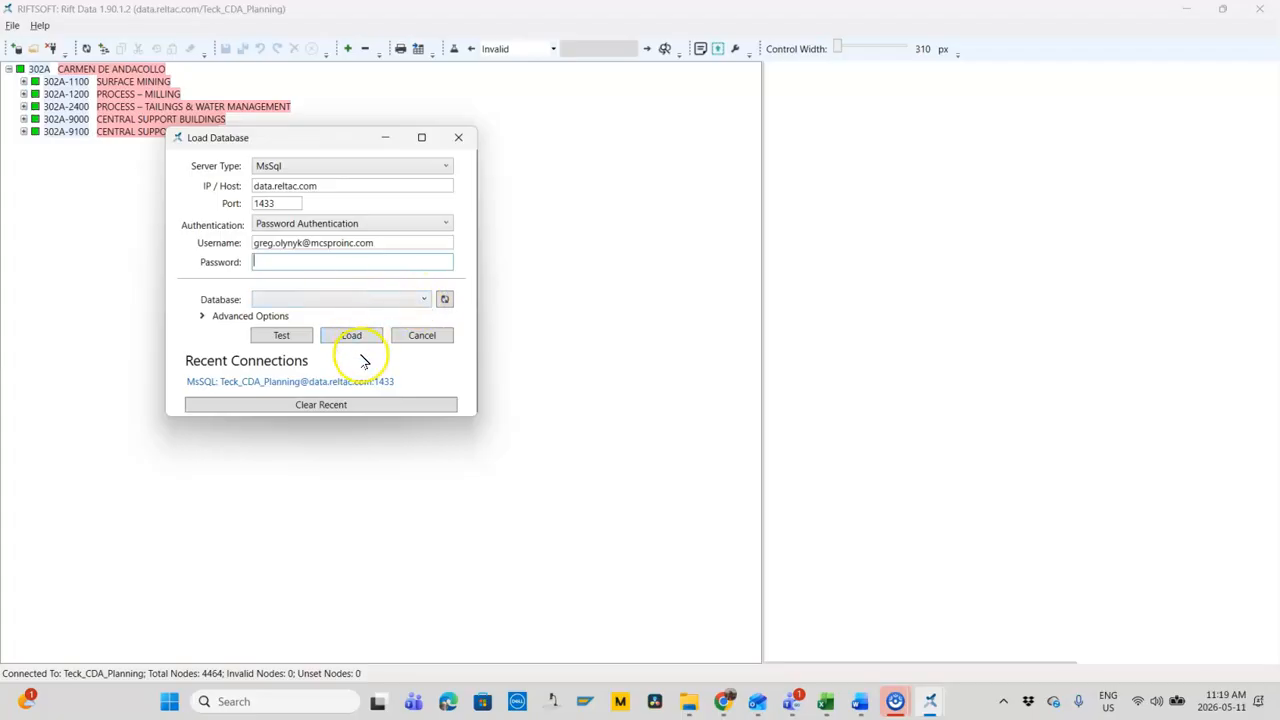
Step: Dismiss the database login and export the entire node hierarchy, overwriting RelTacMDReport__FLOC-ASSET.xlsx in the Raw Data folder
{"action": "left_click", "coordinate": [459, 140]}
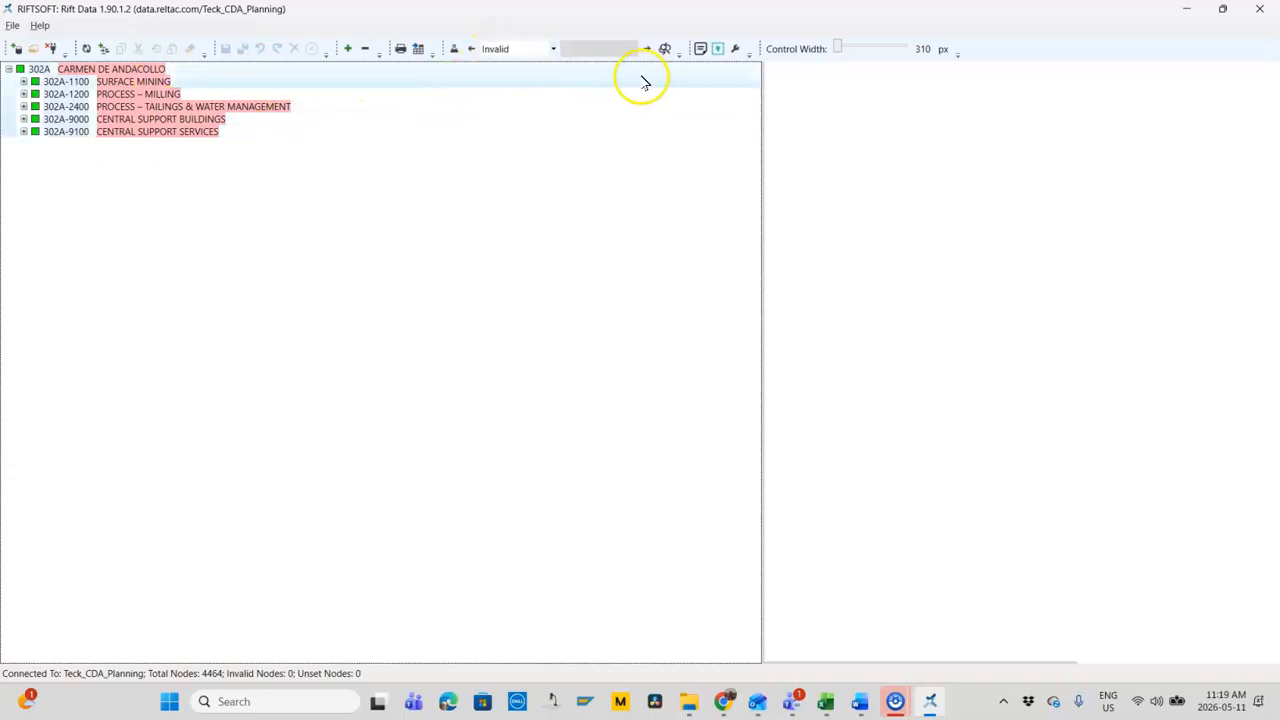
{"action": "left_click", "coordinate": [401, 52]}
{"action": "left_click", "coordinate": [500, 62]}
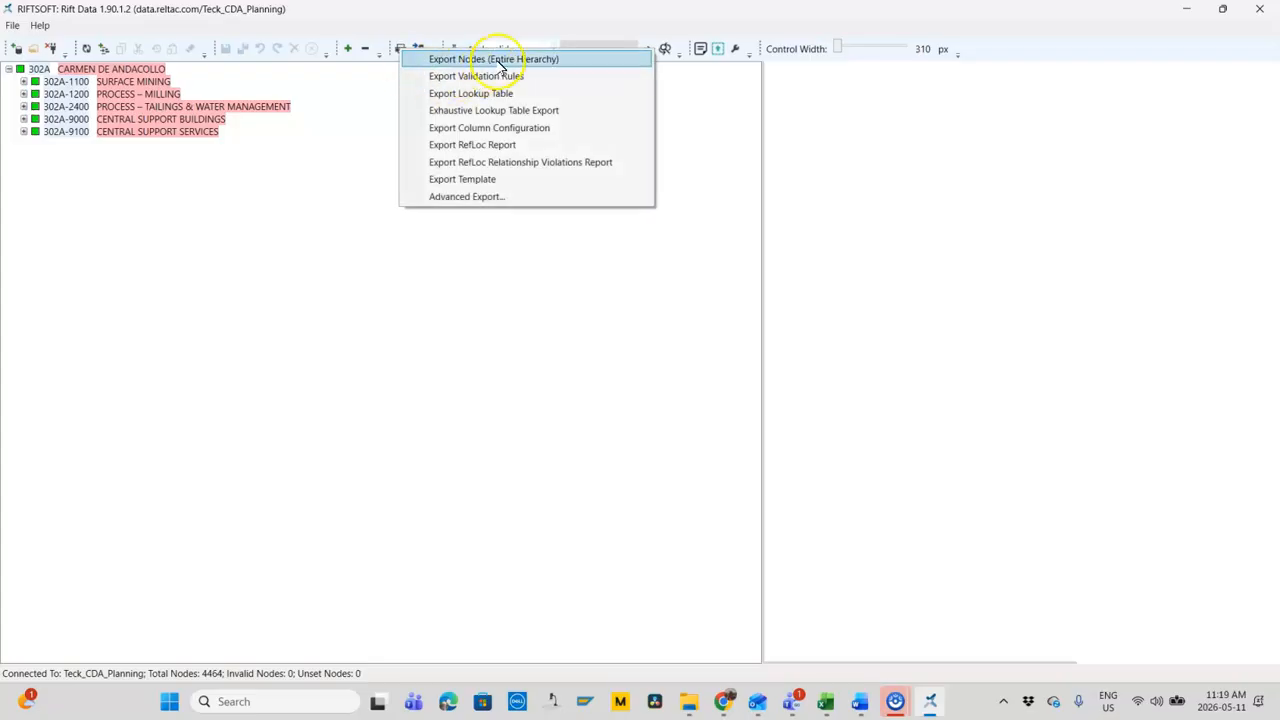
{"action": "left_click", "coordinate": [557, 65]}
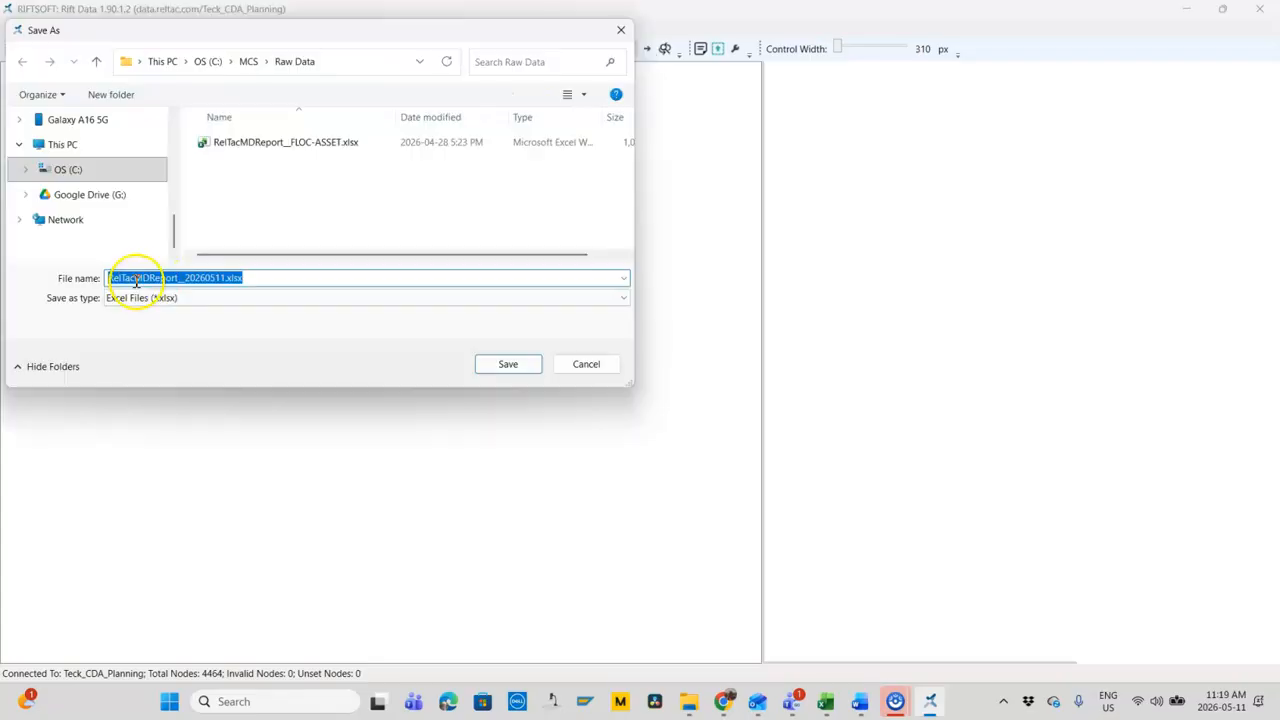
{"action": "double_click", "coordinate": [266, 145]}
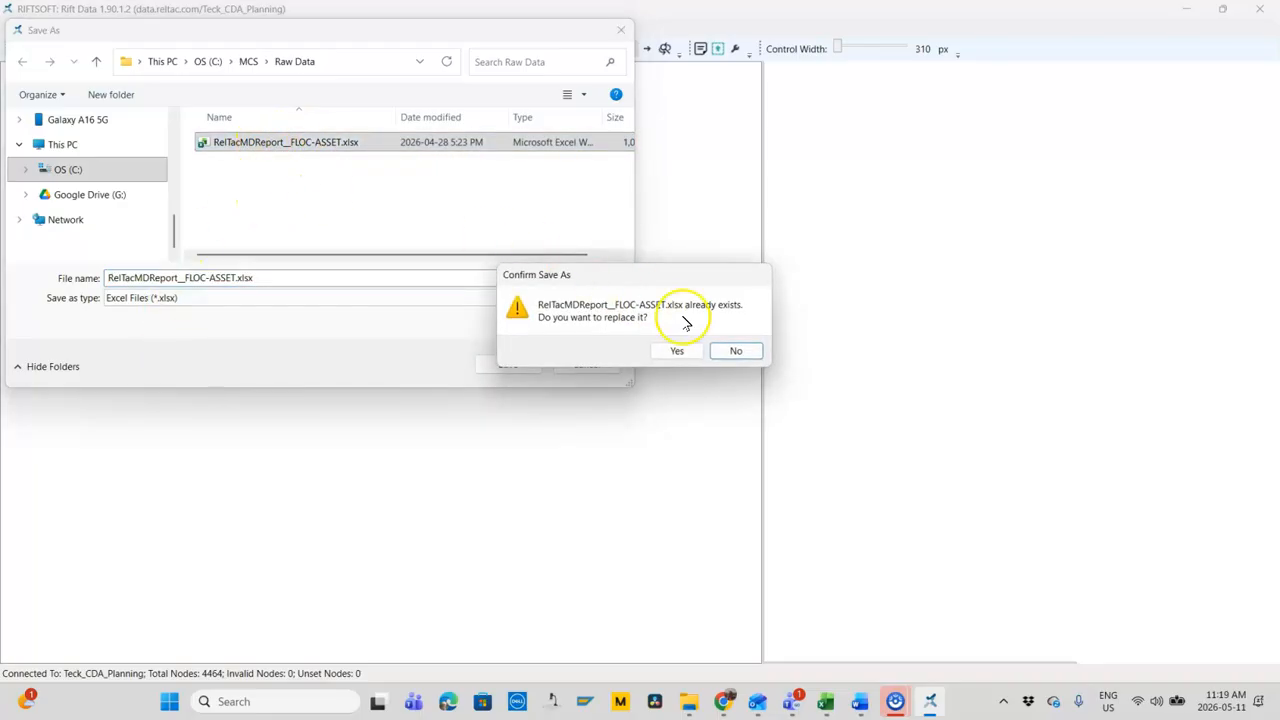
{"action": "left_click", "coordinate": [677, 355]}
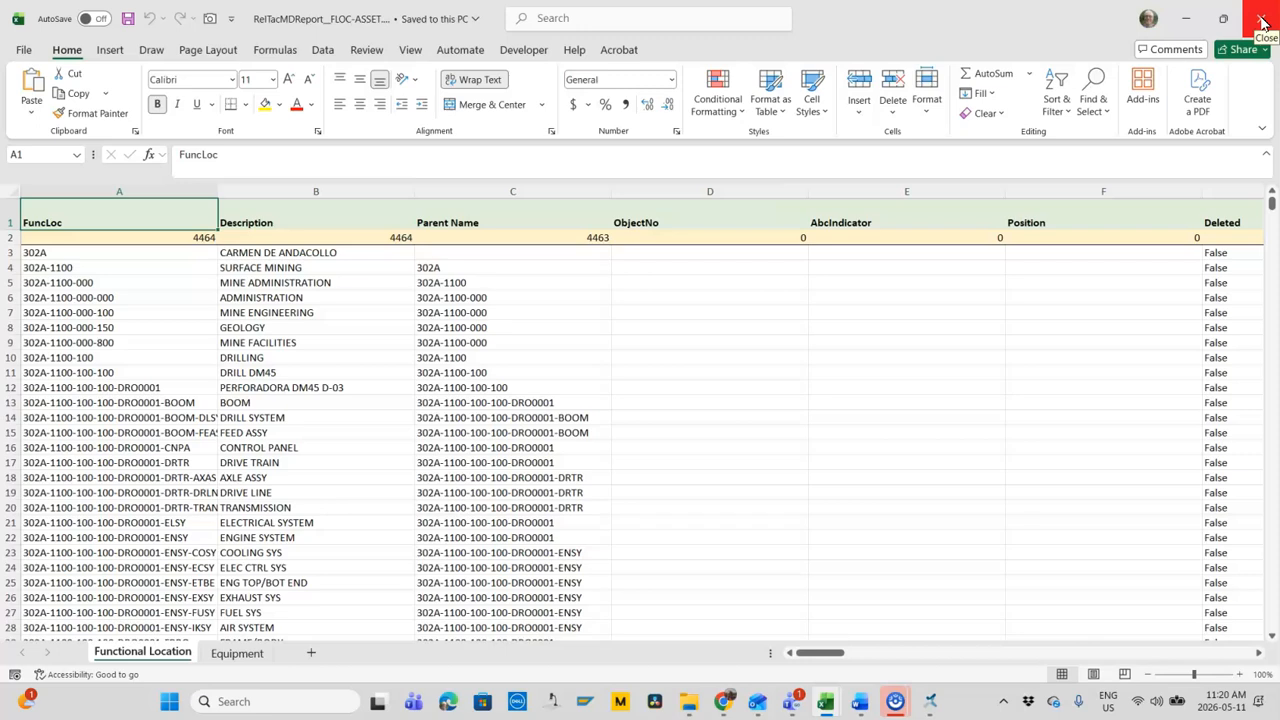
Step: Close the exported report and refresh all data in the FLOCs from RiftSoft workbook
{"action": "left_click", "coordinate": [1262, 22]}
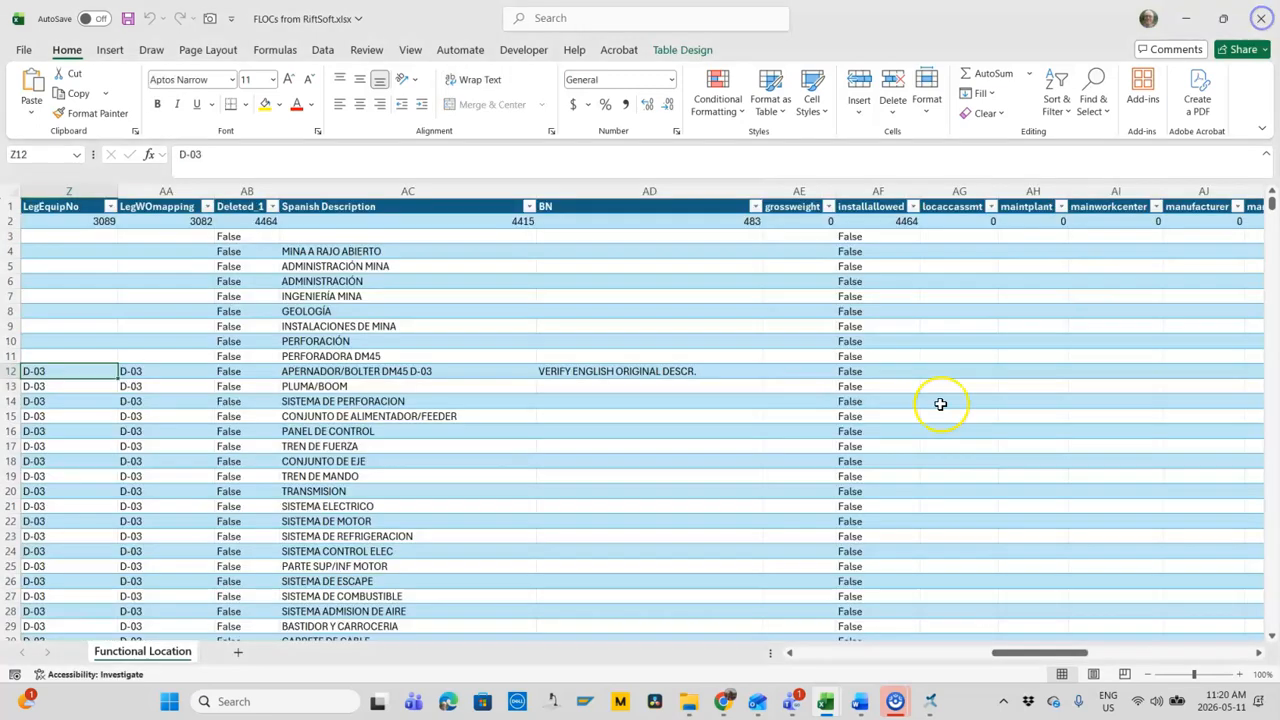
{"action": "left_click", "coordinate": [503, 298]}
{"action": "left_click", "coordinate": [322, 49]}
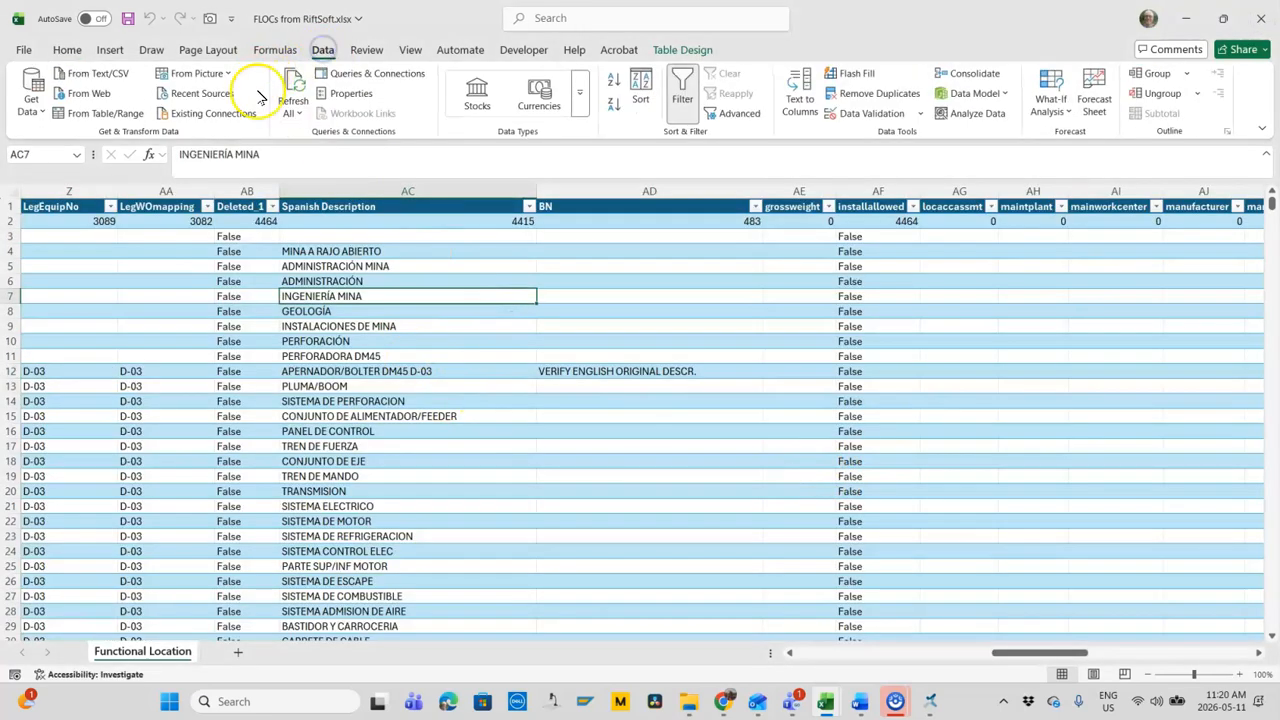
{"action": "left_click", "coordinate": [293, 88]}
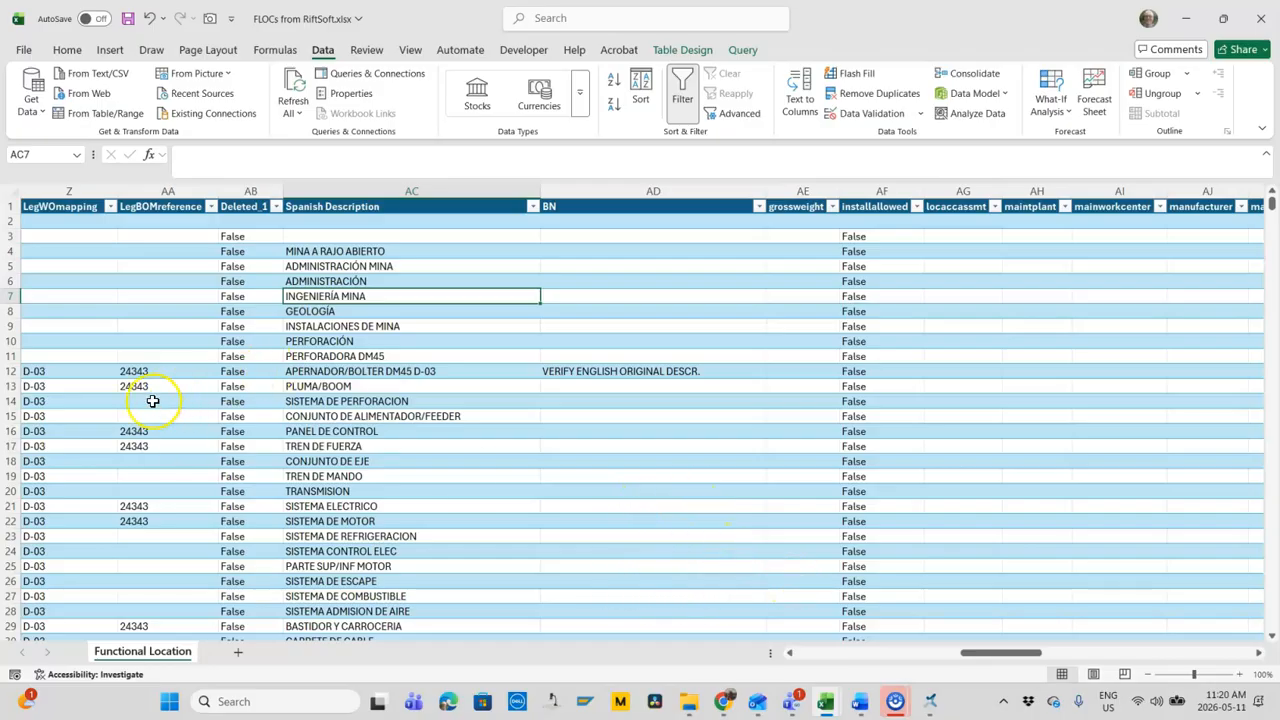
Step: Review the refreshed table's columns from BN through the sortfield column to the table's last column
{"action": "left_click", "coordinate": [1258, 654]}
{"action": "left_click", "coordinate": [1258, 654]}
{"action": "left_click", "coordinate": [1258, 654]}
{"action": "left_click", "coordinate": [1258, 654]}
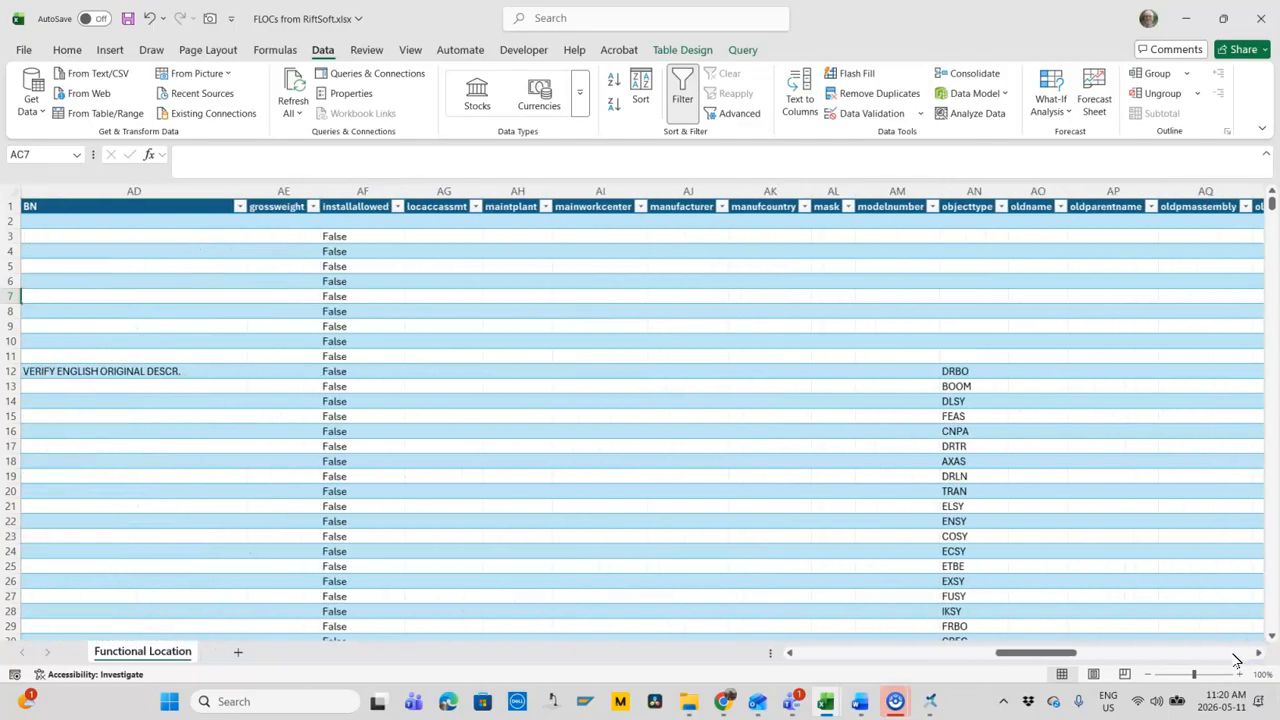
{"action": "left_click", "coordinate": [1236, 654]}
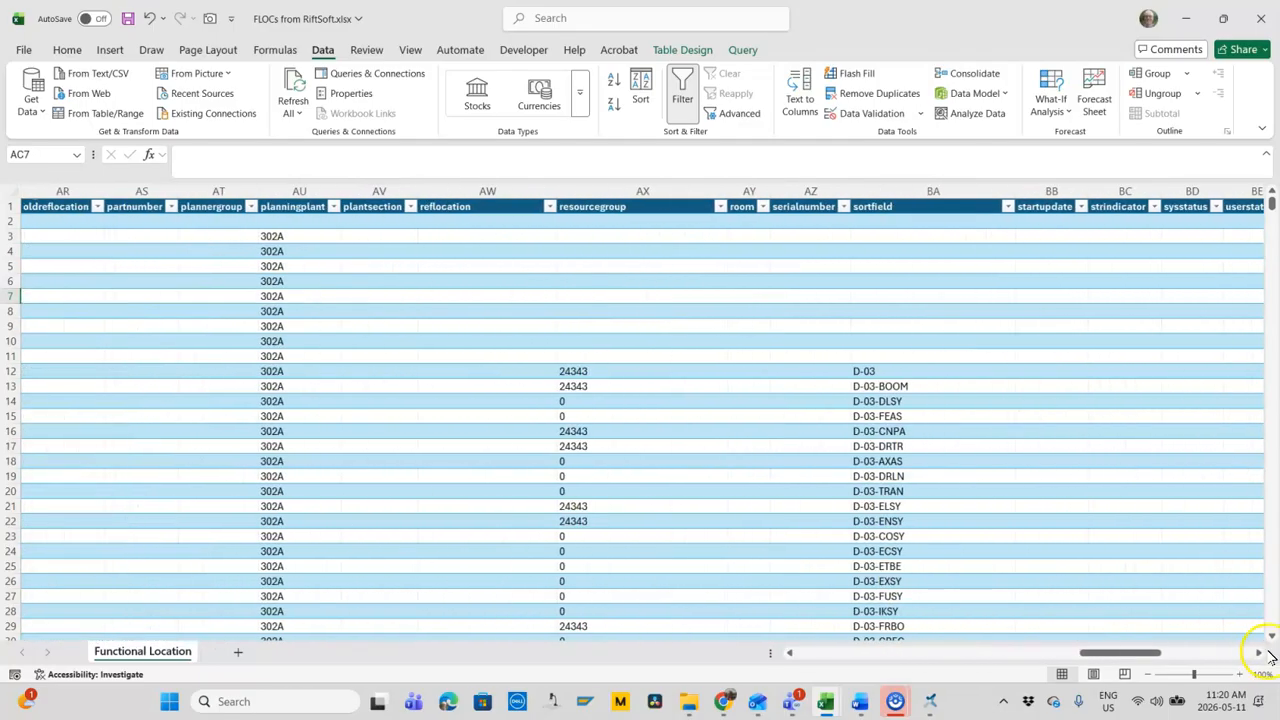
{"action": "left_click_drag", "start_coordinate": [1259, 655], "coordinate": [1238, 654]}
{"action": "double_click", "coordinate": [143, 383]}
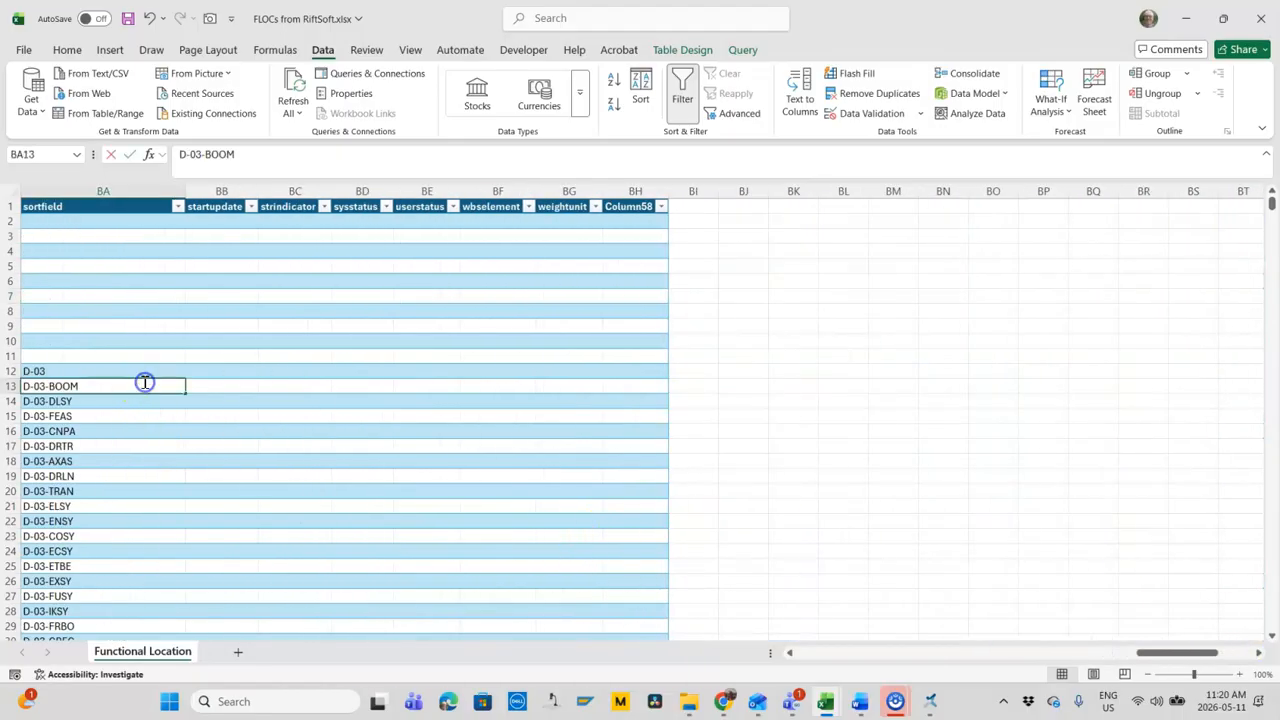
{"action": "double_click", "coordinate": [134, 414]}
{"action": "double_click", "coordinate": [136, 445]}
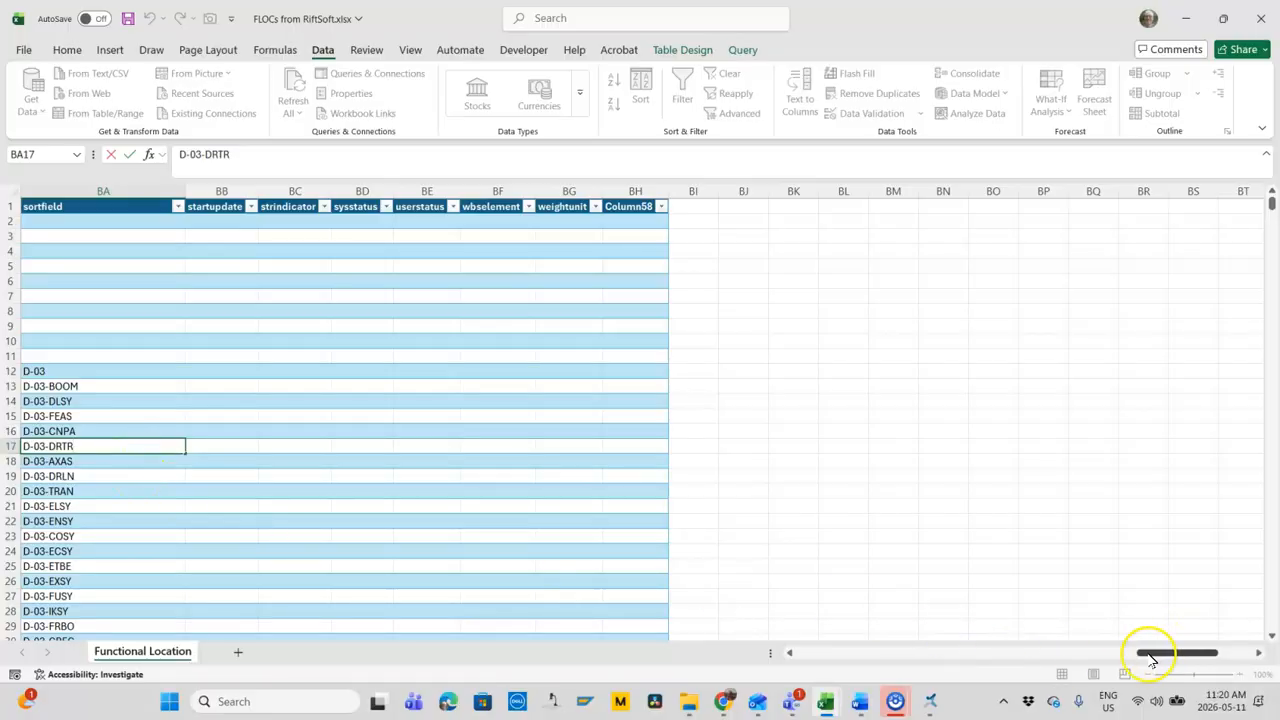
Step: Go back through the earlier columns and inspect the LegEquipNo, LegWOmapping, LegBOMreference and catalogprofile columns
{"action": "left_click", "coordinate": [962, 653]}
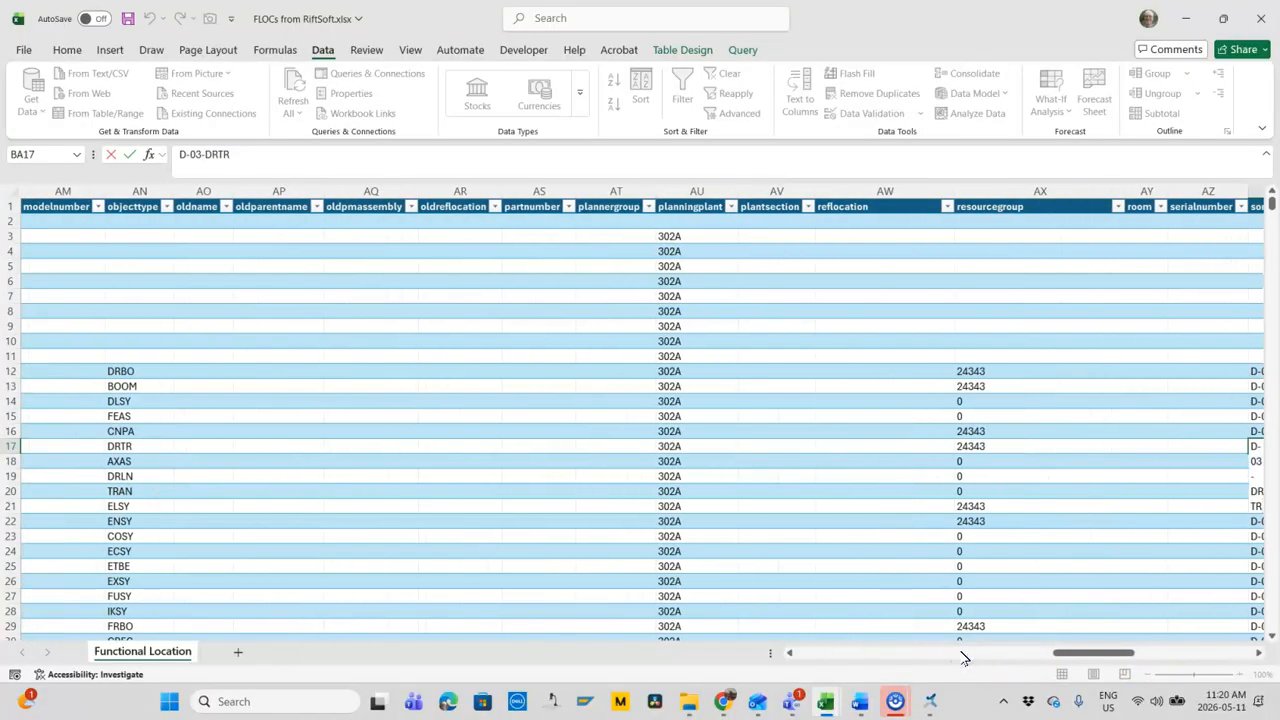
{"action": "scroll", "coordinate": [962, 657], "scroll_direction": "down", "scroll_amount": 7}
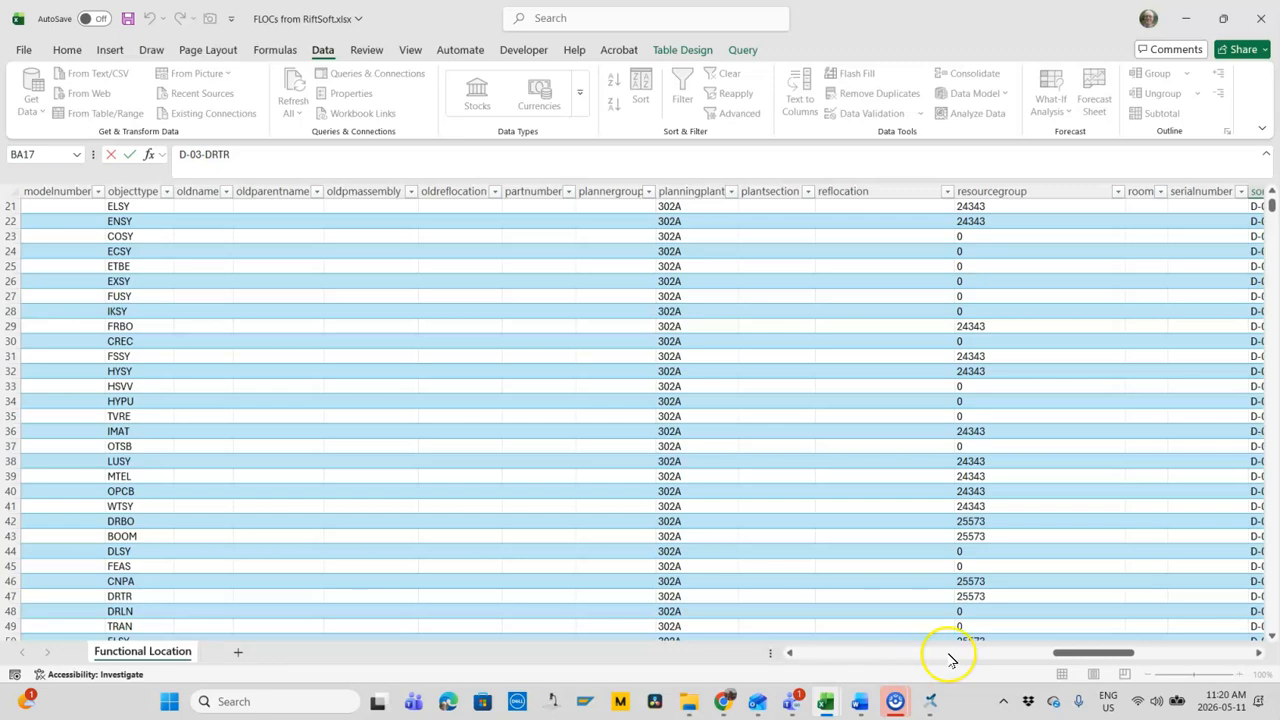
{"action": "left_click", "coordinate": [950, 655]}
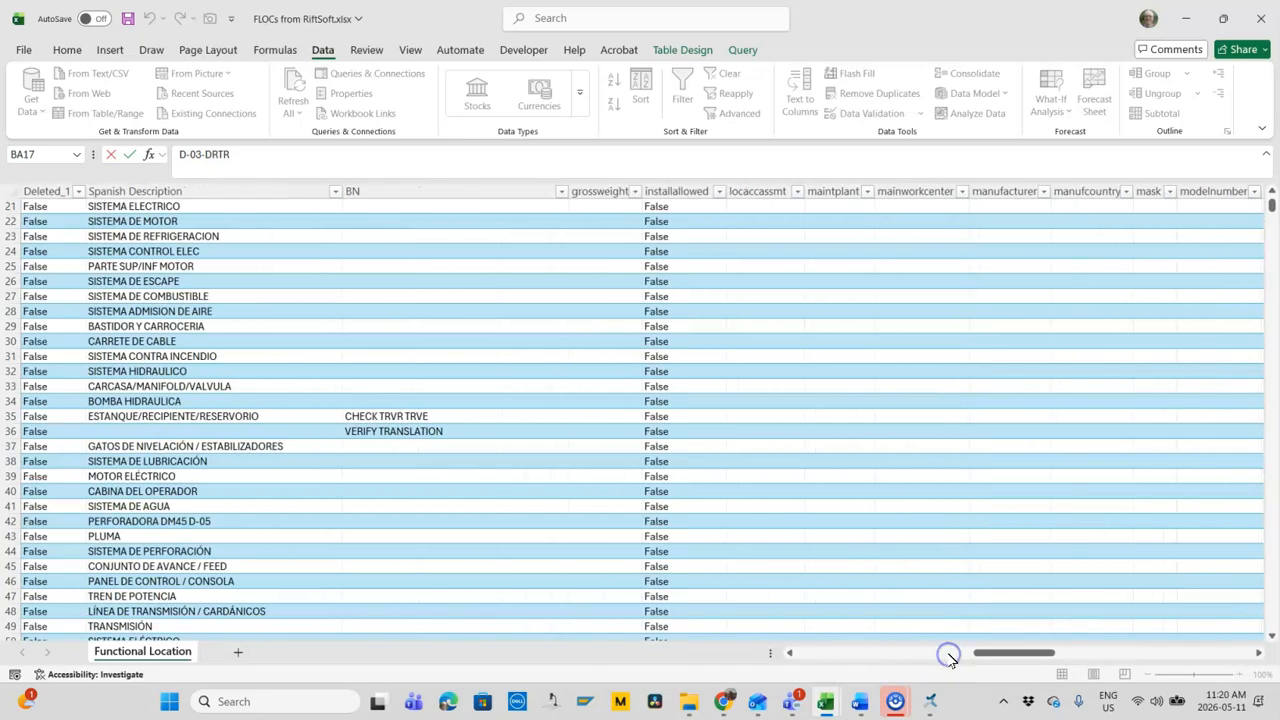
{"action": "left_click", "coordinate": [893, 655]}
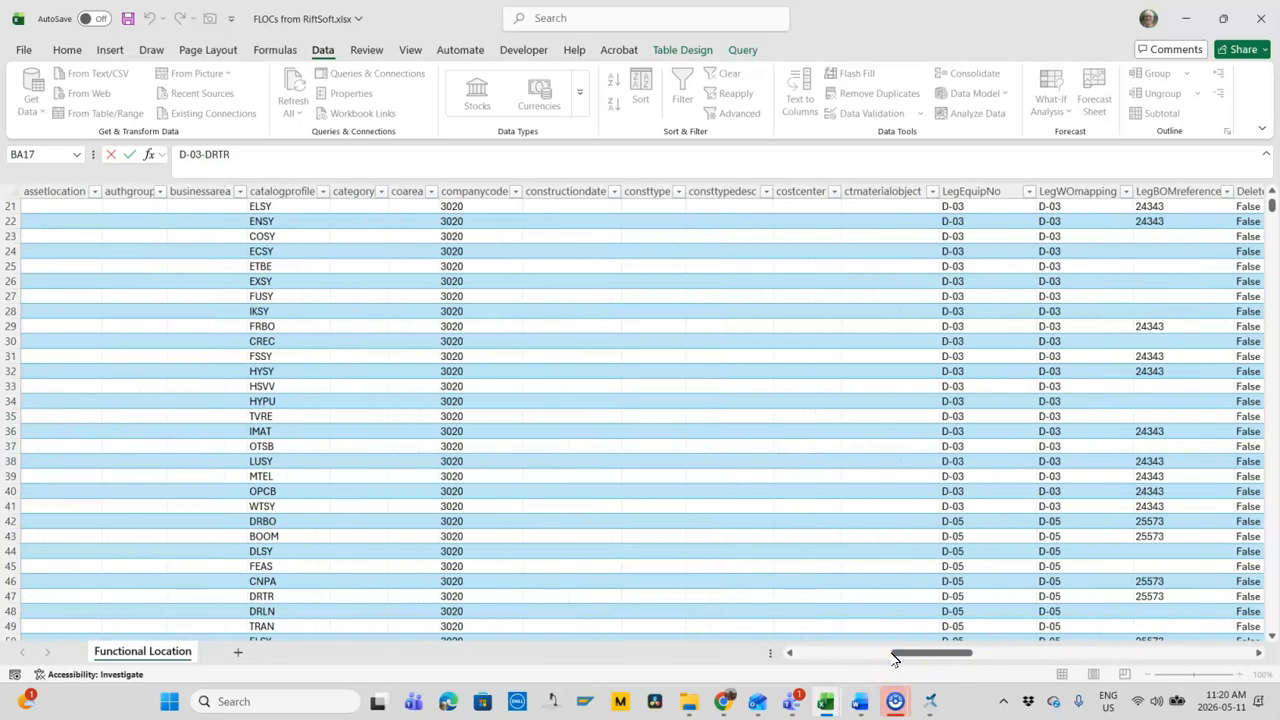
{"action": "left_click", "coordinate": [985, 312]}
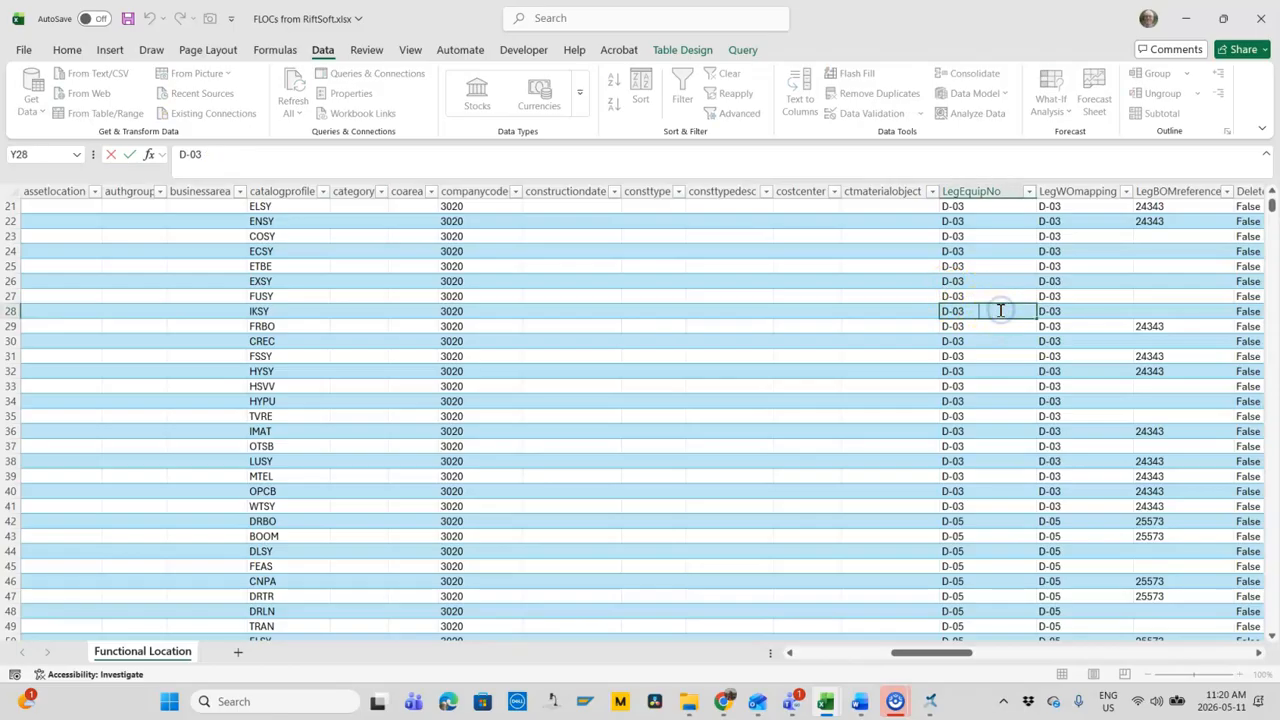
{"action": "left_click", "coordinate": [1003, 340]}
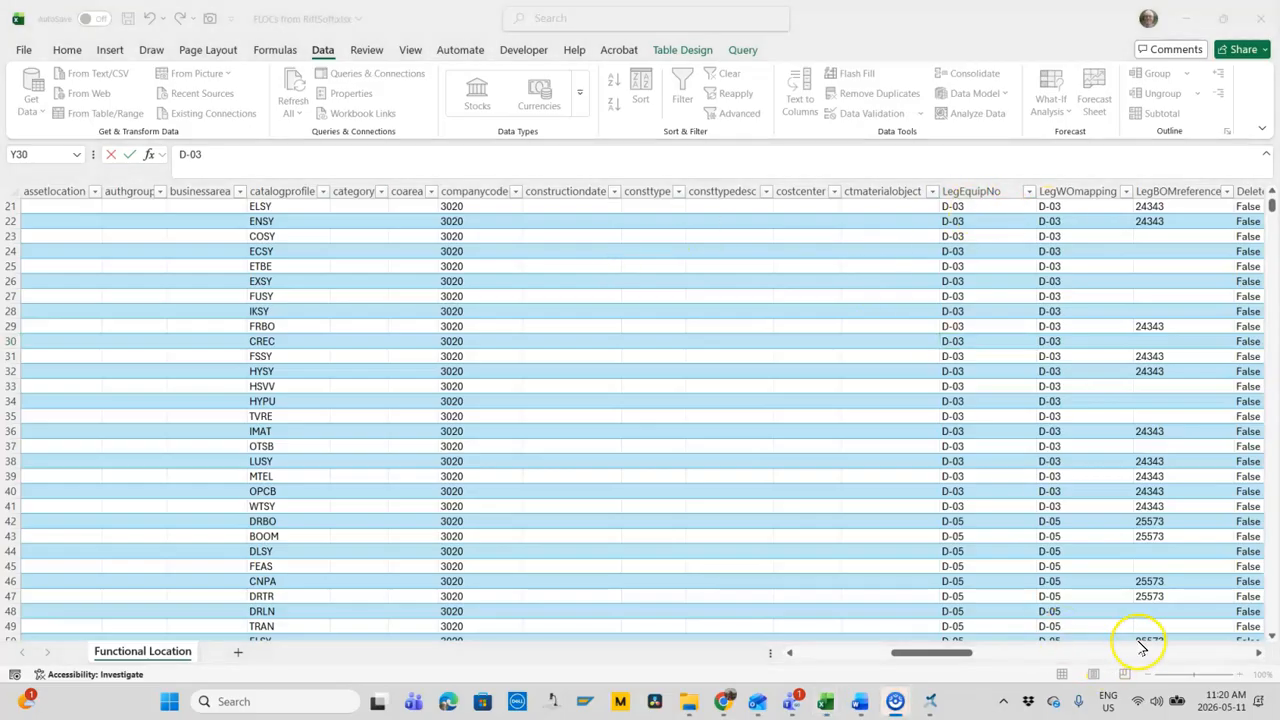
{"action": "left_click", "coordinate": [1007, 187]}
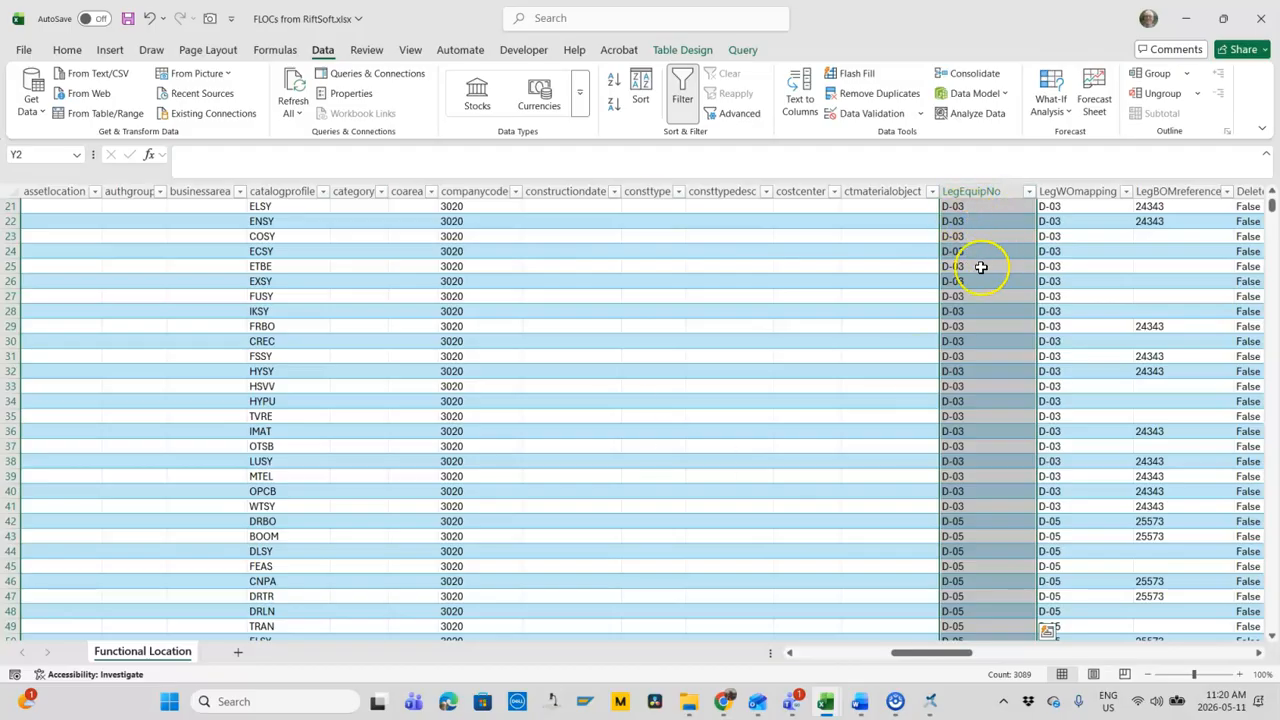
{"action": "left_click", "coordinate": [975, 208]}
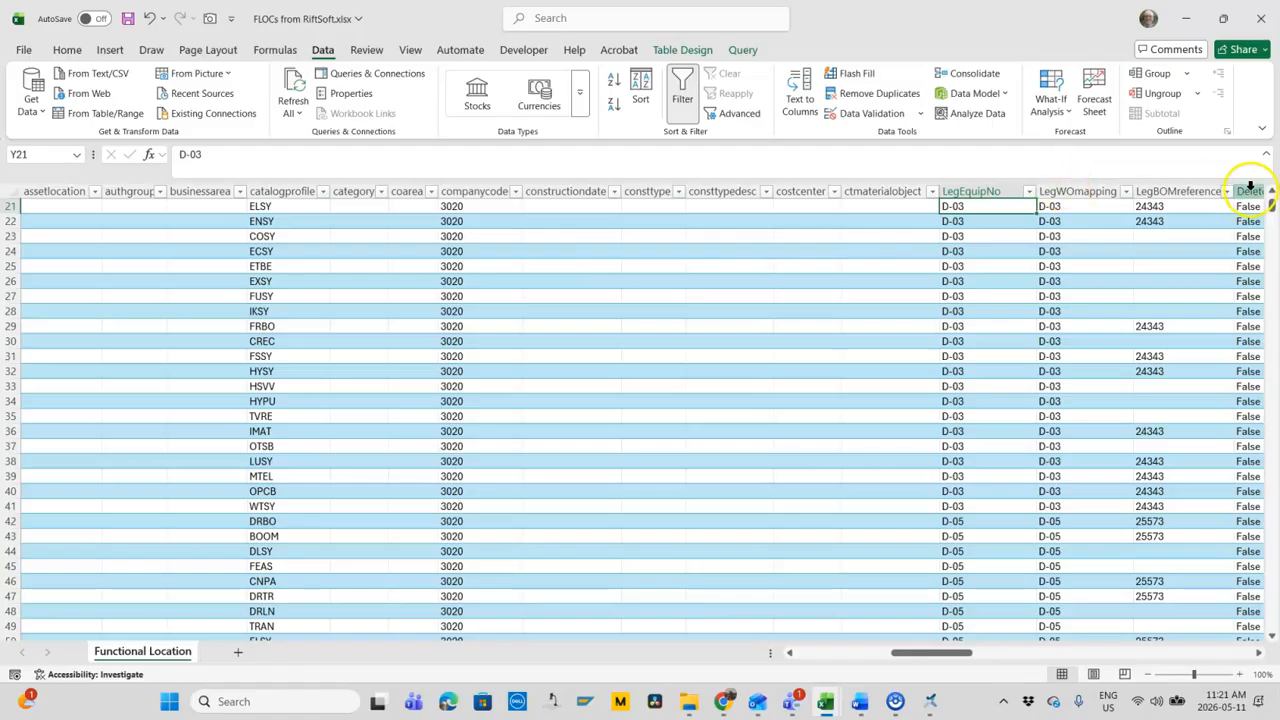
{"action": "left_click", "coordinate": [316, 299]}
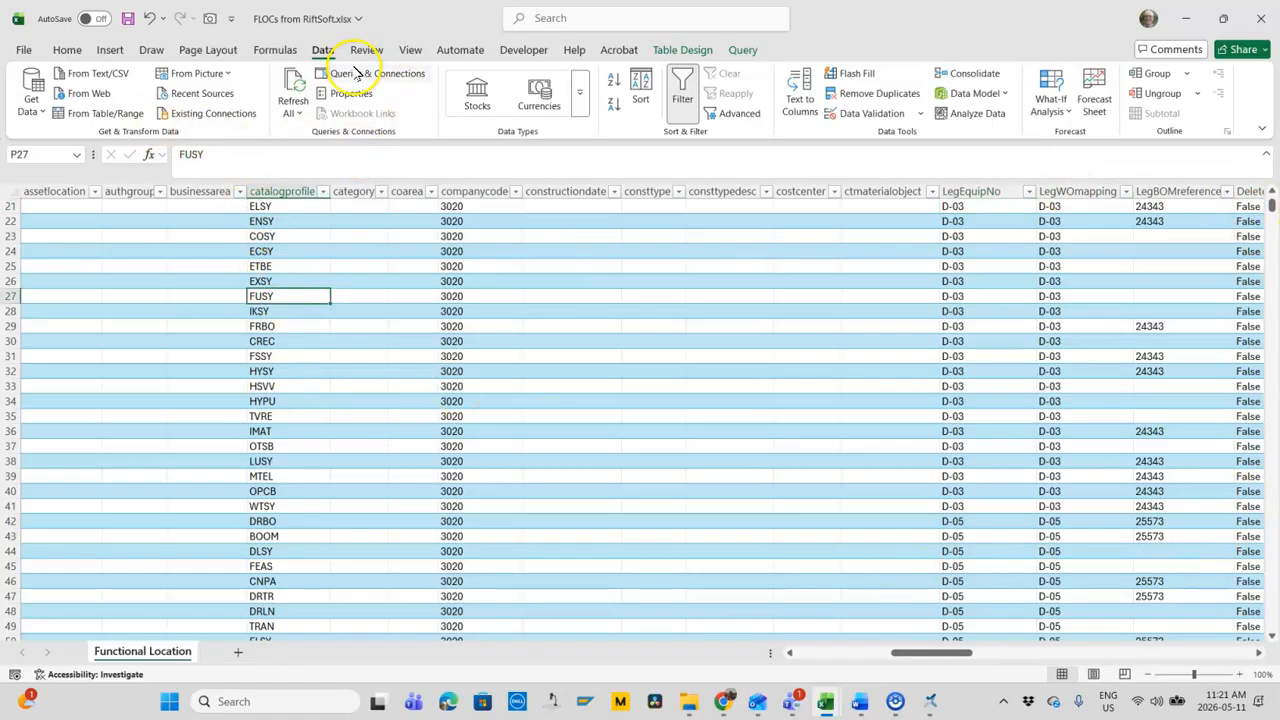
Step: Create a new blank workbook
{"action": "left_click", "coordinate": [25, 51]}
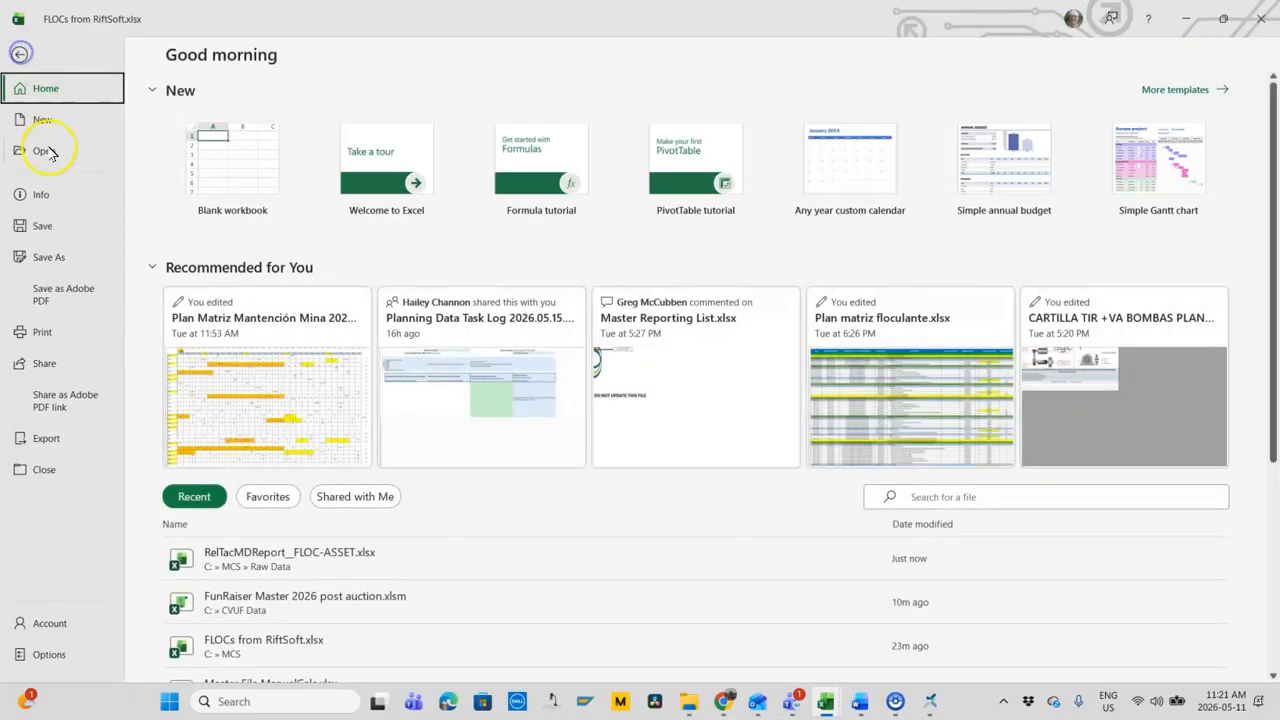
{"action": "left_click", "coordinate": [38, 124]}
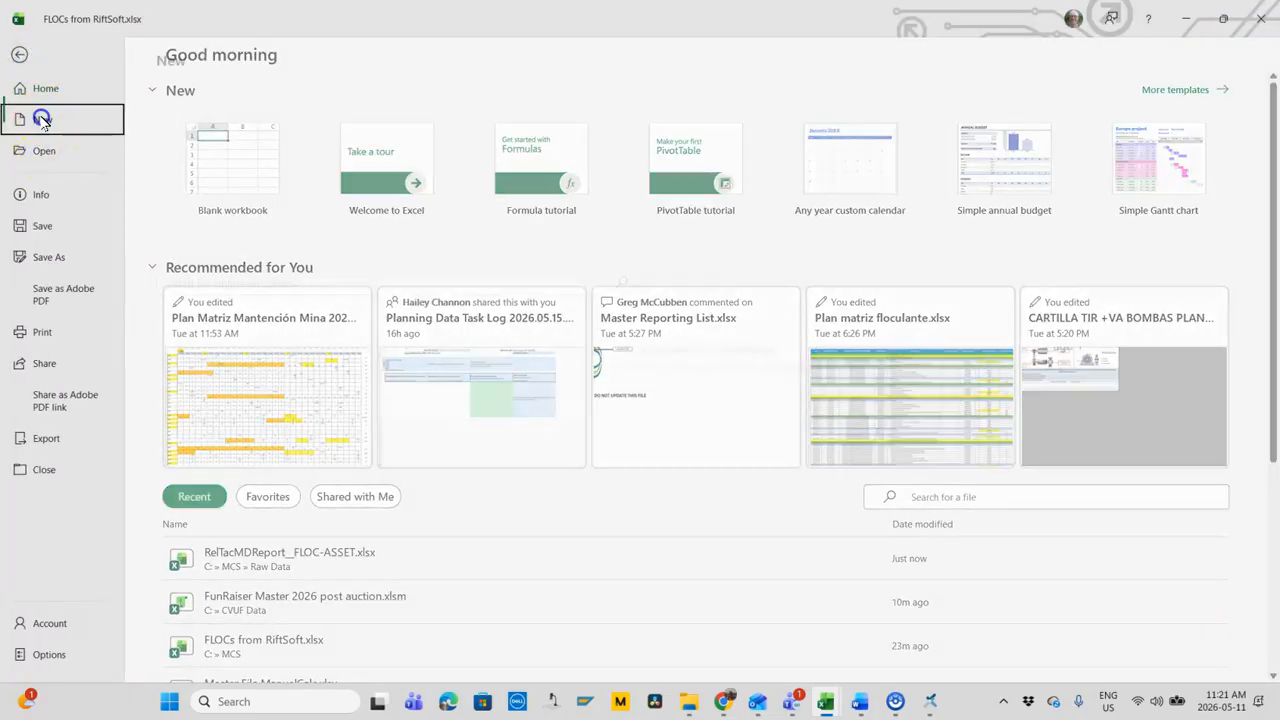
{"action": "left_click", "coordinate": [247, 135]}
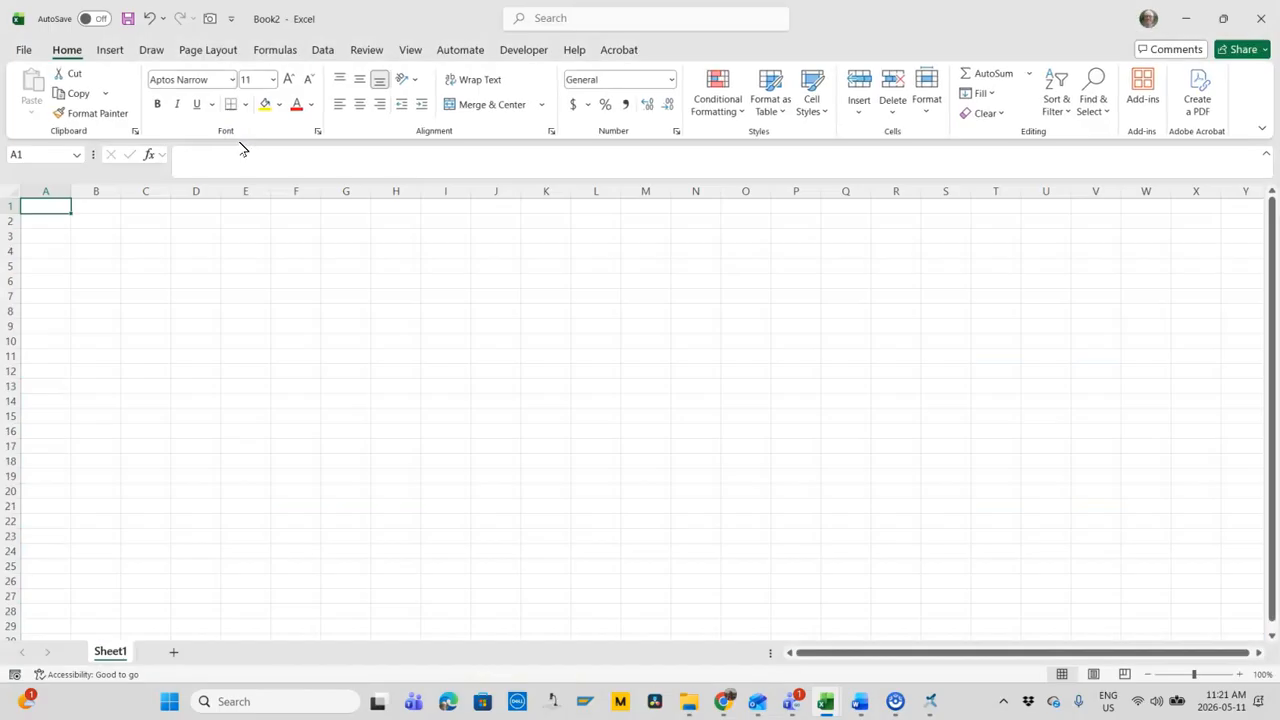
Step: Start an Excel workbook data import using RelTacMDReport__FLOC-ASSET.xlsx from the MCS Raw Data folder
{"action": "left_click", "coordinate": [325, 52]}
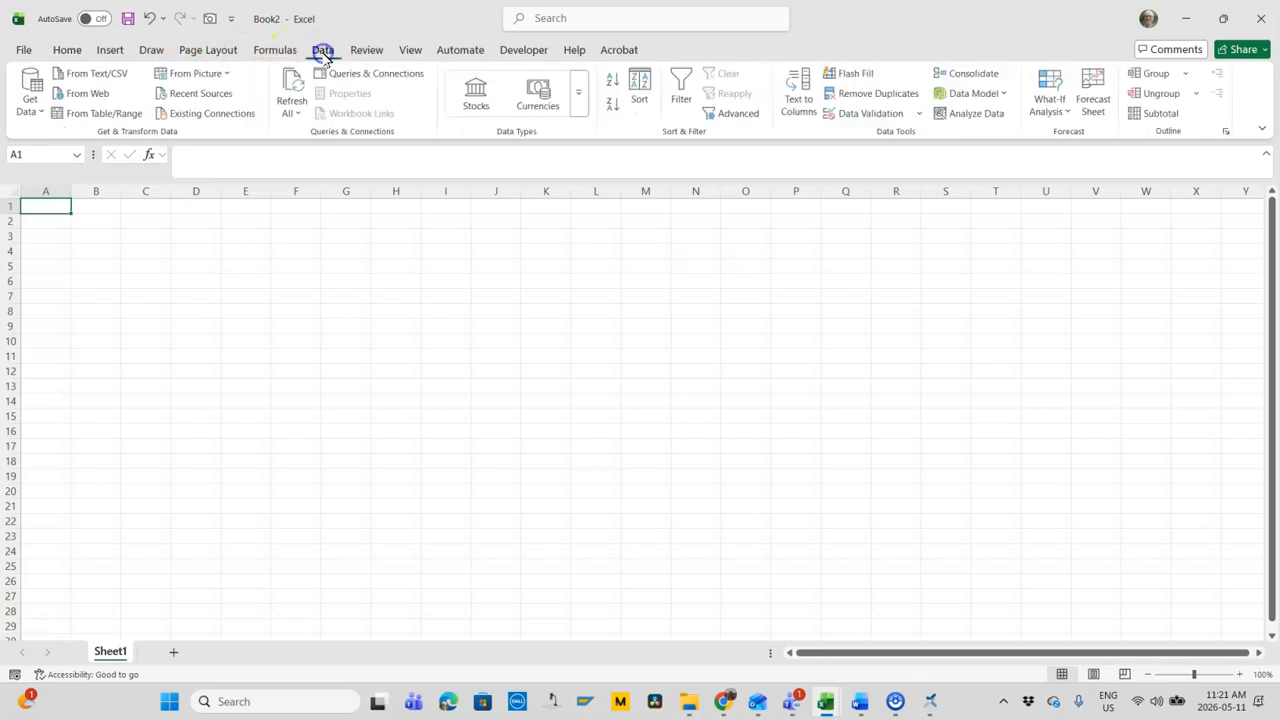
{"action": "left_click", "coordinate": [32, 90]}
{"action": "mouse_move", "coordinate": [100, 169]}
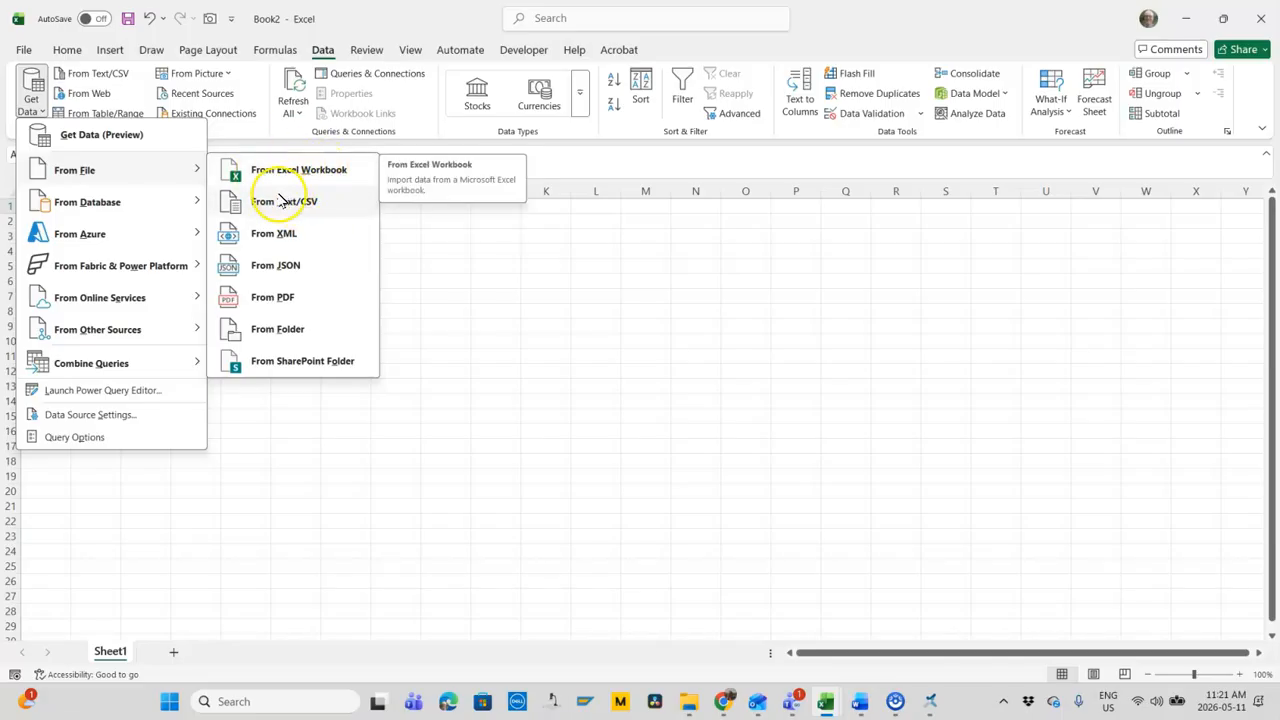
{"action": "left_click", "coordinate": [300, 172]}
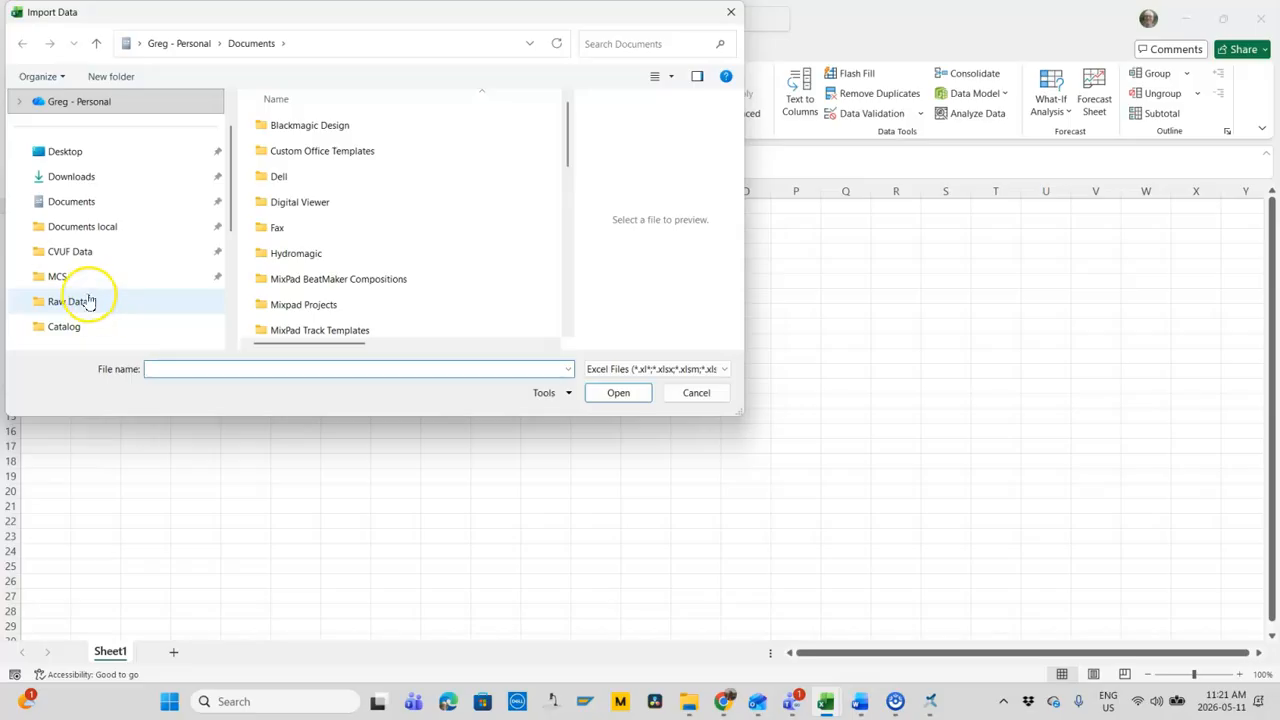
{"action": "left_click", "coordinate": [89, 279]}
{"action": "left_click", "coordinate": [303, 194]}
{"action": "double_click", "coordinate": [303, 194]}
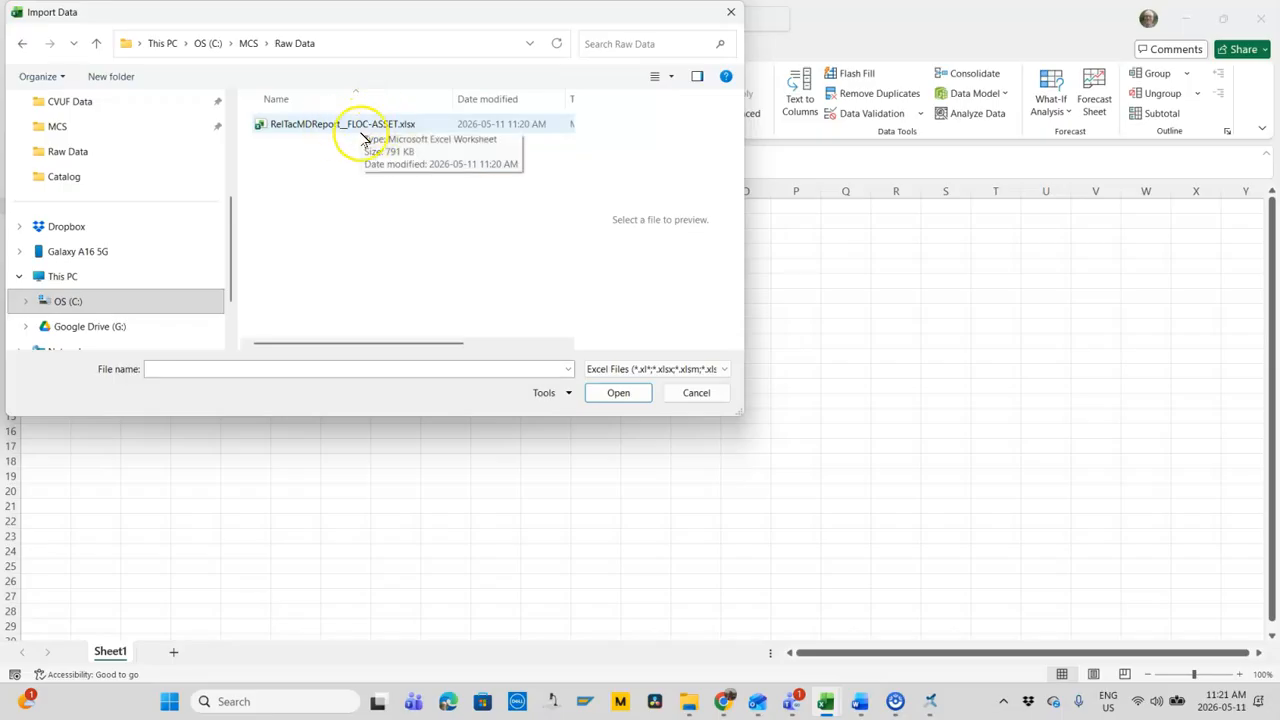
{"action": "double_click", "coordinate": [327, 126]}
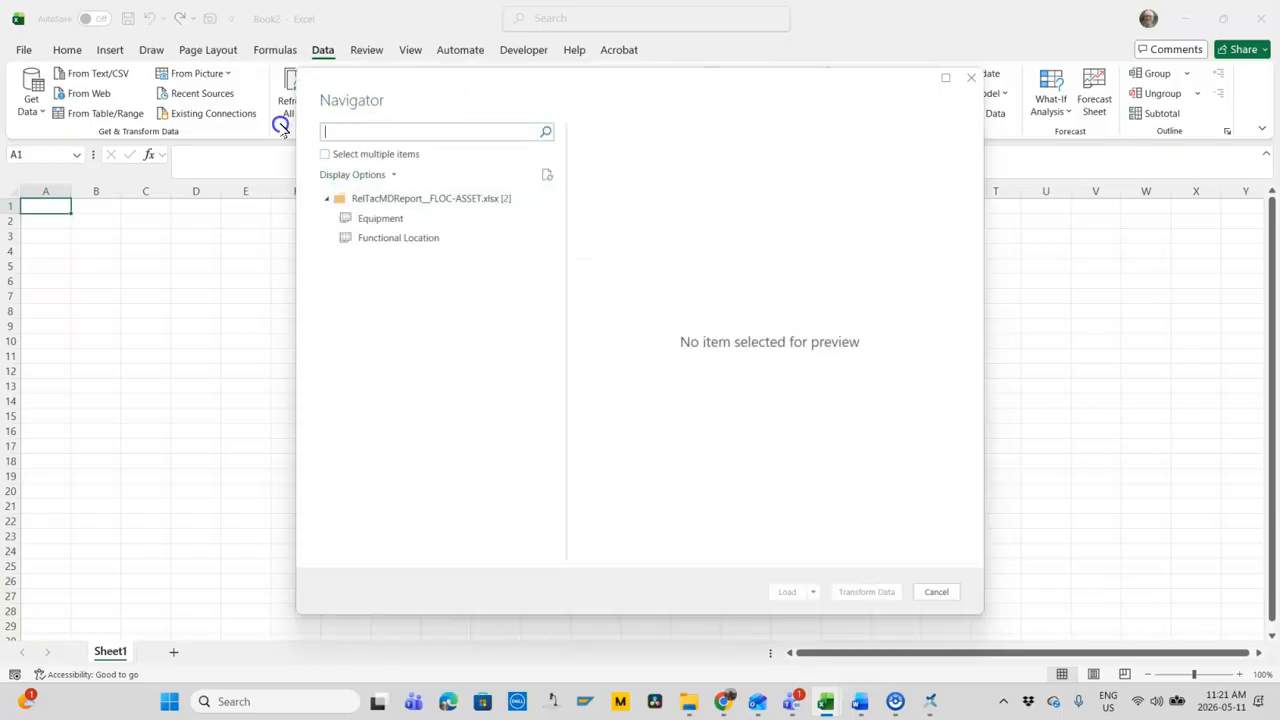
Step: Open the Functional Location sheet in the Power Query Editor and delete the query's Changed Type step
{"action": "double_click", "coordinate": [392, 236]}
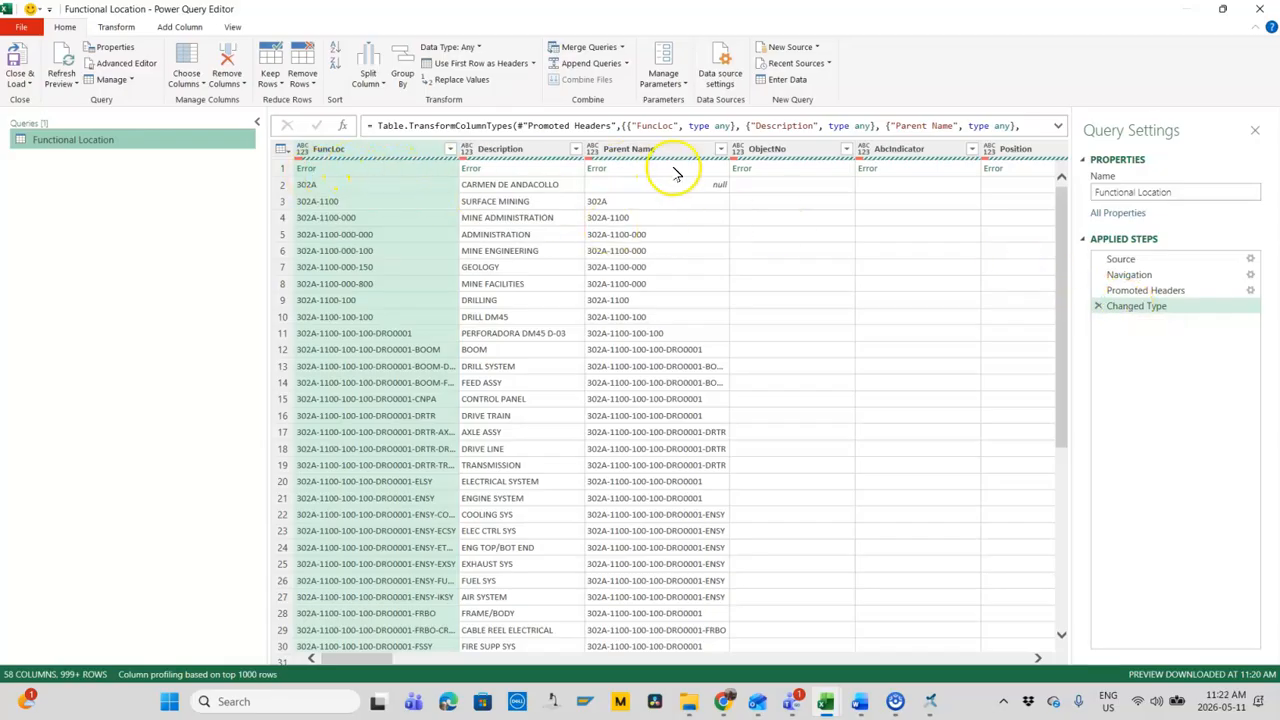
{"action": "left_click", "coordinate": [1097, 308]}
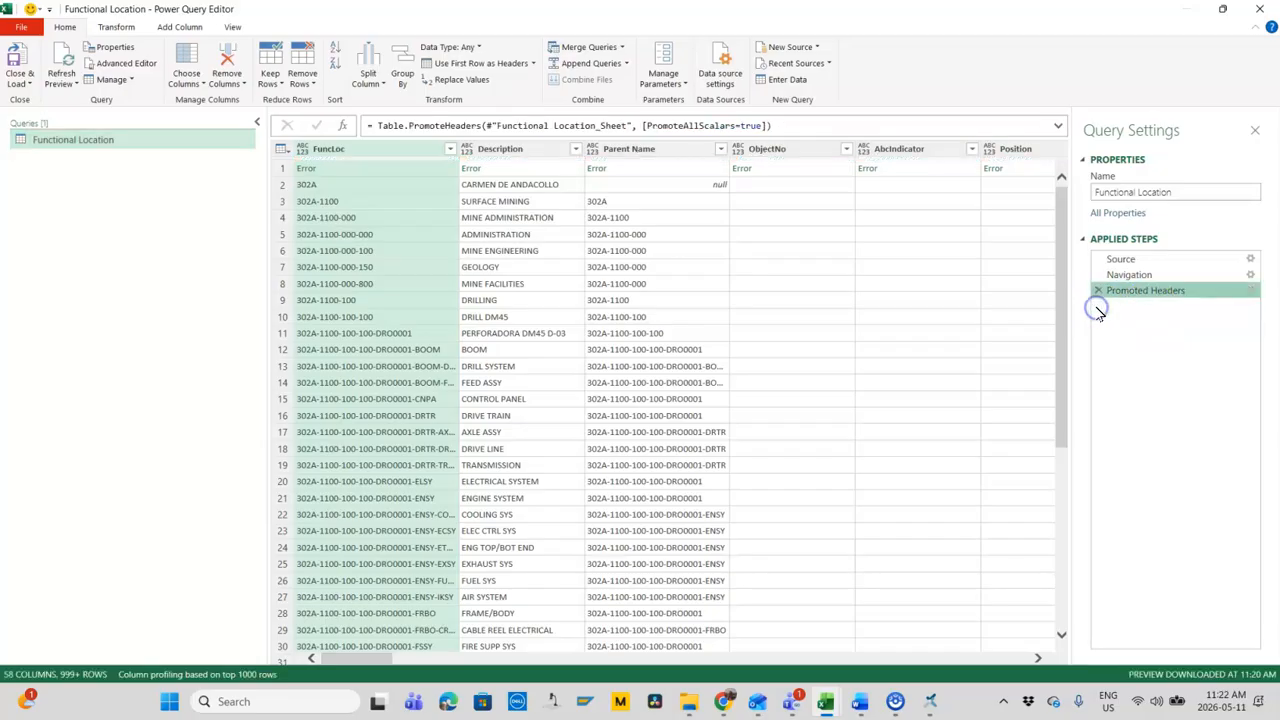
Step: Check the first row's errors and the row-removal options, and load the Functional Location query into the workbook without removing rows
{"action": "left_click", "coordinate": [336, 172]}
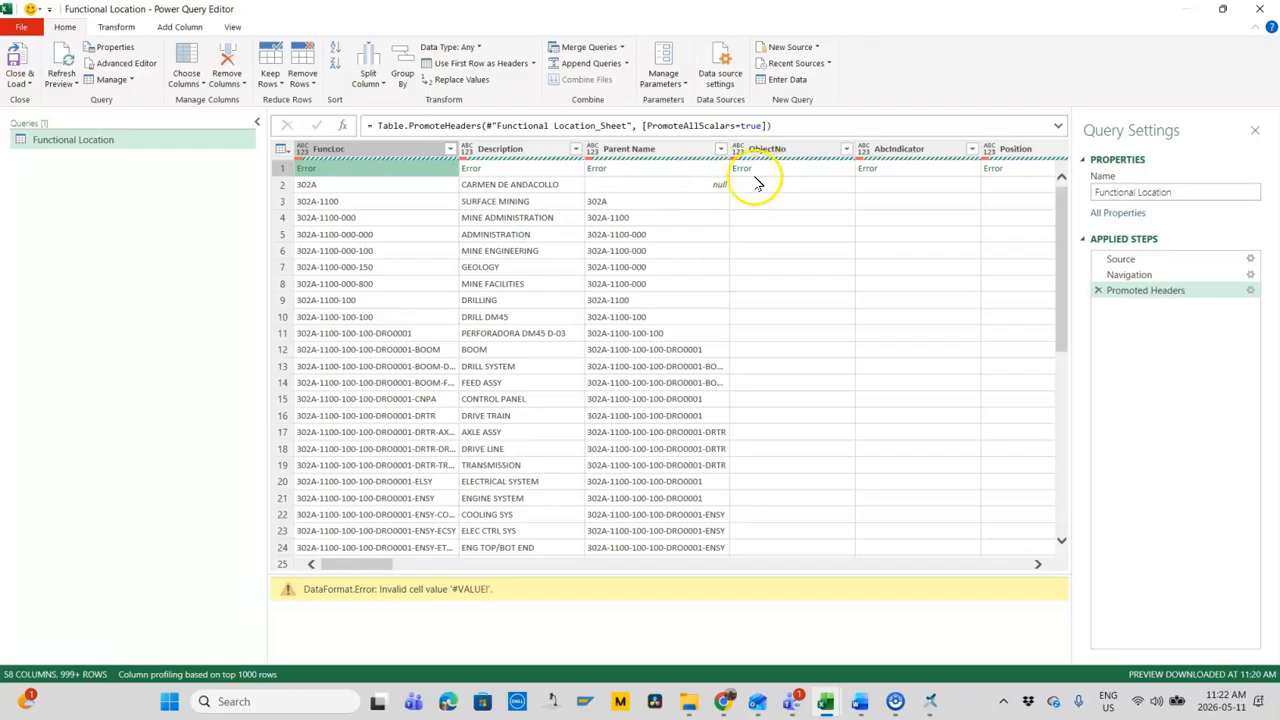
{"action": "left_click", "coordinate": [281, 168]}
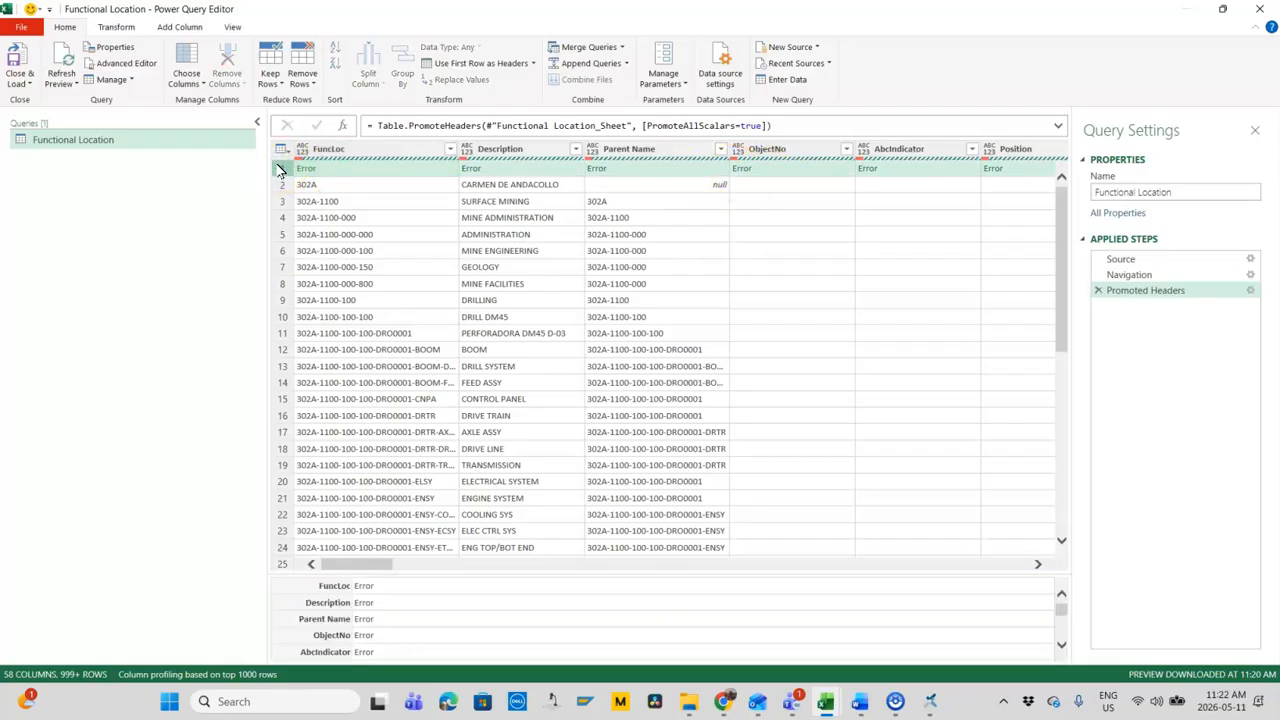
{"action": "left_click", "coordinate": [302, 80]}
{"action": "left_click", "coordinate": [486, 157]}
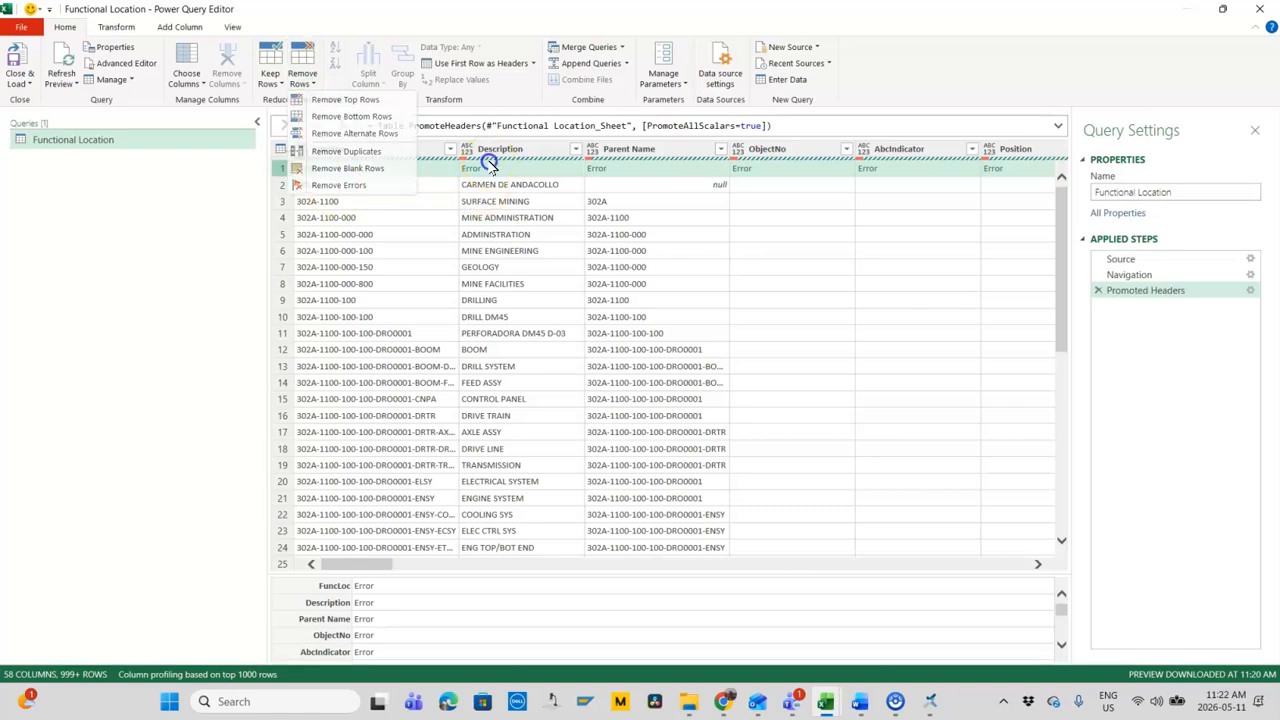
{"action": "left_click", "coordinate": [18, 60]}
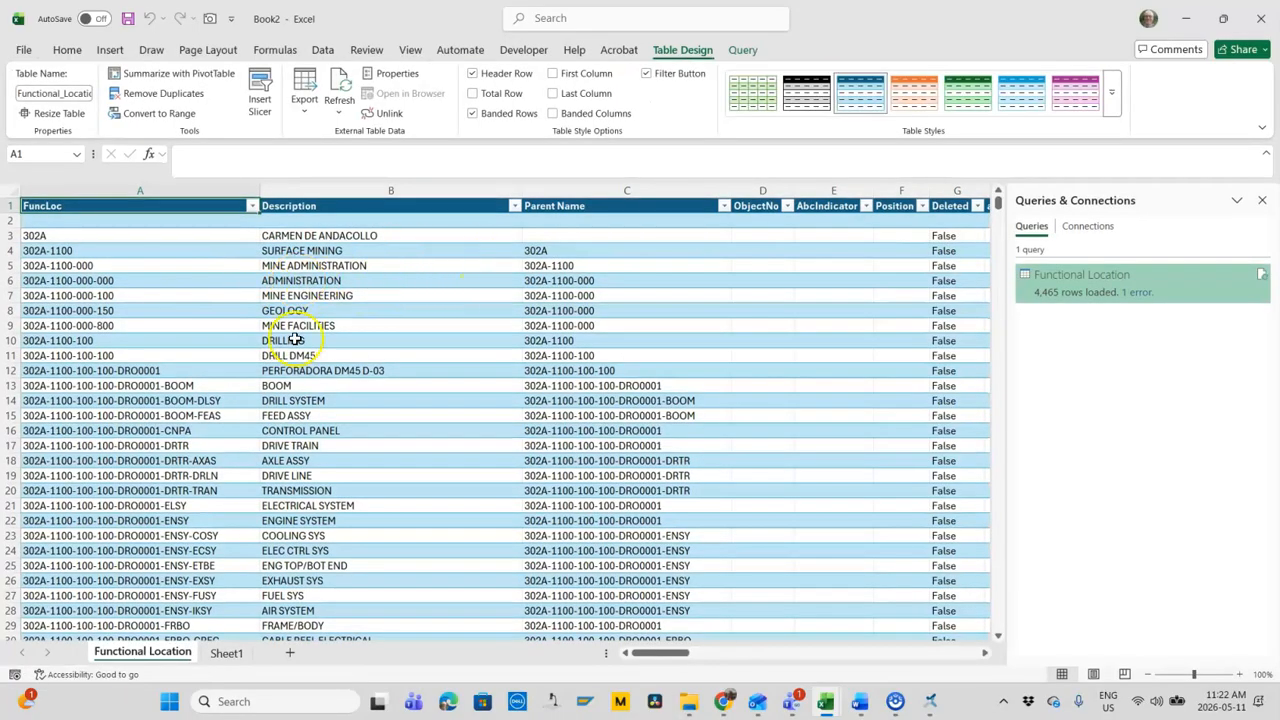
Step: Check the table's blank first data row and the Functional Location query's preview details
{"action": "left_click", "coordinate": [107, 223]}
{"action": "mouse_move", "coordinate": [674, 652]}
{"action": "left_mouse_down"}
{"action": "mouse_move", "coordinate": [640, 658]}
{"action": "mouse_move", "coordinate": [996, 638]}
{"action": "mouse_move", "coordinate": [655, 650]}
{"action": "left_mouse_up"}
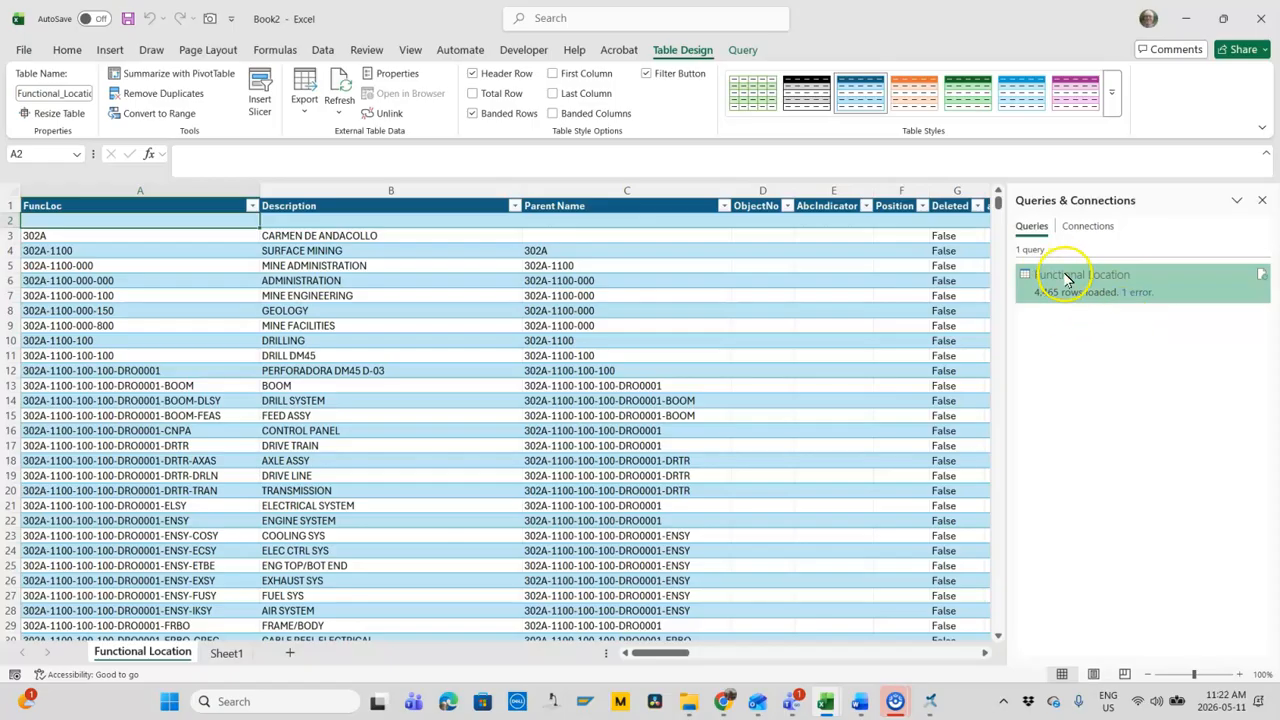
{"action": "mouse_move", "coordinate": [1090, 283]}
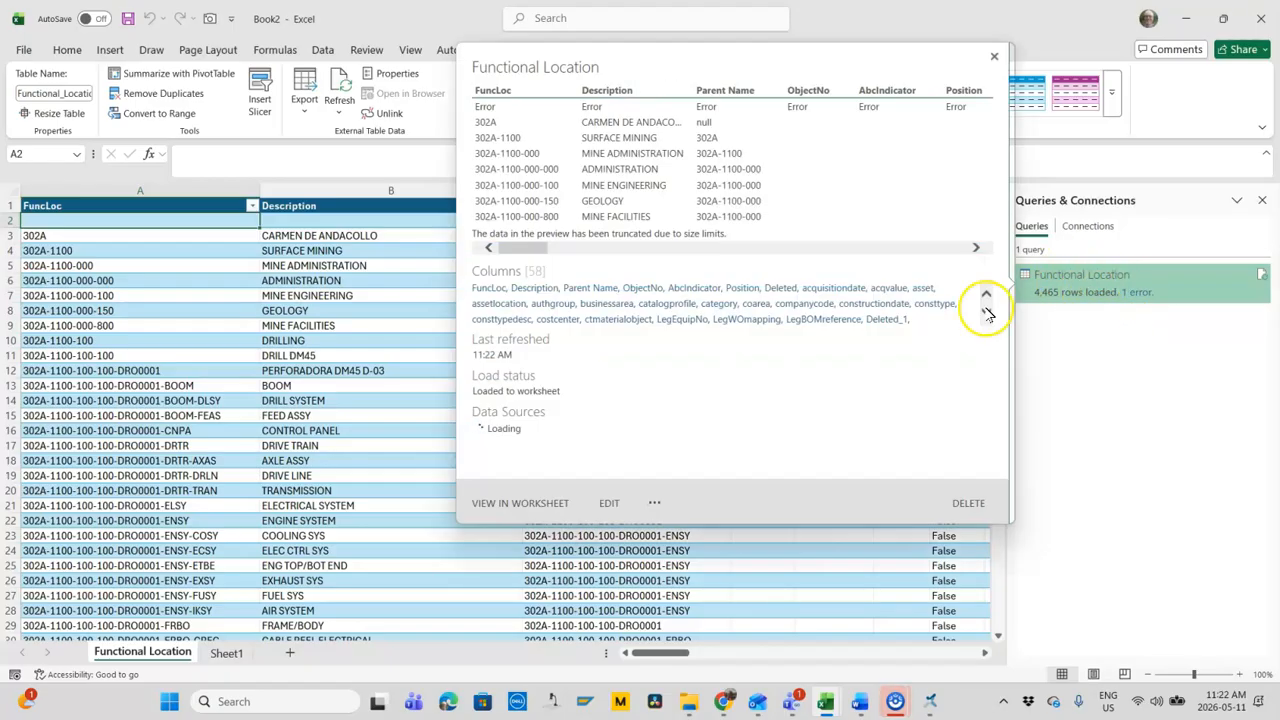
{"action": "left_click", "coordinate": [306, 298]}
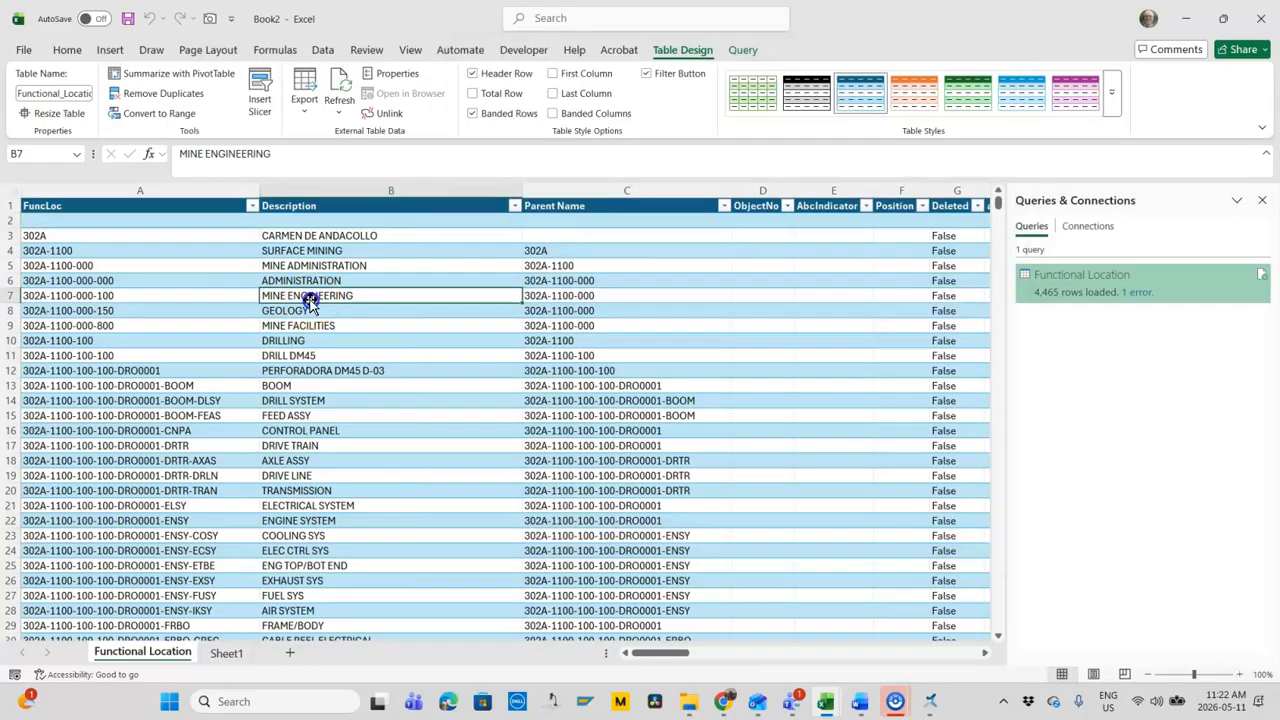
{"action": "left_click", "coordinate": [198, 221]}
{"action": "left_click", "coordinate": [162, 311]}
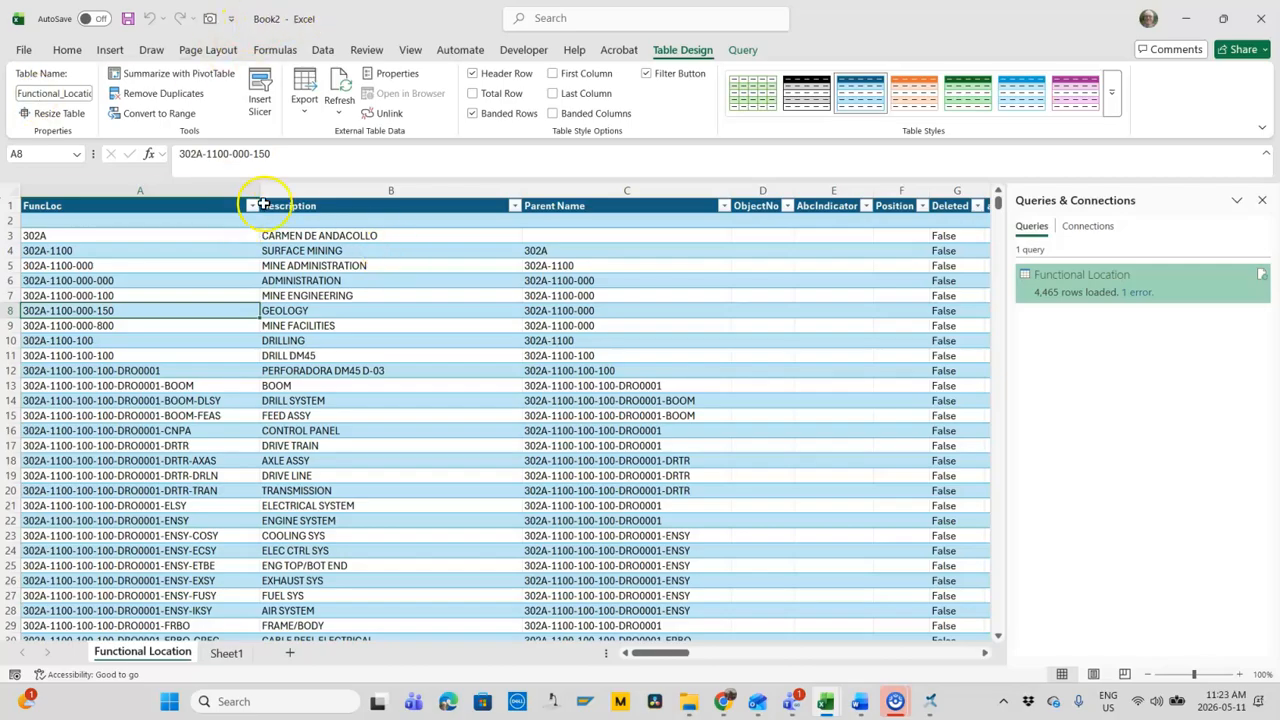
Step: Insert a table column before Description and name it Length FLOC
{"action": "right_click", "coordinate": [350, 185]}
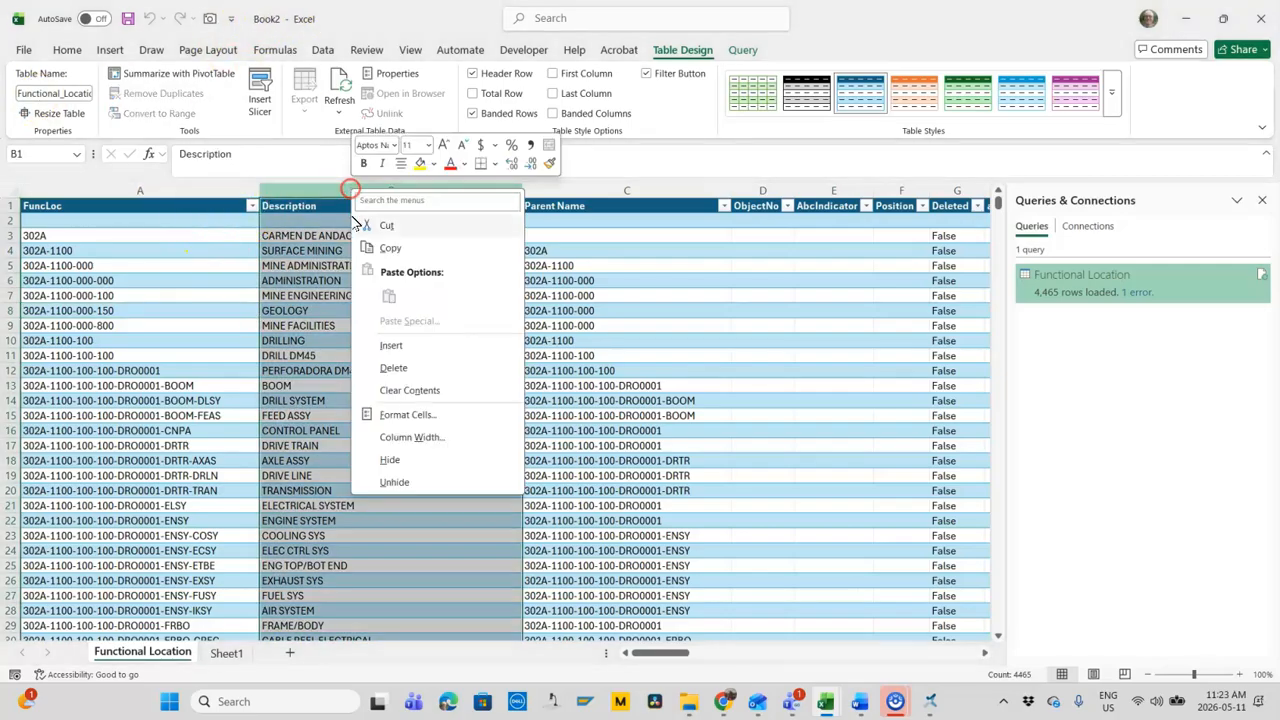
{"action": "left_click", "coordinate": [400, 348]}
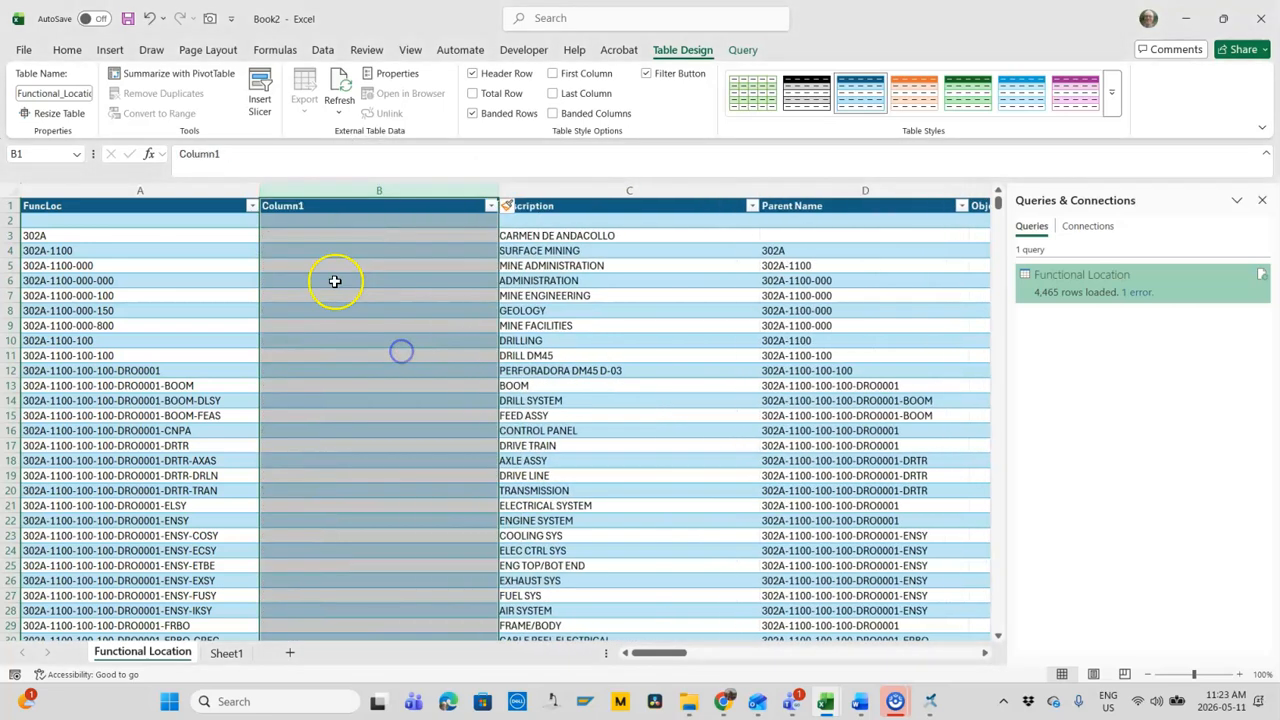
{"action": "left_click", "coordinate": [305, 208]}
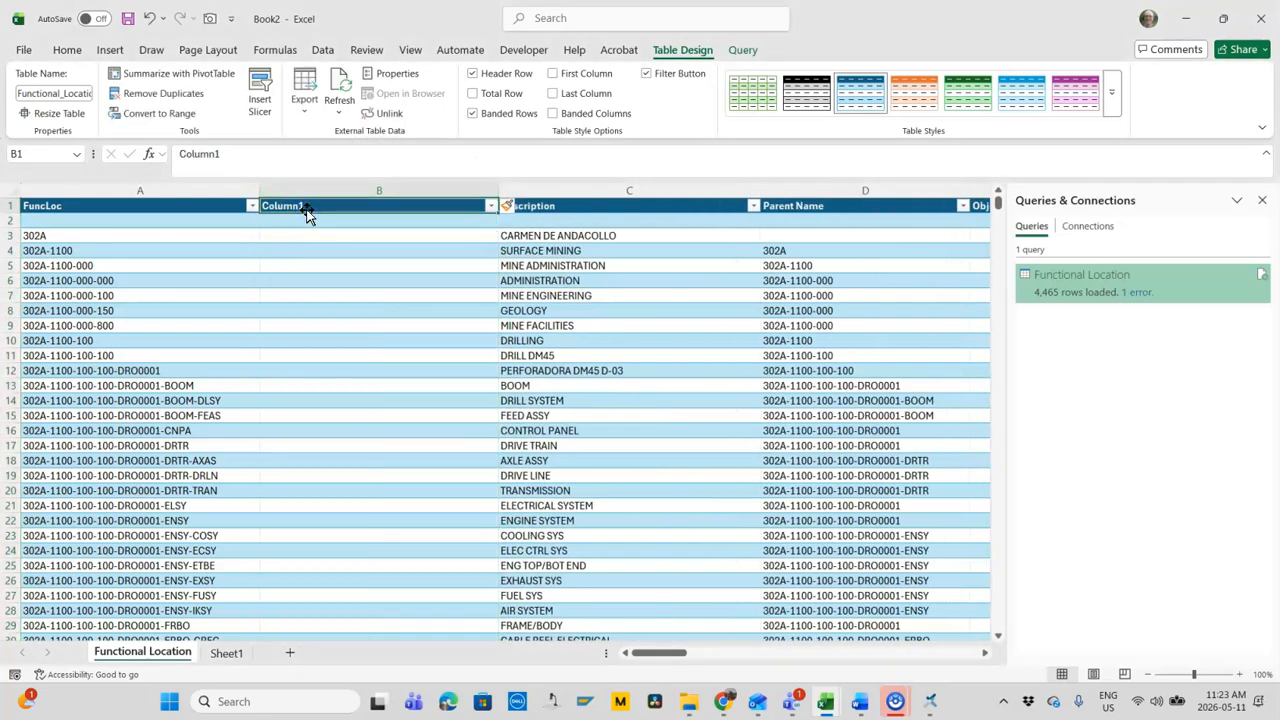
{"action": "type", "text": "Leng"}
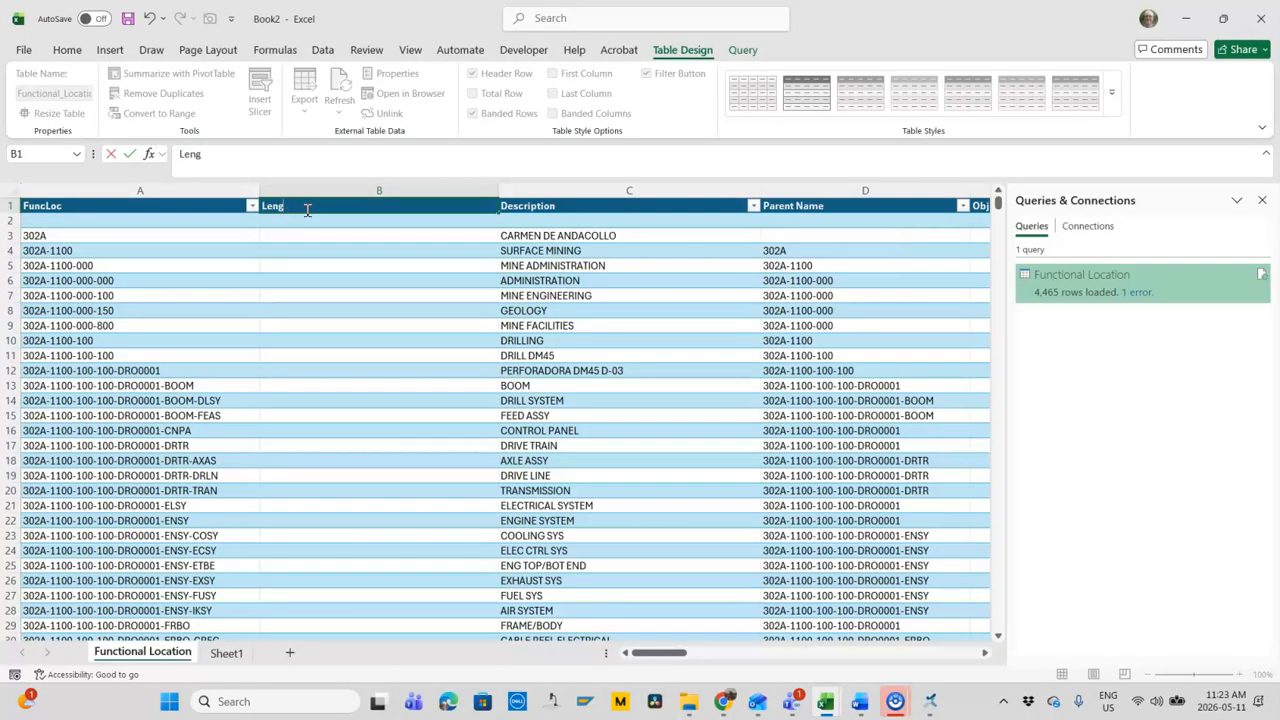
{"action": "type", "text": "th FLOC"}
{"action": "key", "text": "Return"}
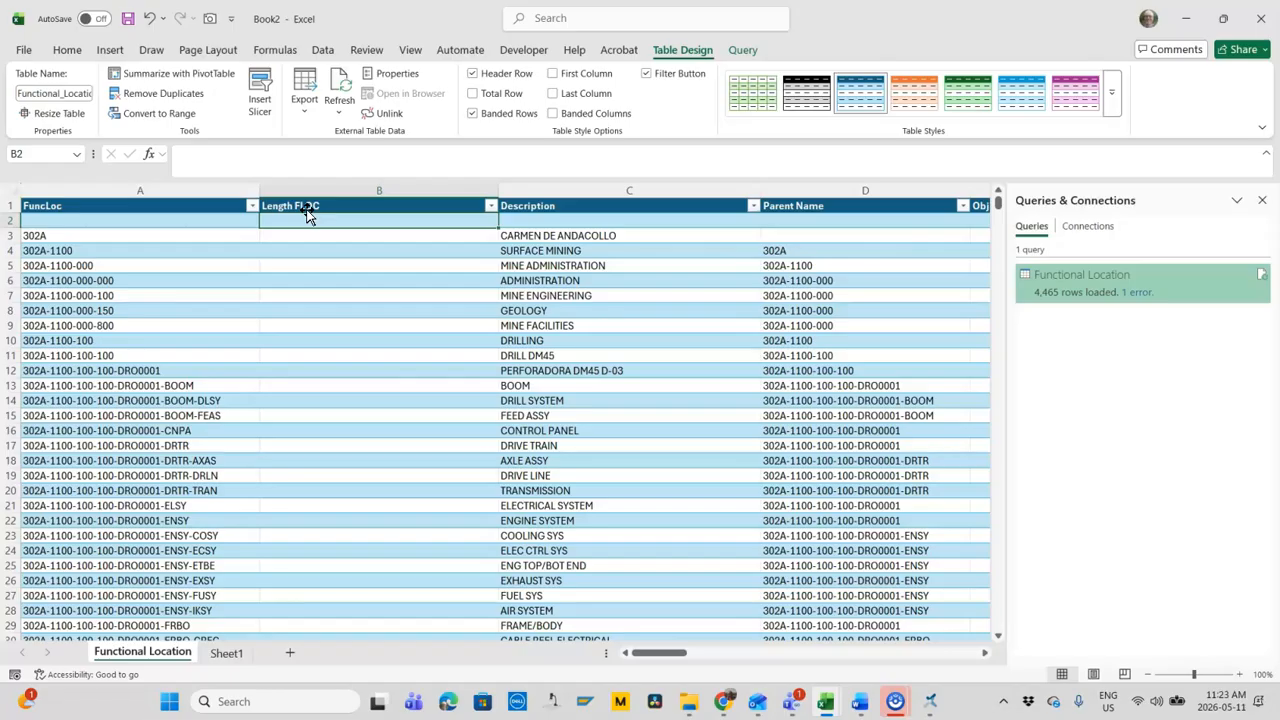
{"action": "type", "text": "=len("}
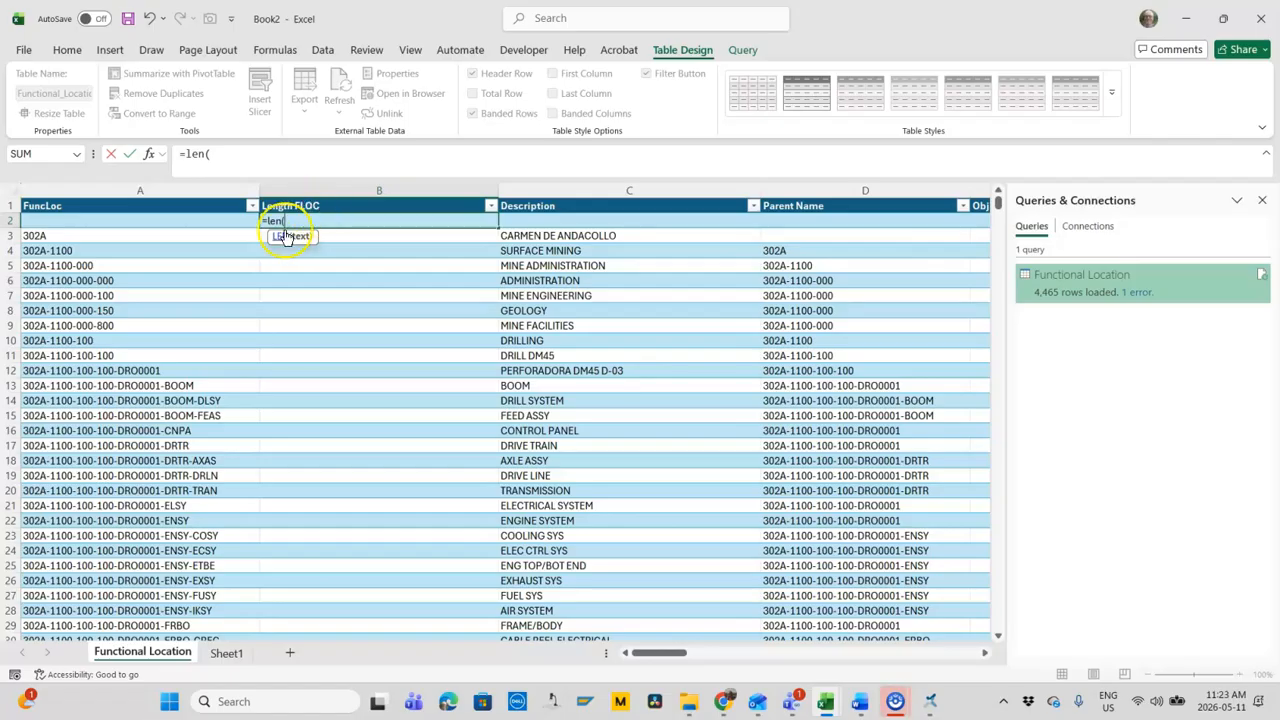
{"action": "left_click", "coordinate": [208, 223]}
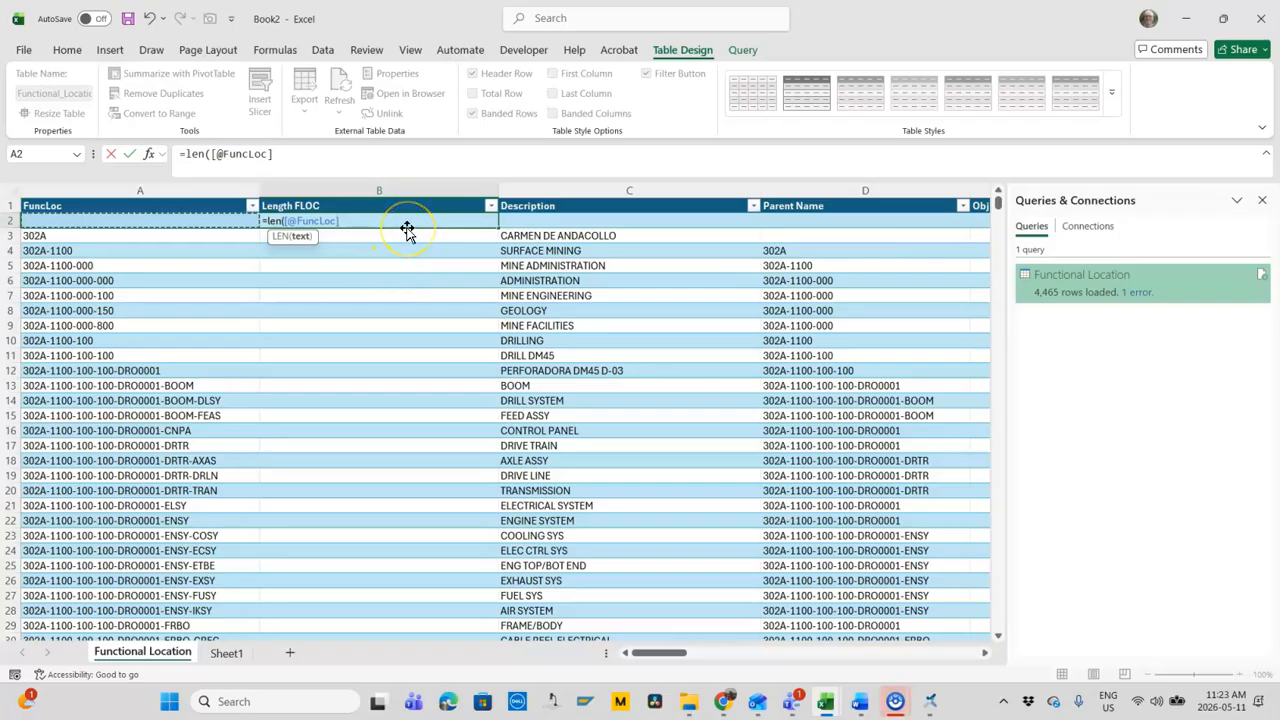
{"action": "key", "text": "Return"}
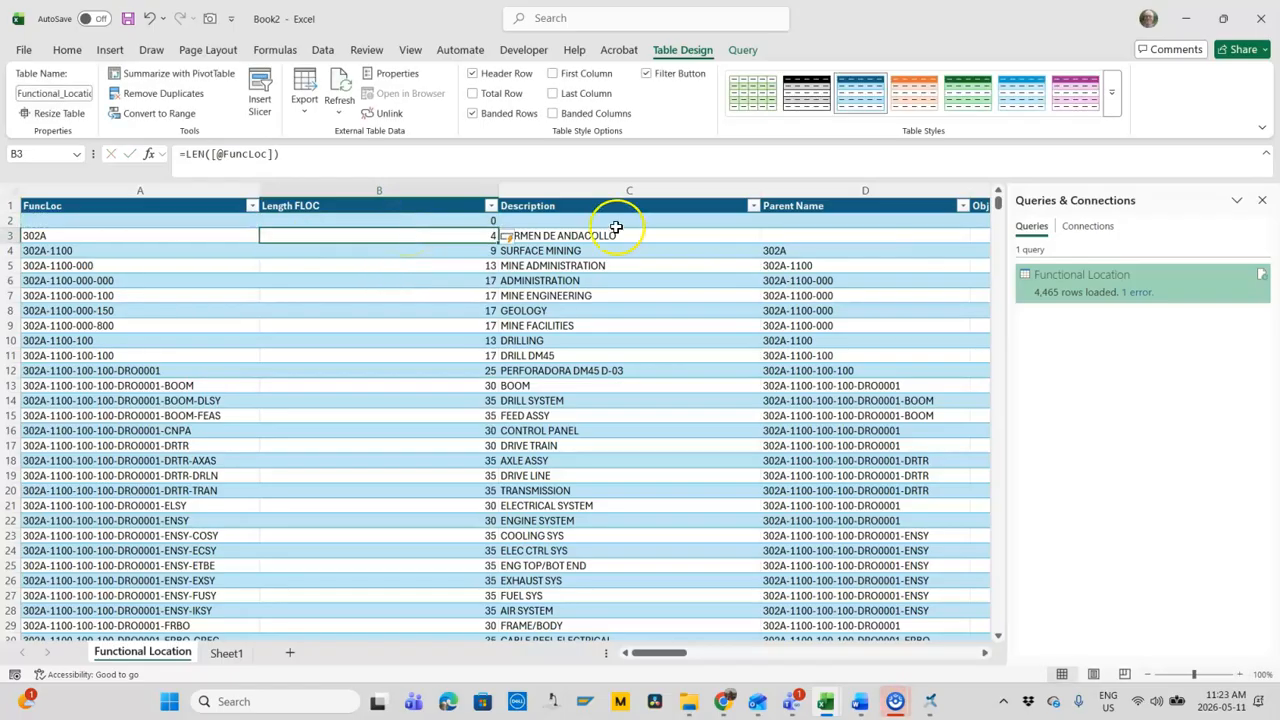
{"action": "left_click_drag", "start_coordinate": [498, 190], "coordinate": [341, 195]}
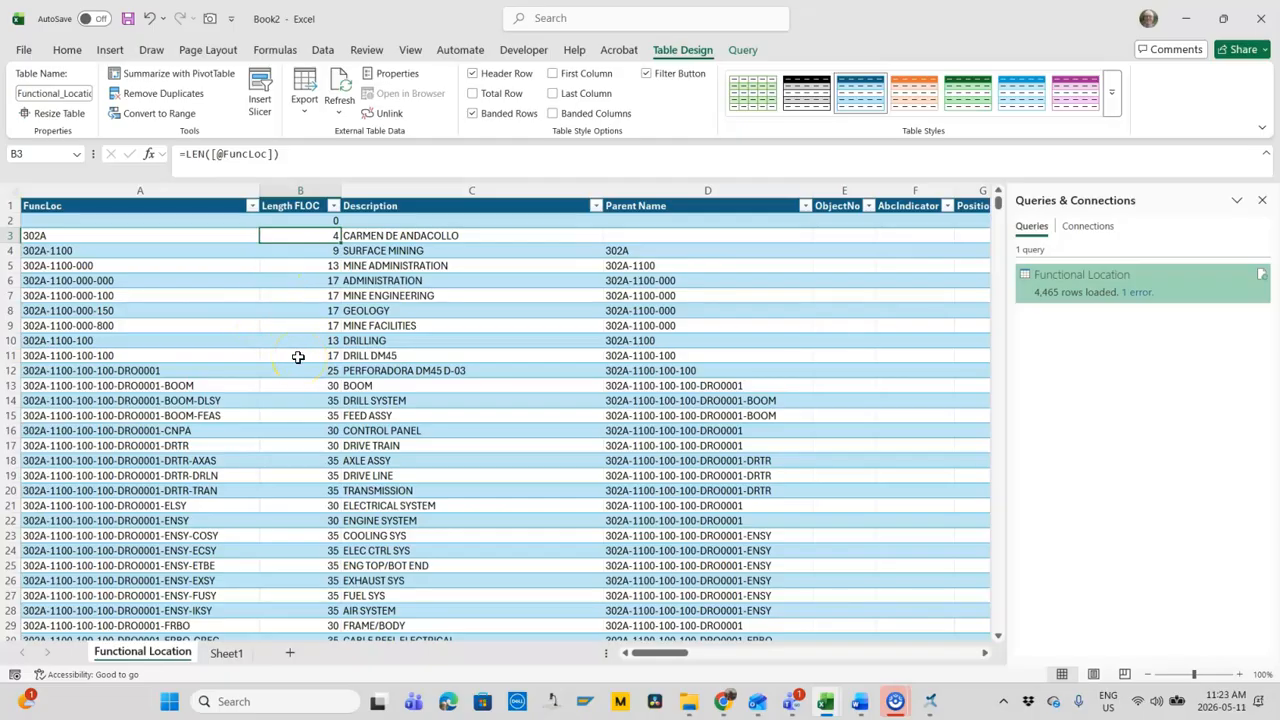
Step: Close Book2 without saving and go to the beginning of the Functional Location table in FLOCs from RiftSoft.xlsx
{"action": "left_click", "coordinate": [1262, 18]}
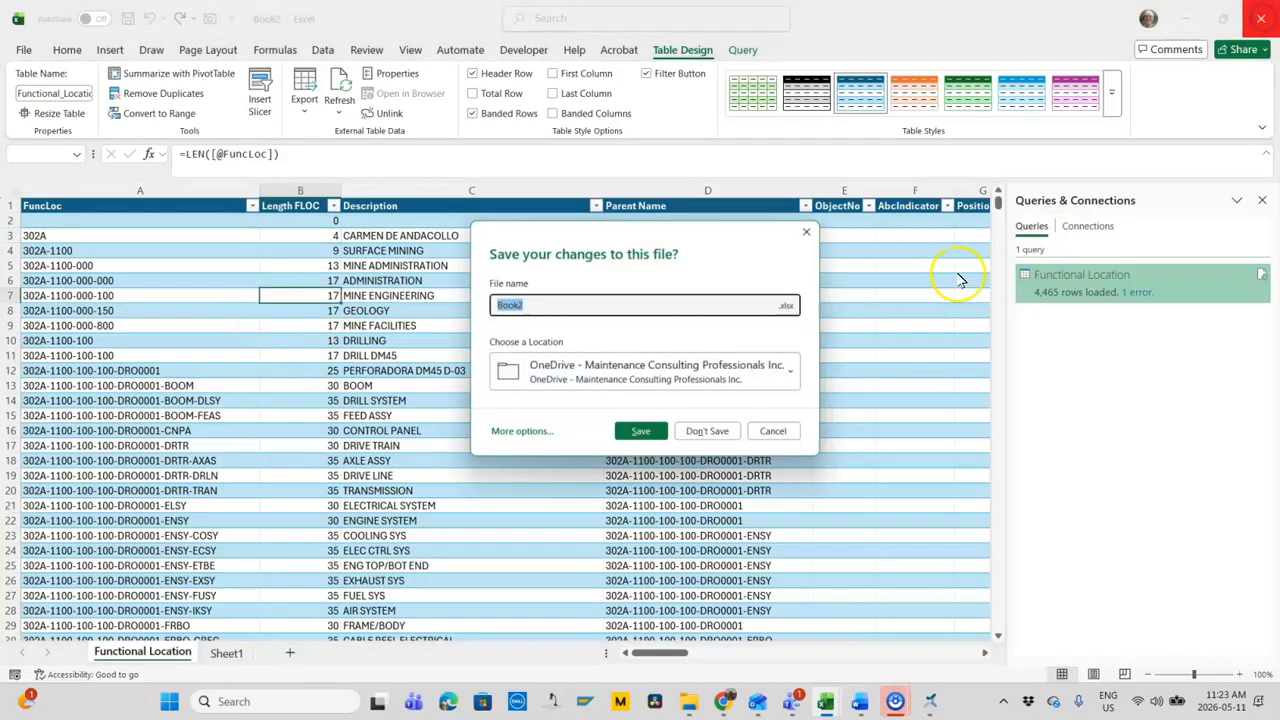
{"action": "left_click", "coordinate": [697, 435]}
{"action": "left_click", "coordinate": [213, 252]}
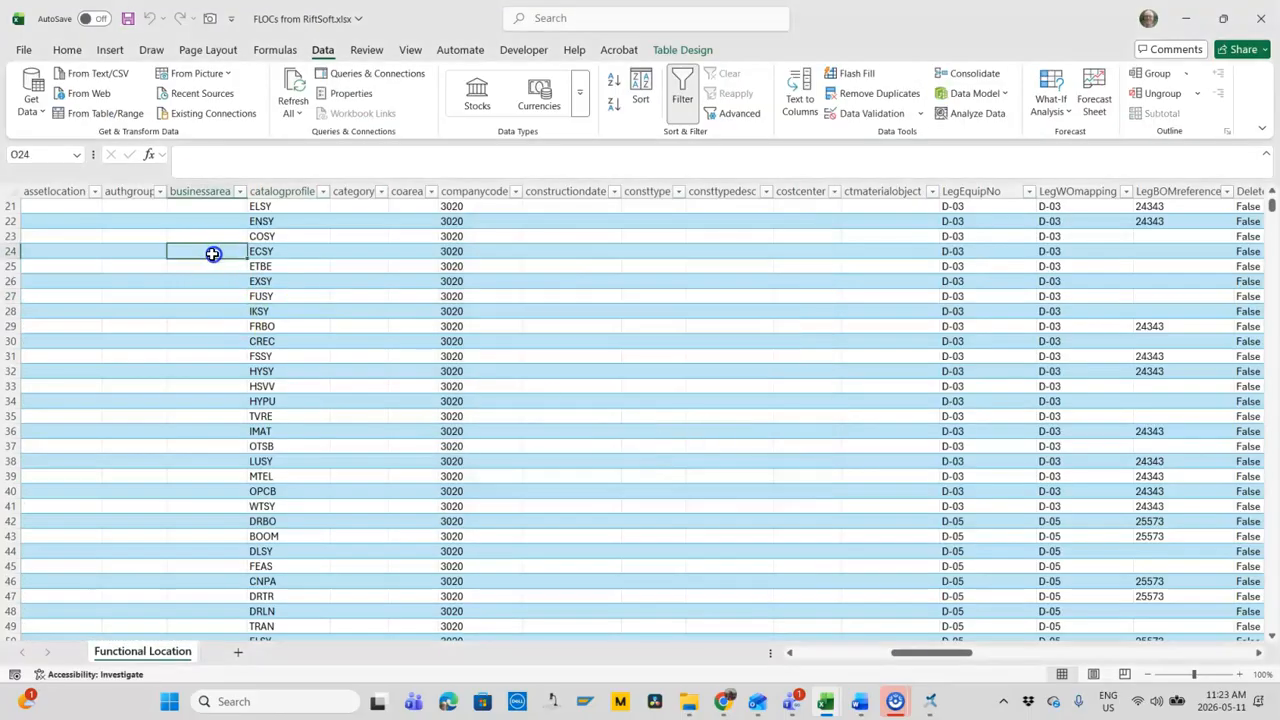
{"action": "left_click_drag", "start_coordinate": [1272, 210], "coordinate": [1274, 187]}
{"action": "left_click_drag", "start_coordinate": [900, 660], "coordinate": [766, 652]}
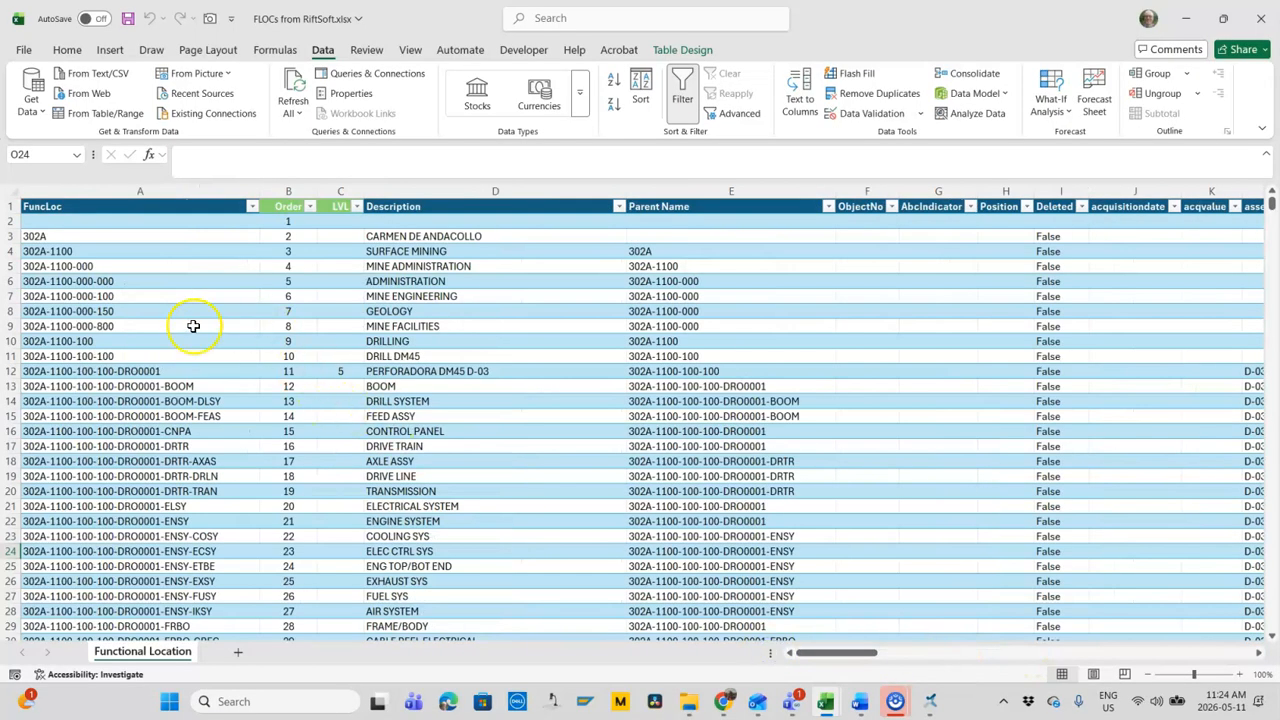
Step: Examine the added Order and LVL columns beside FuncLoc and the Order numbering down the table
{"action": "left_click", "coordinate": [132, 238]}
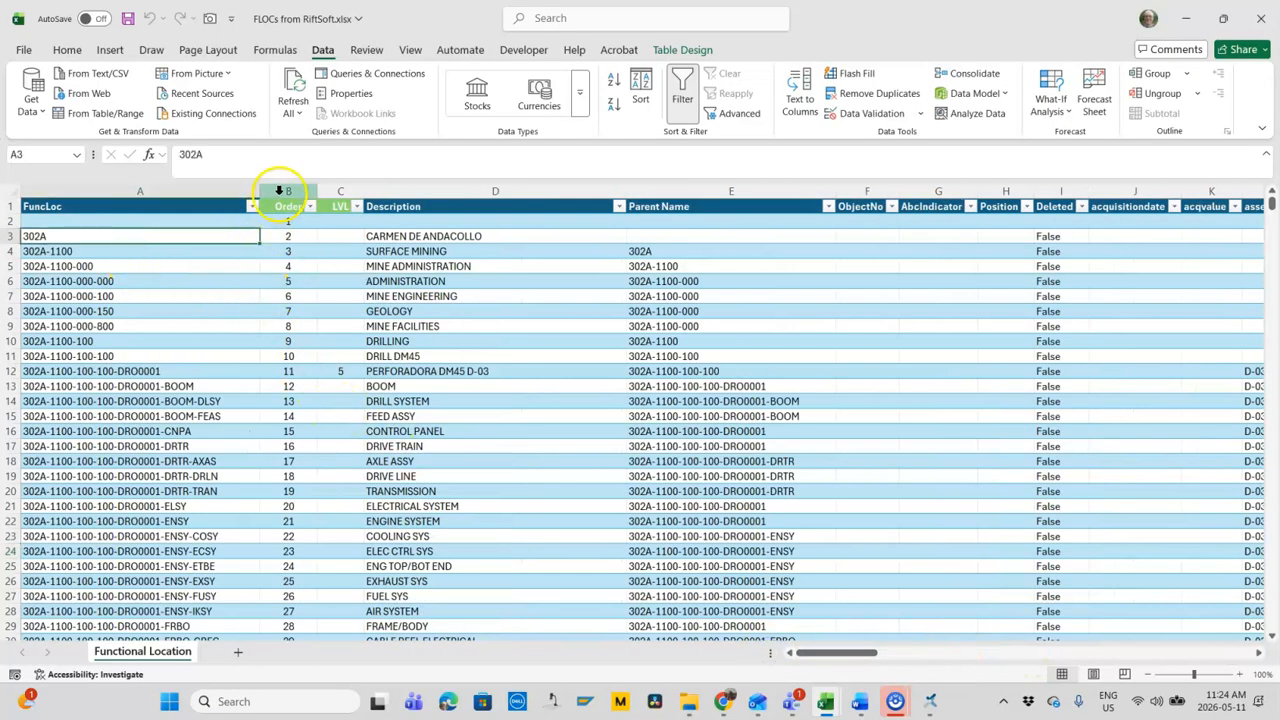
{"action": "left_click", "coordinate": [280, 190]}
{"action": "left_click", "coordinate": [338, 188]}
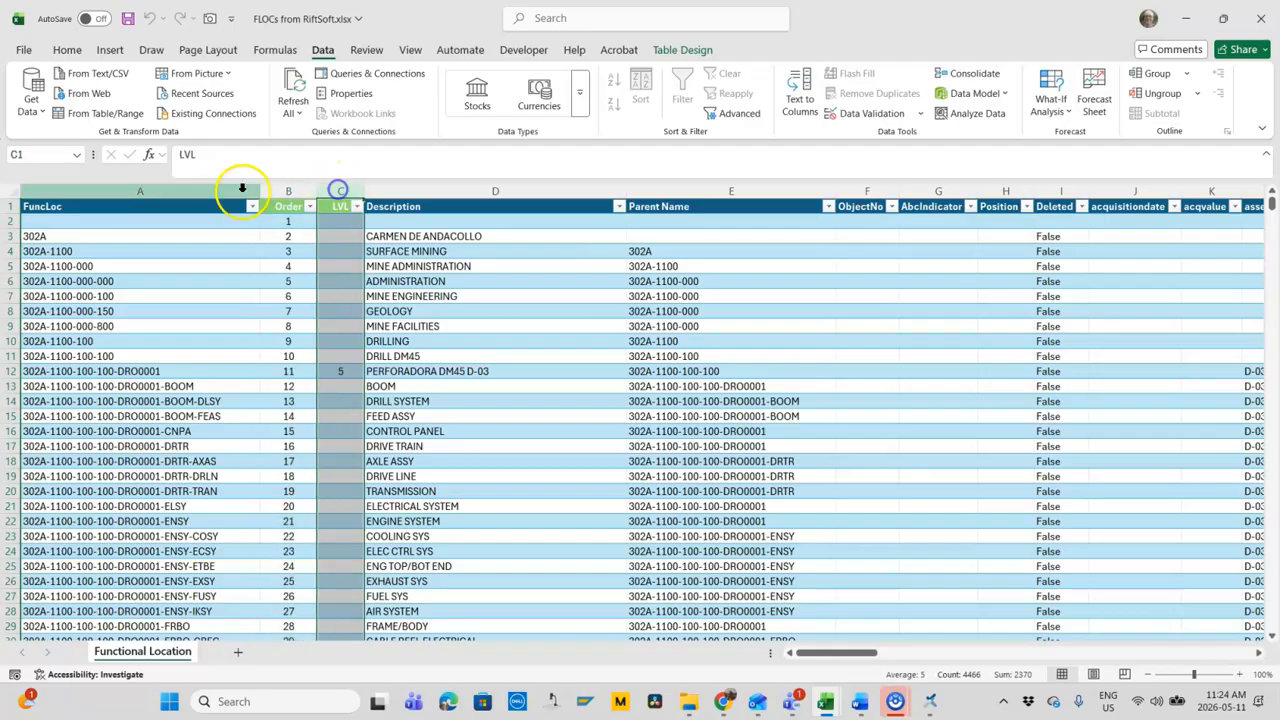
{"action": "left_click", "coordinate": [298, 197]}
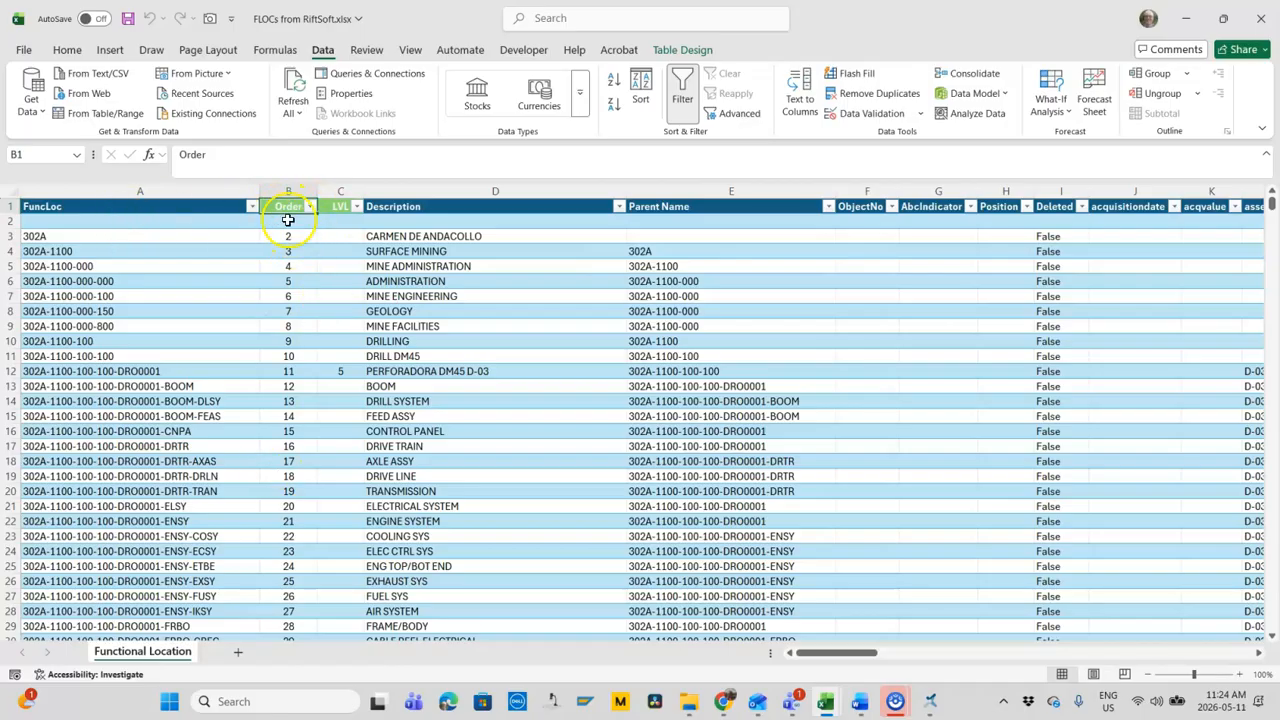
{"action": "left_click", "coordinate": [286, 221]}
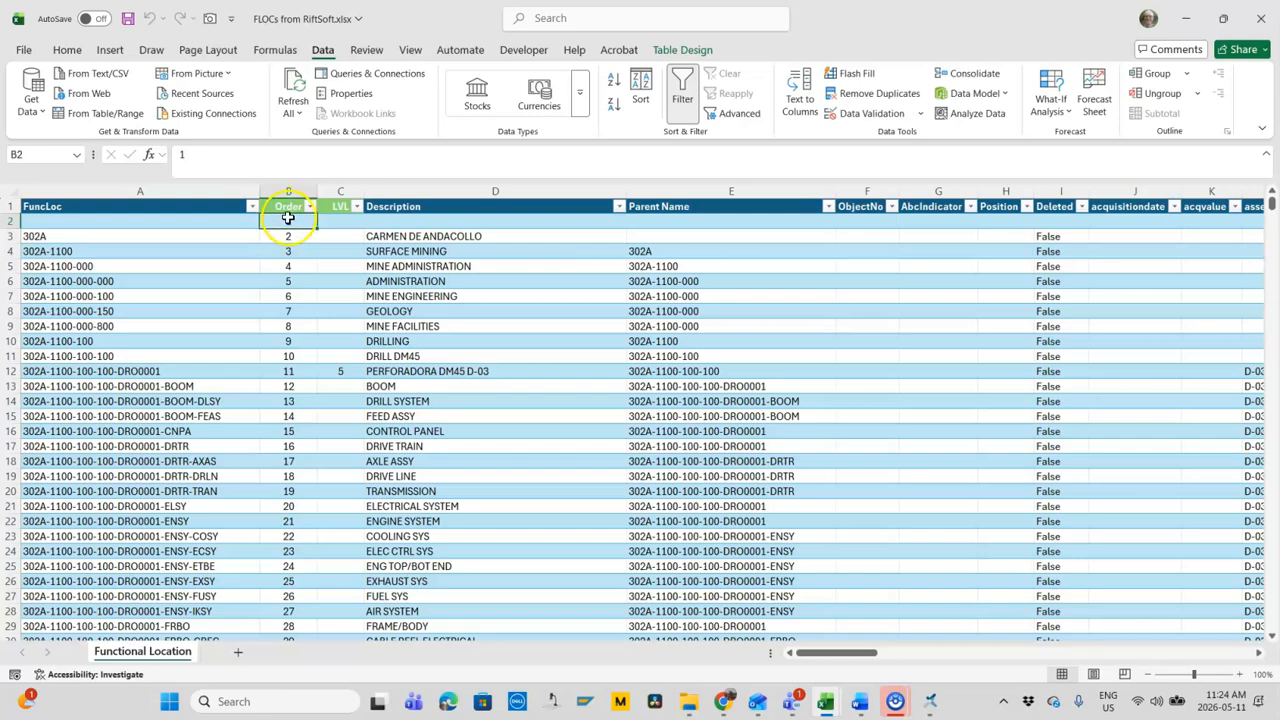
{"action": "scroll", "coordinate": [273, 343], "scroll_direction": "down", "scroll_amount": 10}
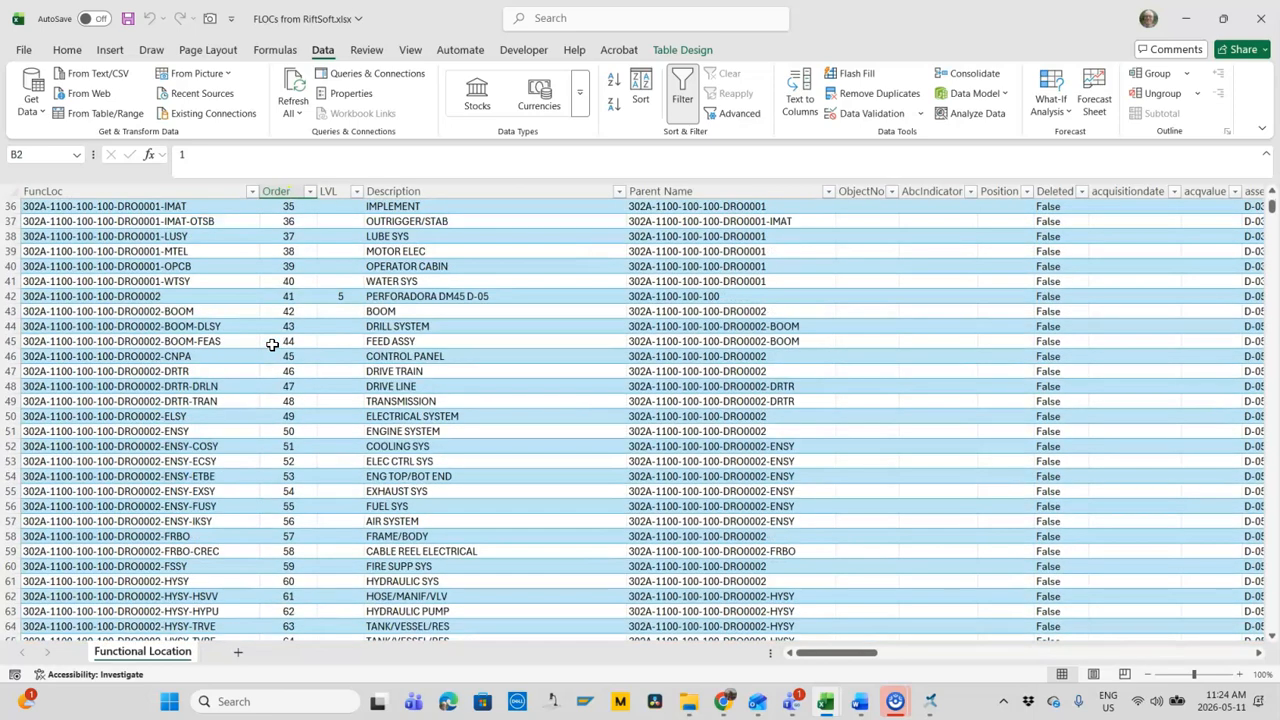
{"action": "scroll", "coordinate": [273, 343], "scroll_direction": "up", "scroll_amount": 10}
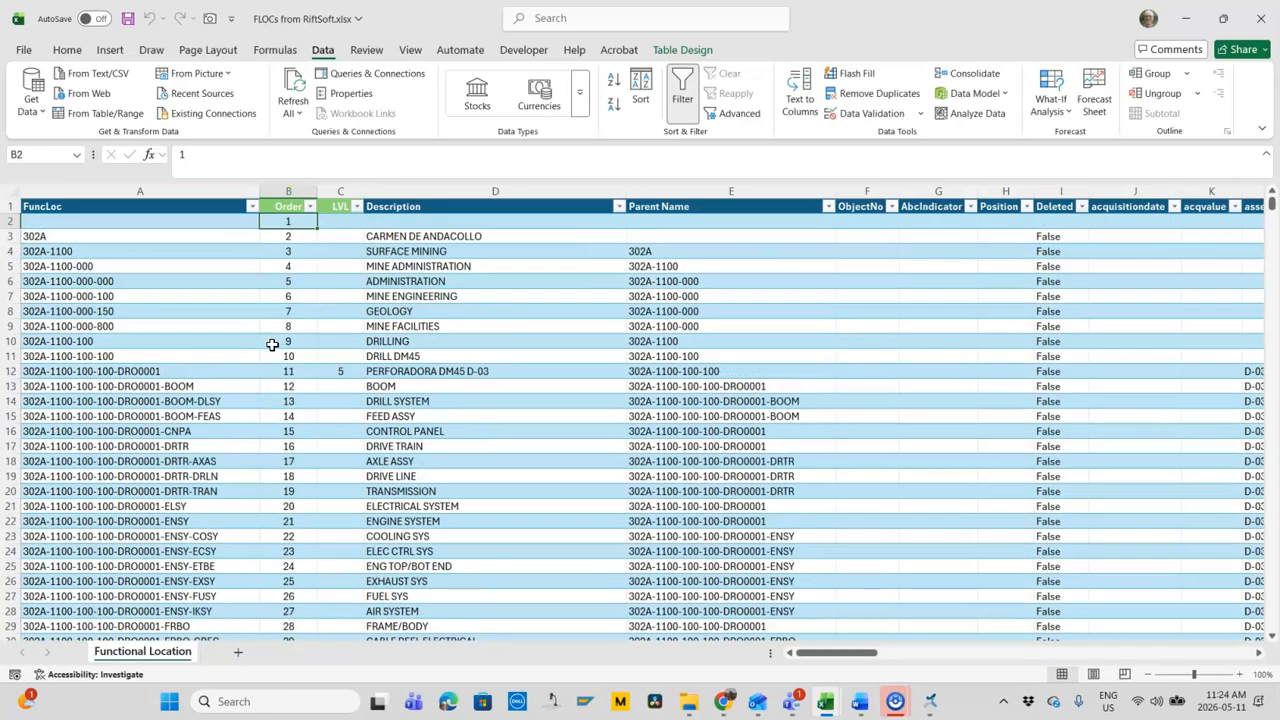
{"action": "left_click", "coordinate": [291, 234]}
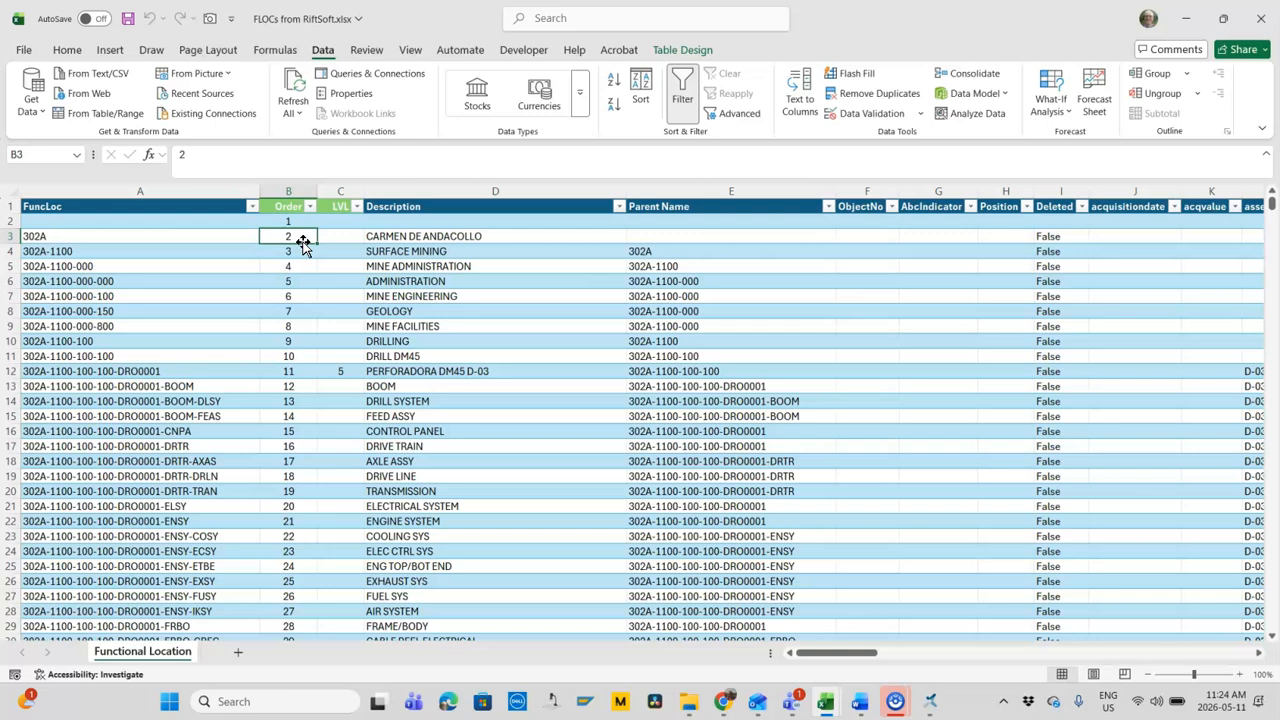
{"action": "left_click", "coordinate": [286, 235]}
Step: Inspect the LVL column's formula in C2 and C12 and check which rows down the table have a level
{"action": "left_click", "coordinate": [348, 216]}
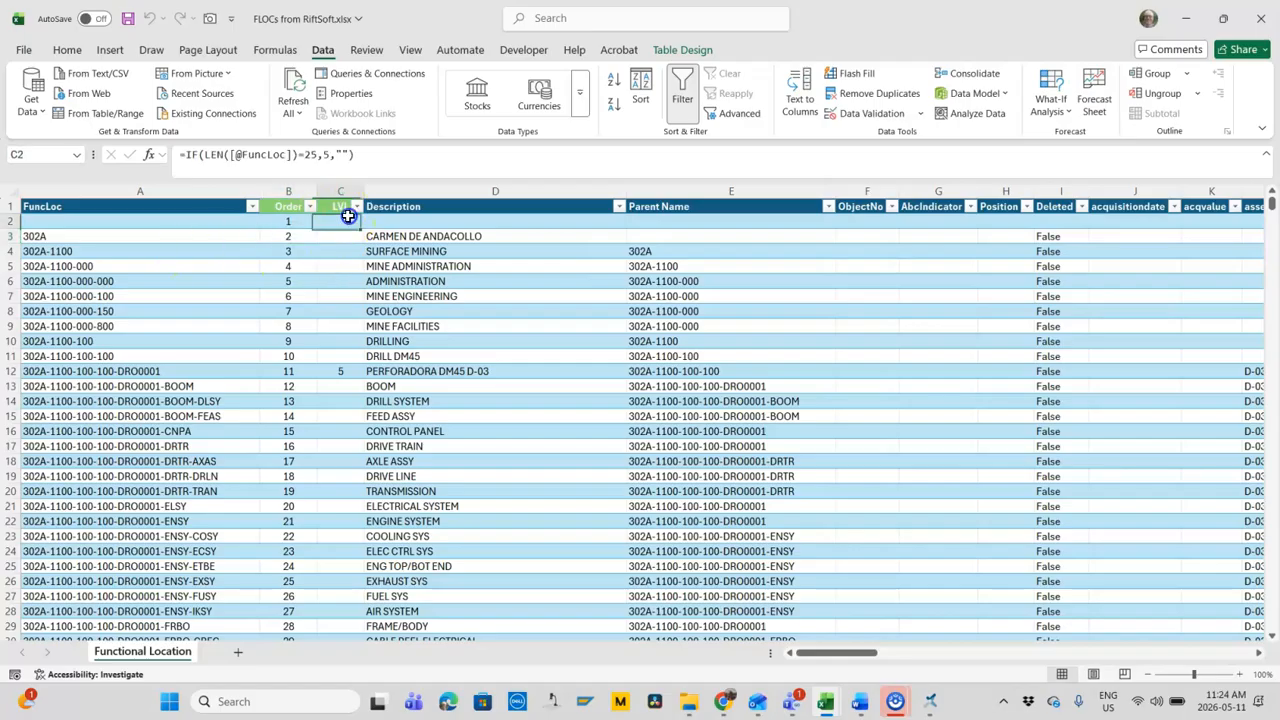
{"action": "left_click", "coordinate": [350, 228]}
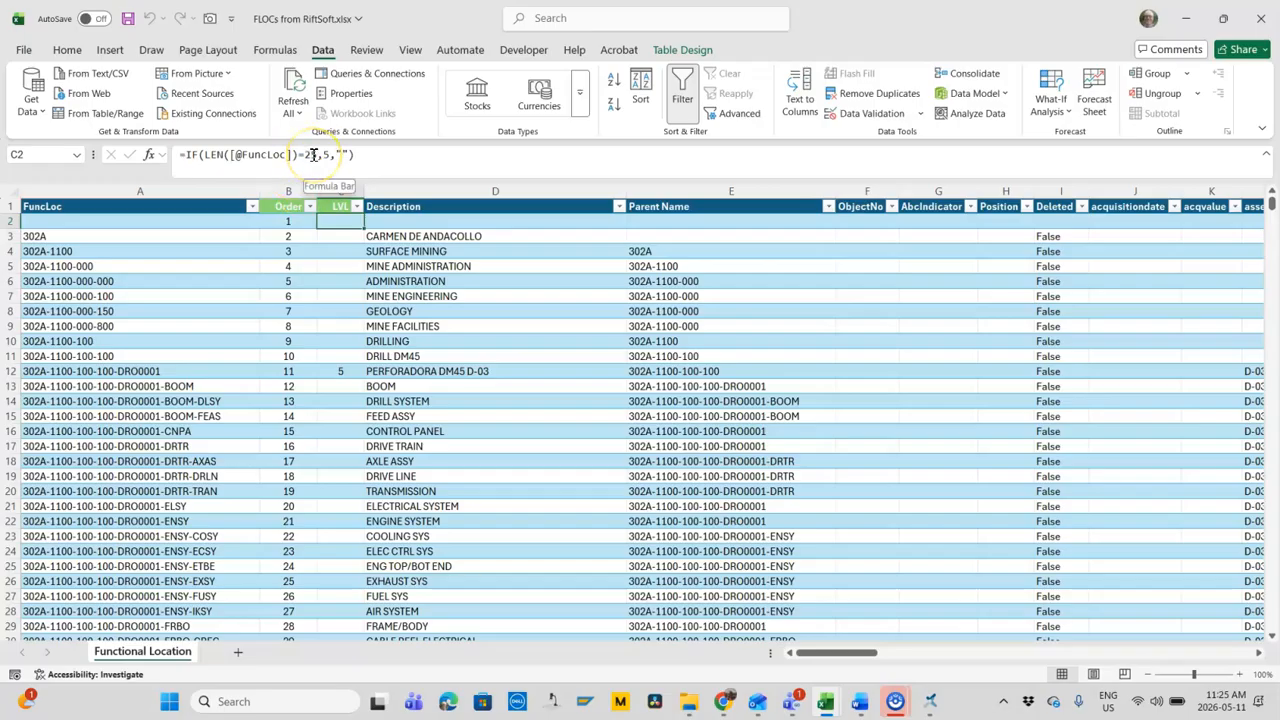
{"action": "left_click", "coordinate": [329, 371]}
{"action": "scroll", "coordinate": [325, 481], "scroll_direction": "down", "scroll_amount": 10}
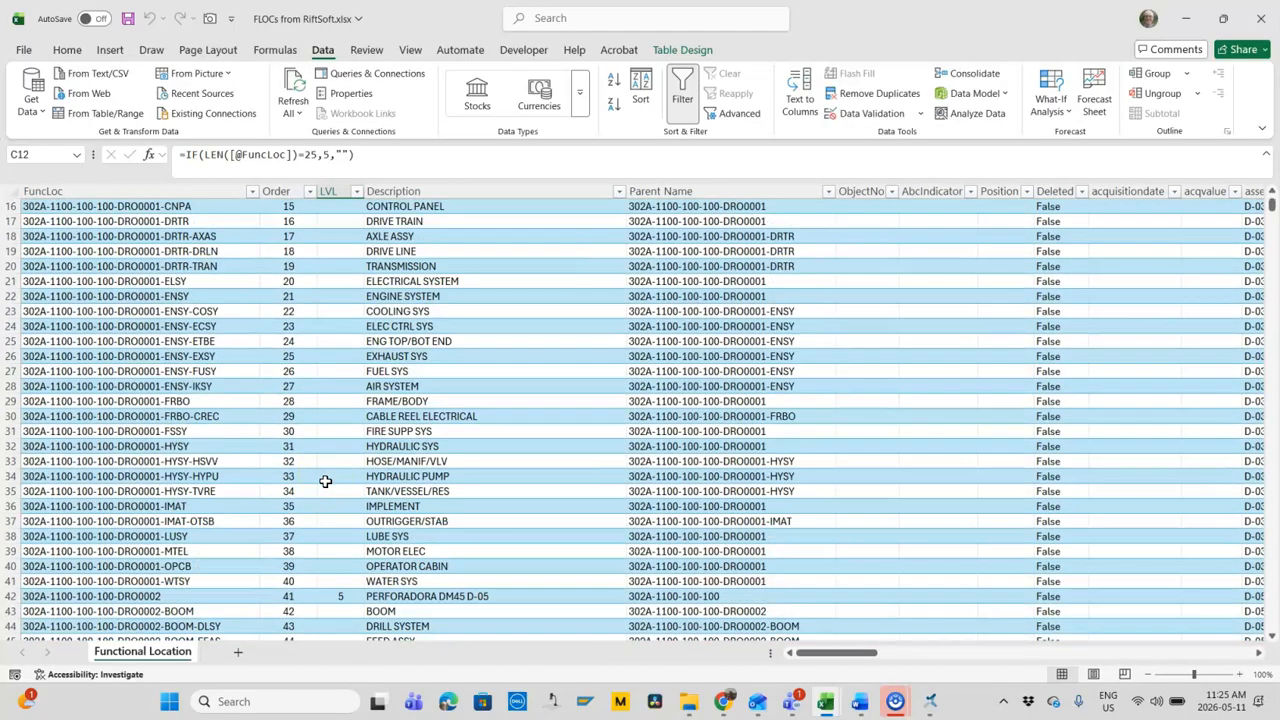
{"action": "scroll", "coordinate": [325, 481], "scroll_direction": "up", "scroll_amount": 10}
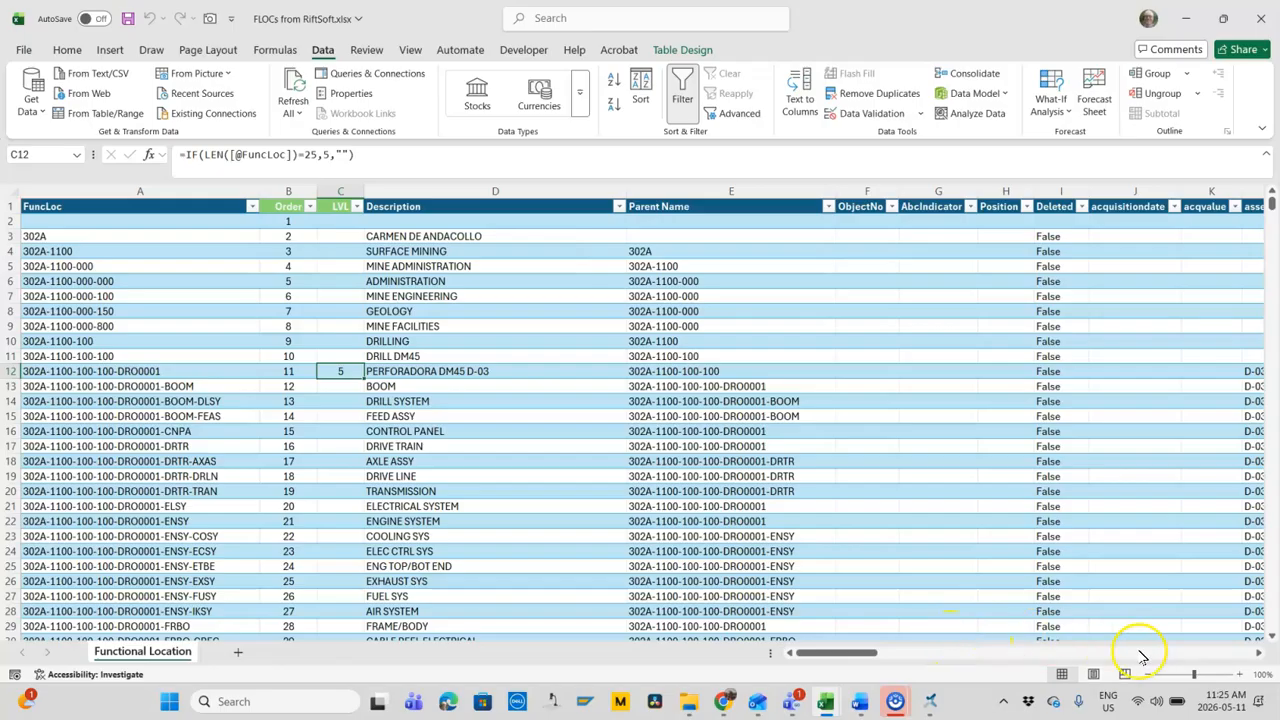
Step: Insert a new table column between LegEquipNo and LegWOmapping
{"action": "left_click", "coordinate": [1190, 654]}
{"action": "left_click", "coordinate": [1190, 654]}
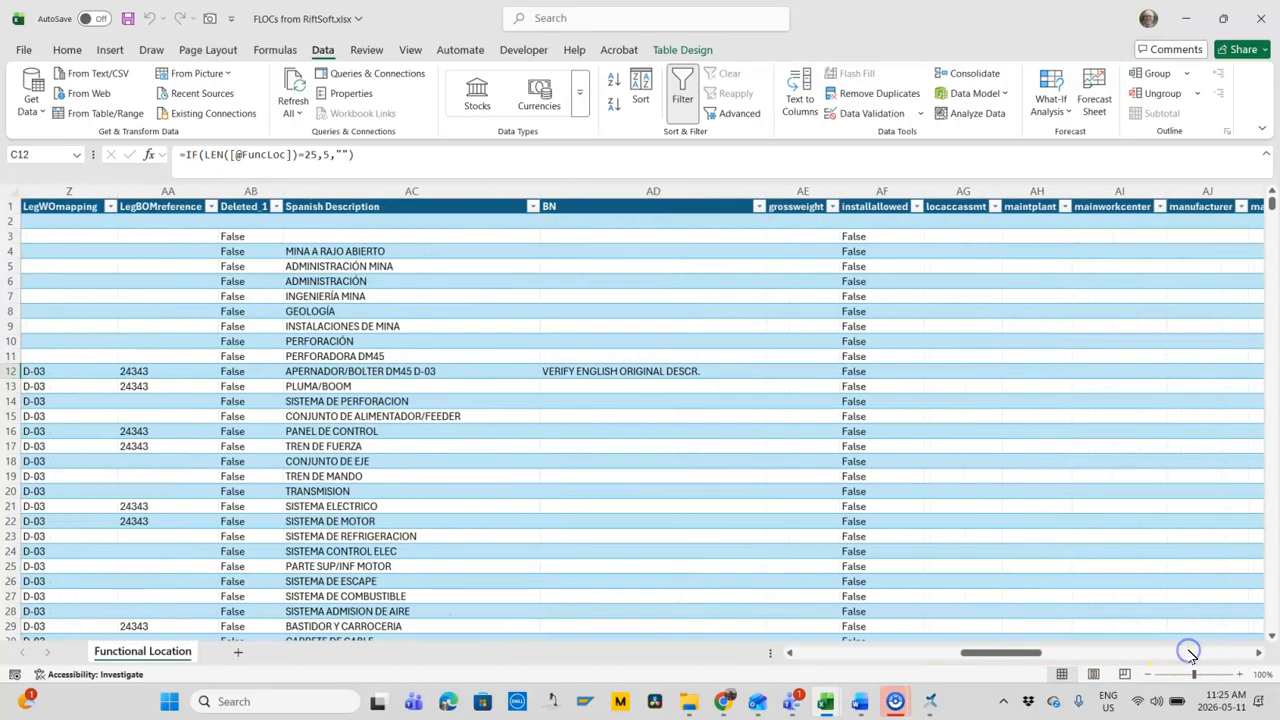
{"action": "left_click", "coordinate": [1190, 654]}
{"action": "left_click", "coordinate": [1190, 654]}
{"action": "left_click_drag", "start_coordinate": [1190, 654], "coordinate": [973, 645]}
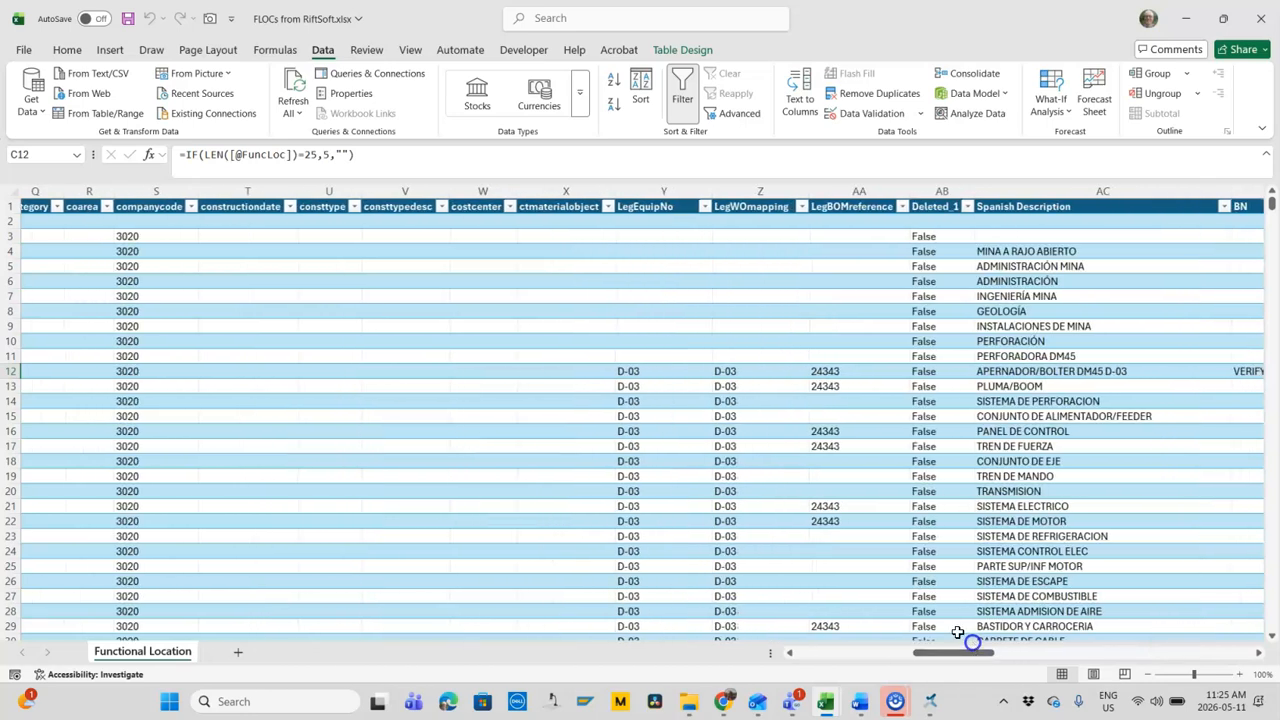
{"action": "left_click", "coordinate": [737, 190]}
{"action": "right_click", "coordinate": [741, 193]}
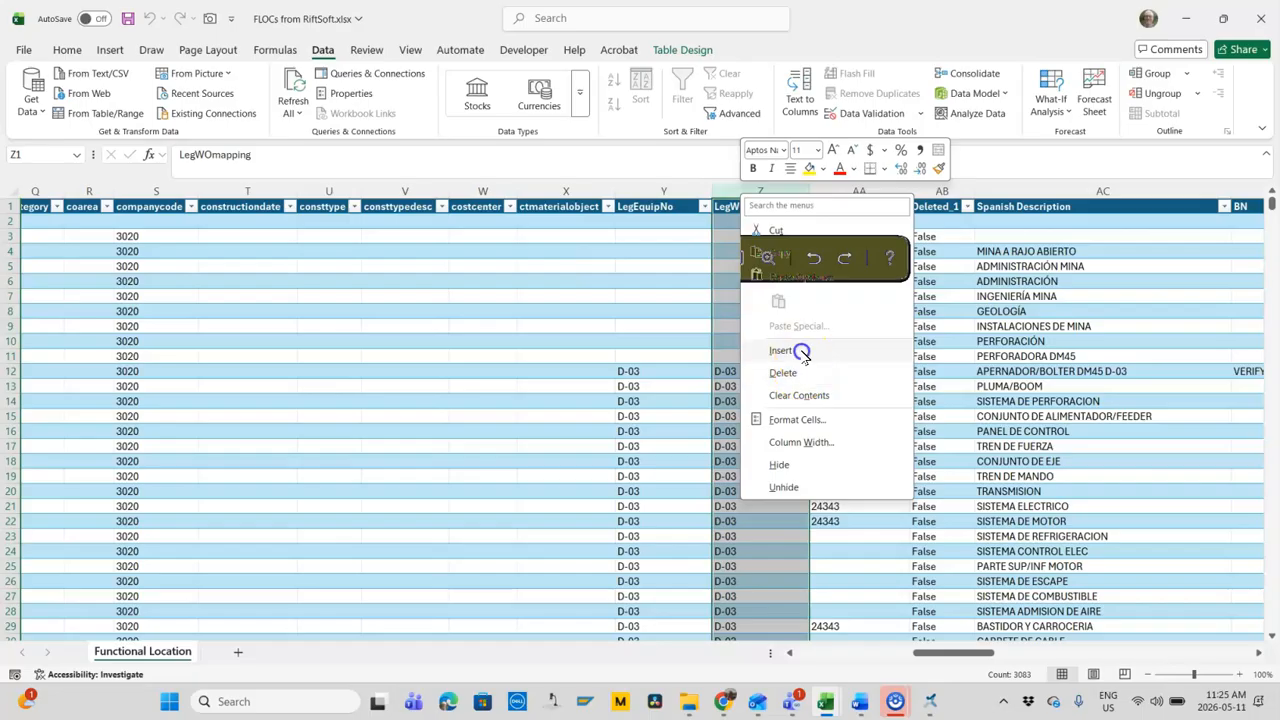
{"action": "left_click", "coordinate": [790, 350]}
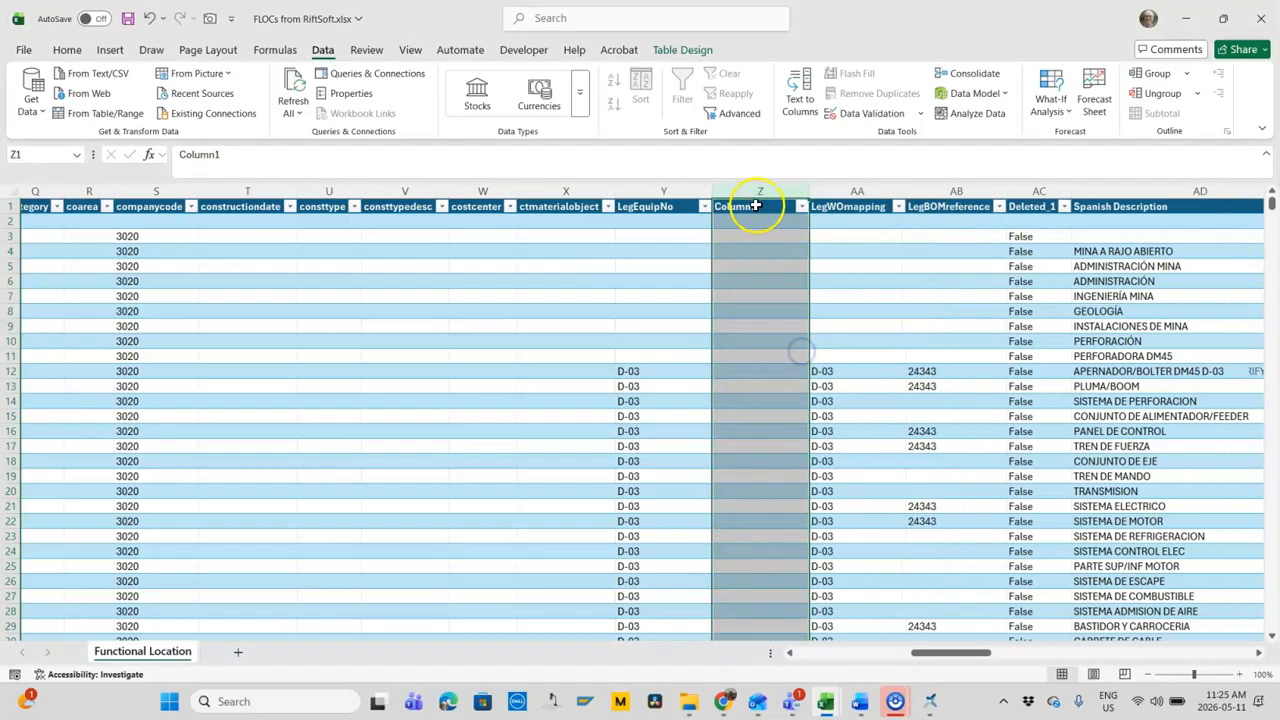
Step: Fill the new column's header cell Z1 with green to mark it as an added column
{"action": "left_click", "coordinate": [67, 49]}
{"action": "left_click", "coordinate": [280, 105]}
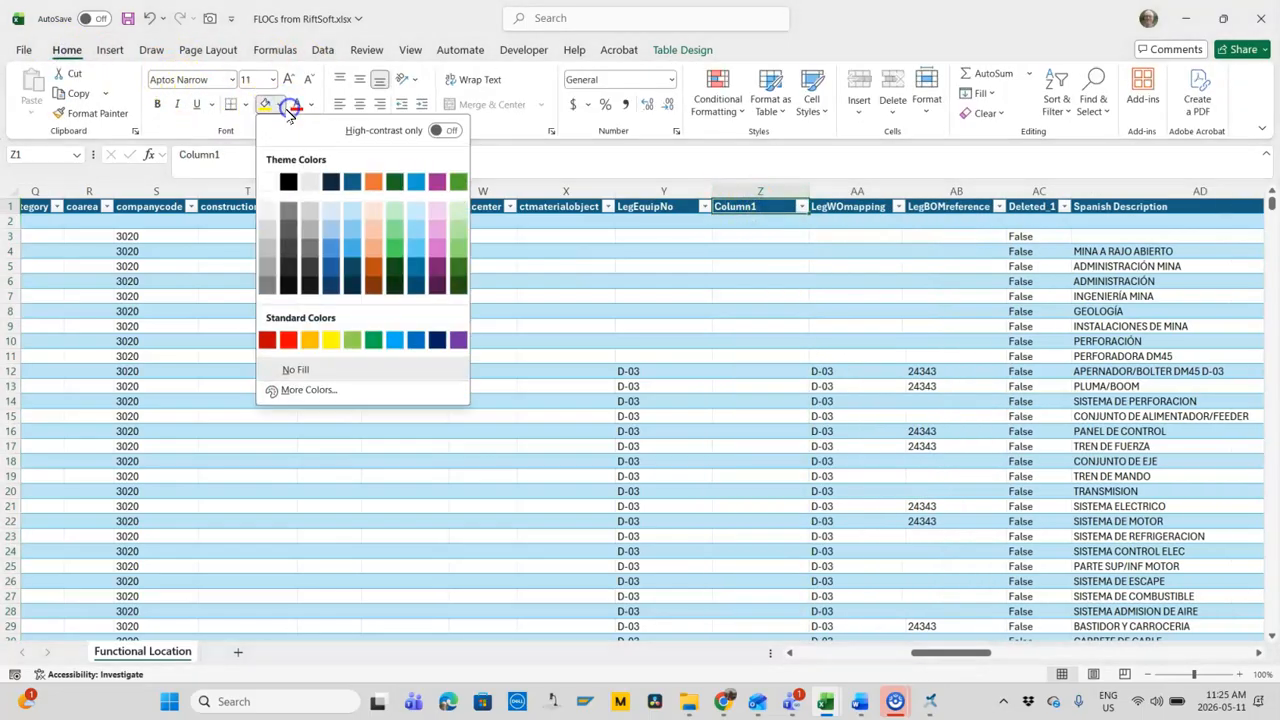
{"action": "left_click", "coordinate": [459, 266]}
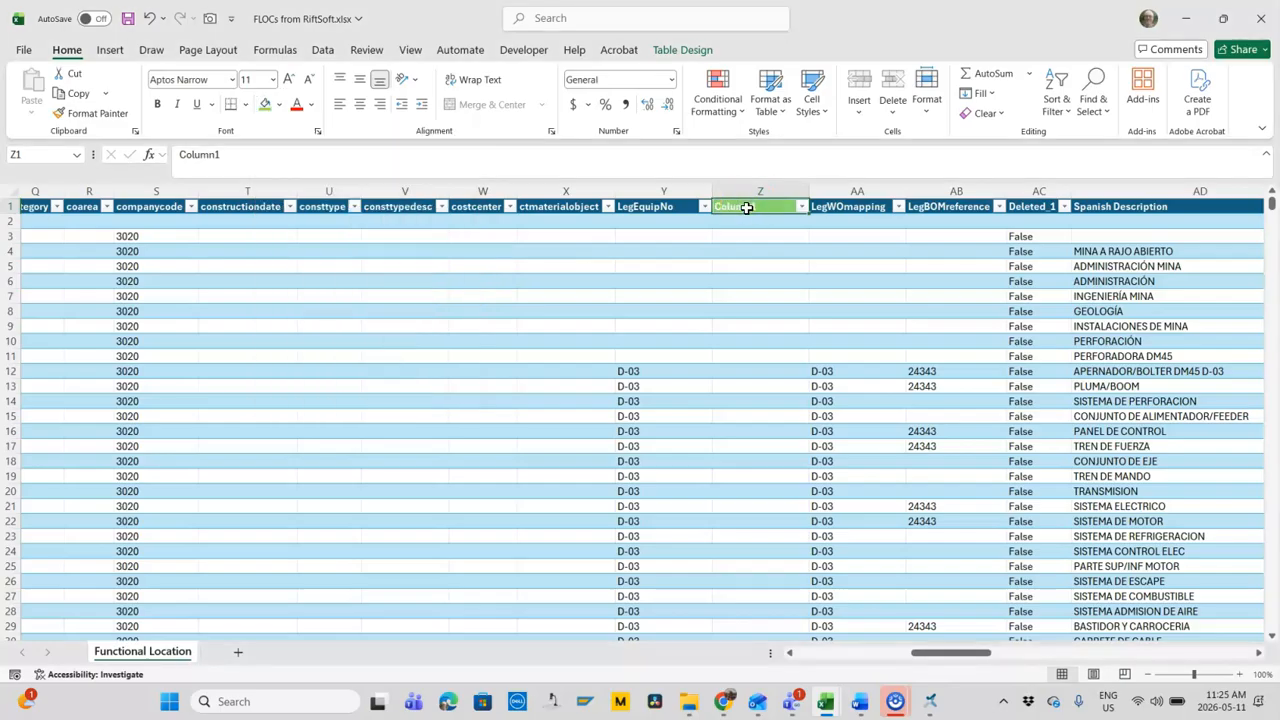
Step: Name the new green column's header in Z1 as Cleansed LegEquipNo
{"action": "double_click", "coordinate": [746, 207]}
{"action": "double_click", "coordinate": [746, 205]}
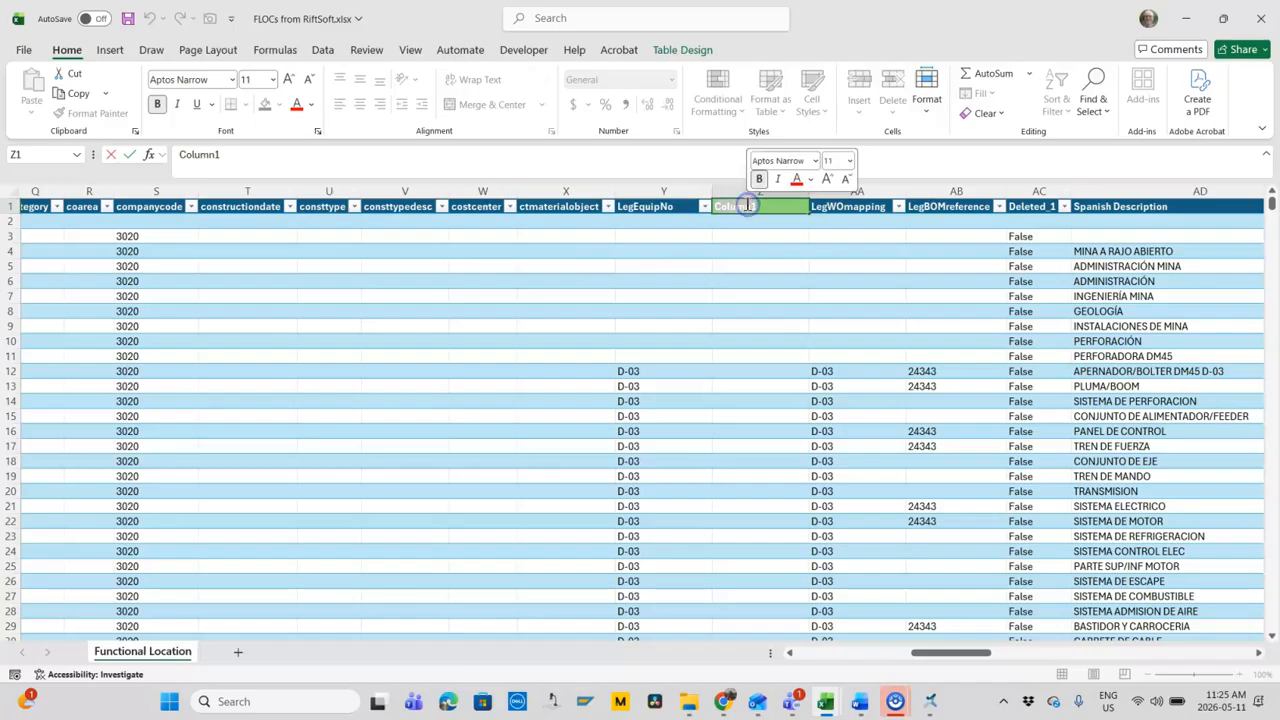
{"action": "type", "text": "Cleansed Leg"}
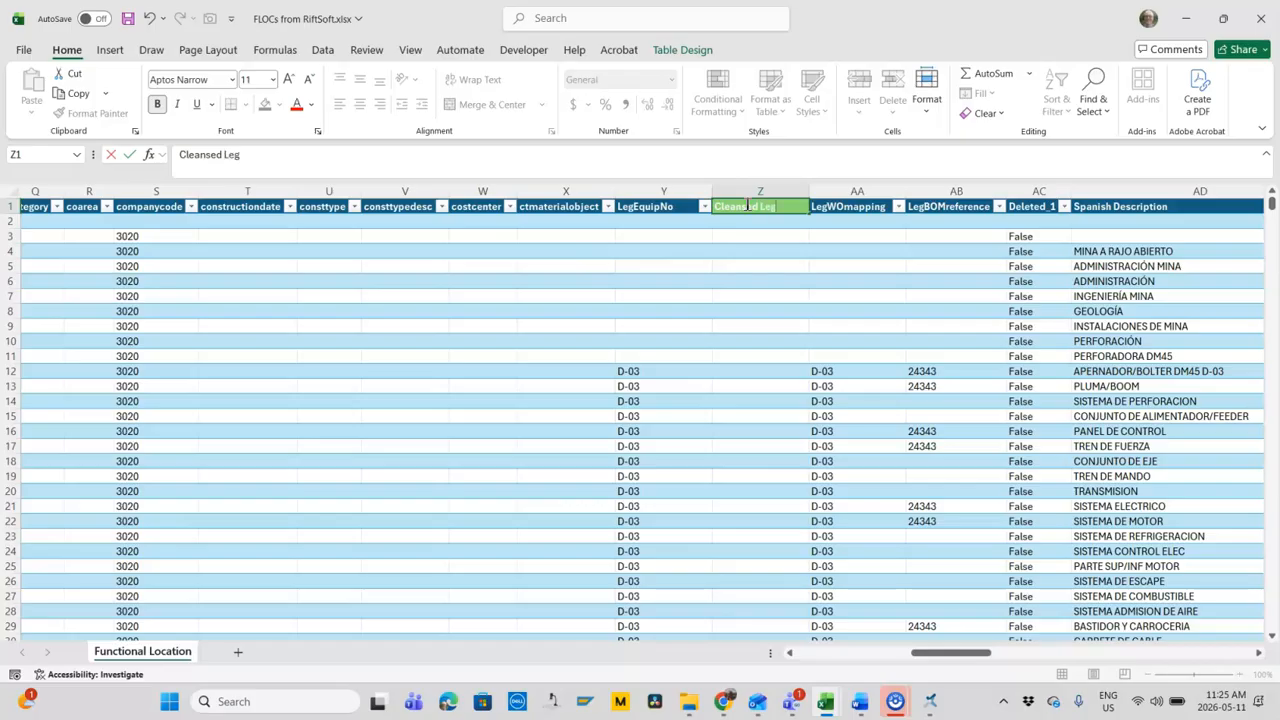
{"action": "type", "text": "EquipNo"}
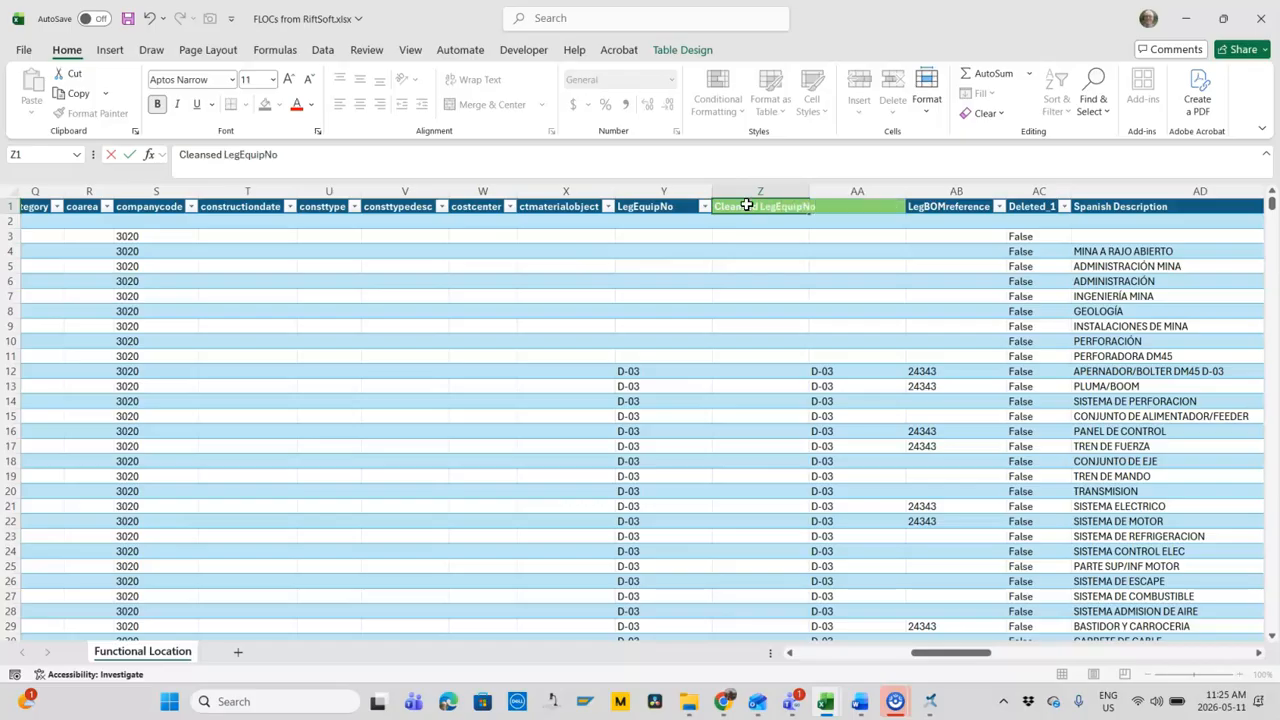
{"action": "key", "text": "Return"}
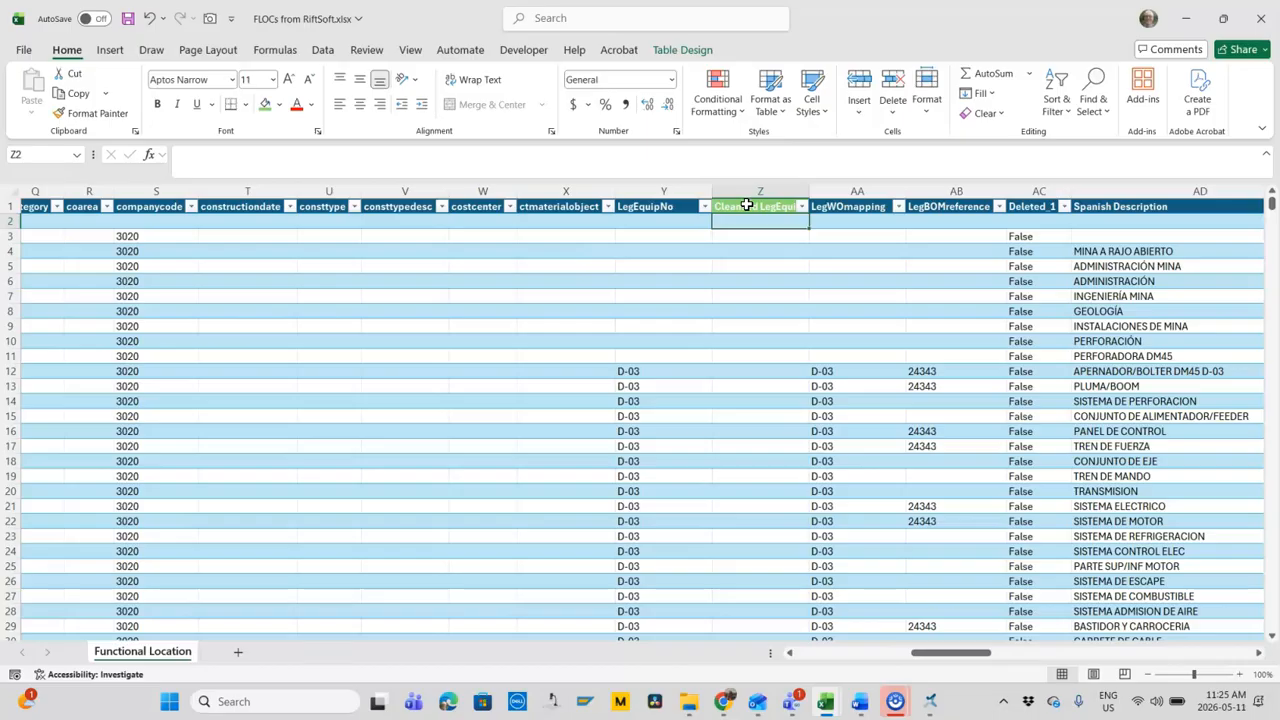
{"action": "type", "text": "=cl"}
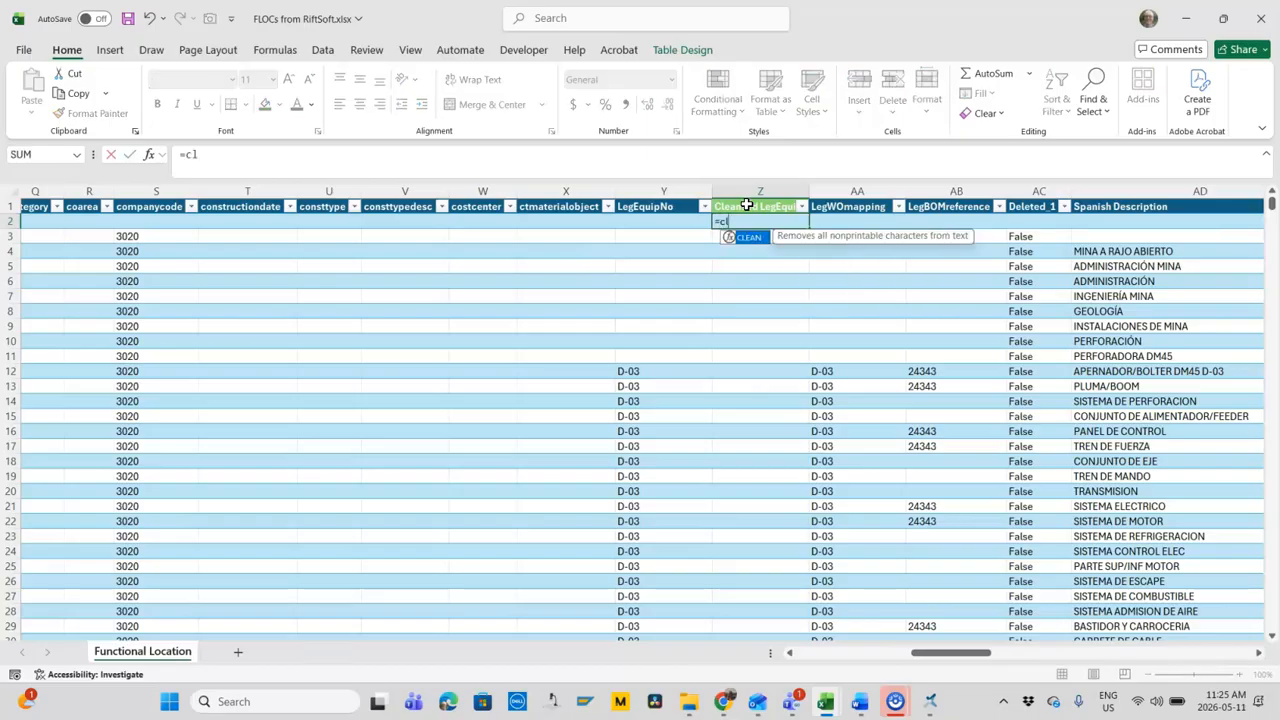
{"action": "type", "text": "ean(trim("}
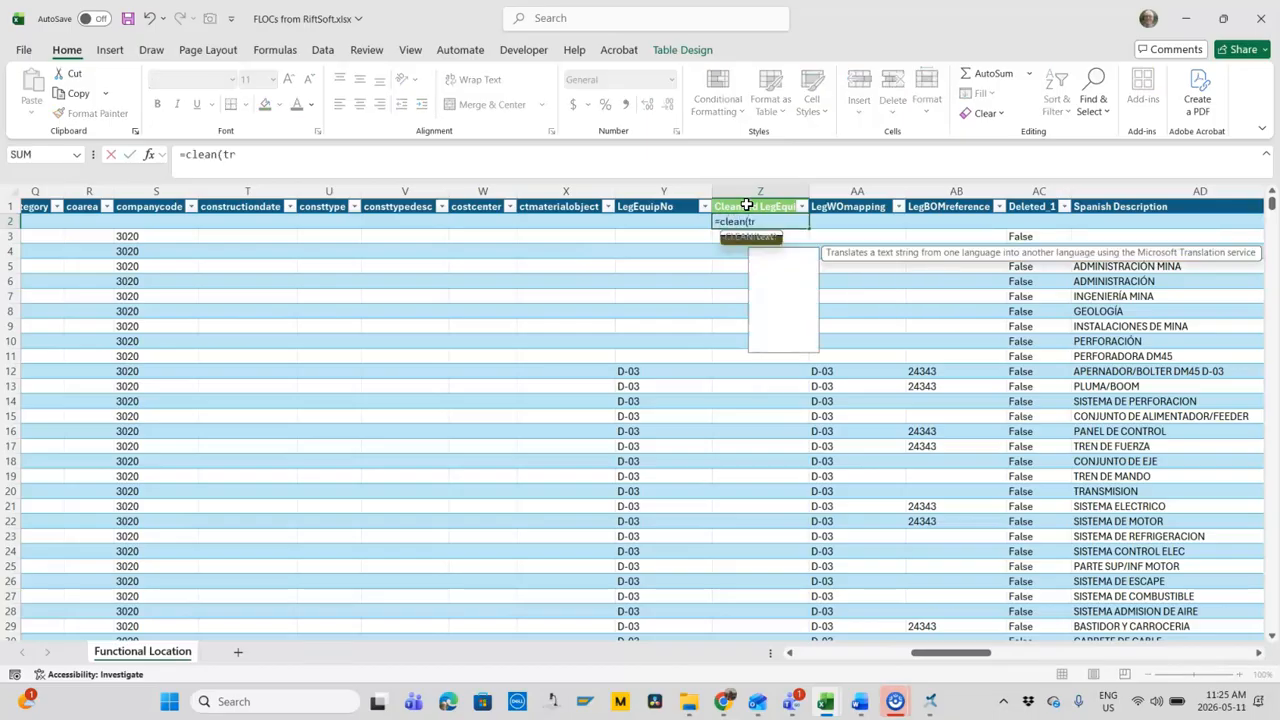
{"action": "left_click", "coordinate": [666, 221]}
{"action": "type", "text": ")"}
{"action": "left_click", "coordinate": [468, 155]}
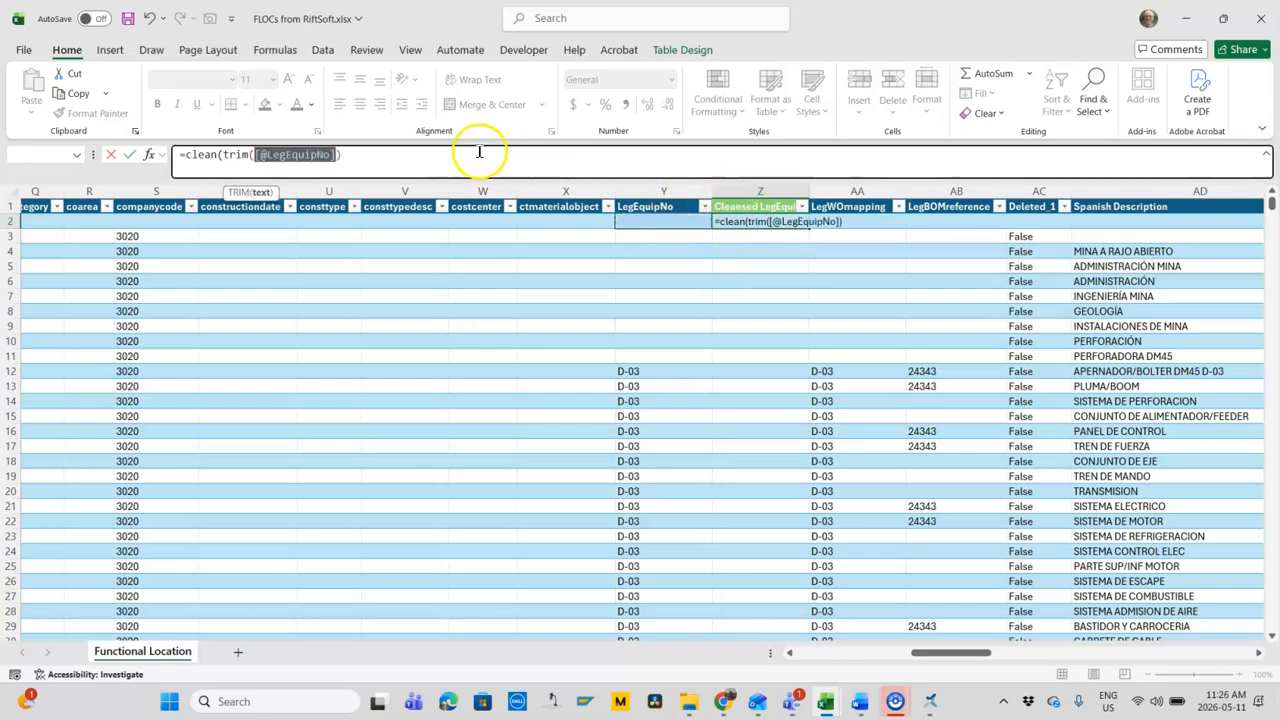
{"action": "type", "text": ")"}
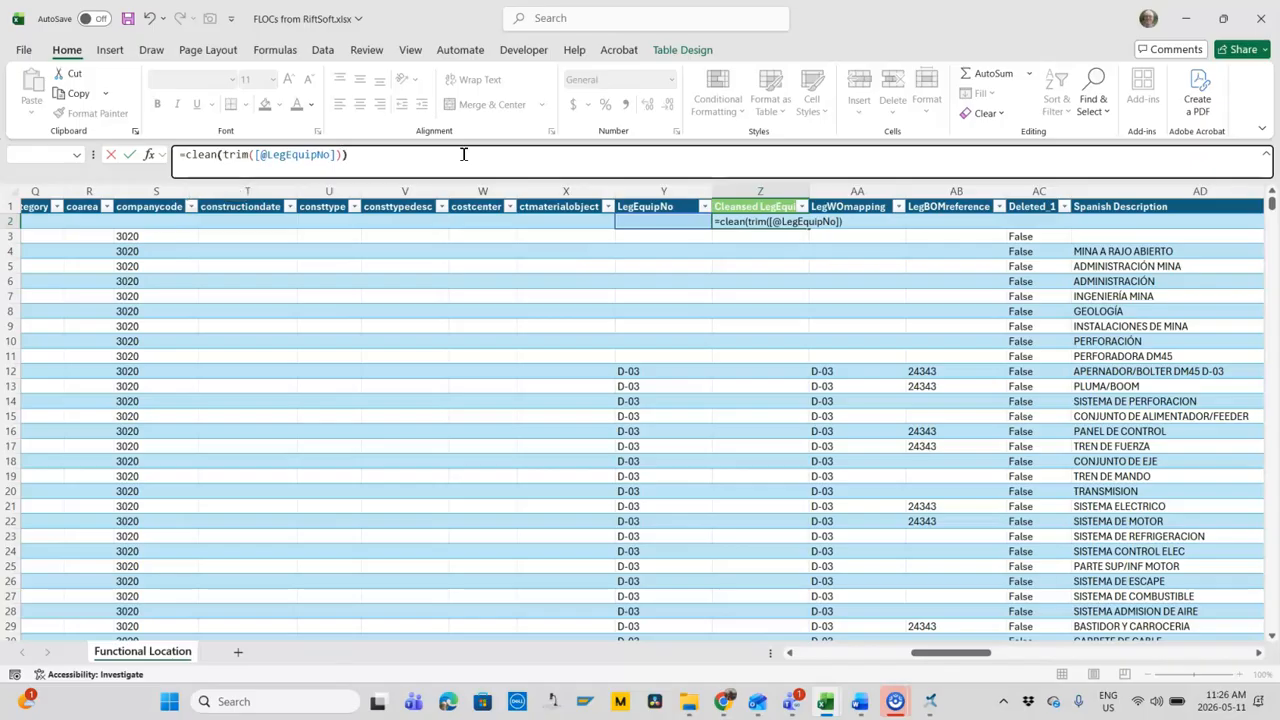
{"action": "key", "text": "Return"}
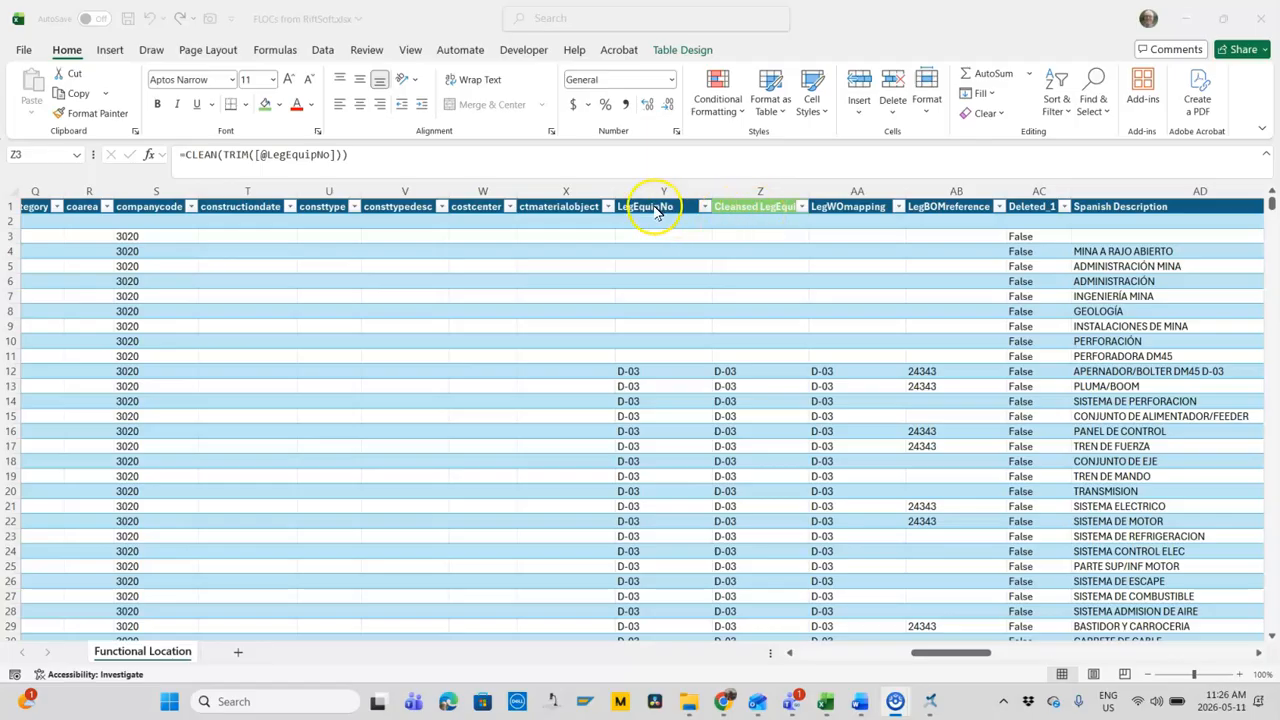
Step: Rename the Z1 column header as LegEquipNo_Cleansed
{"action": "left_click", "coordinate": [757, 208]}
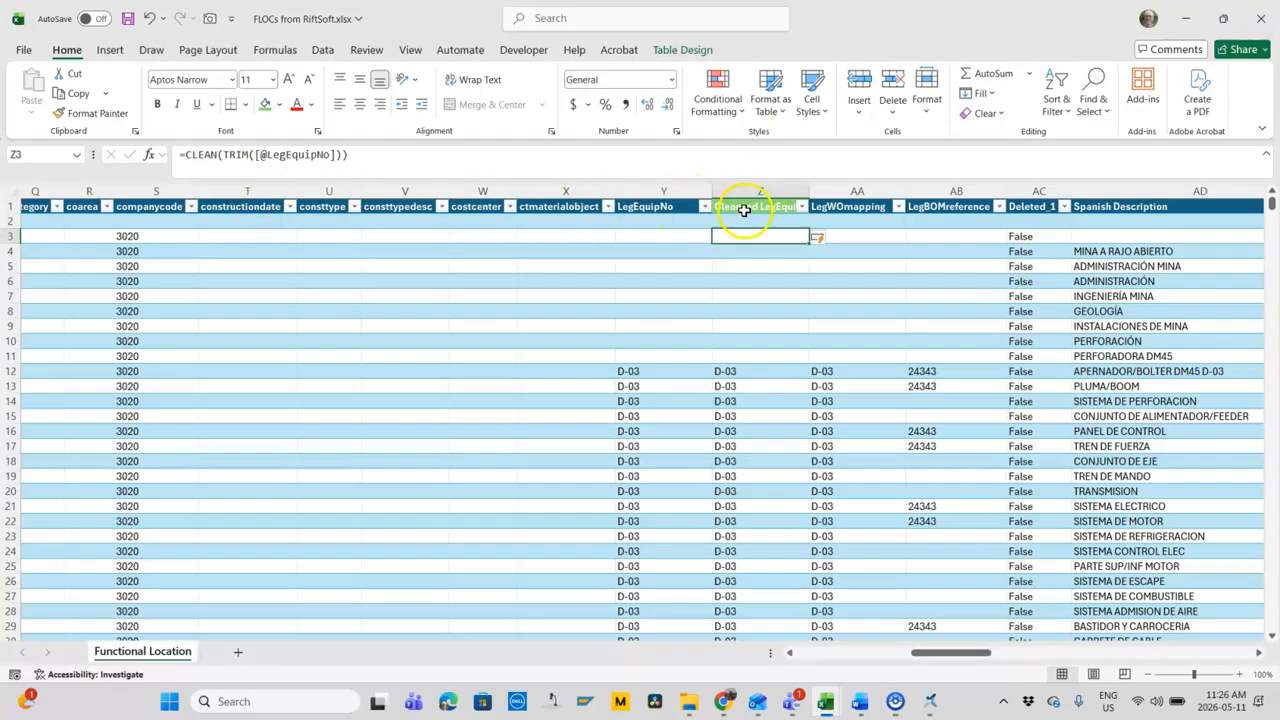
{"action": "left_click", "coordinate": [745, 208]}
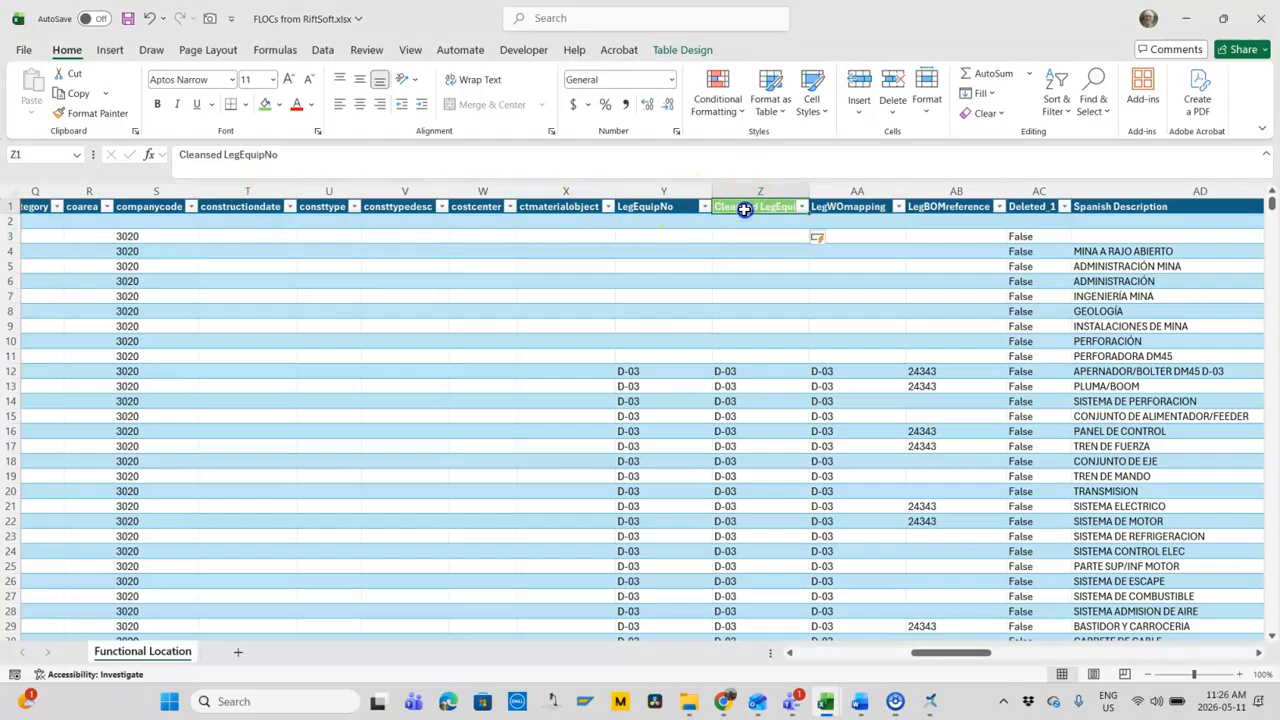
{"action": "double_click", "coordinate": [203, 154]}
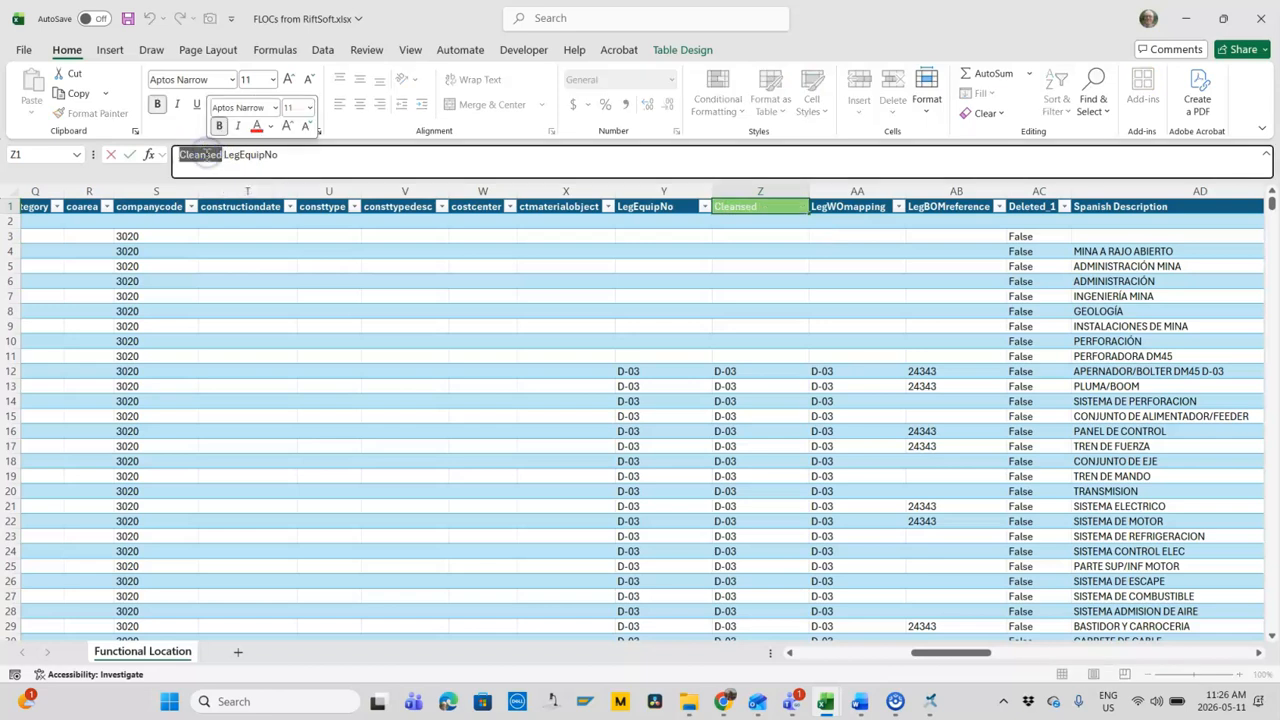
{"action": "key", "text": "Delete"}
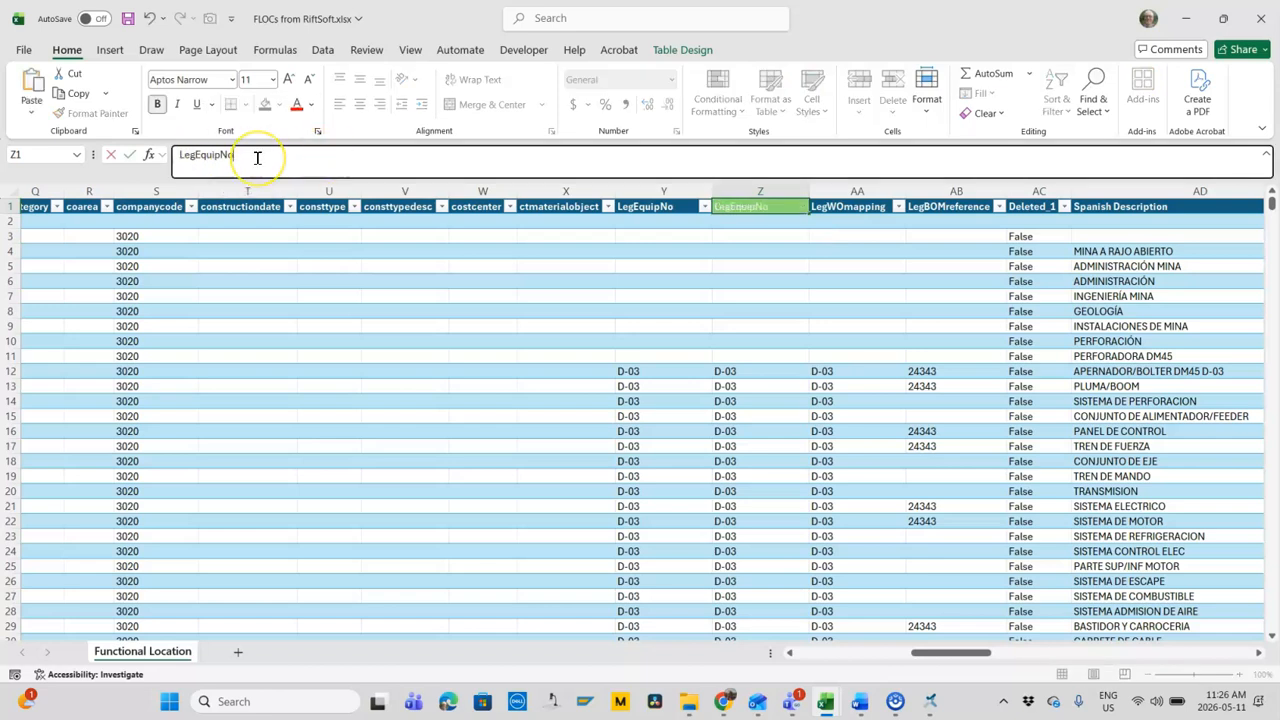
{"action": "type", "text": "_Cleansed"}
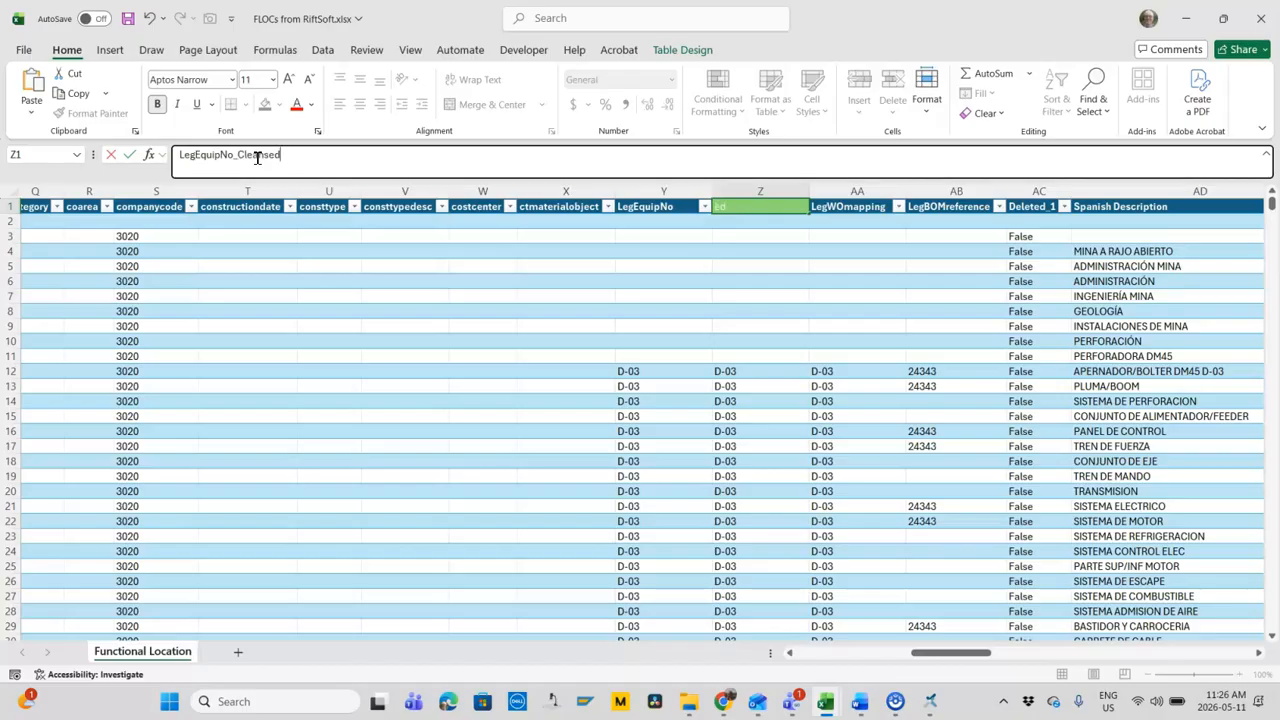
{"action": "key", "text": "Return"}
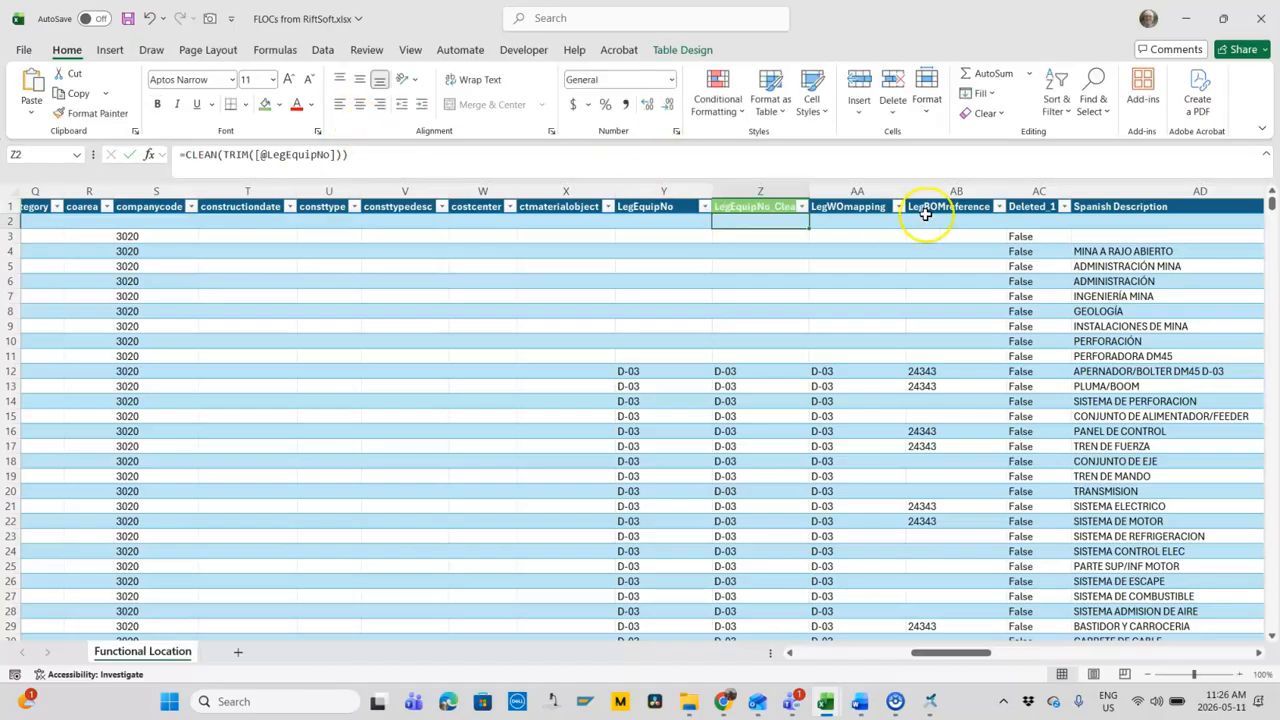
Step: Insert a table column before LegBOMreference and copy the green LegEquipNo_Cleansed header into its header cell AB1
{"action": "right_click", "coordinate": [947, 190]}
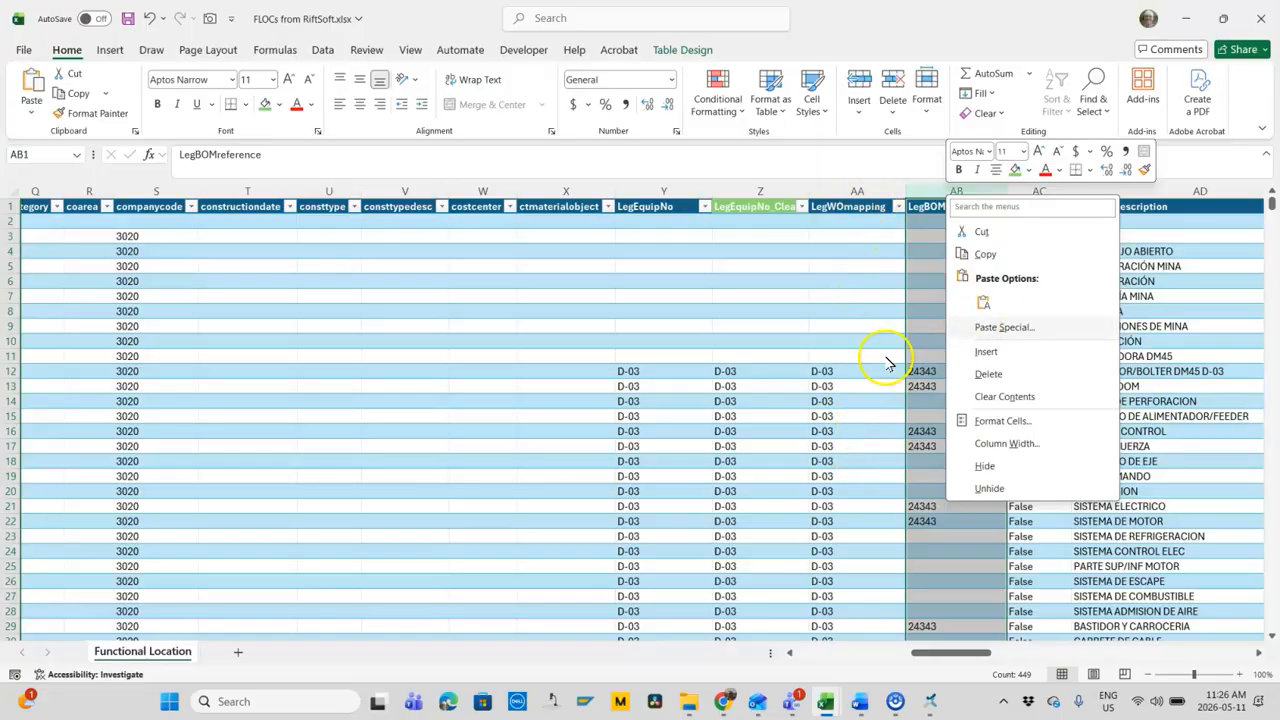
{"action": "left_click", "coordinate": [995, 352]}
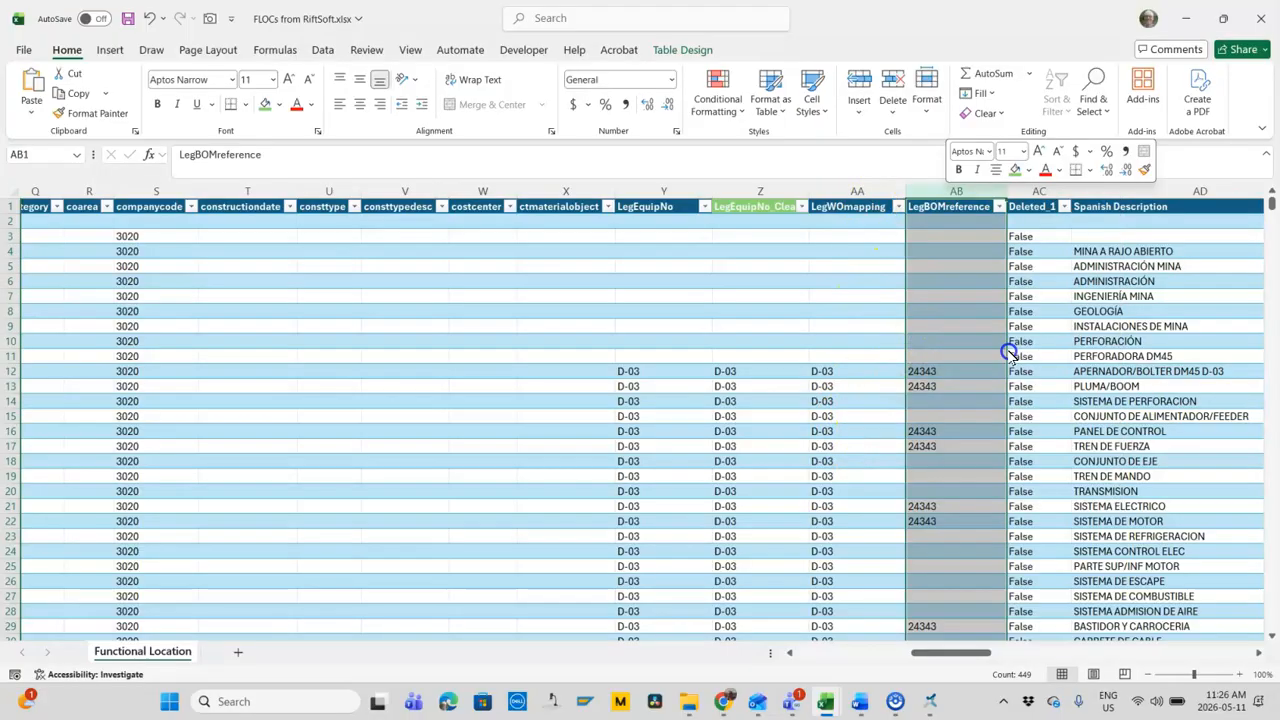
{"action": "left_click", "coordinate": [753, 207]}
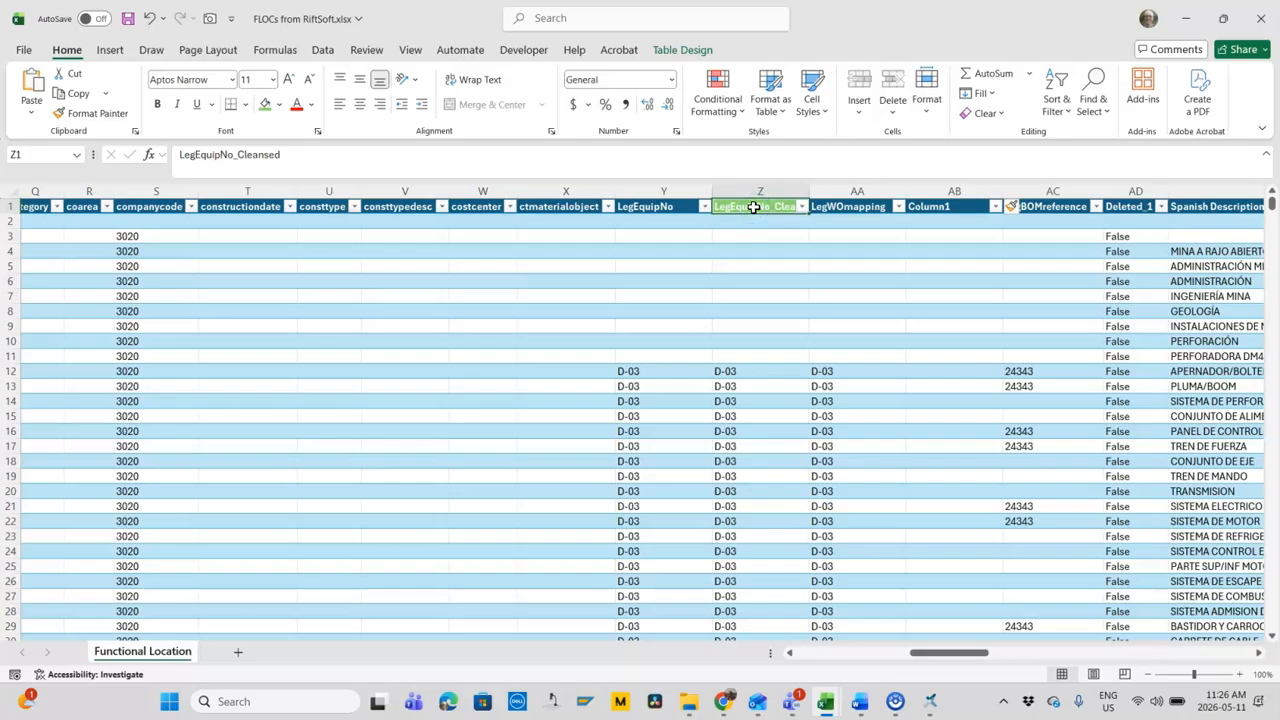
{"action": "key", "text": "ctrl+c"}
{"action": "left_click", "coordinate": [940, 207]}
{"action": "key", "text": "ctrl+v"}
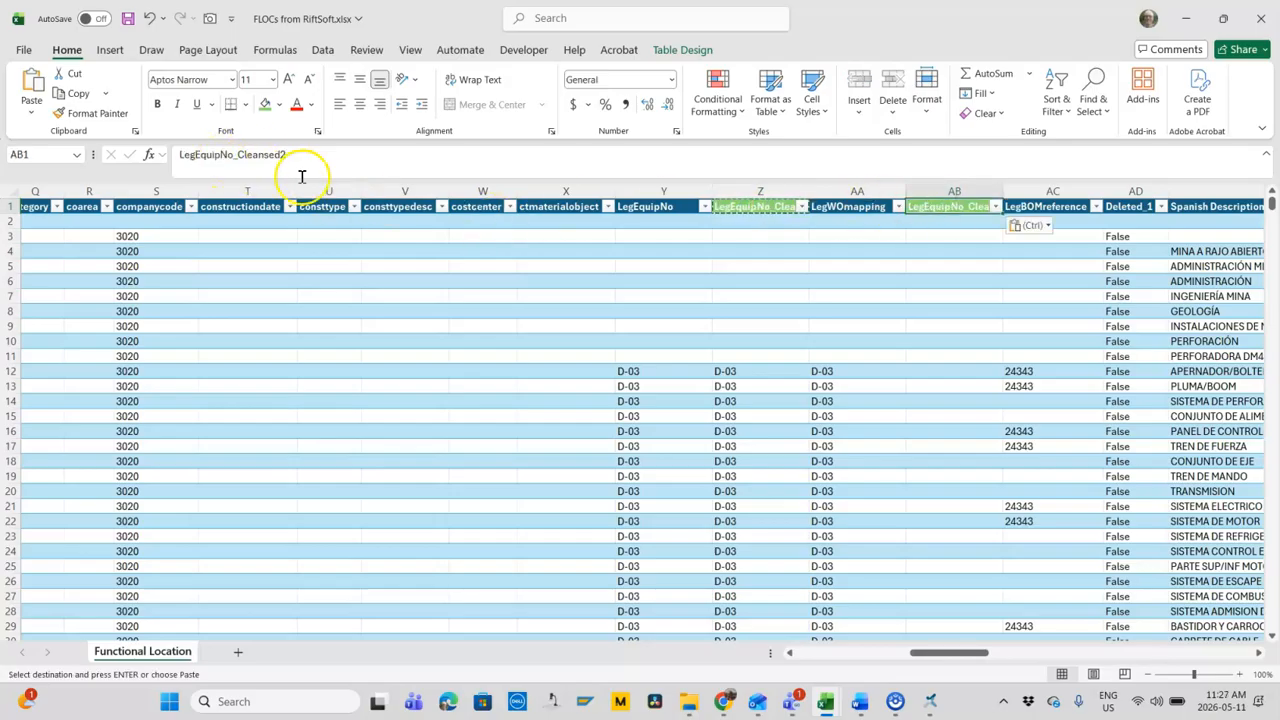
Step: Rename the copied header in AB1 as LegWOmapping_Cleansed2 to match the neighbouring LegWOmapping column
{"action": "left_click", "coordinate": [856, 207]}
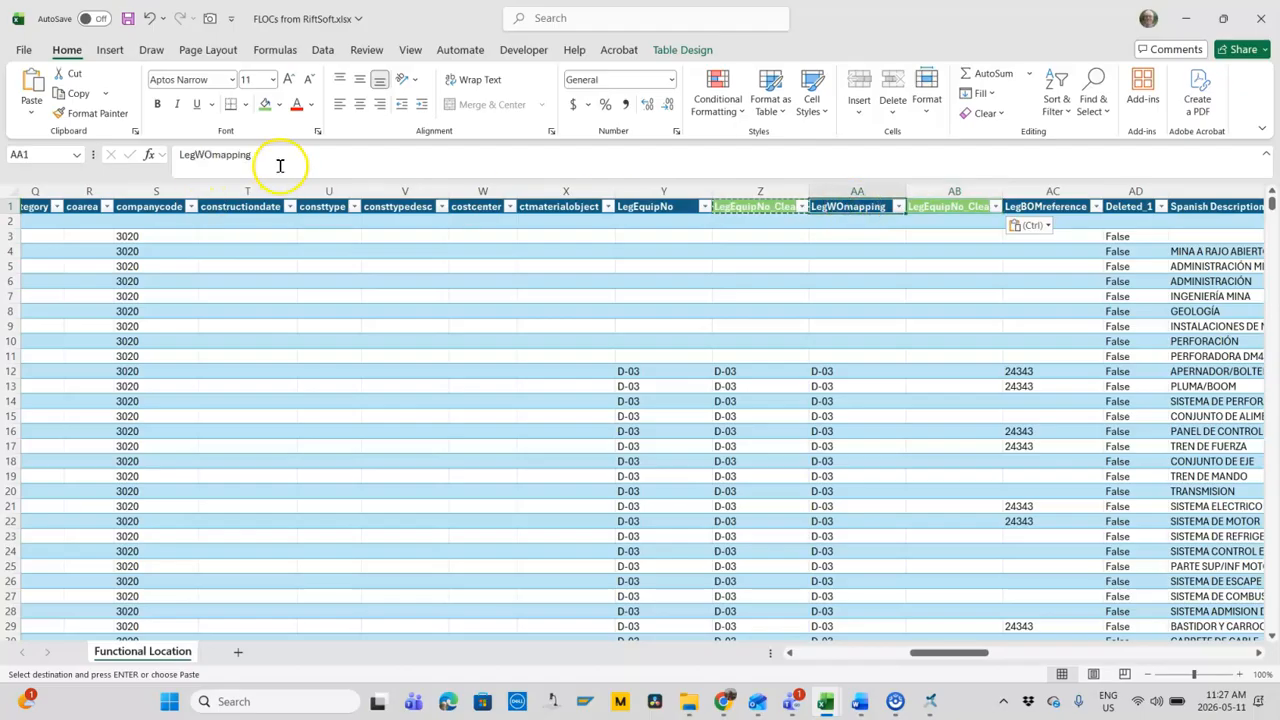
{"action": "double_click", "coordinate": [193, 155]}
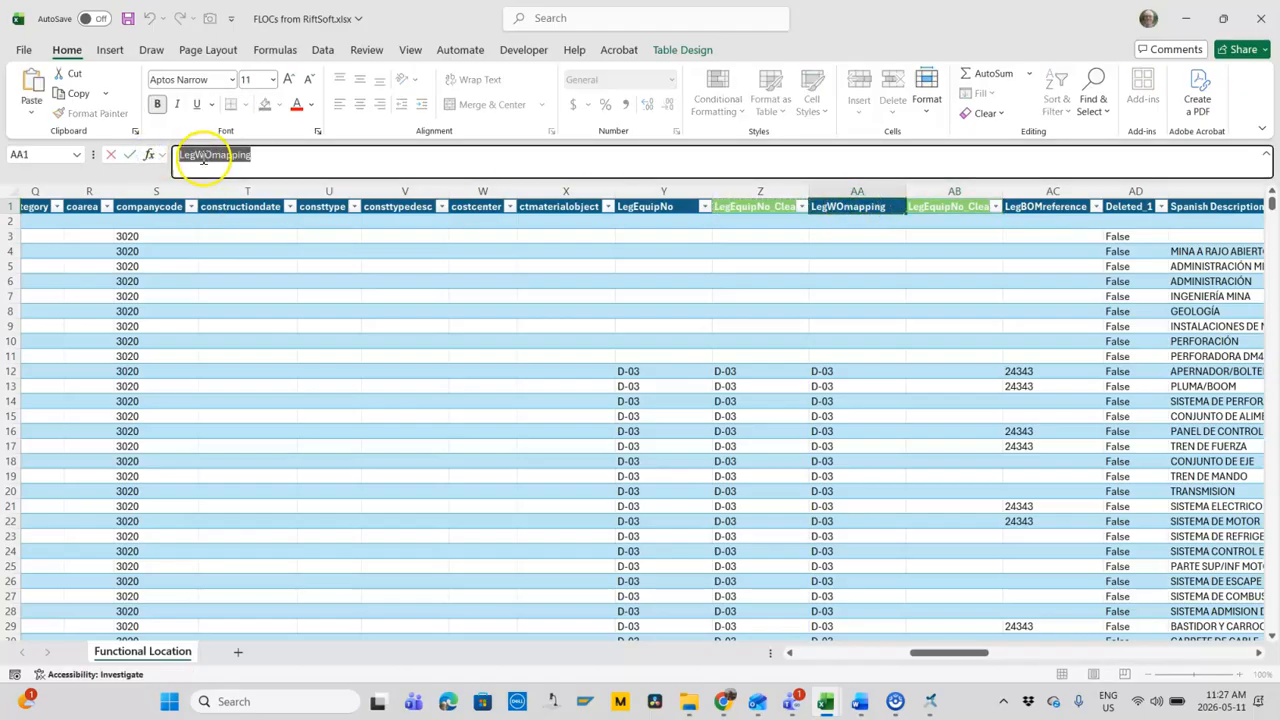
{"action": "key", "text": "Escape"}
{"action": "left_click", "coordinate": [954, 207]}
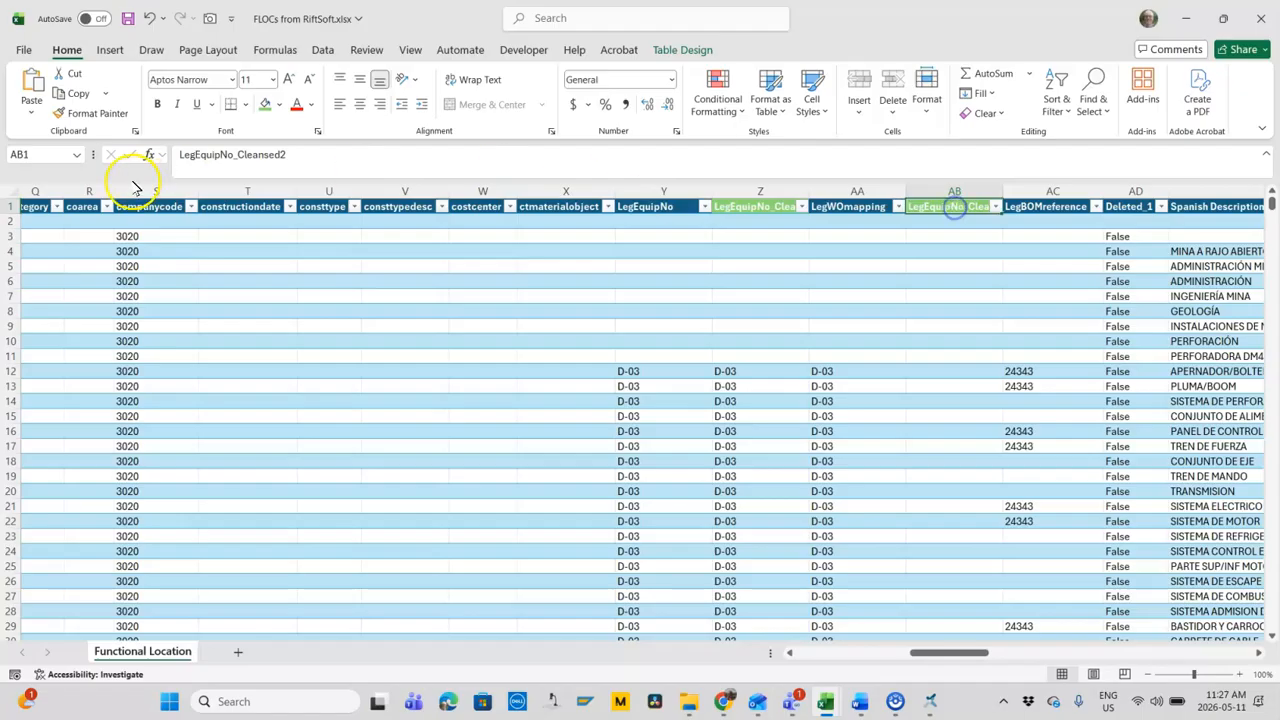
{"action": "left_click_drag", "start_coordinate": [229, 154], "coordinate": [211, 154]}
{"action": "key", "text": "BackSpace"}
{"action": "type", "text": "LegWOmapping"}
{"action": "key", "text": "Return"}
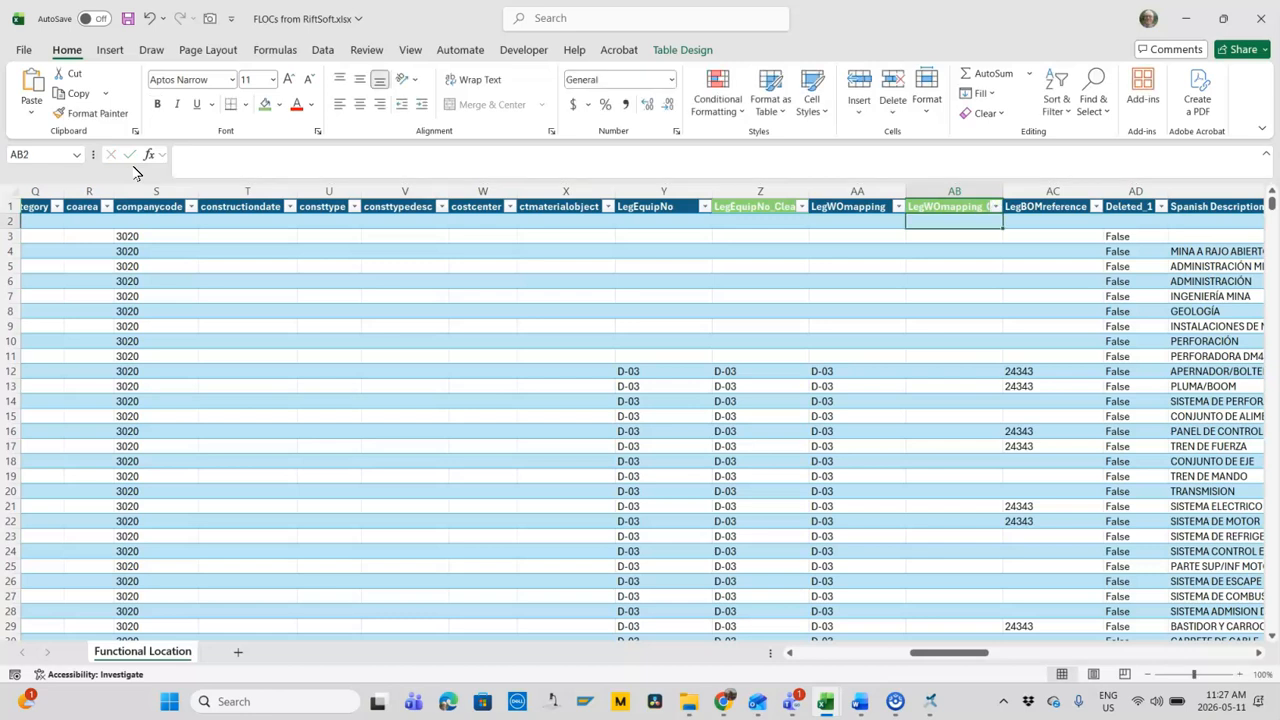
Step: Copy the CLEAN and TRIM formula from Z2 into AB2 to fill the new LegWOmapping cleansing column
{"action": "left_click", "coordinate": [765, 221]}
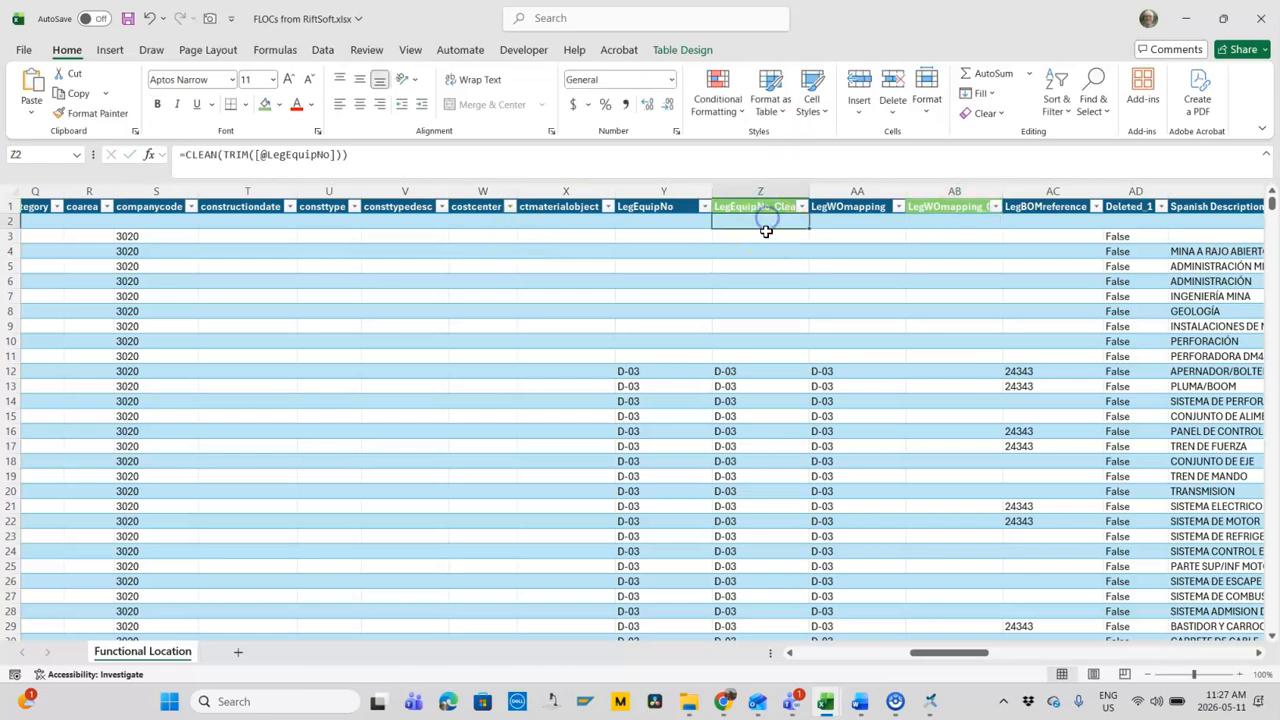
{"action": "key", "text": "ctrl+c"}
{"action": "left_click", "coordinate": [960, 221]}
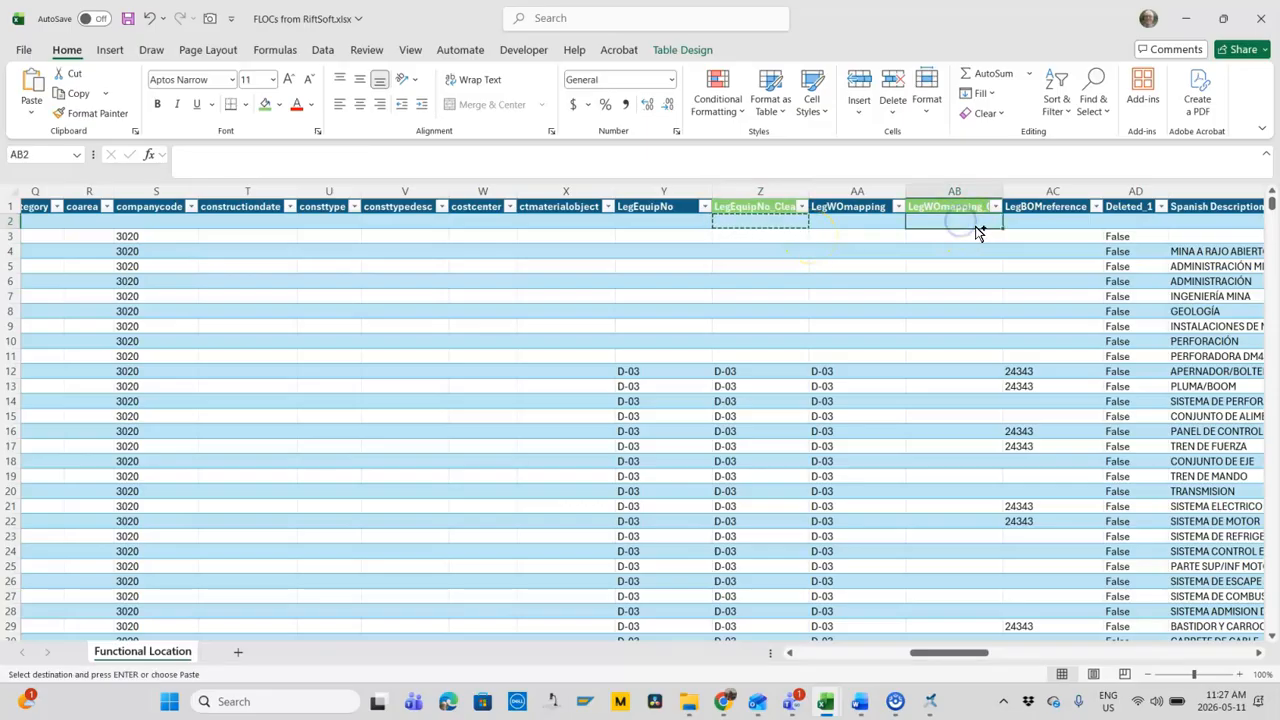
{"action": "key", "text": "ctrl+v"}
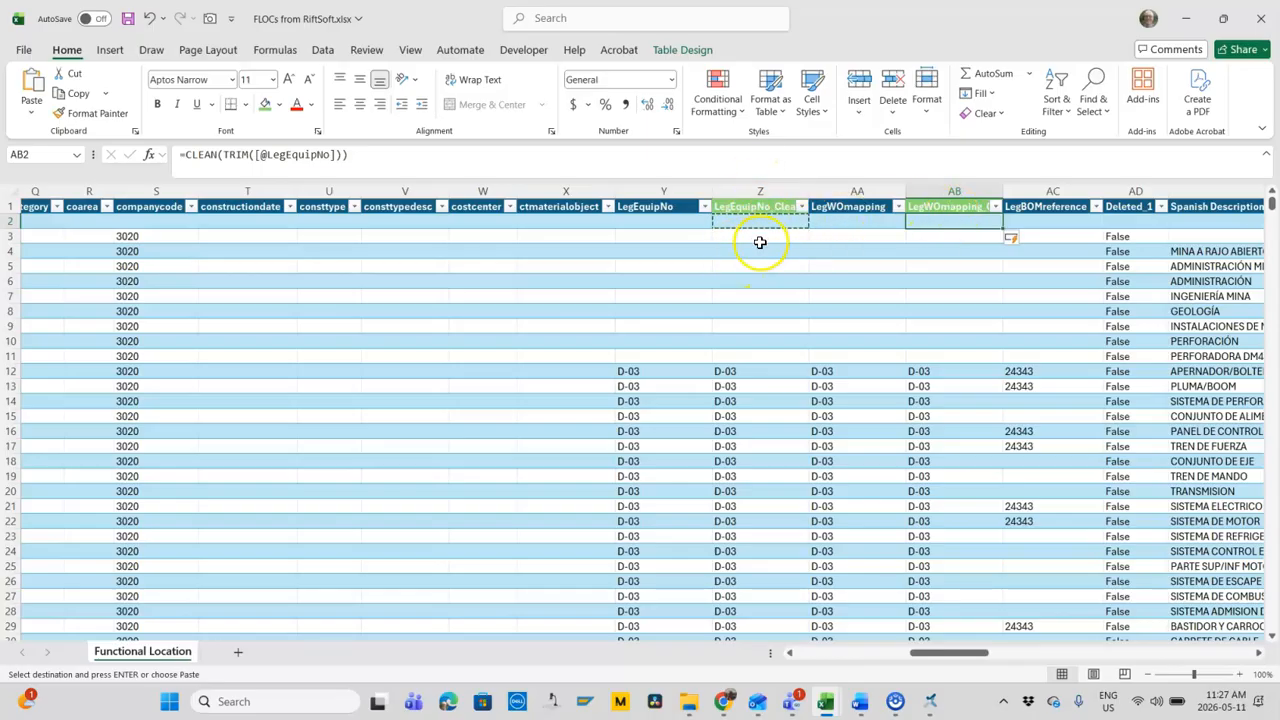
{"action": "left_click", "coordinate": [938, 228]}
{"action": "left_click", "coordinate": [937, 276]}
{"action": "left_click", "coordinate": [946, 306]}
{"action": "left_click", "coordinate": [950, 380]}
{"action": "left_click", "coordinate": [960, 223]}
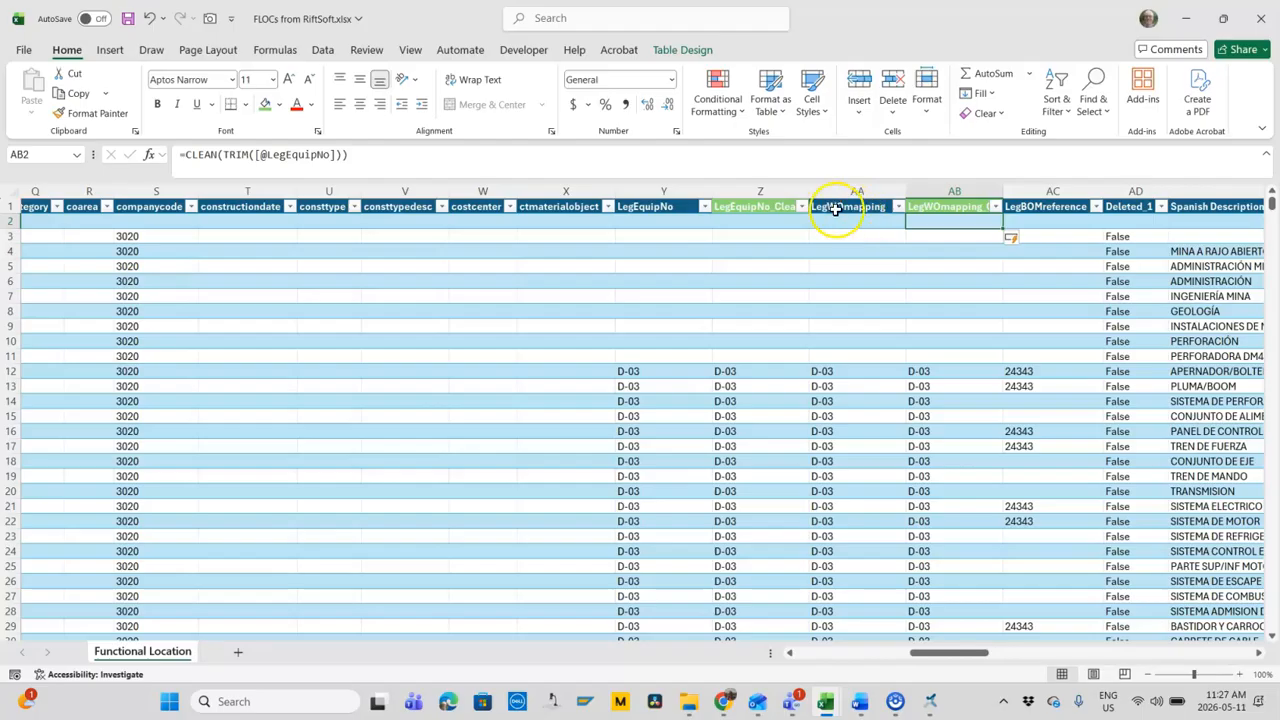
{"action": "double_click", "coordinate": [287, 155]}
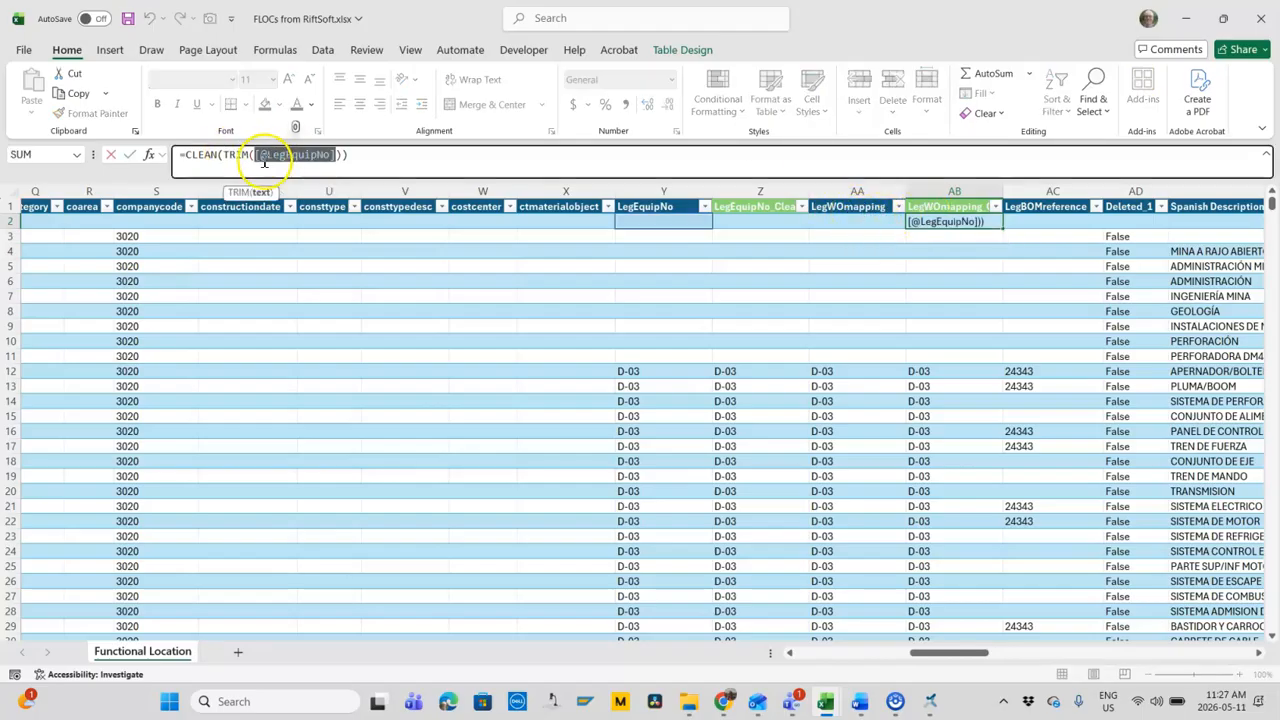
{"action": "left_click", "coordinate": [847, 221]}
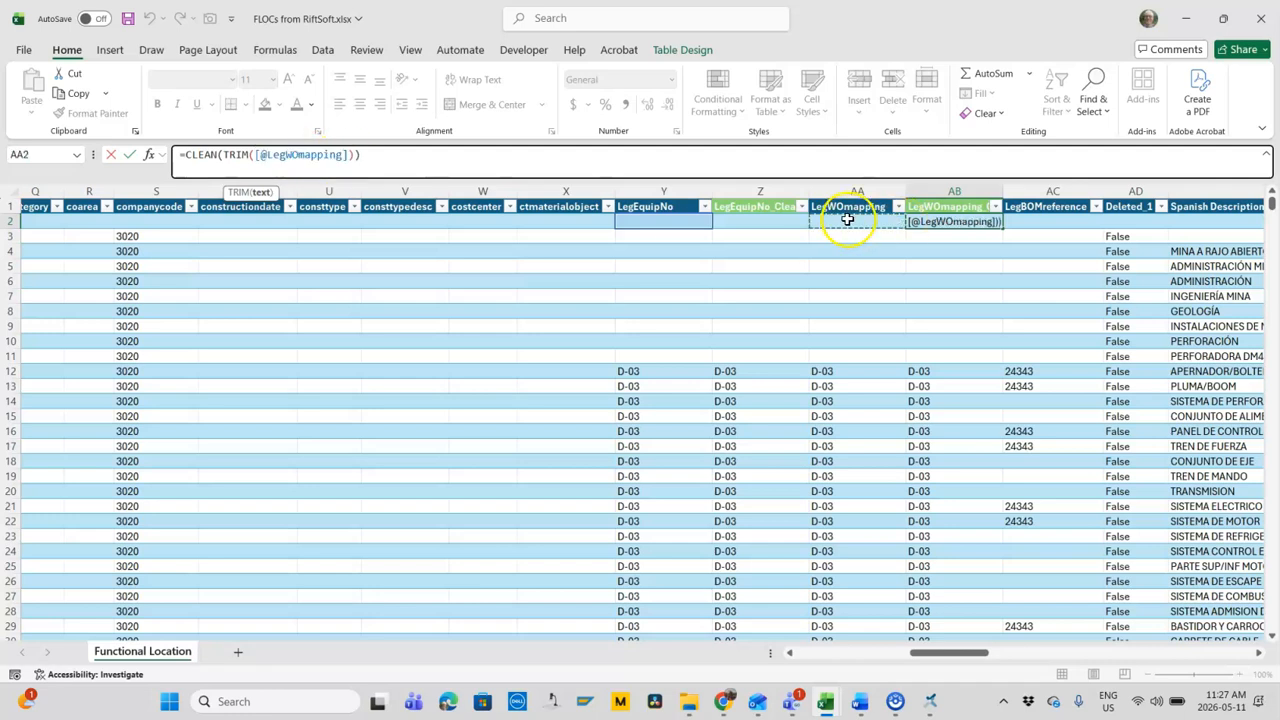
{"action": "key", "text": "Return"}
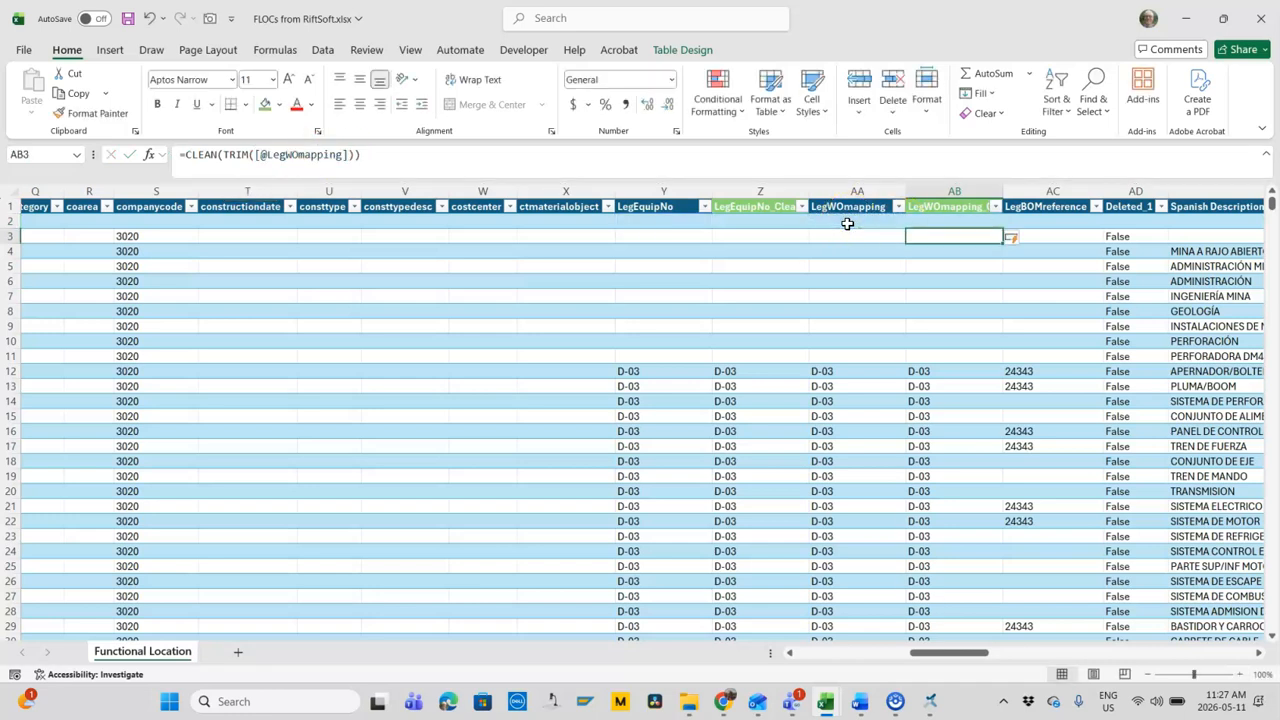
{"action": "left_click", "coordinate": [944, 341]}
{"action": "left_click", "coordinate": [951, 401]}
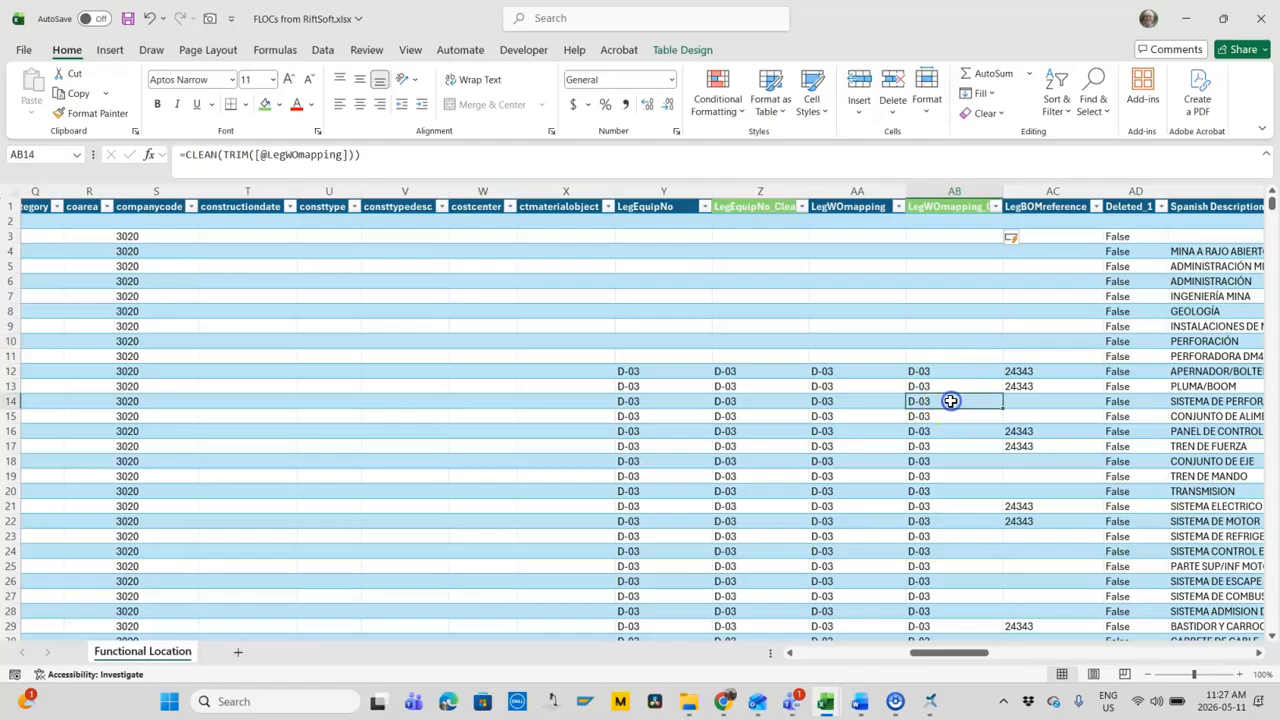
{"action": "left_click", "coordinate": [843, 206]}
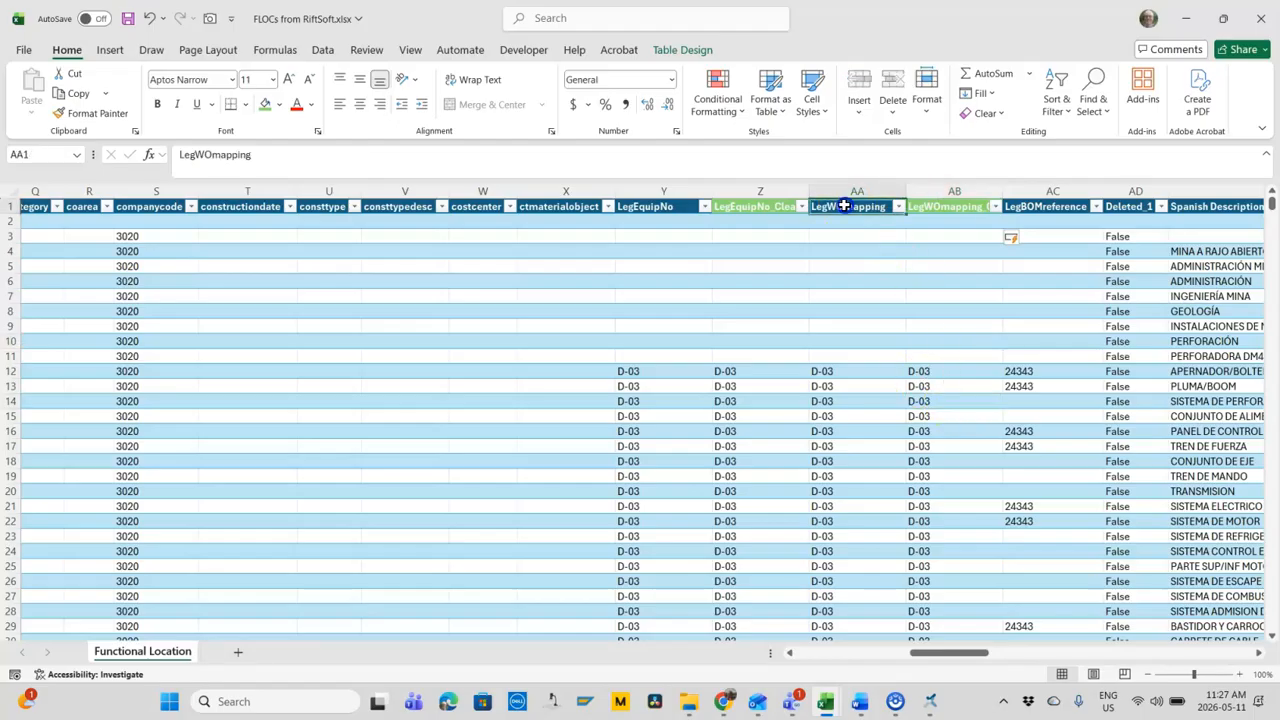
{"action": "left_click", "coordinate": [964, 208]}
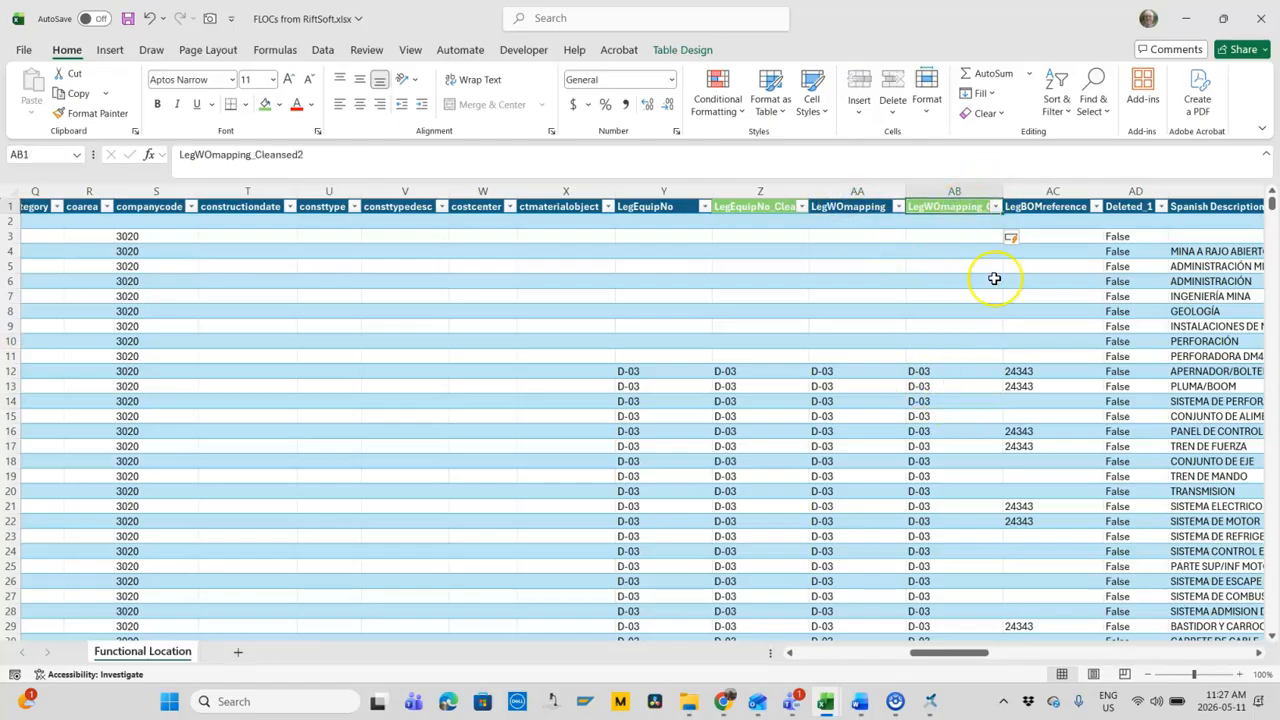
Step: Re-enter the existing LegBOMreference value in AC12 and undo that change
{"action": "left_click", "coordinate": [1028, 368]}
{"action": "double_click", "coordinate": [1066, 366]}
{"action": "left_click", "coordinate": [1063, 401]}
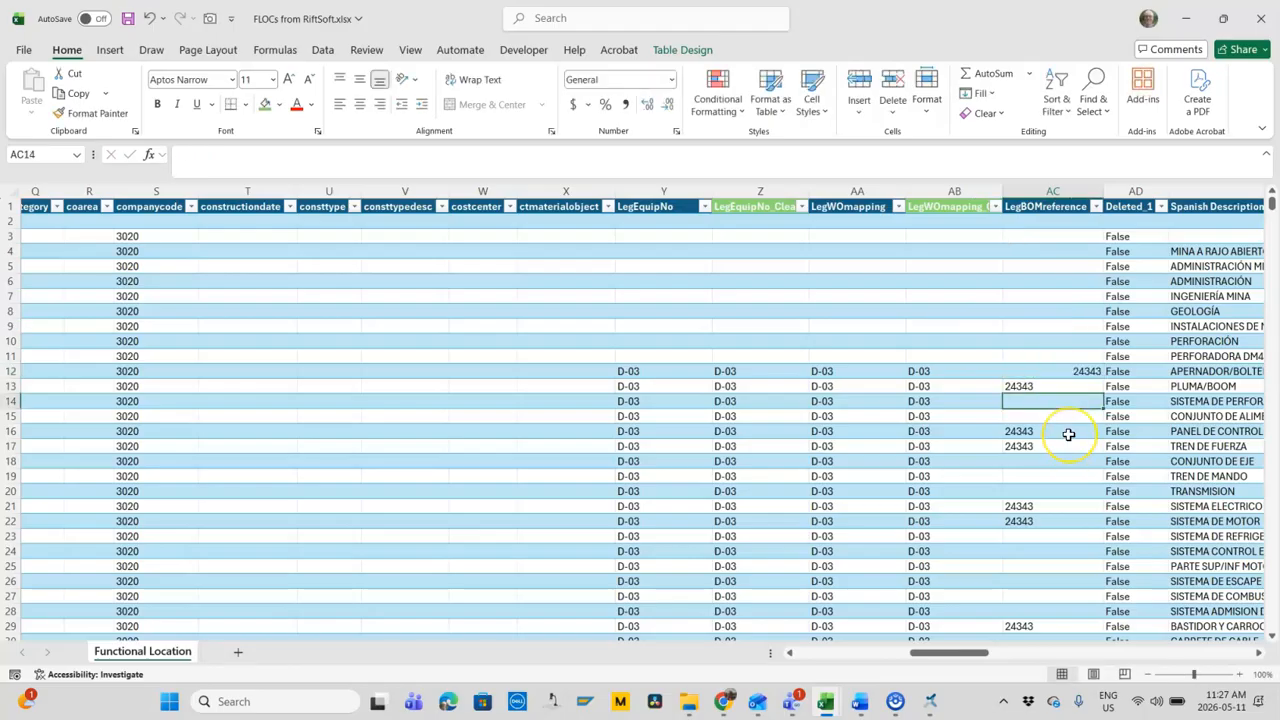
{"action": "key", "text": "ctrl+z"}
{"action": "left_click", "coordinate": [1055, 431]}
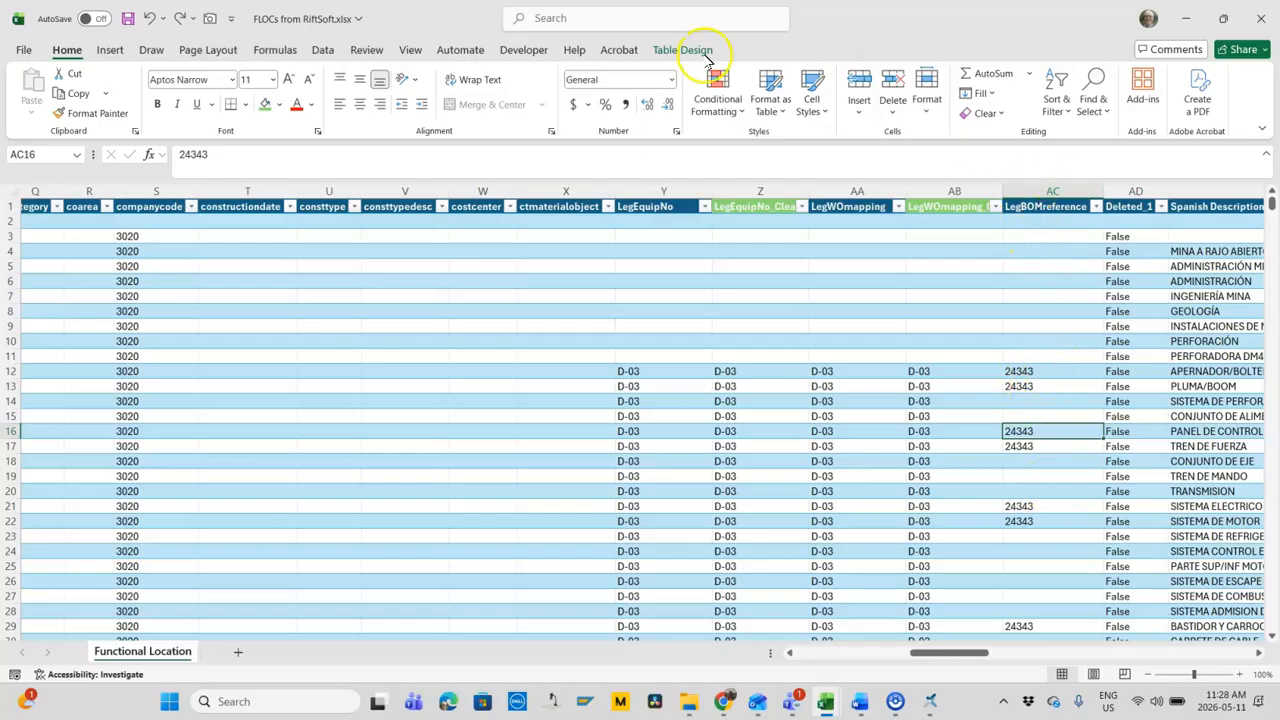
Step: Open the Functional Location query in the Power Query Editor
{"action": "left_click", "coordinate": [322, 52]}
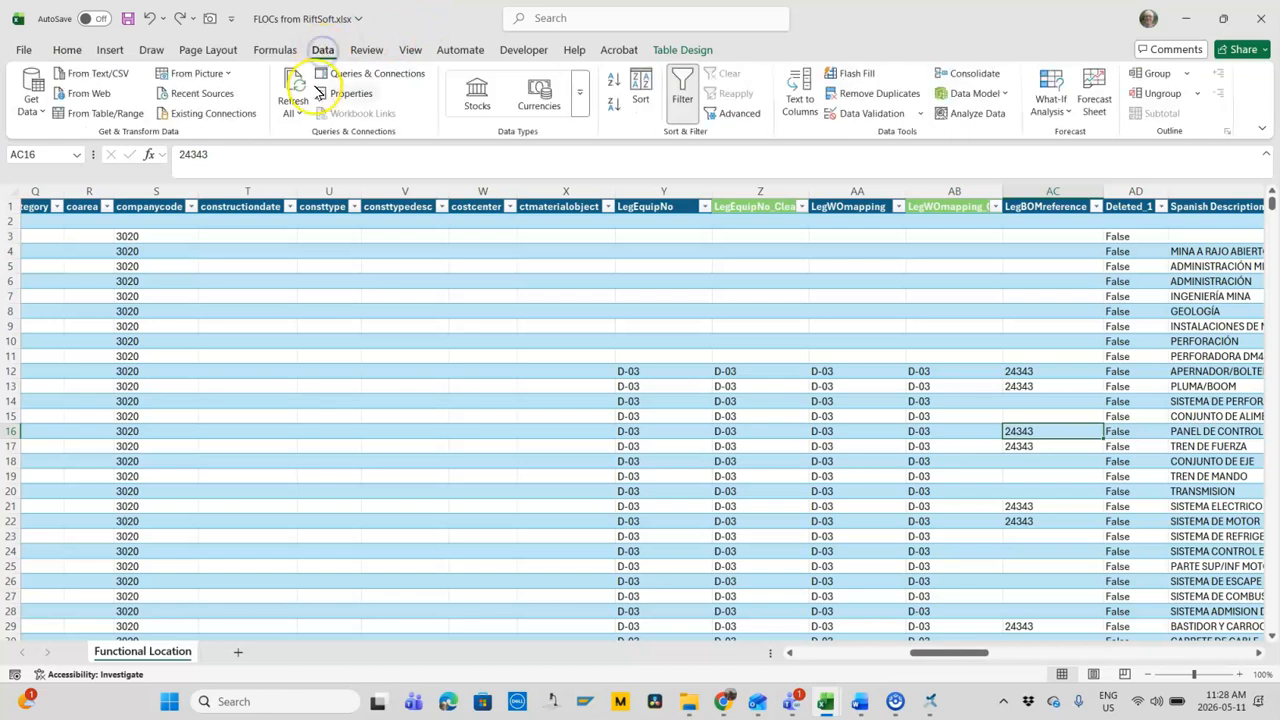
{"action": "left_click", "coordinate": [384, 80]}
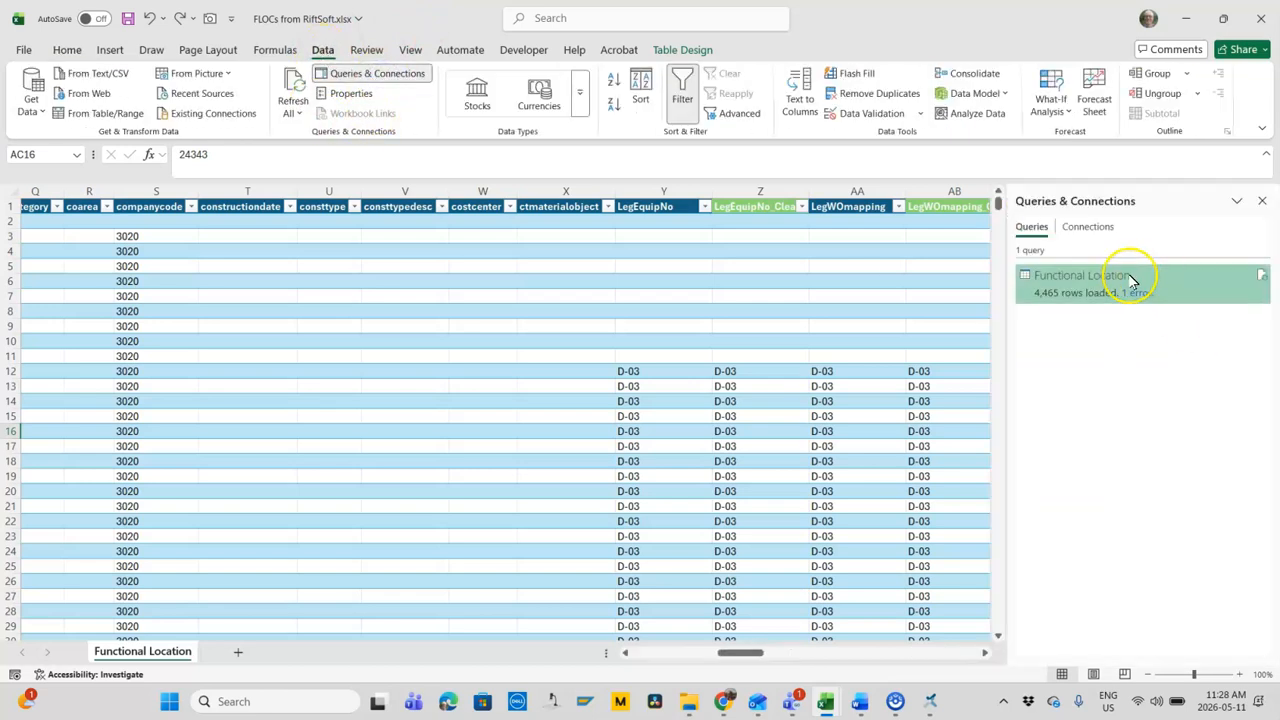
{"action": "double_click", "coordinate": [1085, 290]}
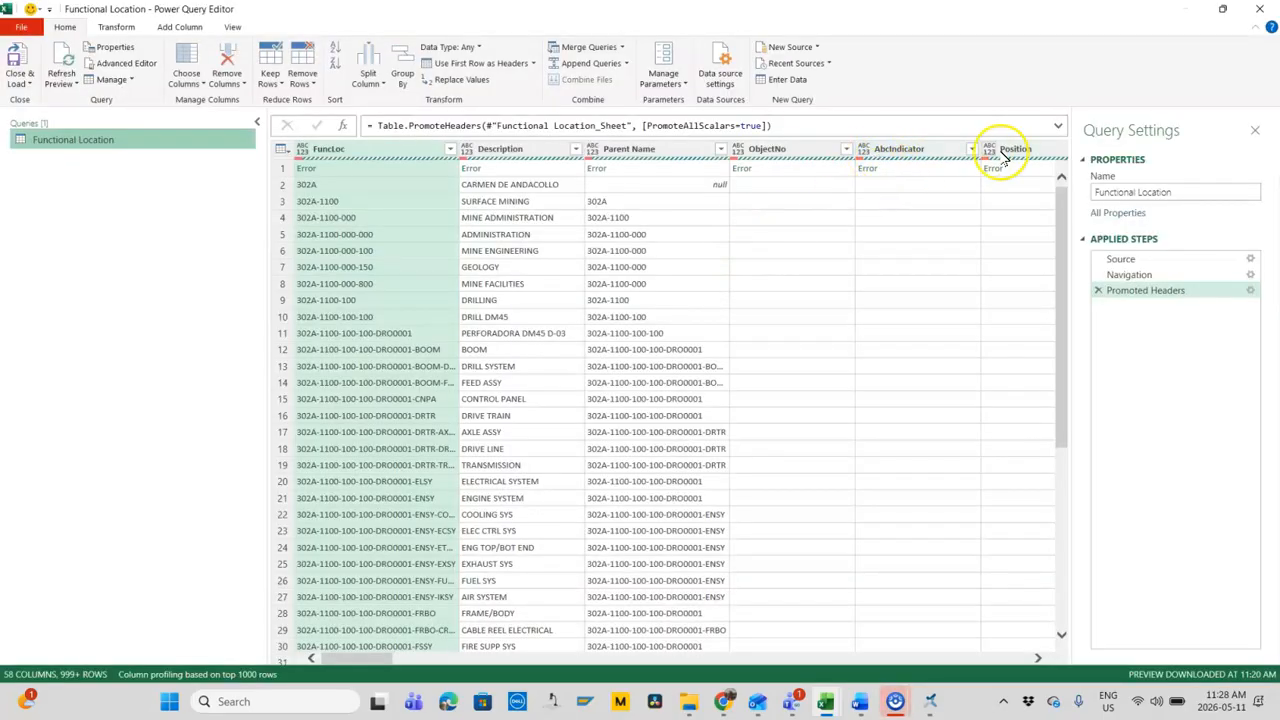
Step: Set the data type of the LegBOMreference column to Whole Number in the Functional Location query
{"action": "left_click", "coordinate": [1037, 658]}
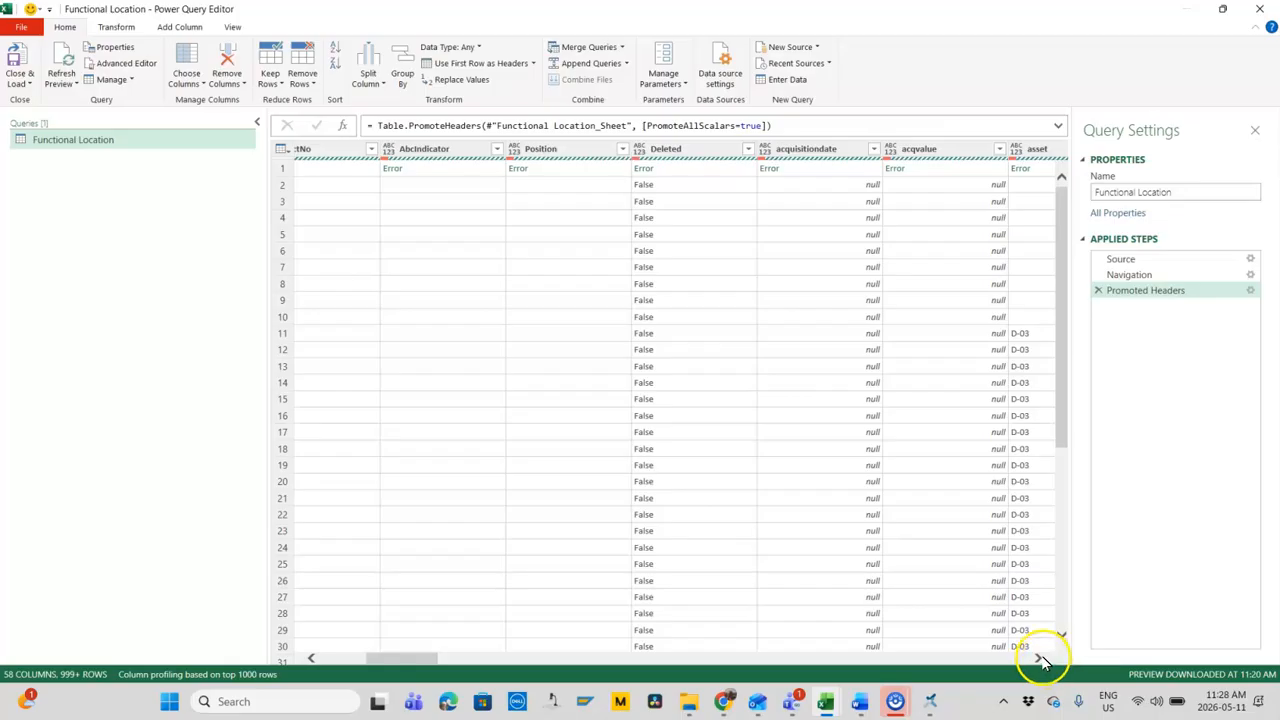
{"action": "left_click", "coordinate": [1040, 658]}
{"action": "left_click", "coordinate": [1040, 658]}
{"action": "left_click", "coordinate": [1040, 658]}
{"action": "left_click", "coordinate": [1040, 658]}
{"action": "left_click", "coordinate": [1040, 658]}
{"action": "left_click", "coordinate": [1040, 658]}
{"action": "left_click", "coordinate": [1040, 658]}
{"action": "left_click", "coordinate": [1040, 658]}
{"action": "left_click", "coordinate": [1040, 658]}
{"action": "left_click", "coordinate": [1040, 658]}
{"action": "left_click", "coordinate": [1040, 658]}
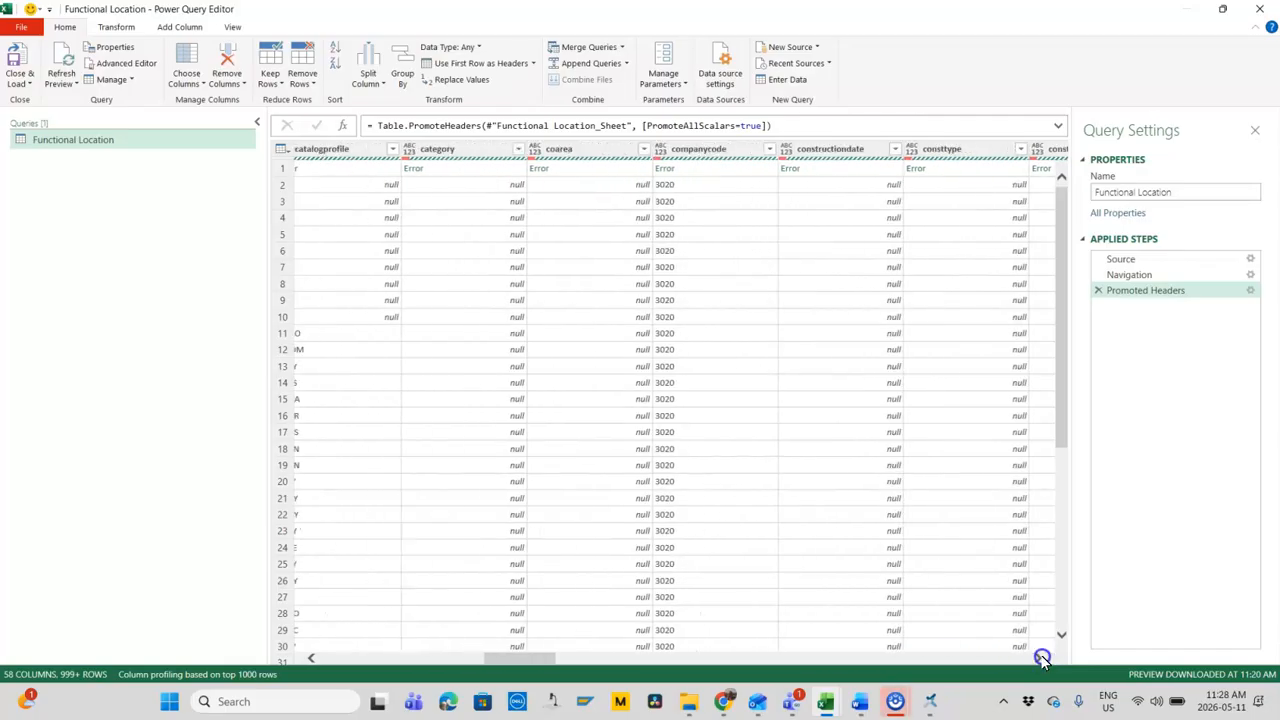
{"action": "left_click", "coordinate": [1040, 658]}
{"action": "left_click", "coordinate": [1040, 658]}
{"action": "left_click", "coordinate": [1040, 658]}
{"action": "left_click", "coordinate": [1040, 658]}
{"action": "left_click", "coordinate": [1040, 658]}
{"action": "left_click", "coordinate": [1040, 658]}
{"action": "left_click", "coordinate": [1040, 658]}
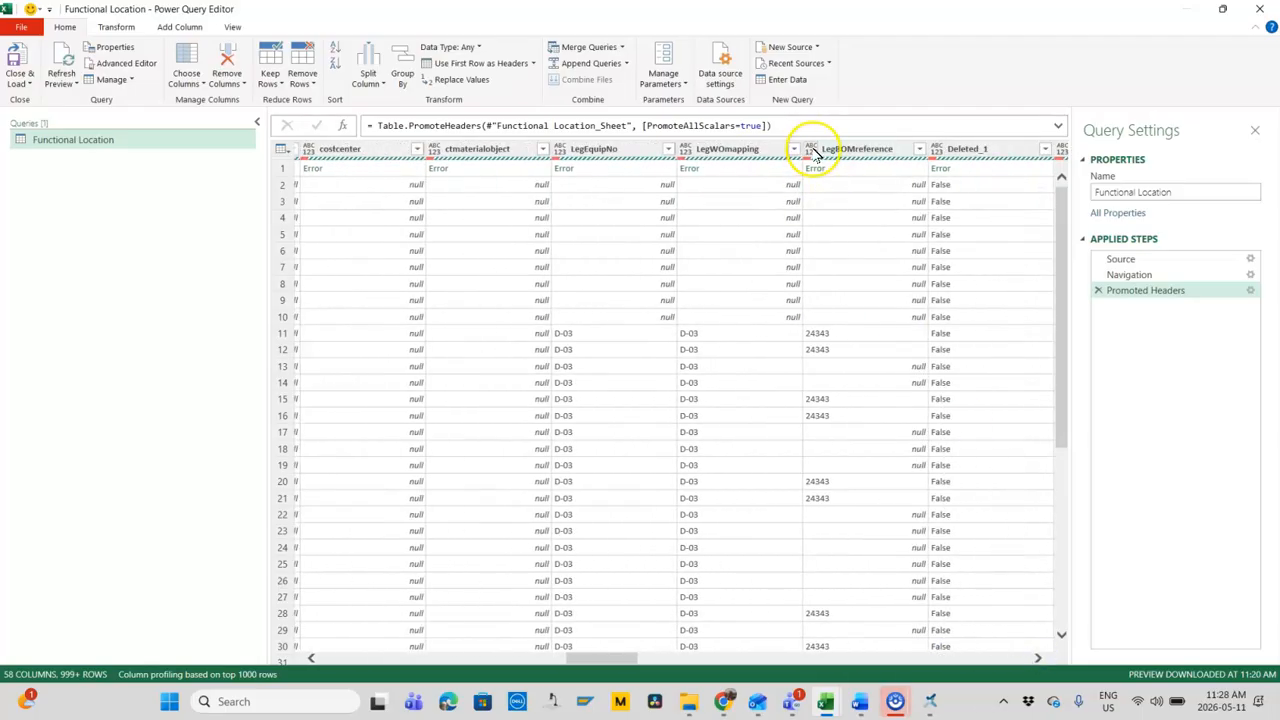
{"action": "scroll", "coordinate": [845, 519], "scroll_direction": "down", "scroll_amount": 5}
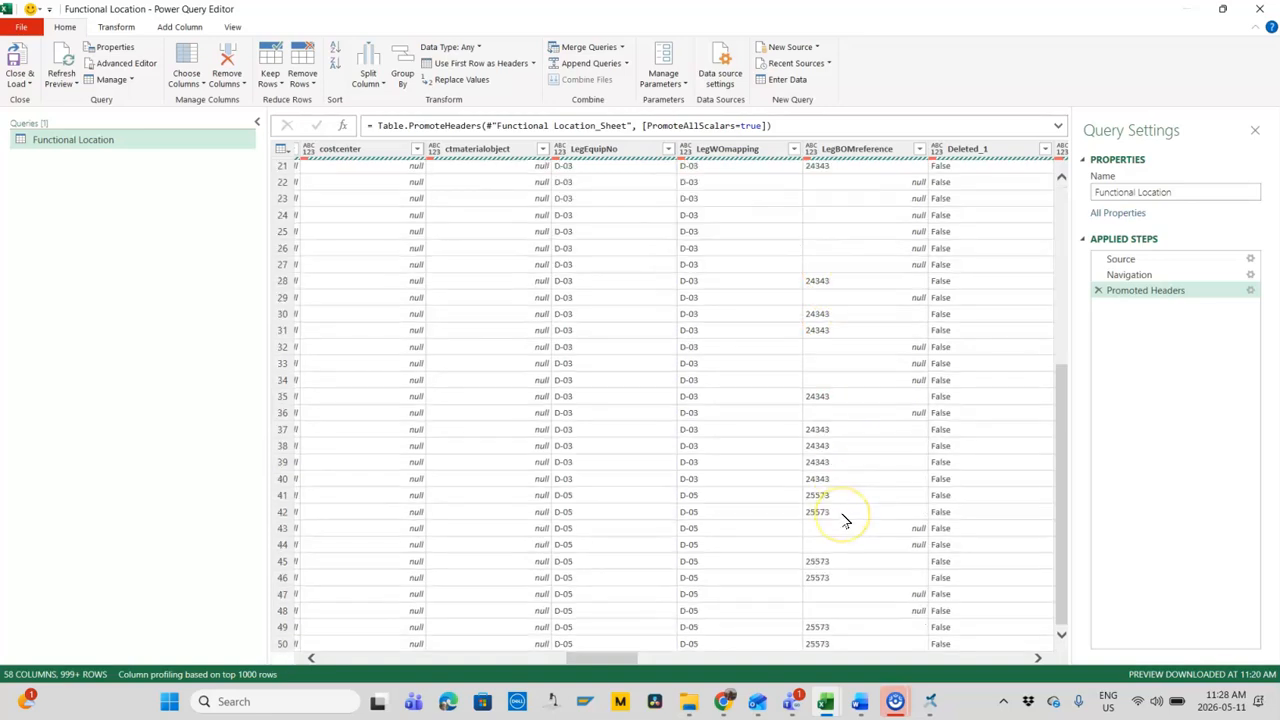
{"action": "scroll", "coordinate": [845, 520], "scroll_direction": "down", "scroll_amount": 9}
{"action": "scroll", "coordinate": [845, 520], "scroll_direction": "up", "scroll_amount": 14}
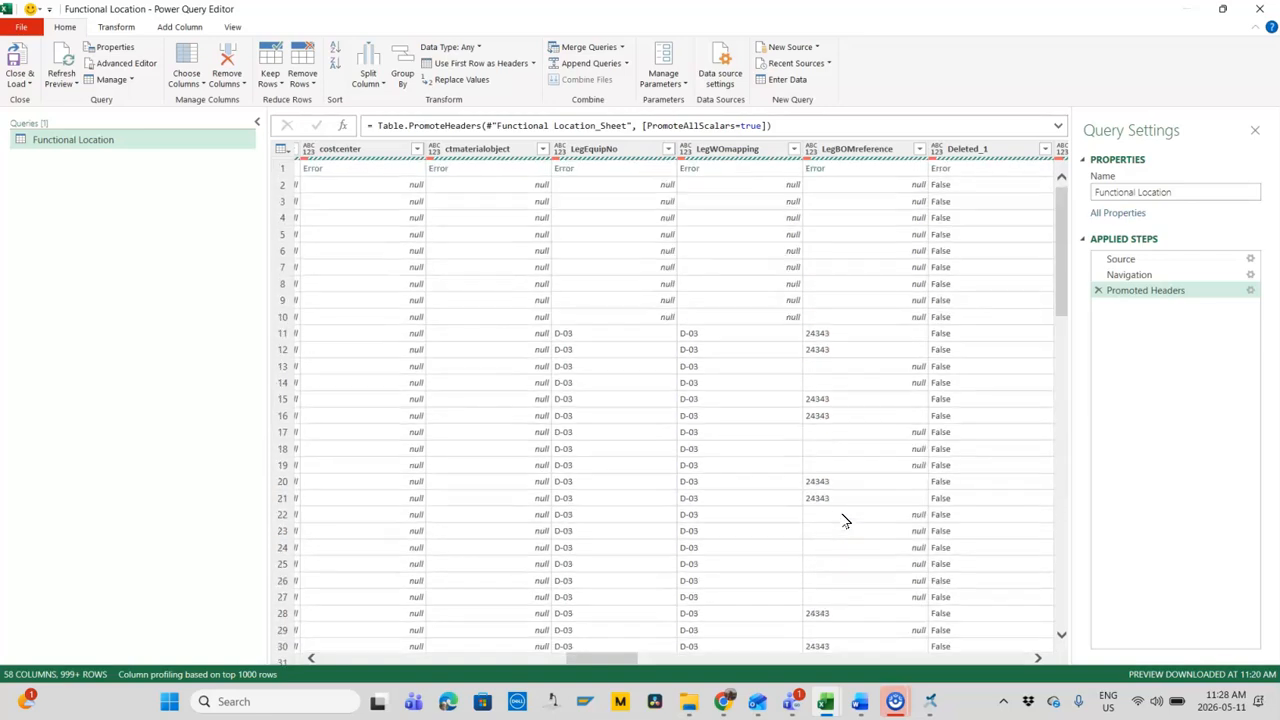
{"action": "left_click", "coordinate": [811, 149]}
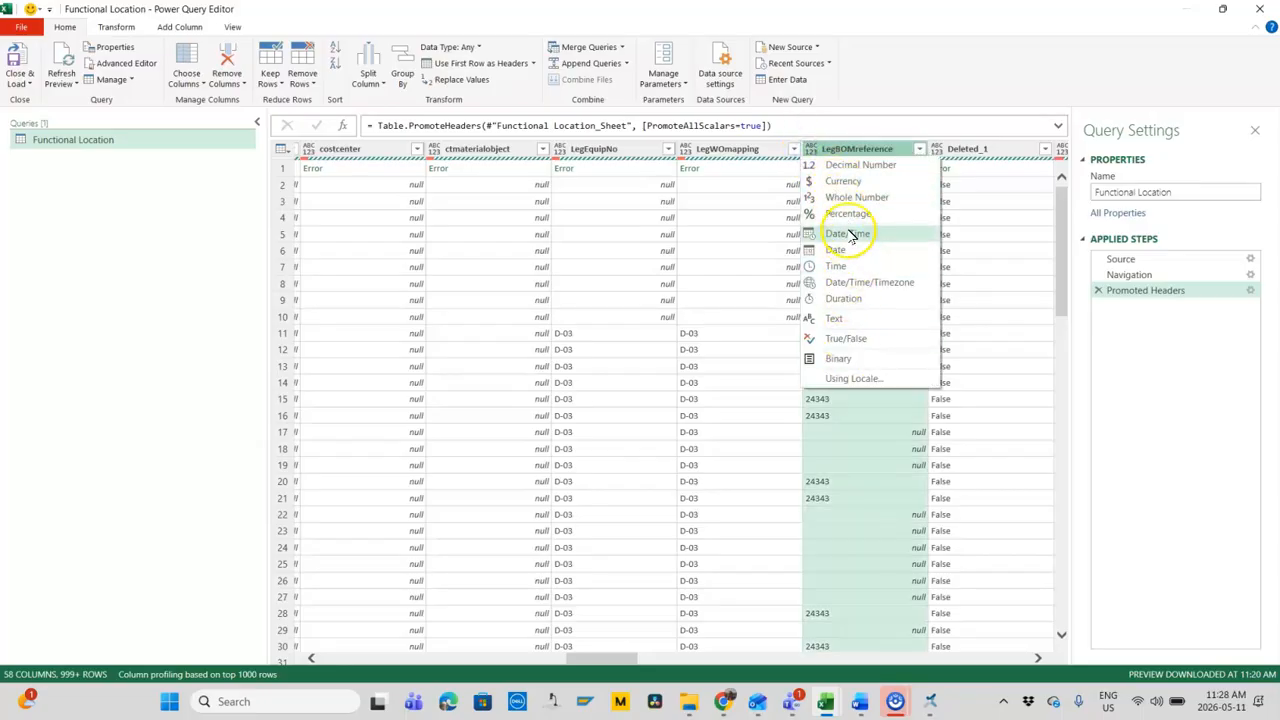
{"action": "left_click", "coordinate": [858, 197]}
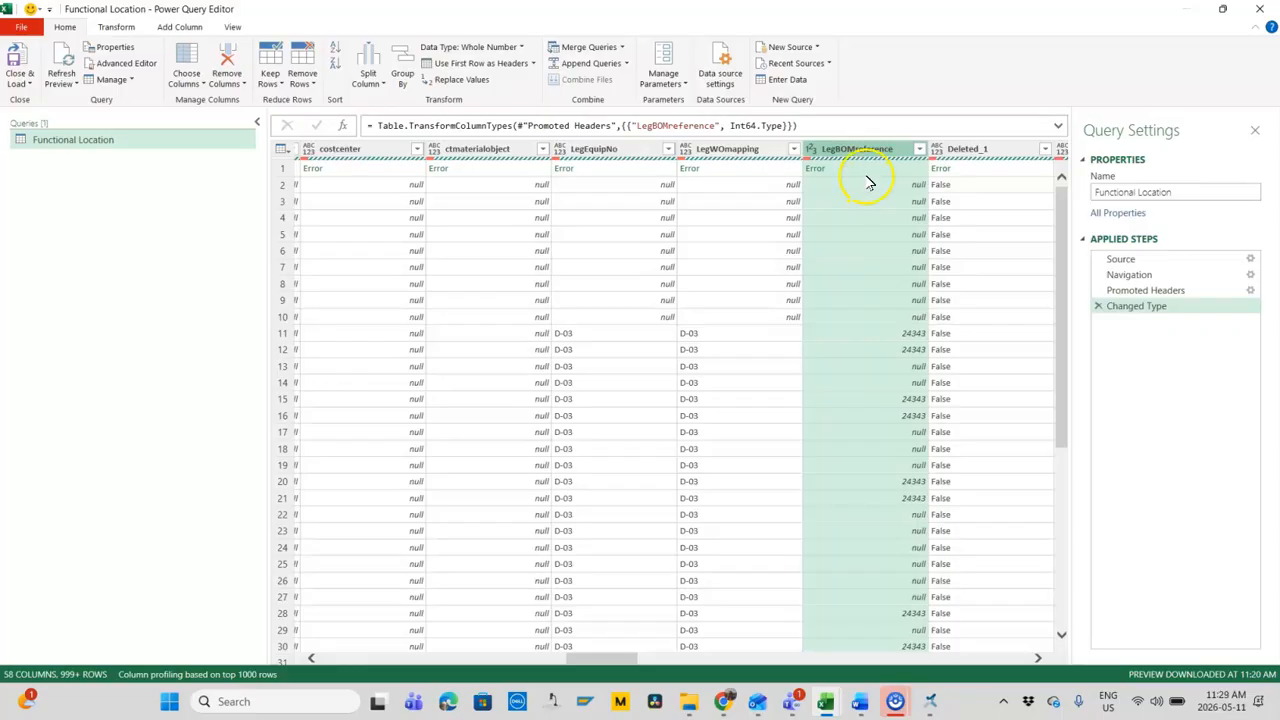
{"action": "left_click", "coordinate": [811, 149]}
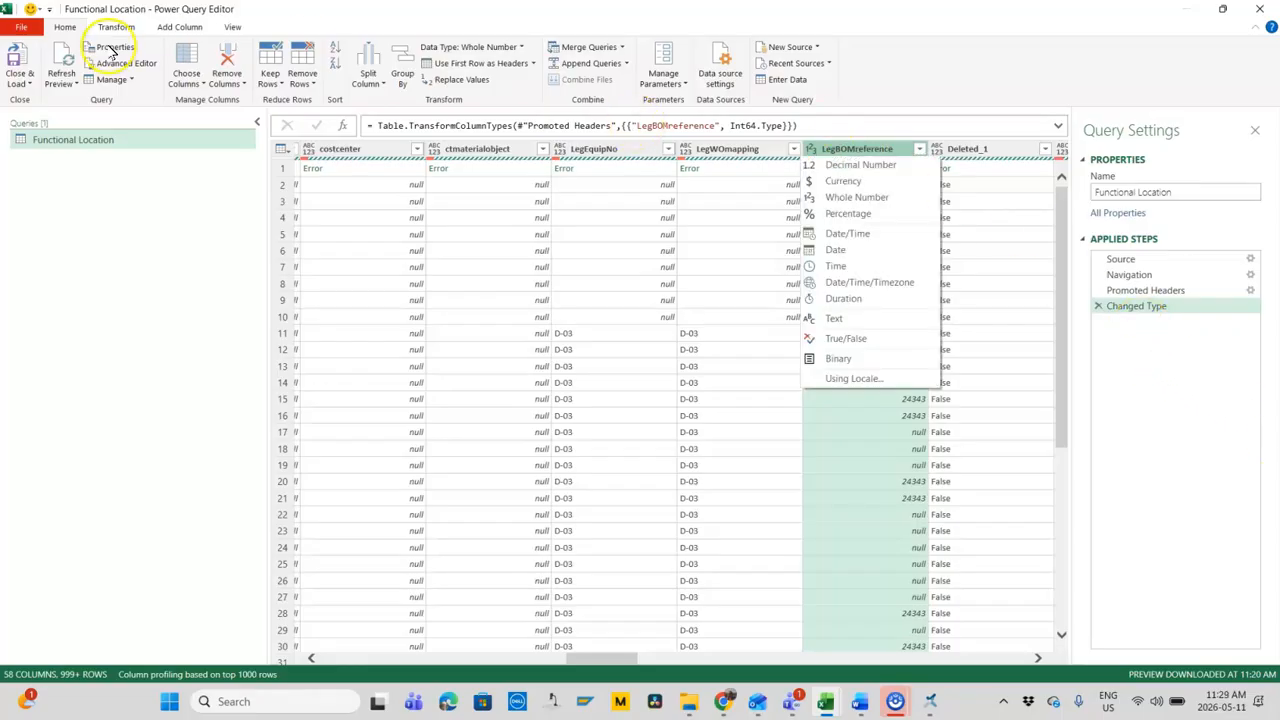
Step: Close and load the edited Functional Location query to its worksheet and check the LegBOMreference column in the table
{"action": "left_click", "coordinate": [18, 52]}
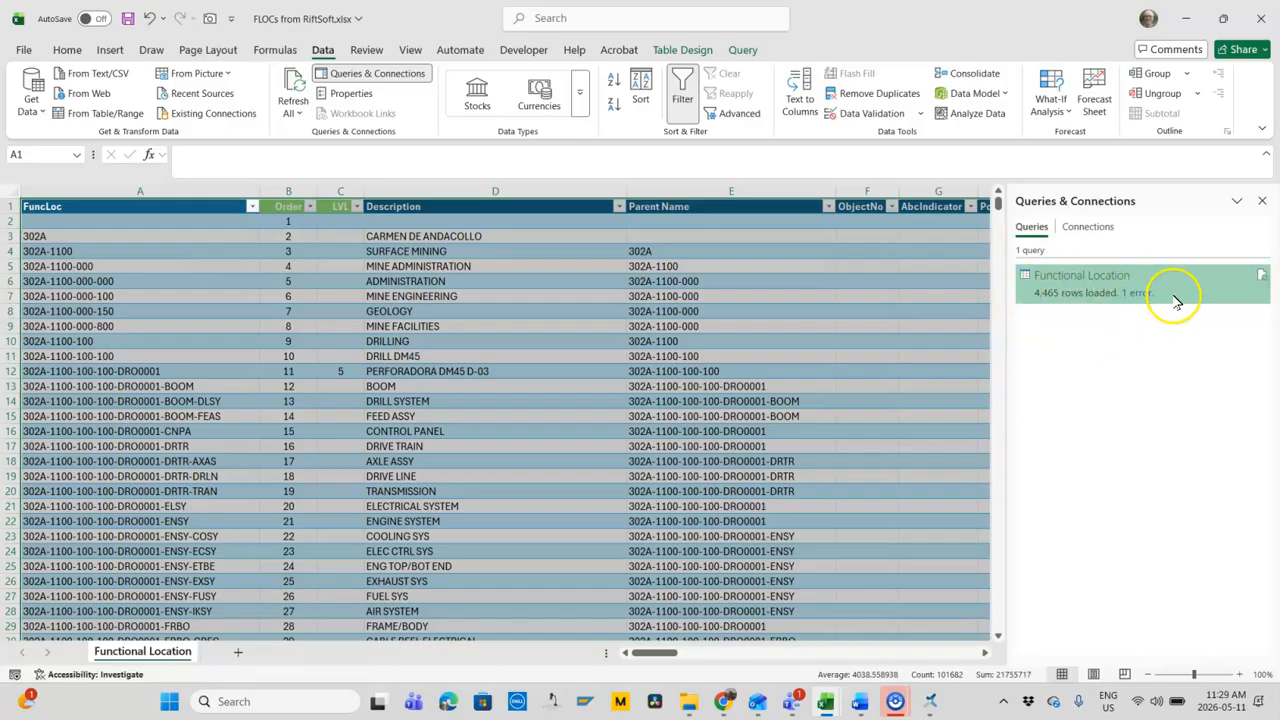
{"action": "mouse_move", "coordinate": [1150, 298]}
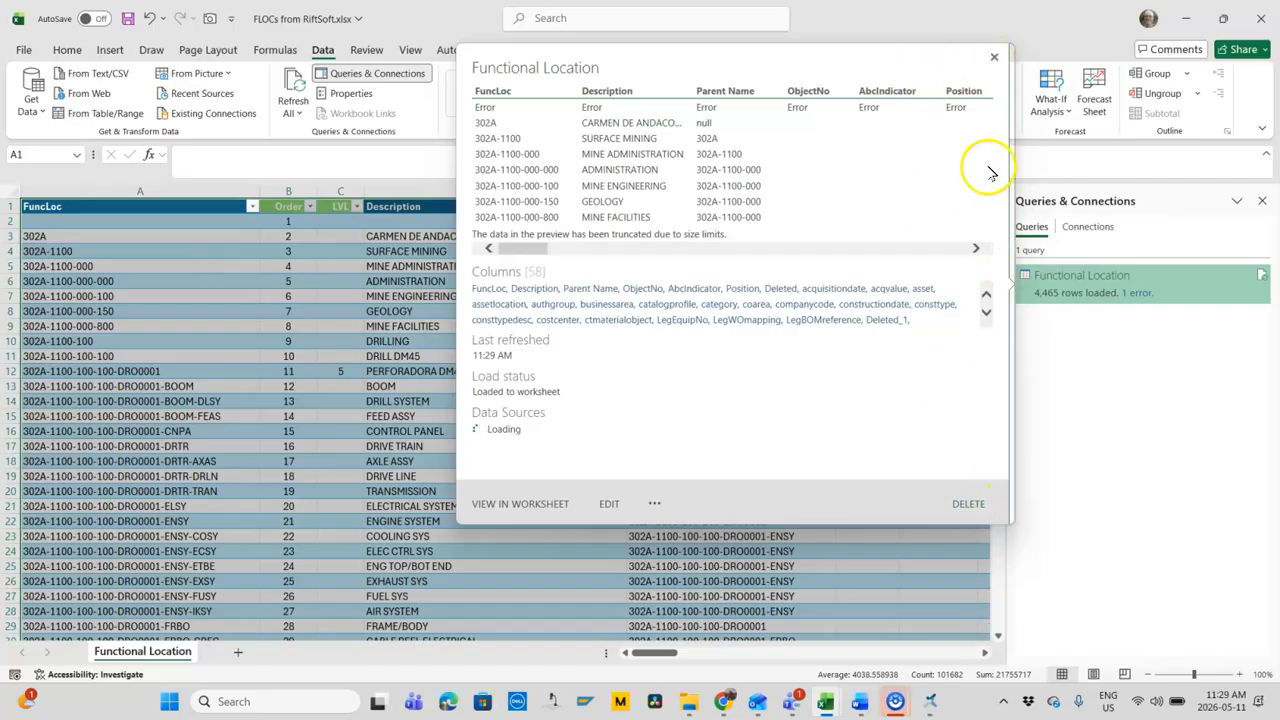
{"action": "left_click", "coordinate": [993, 60]}
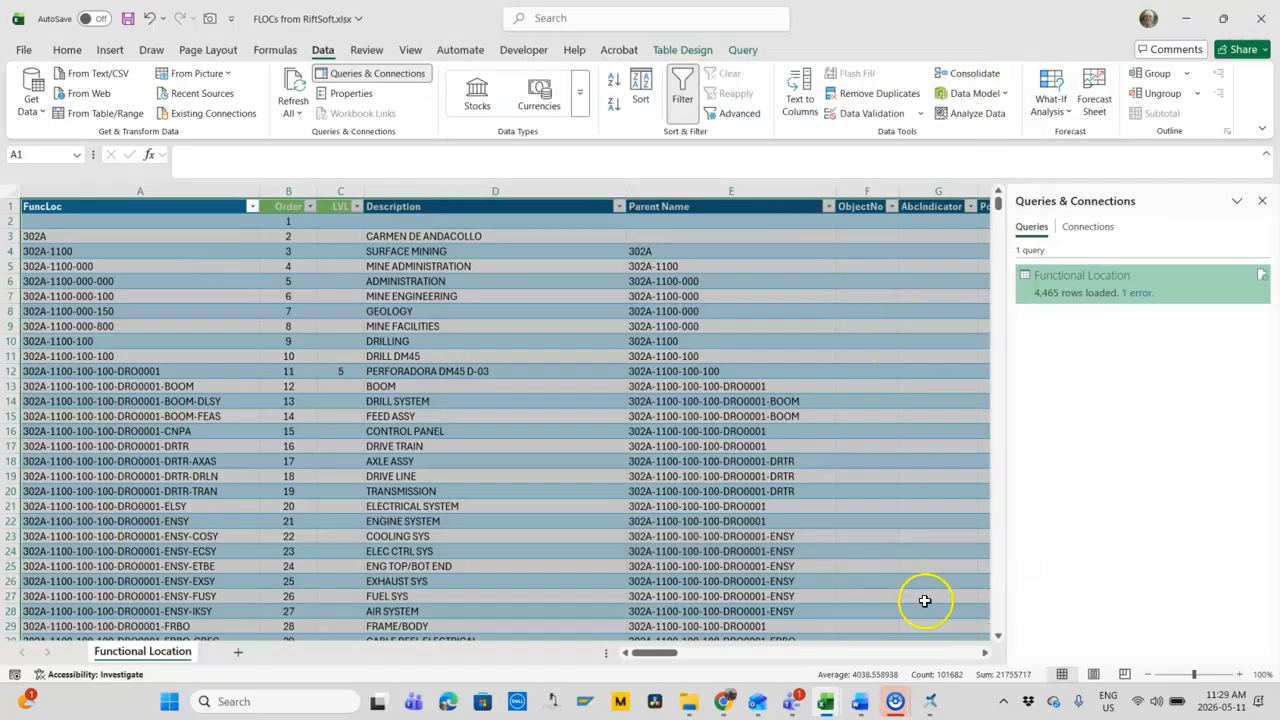
{"action": "left_click", "coordinate": [946, 655]}
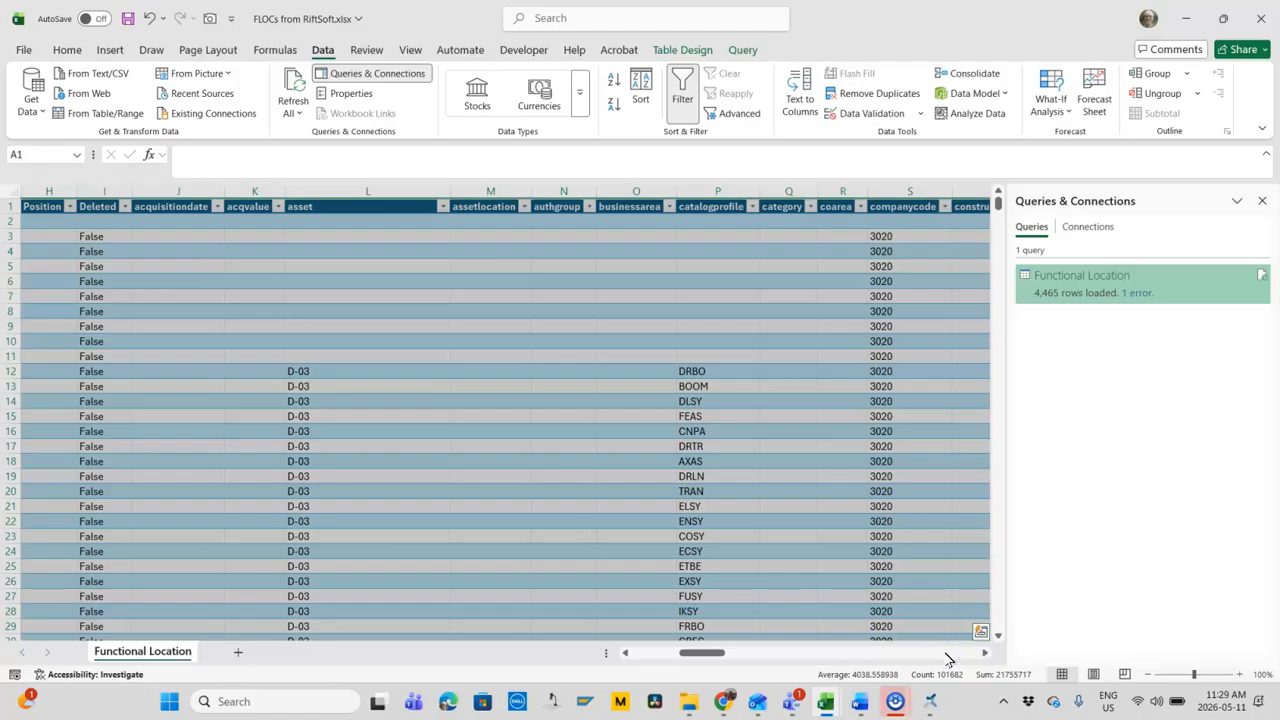
{"action": "left_click", "coordinate": [946, 655]}
{"action": "left_click", "coordinate": [944, 653]}
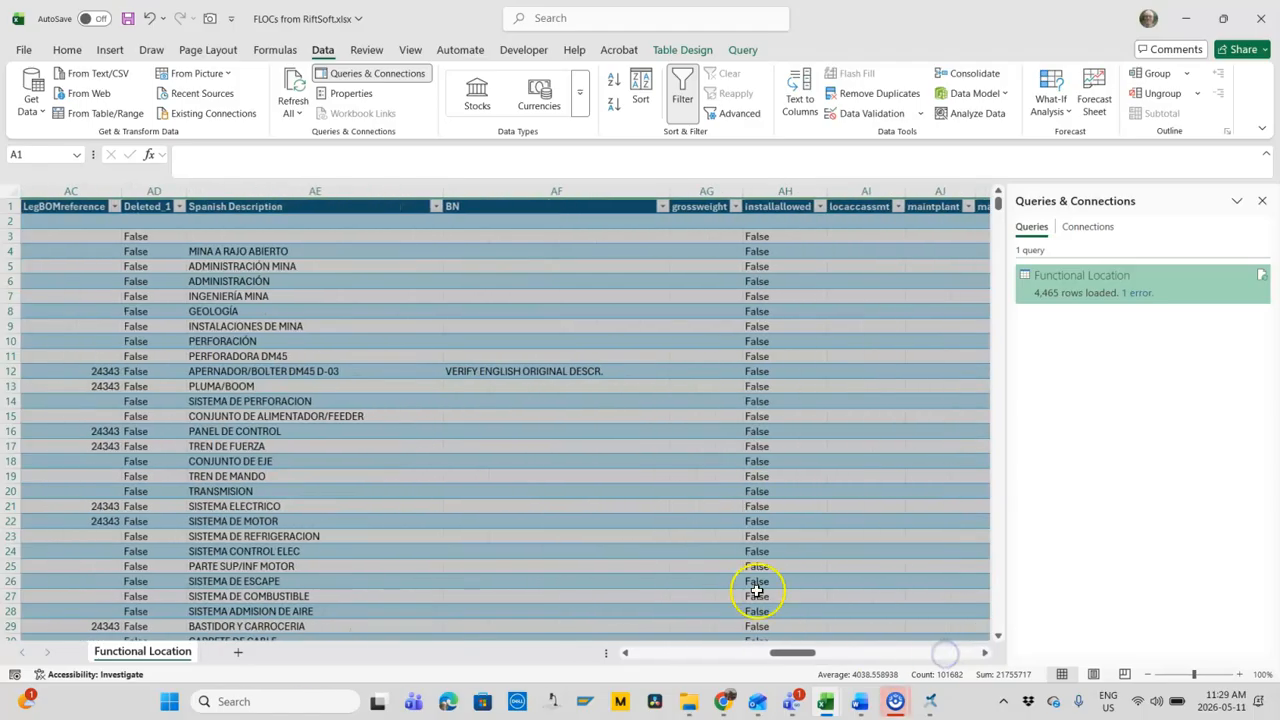
{"action": "left_click", "coordinate": [97, 373]}
{"action": "left_click", "coordinate": [86, 246]}
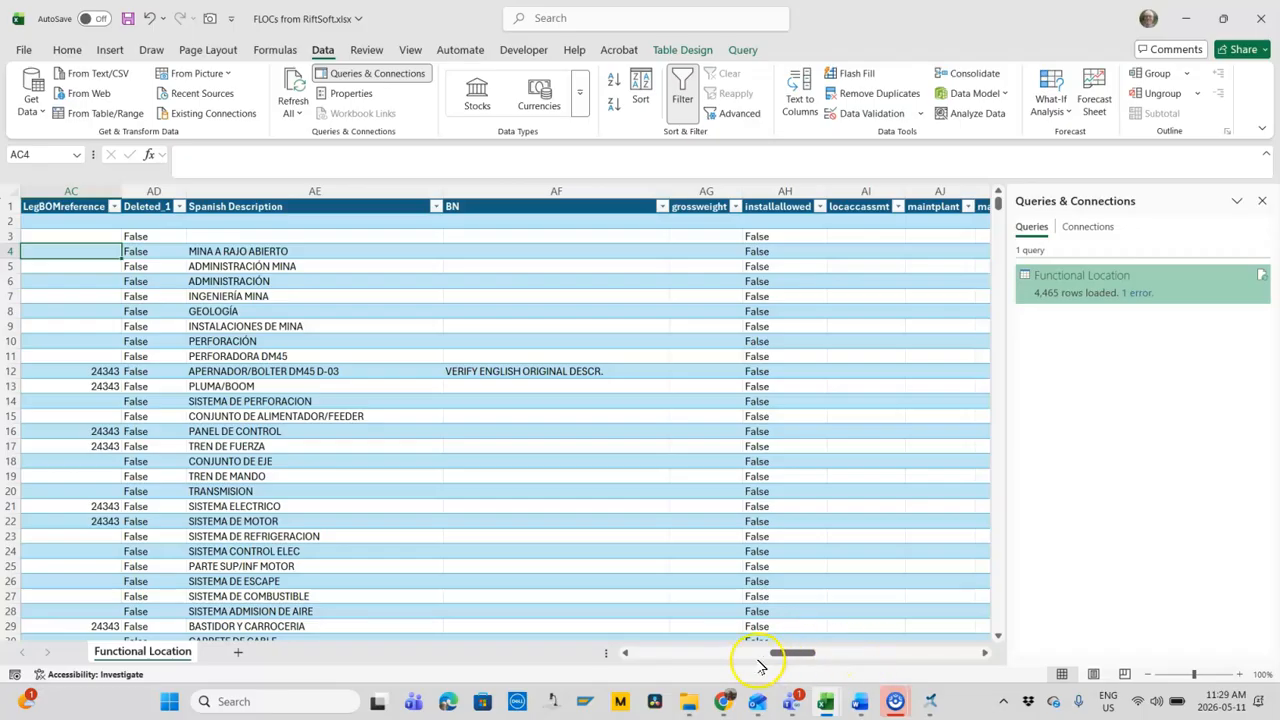
{"action": "left_click_drag", "start_coordinate": [795, 662], "coordinate": [651, 663]}
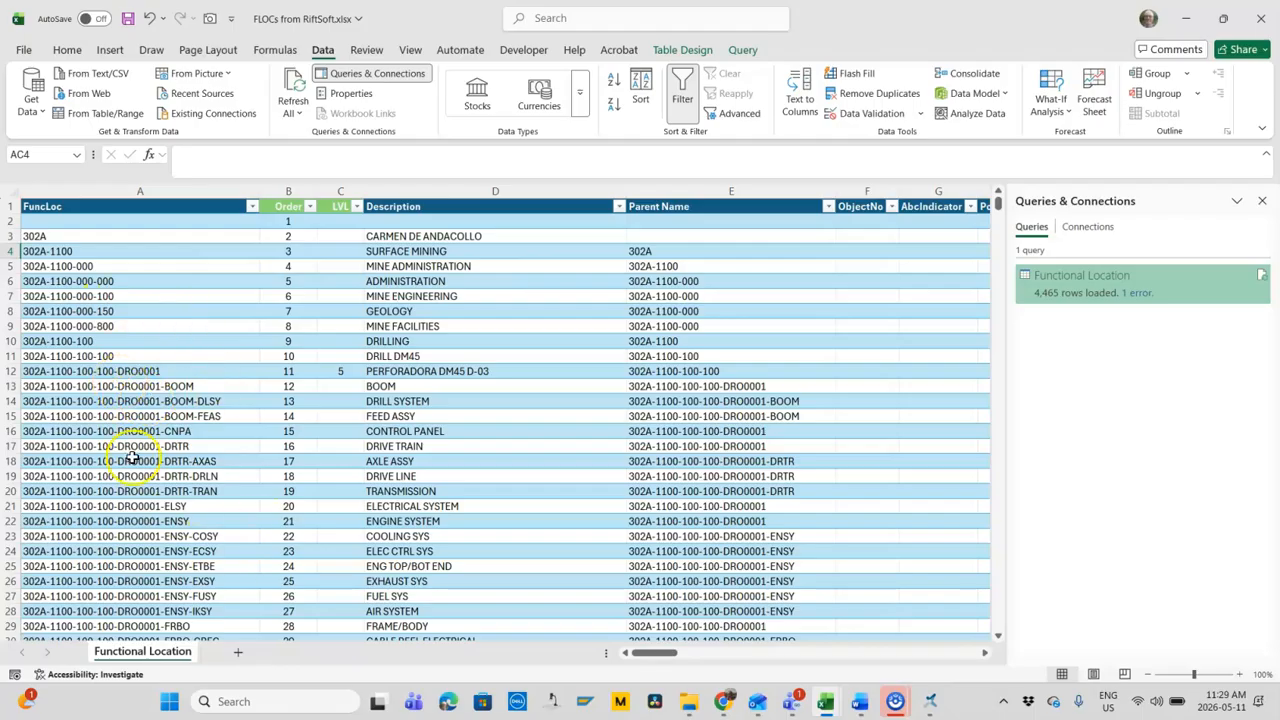
Step: Add a new blank worksheet to the workbook
{"action": "left_click", "coordinate": [236, 653]}
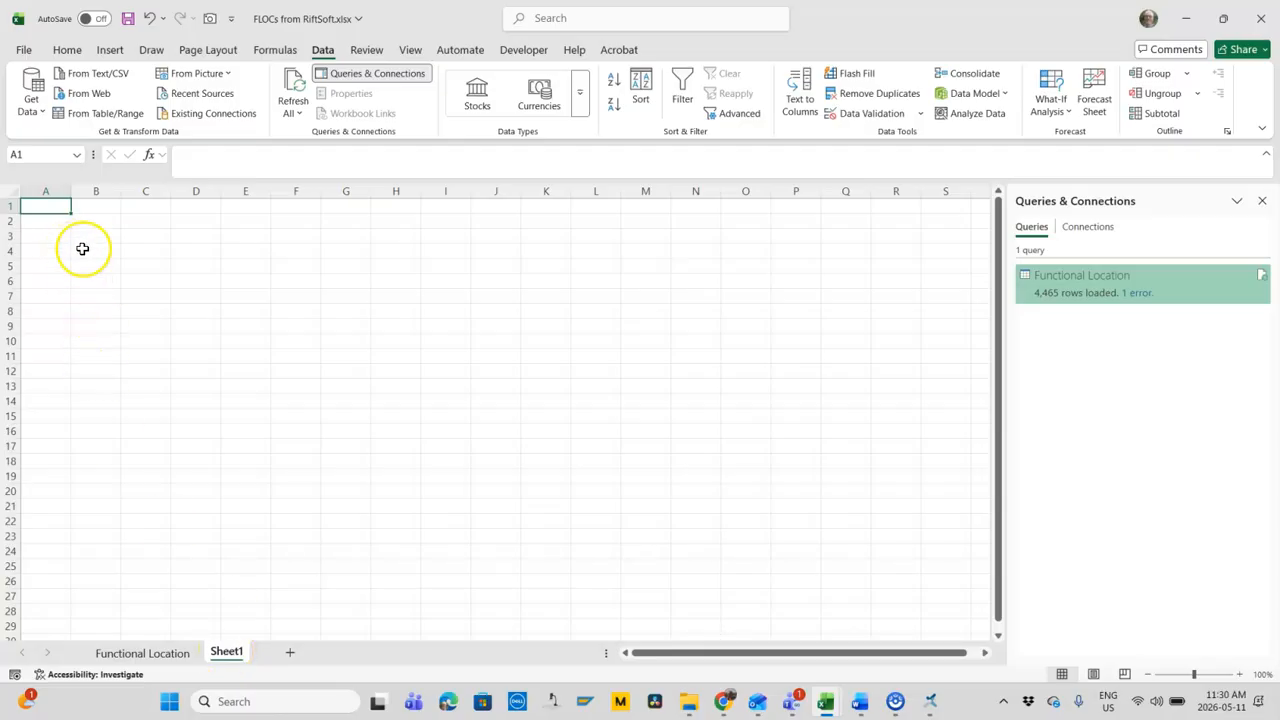
{"action": "left_click", "coordinate": [23, 50]}
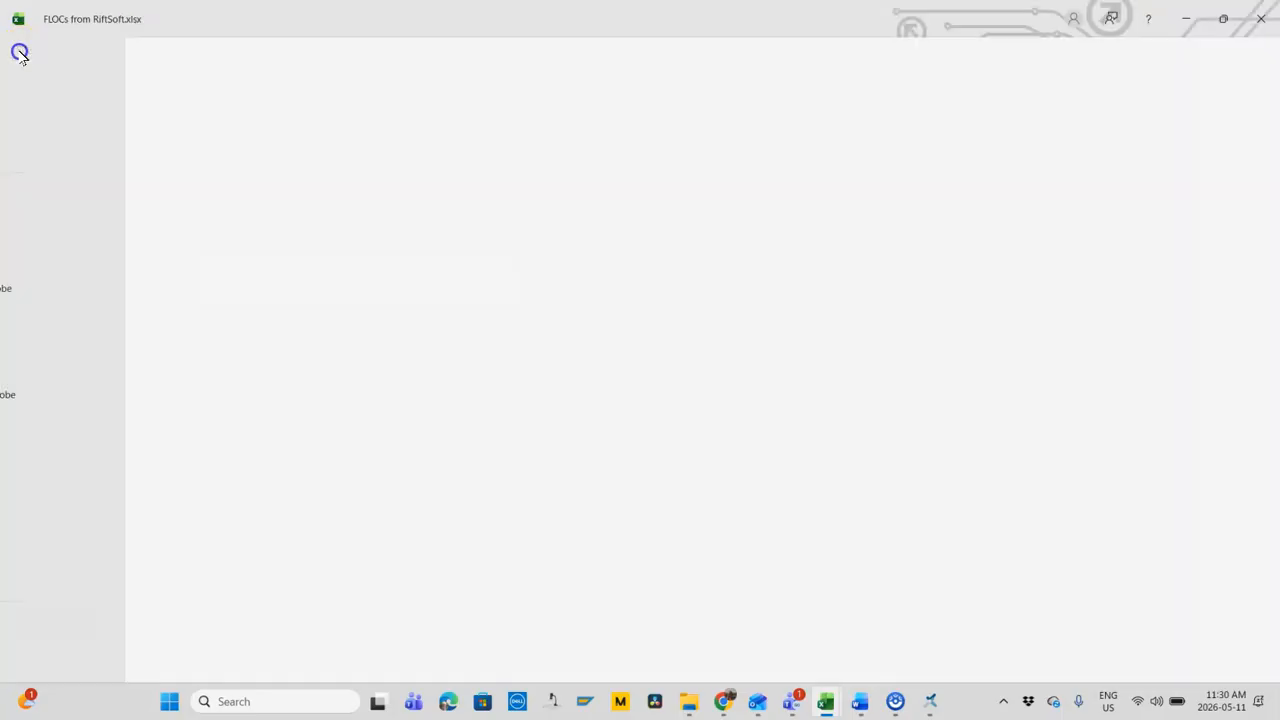
{"action": "left_click", "coordinate": [20, 51]}
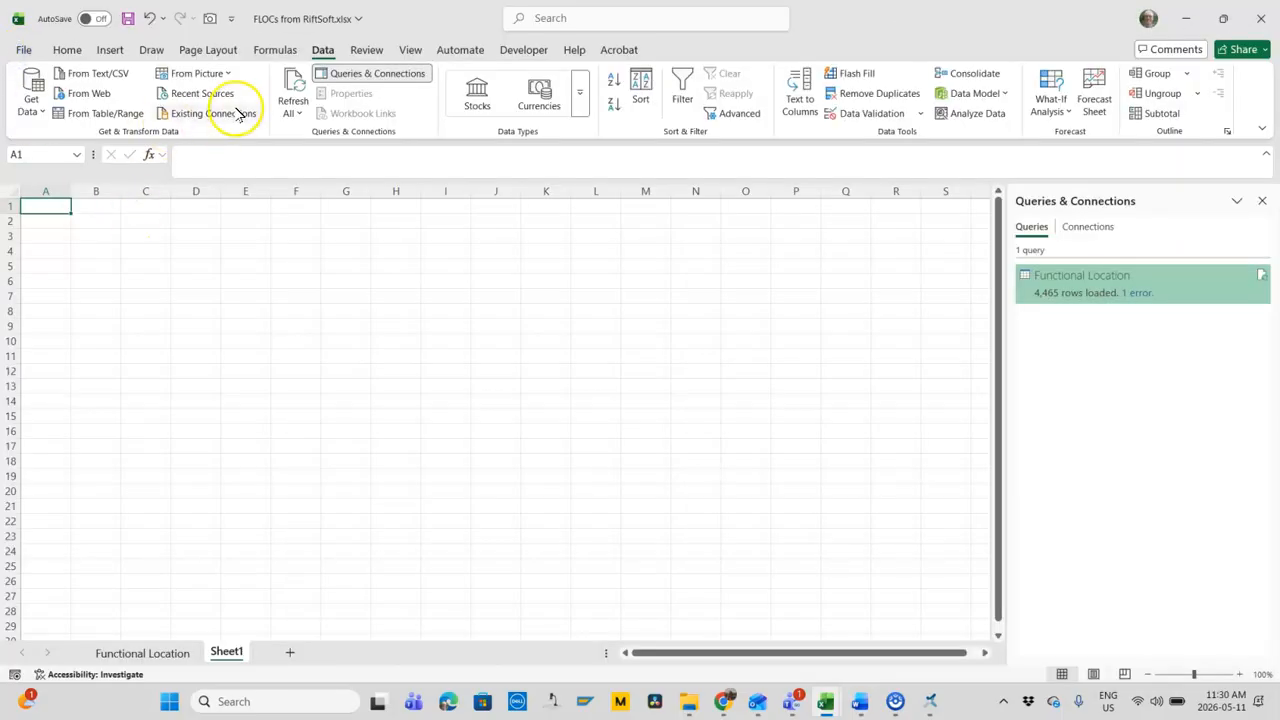
Step: Import F4801 Work Order.csv from the Raw Data folder as a text/CSV source and load it into the workbook
{"action": "left_click", "coordinate": [30, 100]}
{"action": "mouse_move", "coordinate": [91, 171]}
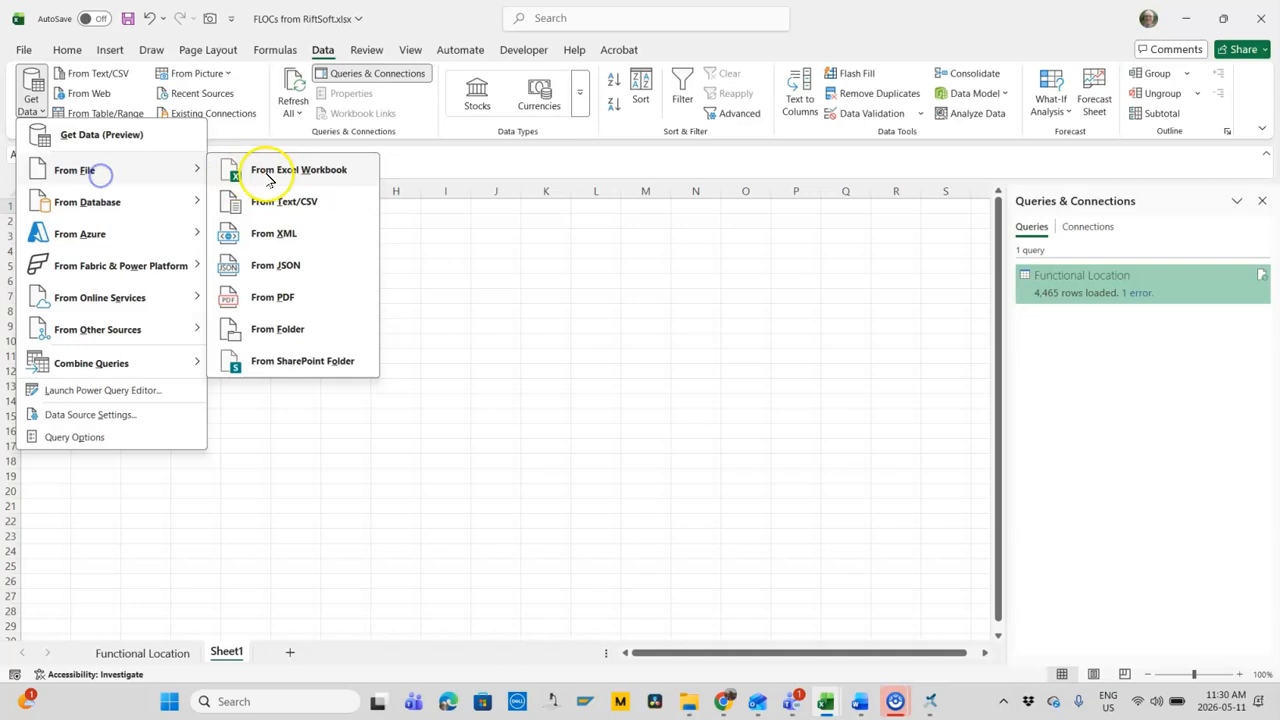
{"action": "left_click", "coordinate": [312, 200]}
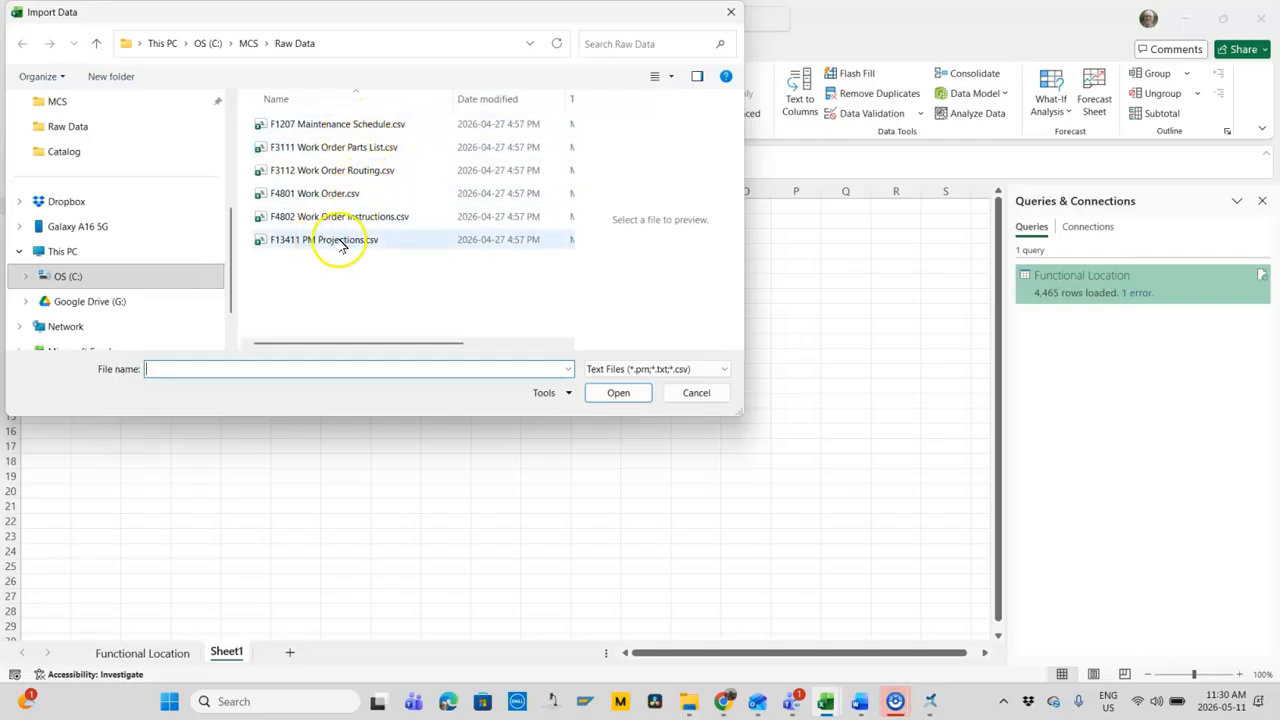
{"action": "double_click", "coordinate": [317, 196]}
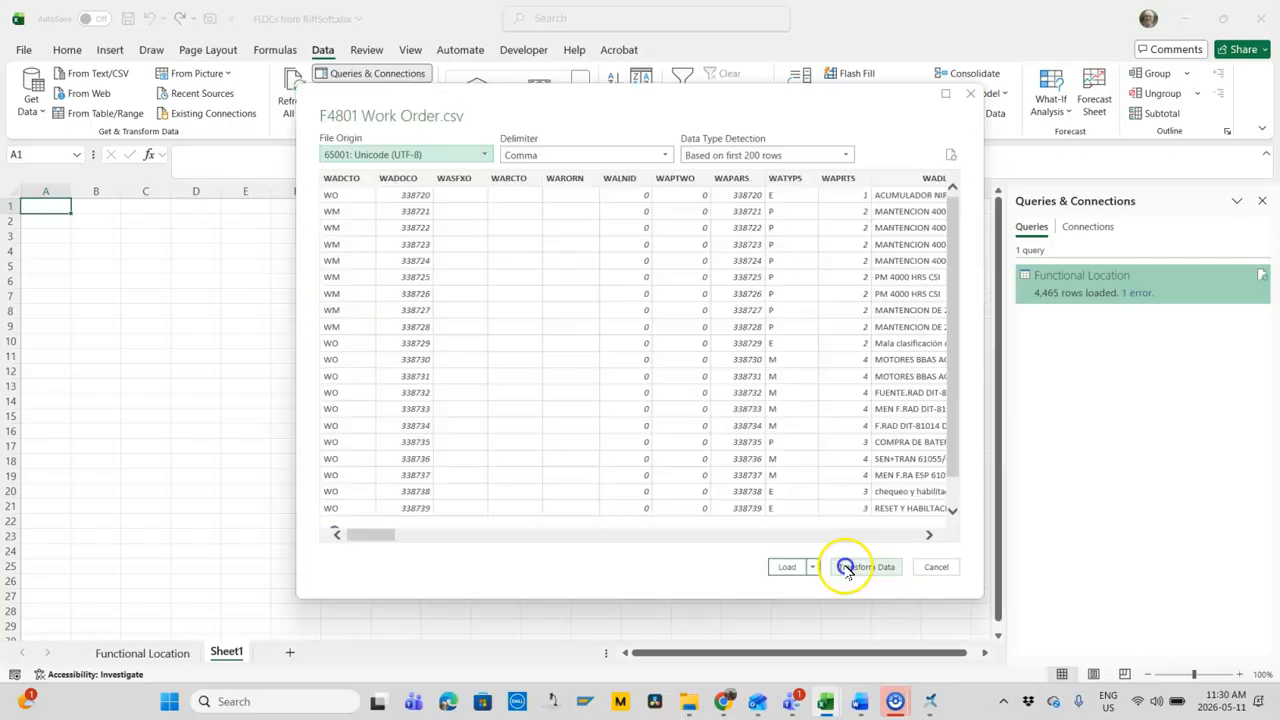
{"action": "left_click", "coordinate": [785, 568]}
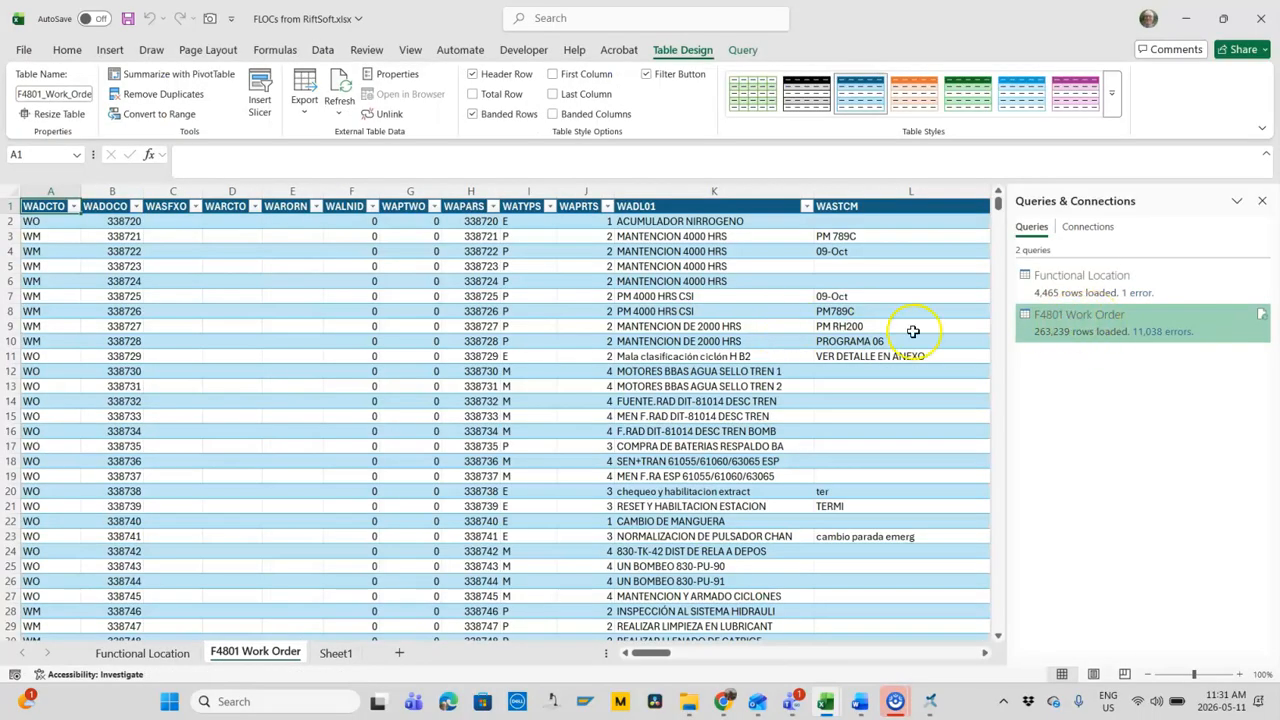
Step: Delete the Changed Type step from the F4801 Work Order query and load the result back to the worksheet
{"action": "left_click", "coordinate": [1085, 325]}
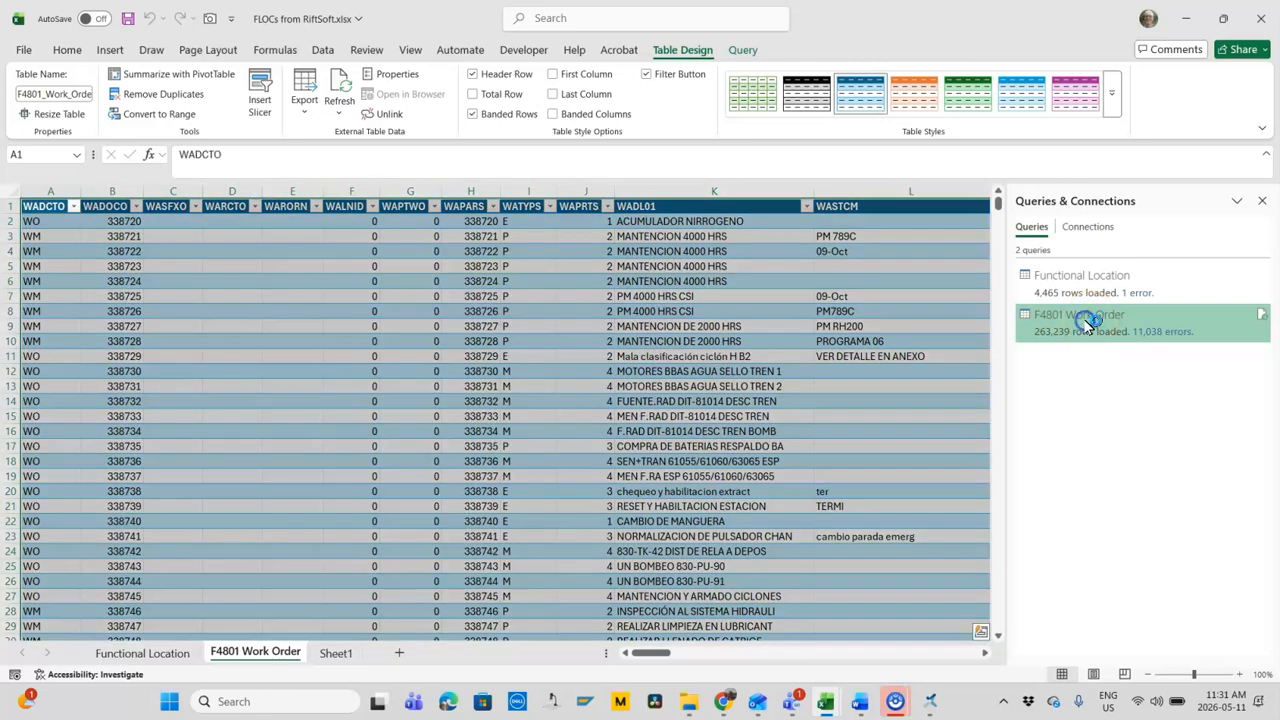
{"action": "double_click", "coordinate": [1085, 322]}
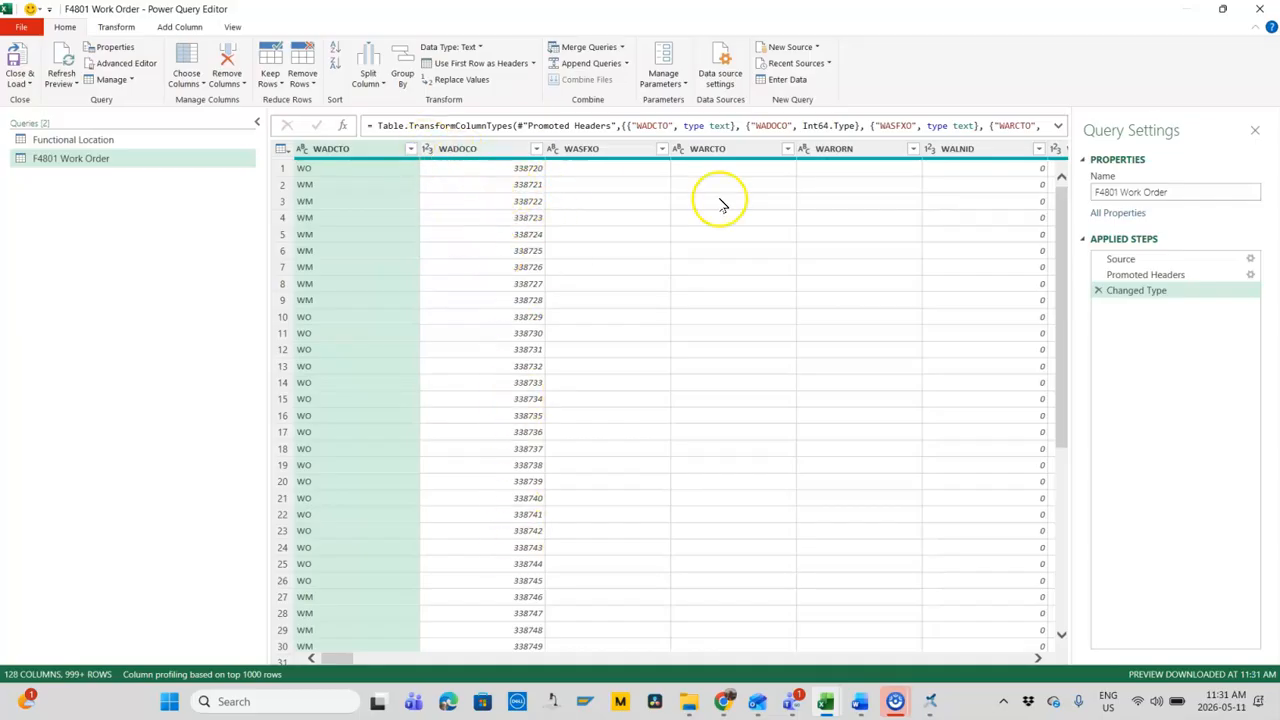
{"action": "left_click", "coordinate": [1099, 292]}
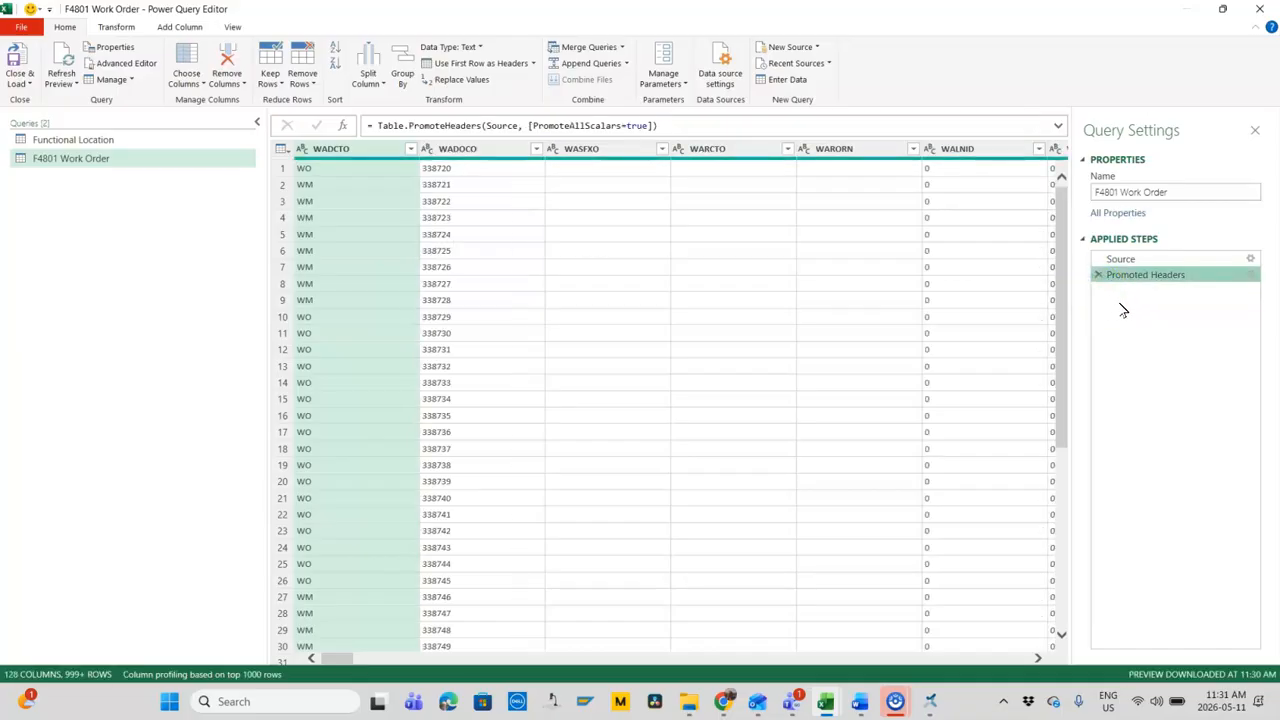
{"action": "left_click", "coordinate": [15, 62]}
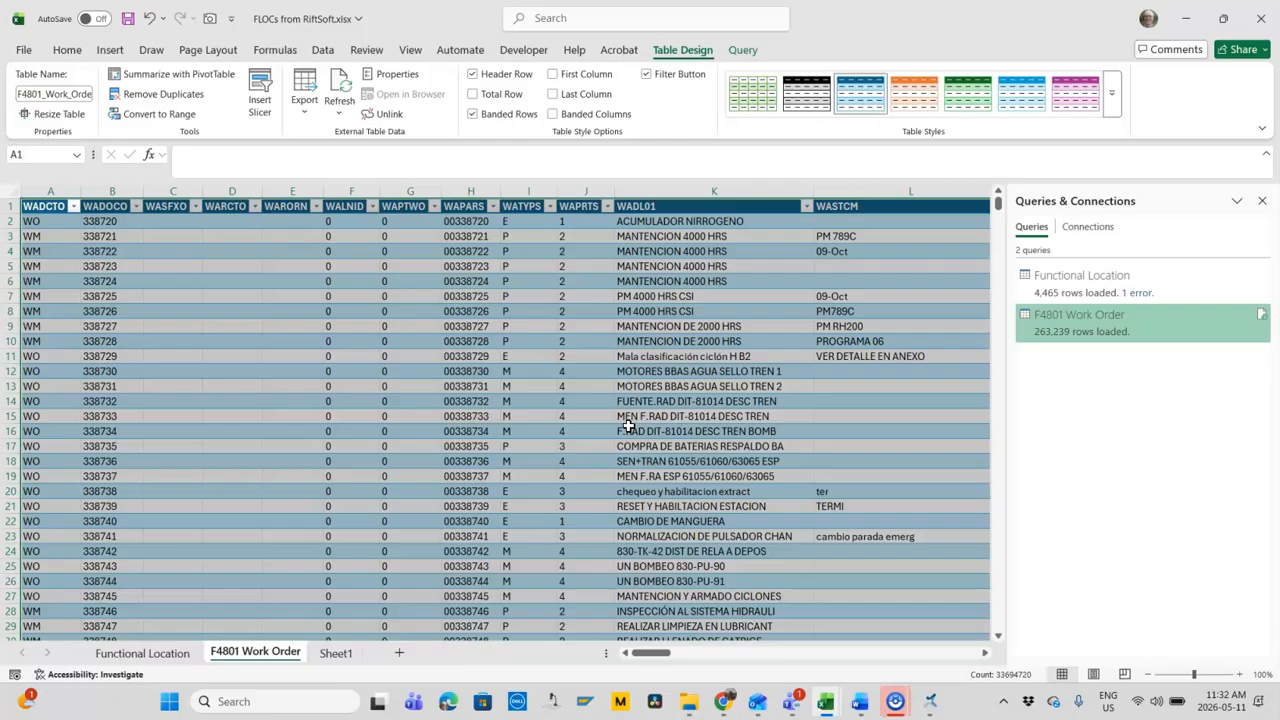
{"action": "left_click", "coordinate": [531, 460]}
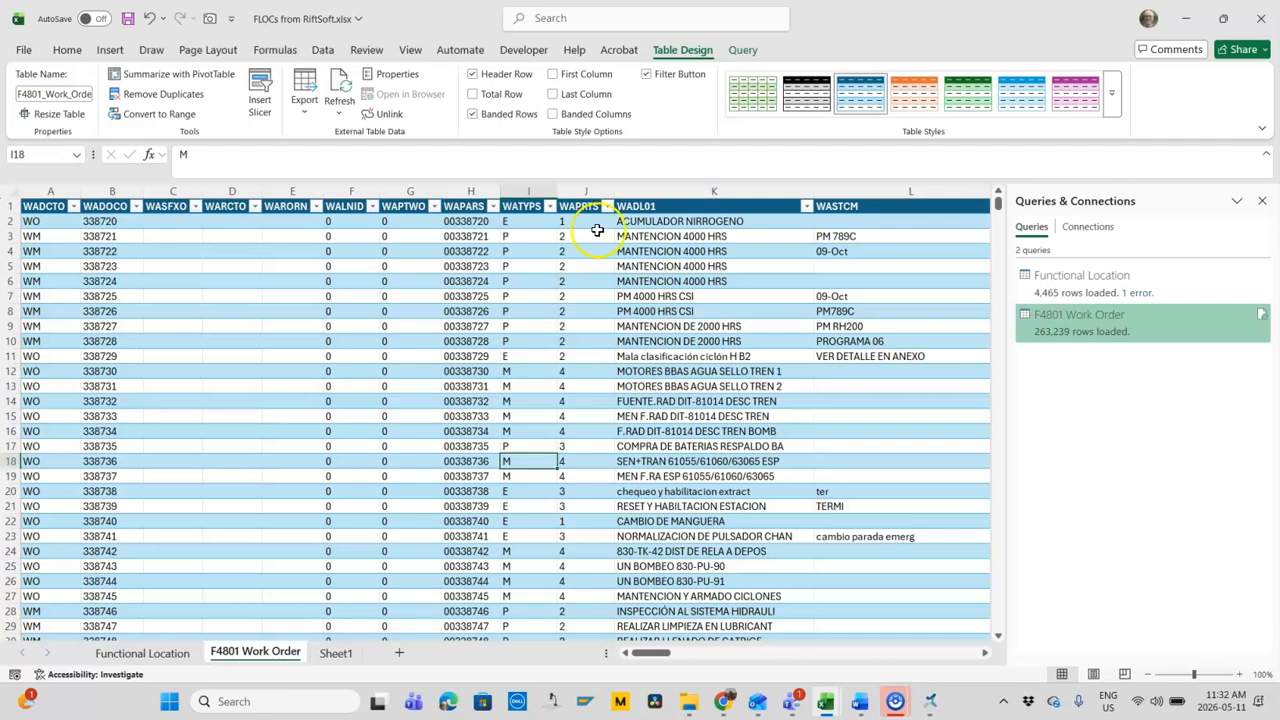
Step: Insert a blank row above the header row of the F4801 Work Order table
{"action": "left_click", "coordinate": [322, 50]}
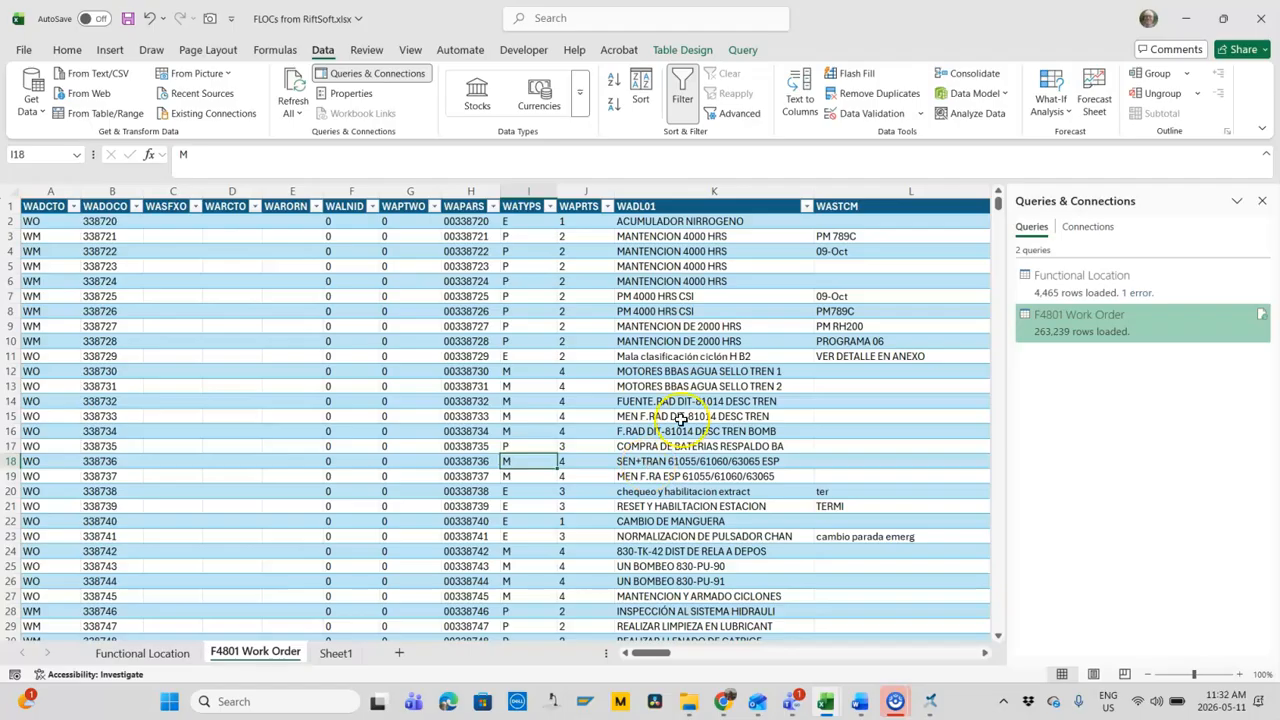
{"action": "left_click", "coordinate": [951, 654]}
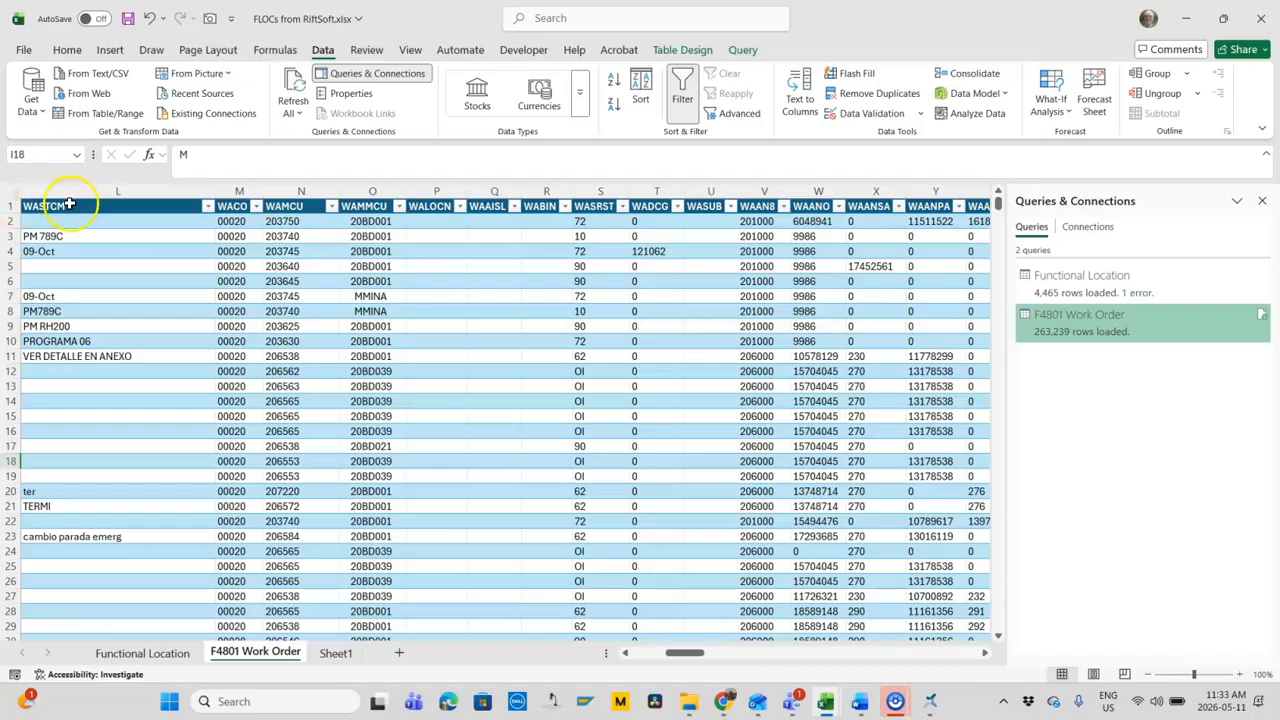
{"action": "left_click", "coordinate": [12, 205]}
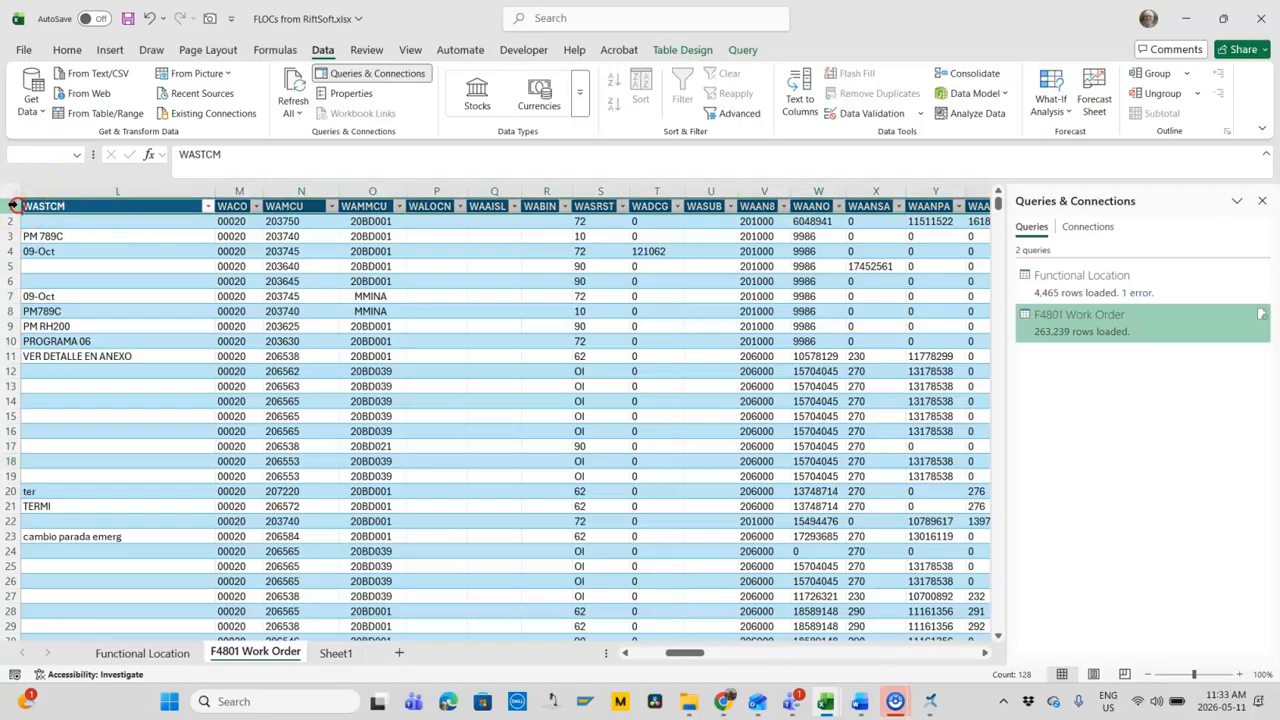
{"action": "right_click", "coordinate": [12, 205]}
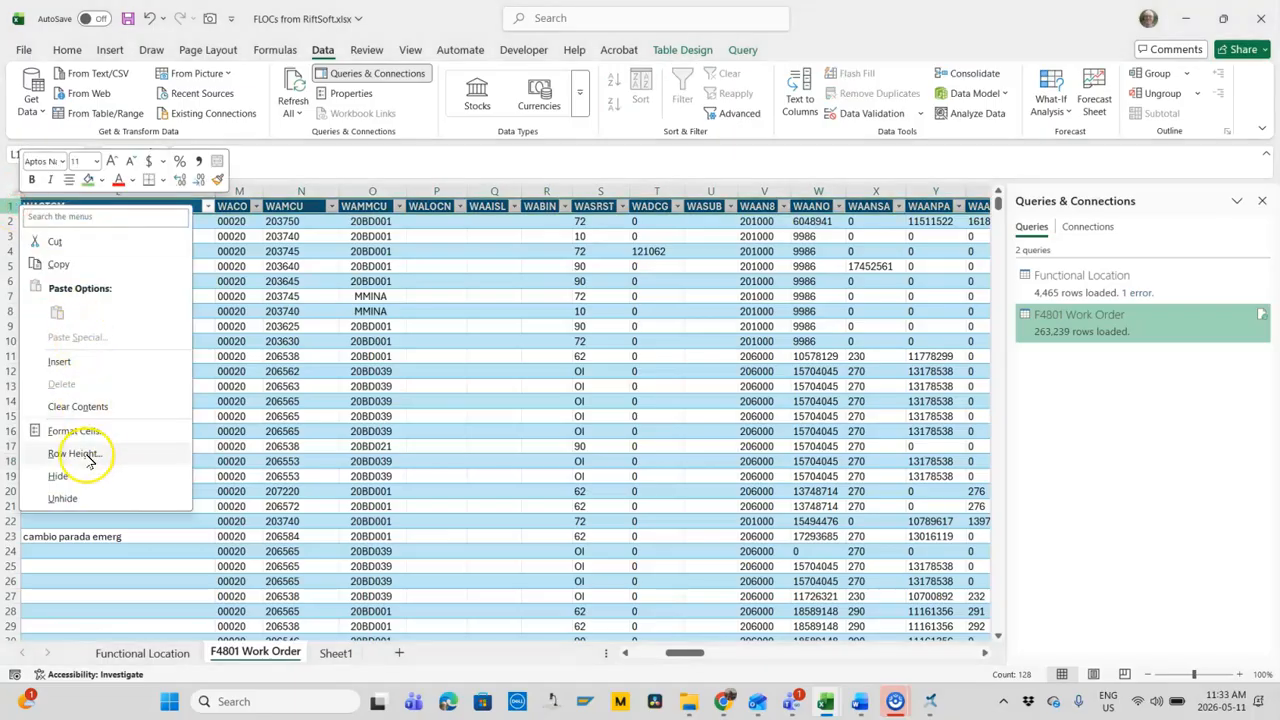
{"action": "left_click", "coordinate": [59, 361]}
{"action": "left_click", "coordinate": [96, 206]}
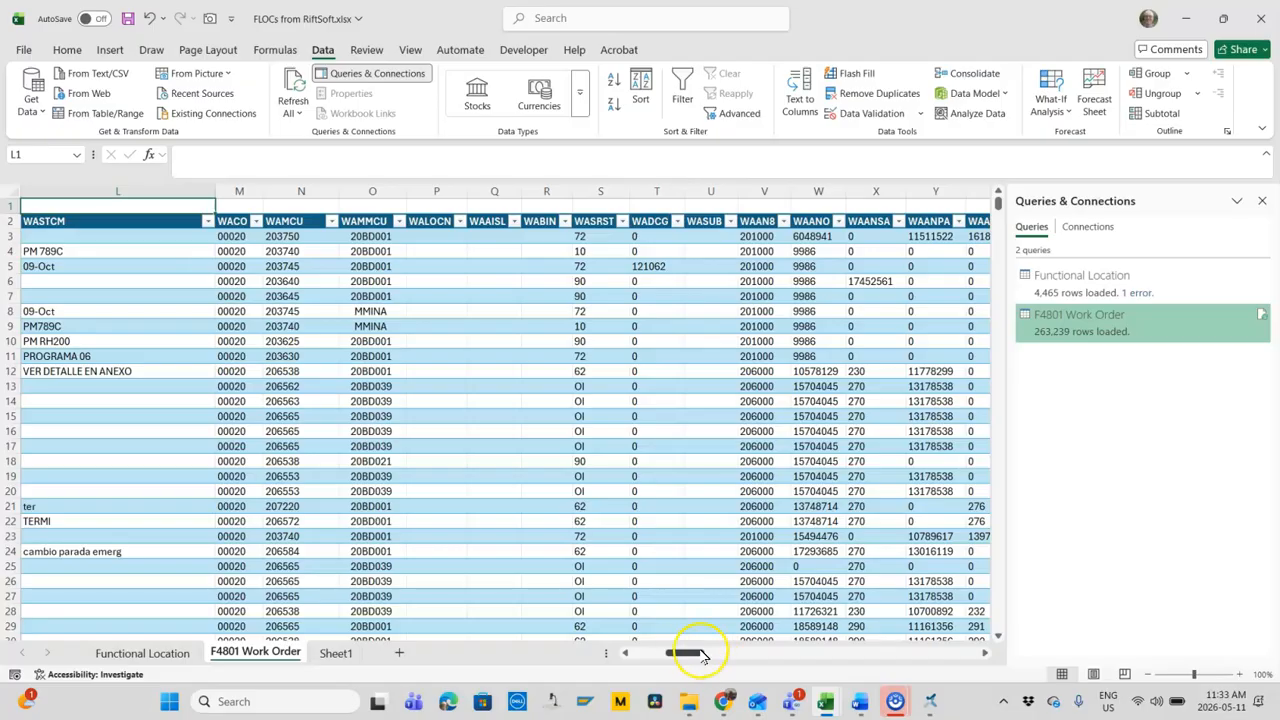
Step: Look through the field codes and descriptions on the Fields_ALL sheet of the F1201 Equipment Master with FLOCs workbook
{"action": "left_click_drag", "start_coordinate": [686, 652], "coordinate": [645, 655]}
{"action": "left_click", "coordinate": [318, 445]}
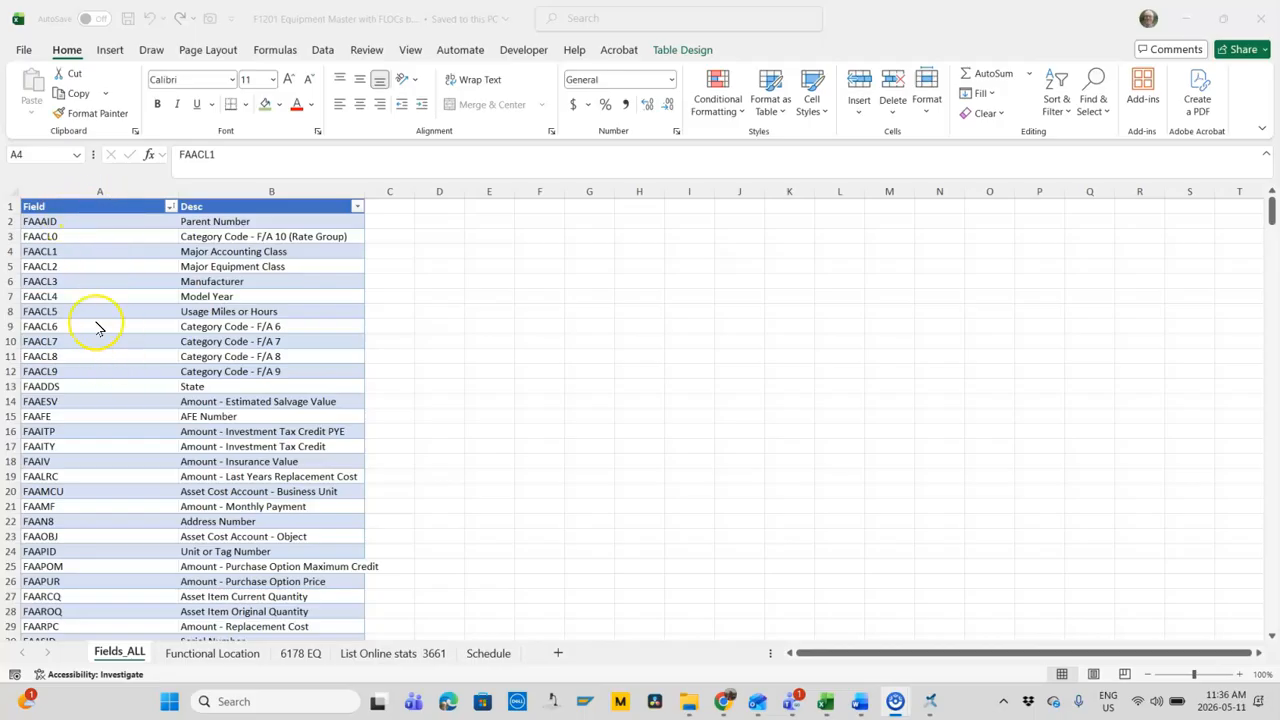
{"action": "scroll", "coordinate": [98, 328], "scroll_direction": "down", "scroll_amount": 17}
{"action": "scroll", "coordinate": [98, 328], "scroll_direction": "up", "scroll_amount": 17}
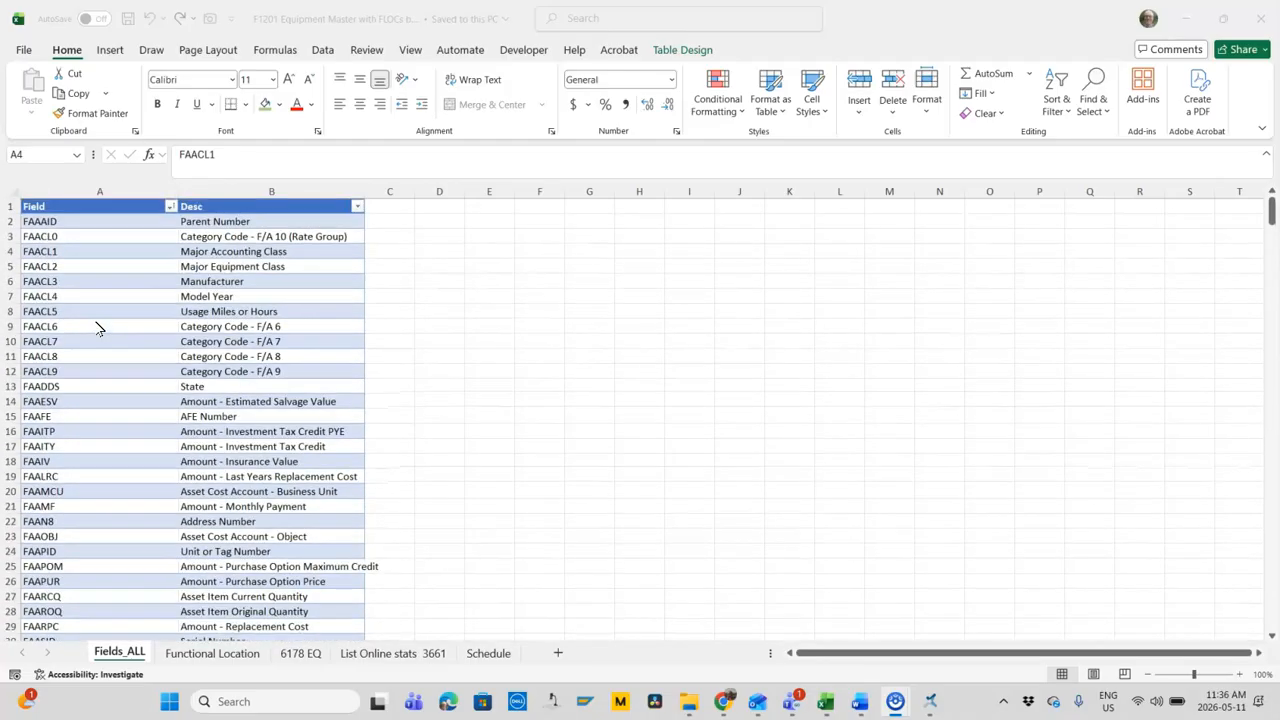
{"action": "left_click", "coordinate": [120, 654]}
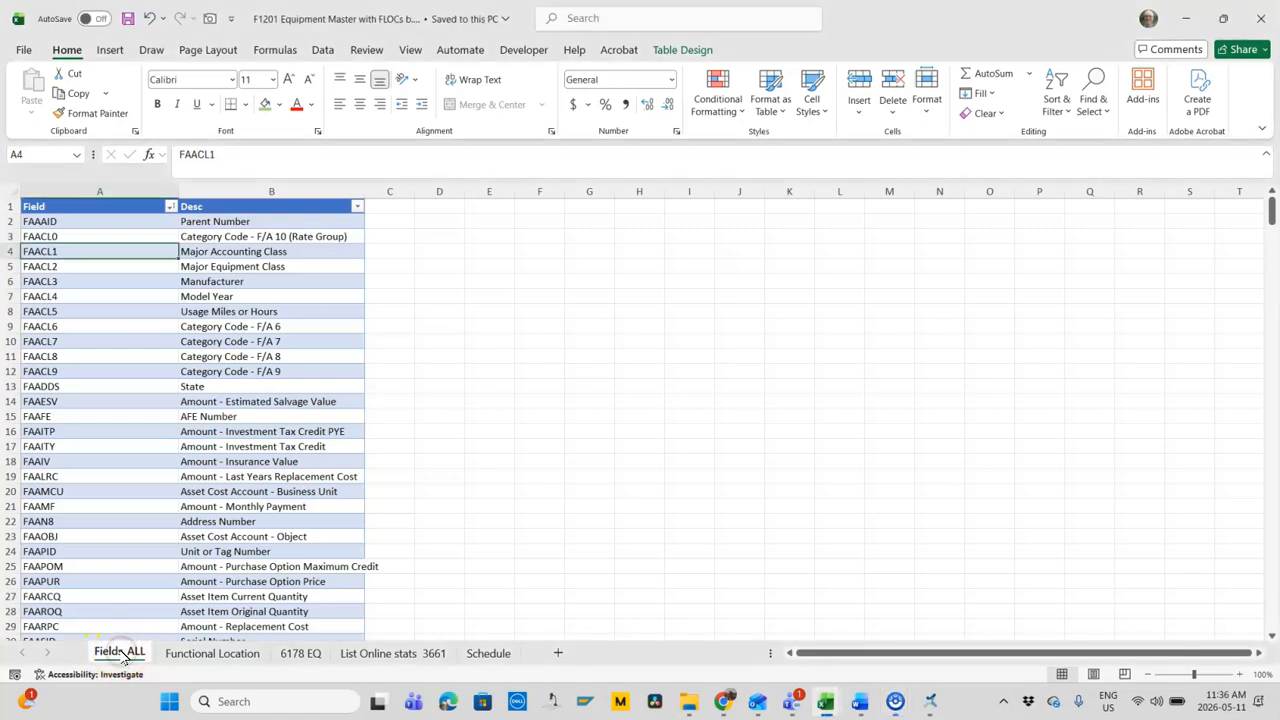
{"action": "key", "text": "alt+Tab"}
{"action": "key", "text": "alt+Tab"}
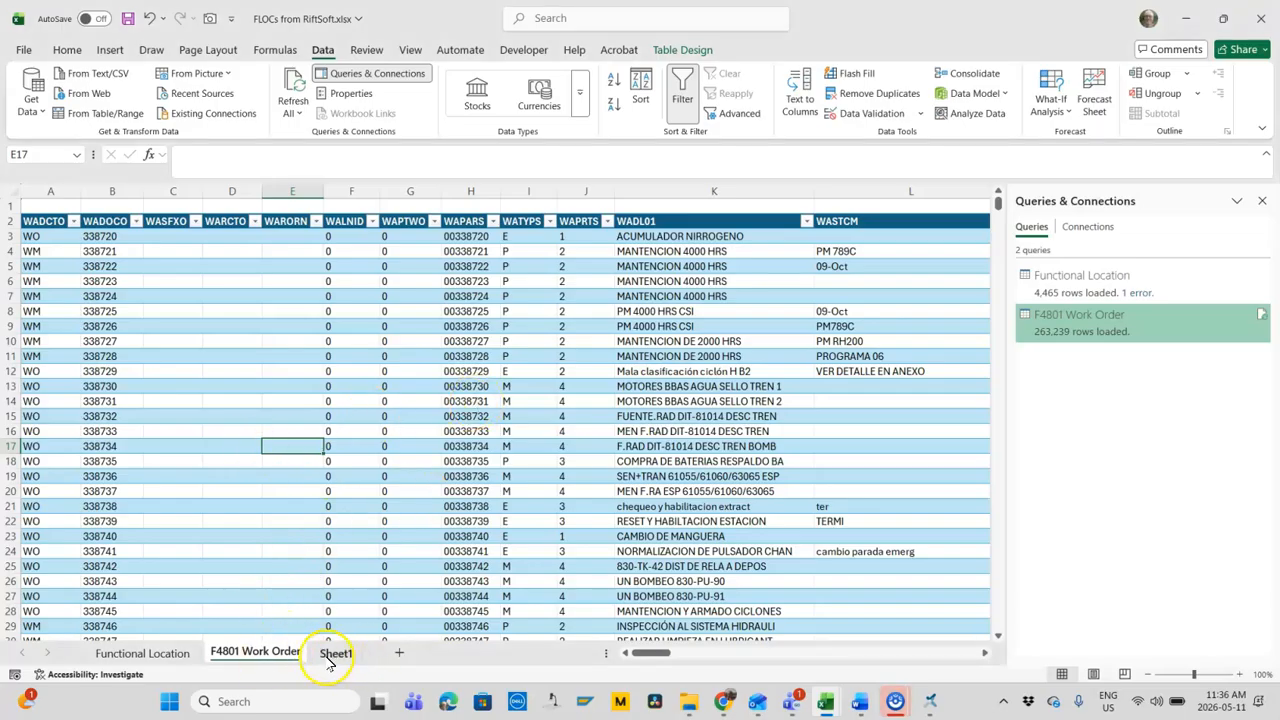
{"action": "key", "text": "alt+Tab"}
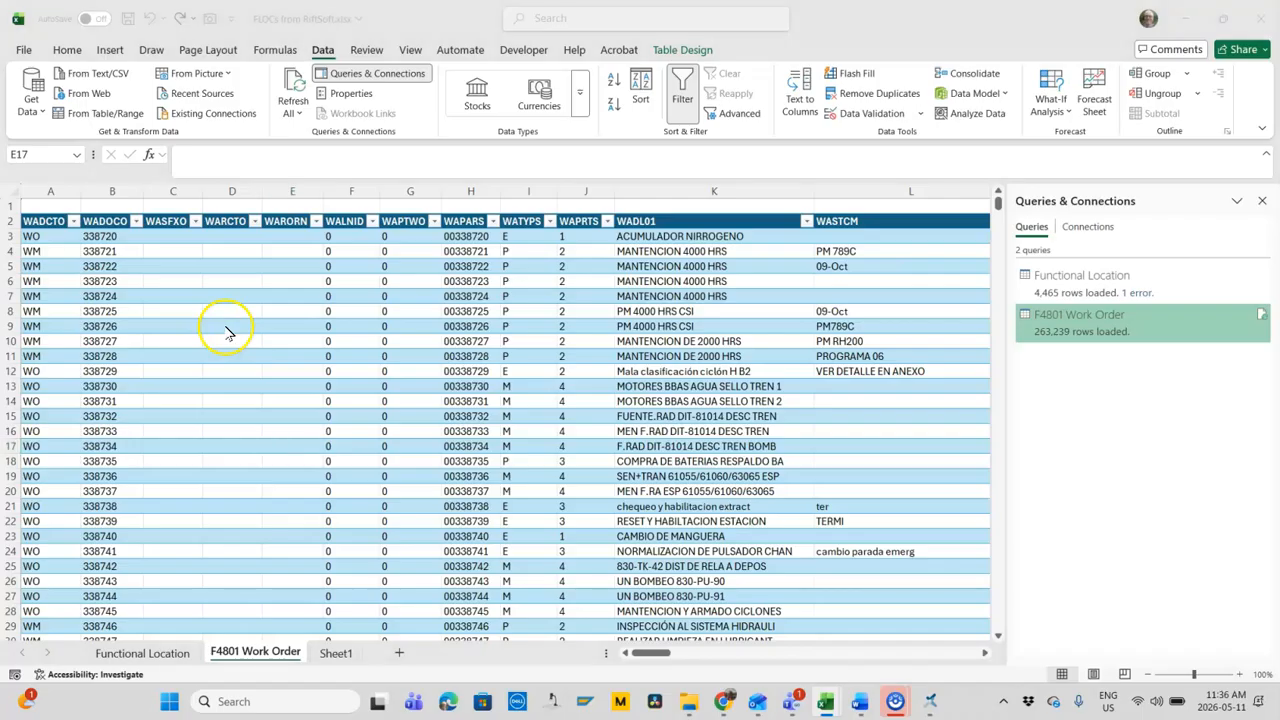
Step: Copy the Fields_ALL sheet into FLOCs from RiftSoft.xlsx, placing the copy before the Functional Location sheet
{"action": "right_click", "coordinate": [118, 651]}
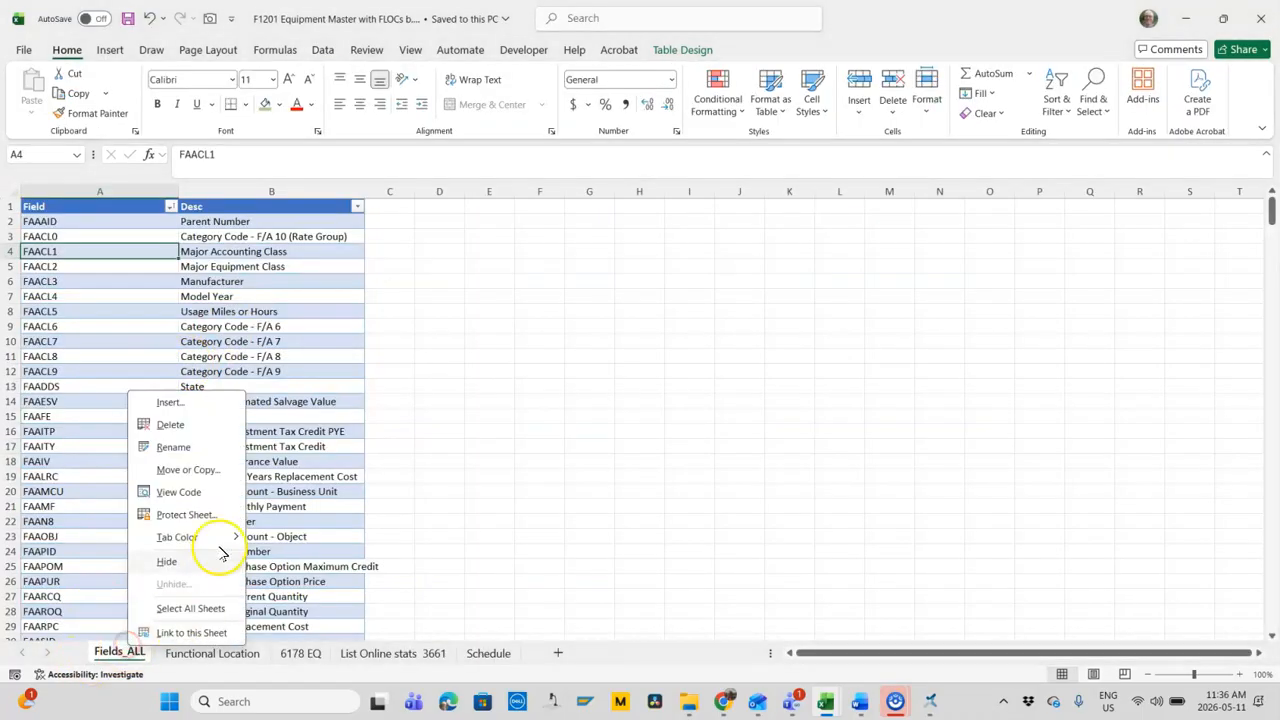
{"action": "left_click", "coordinate": [190, 469]}
{"action": "left_click", "coordinate": [112, 601]}
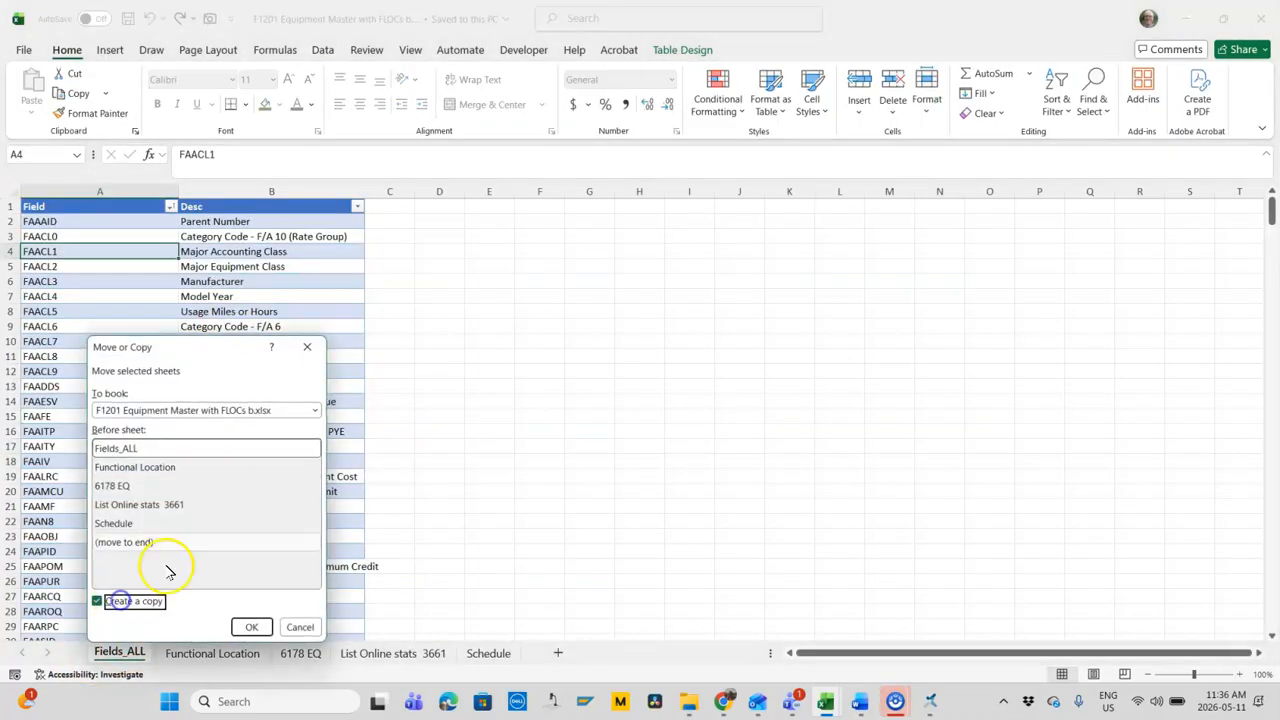
{"action": "left_click", "coordinate": [183, 410]}
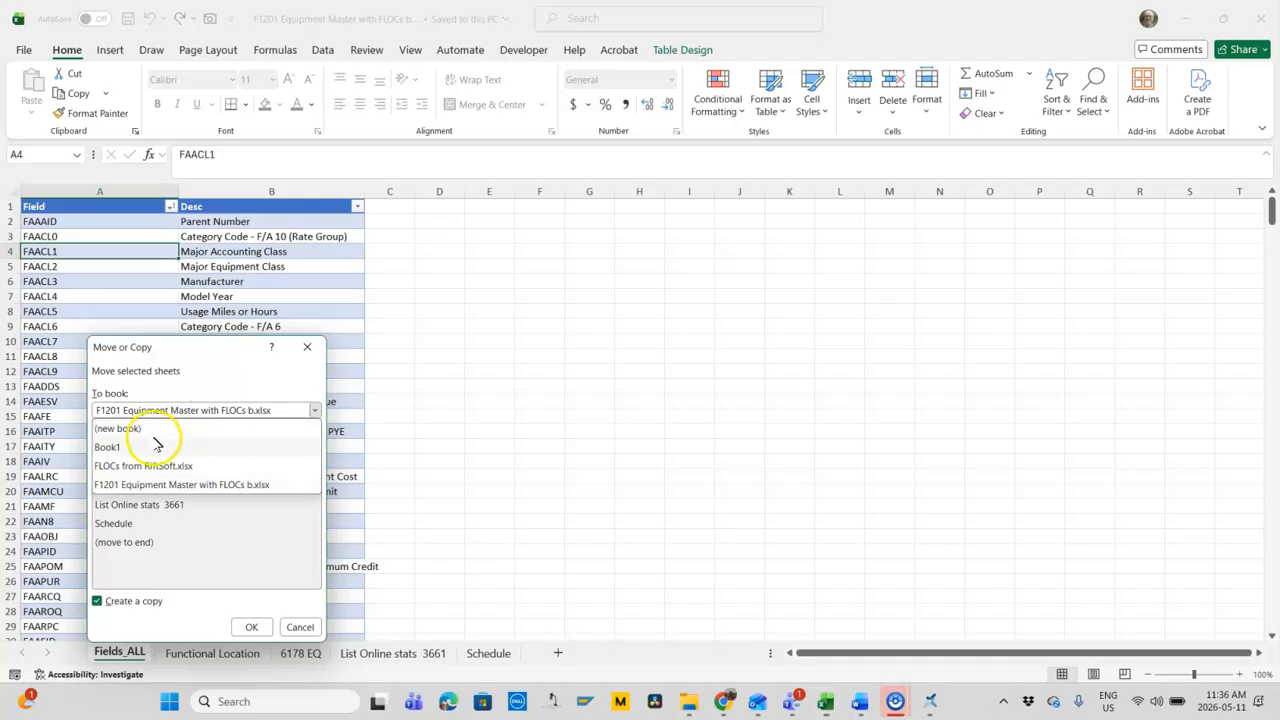
{"action": "left_click", "coordinate": [168, 466]}
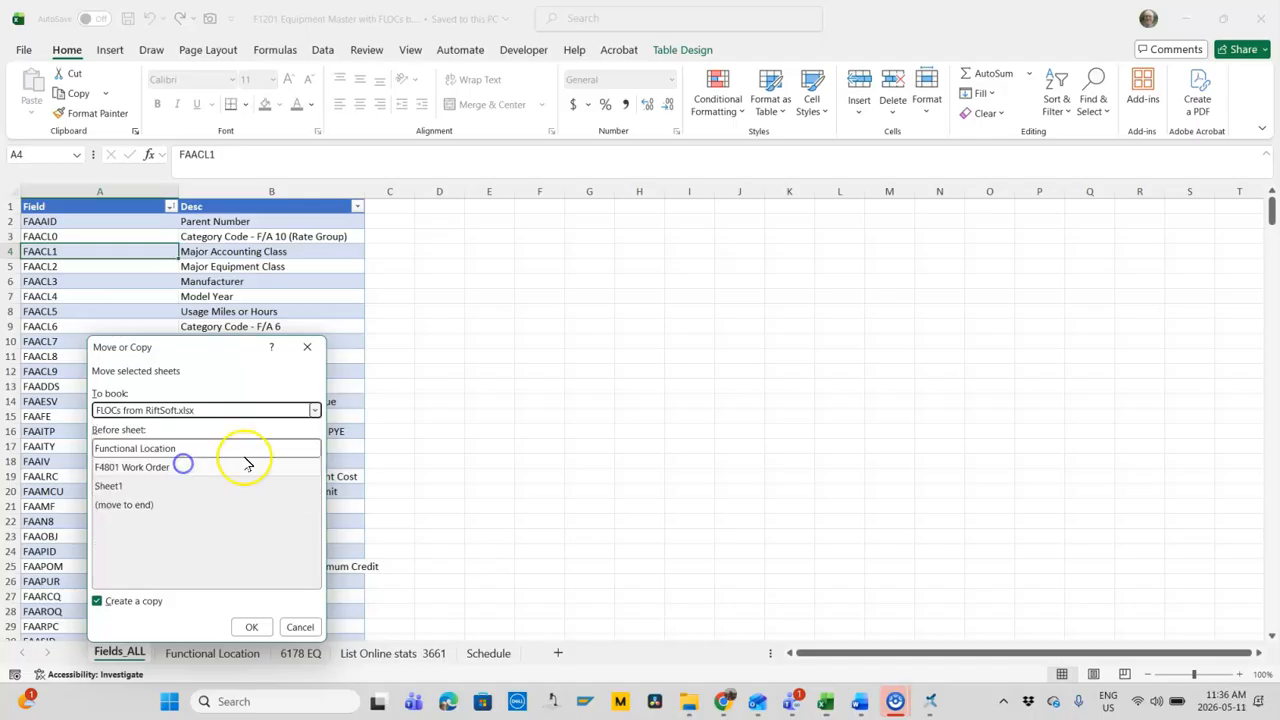
{"action": "left_click", "coordinate": [251, 627]}
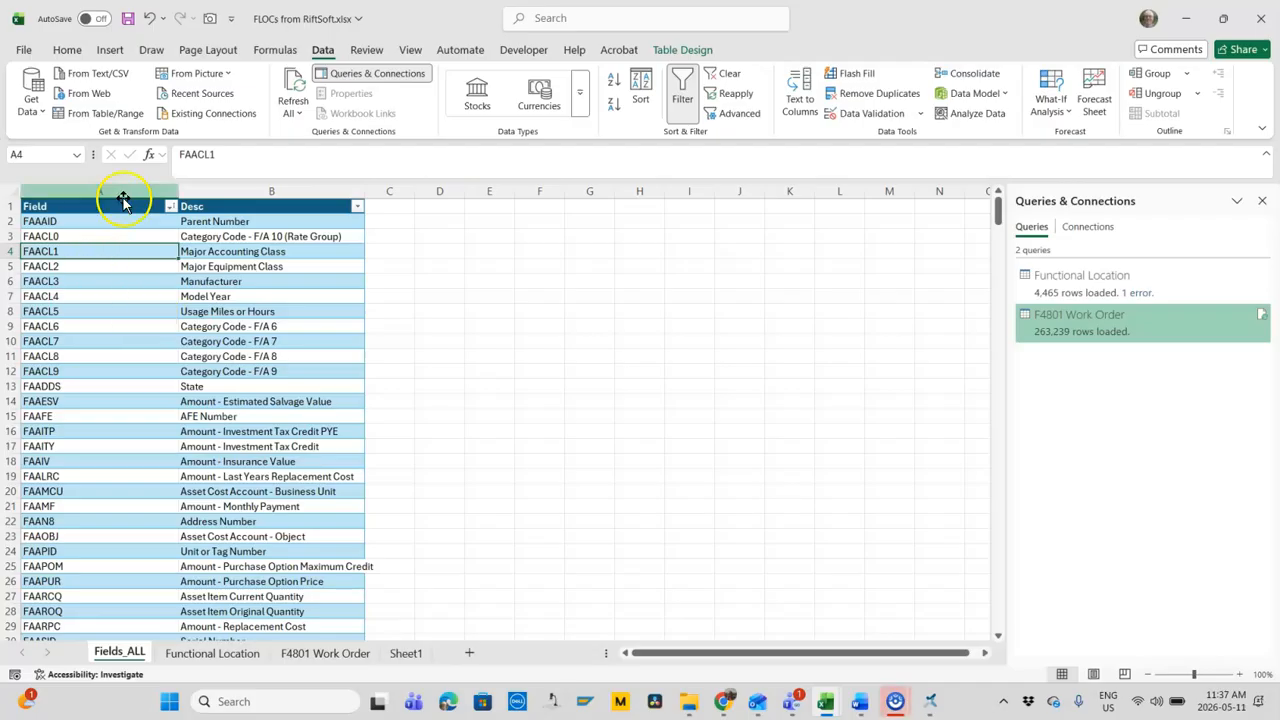
Step: Select the Fields_ALL named range to check which cells it covers
{"action": "left_click", "coordinate": [75, 160]}
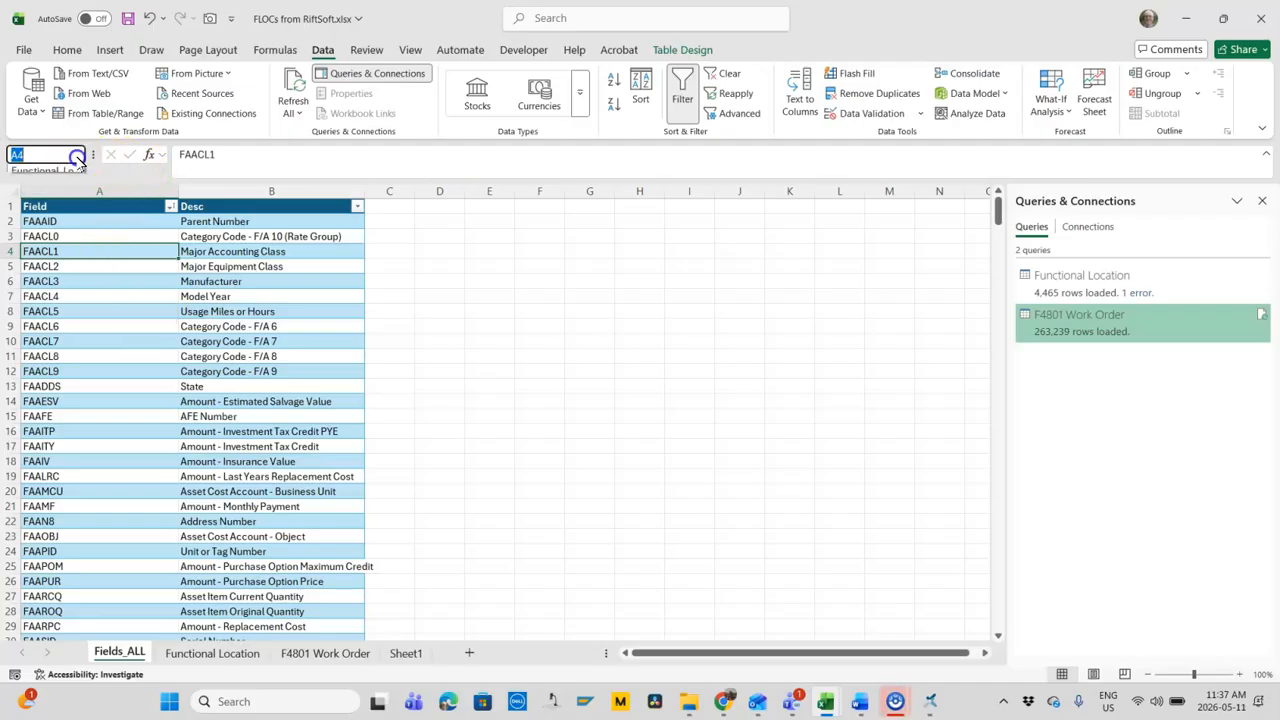
{"action": "left_click", "coordinate": [52, 173]}
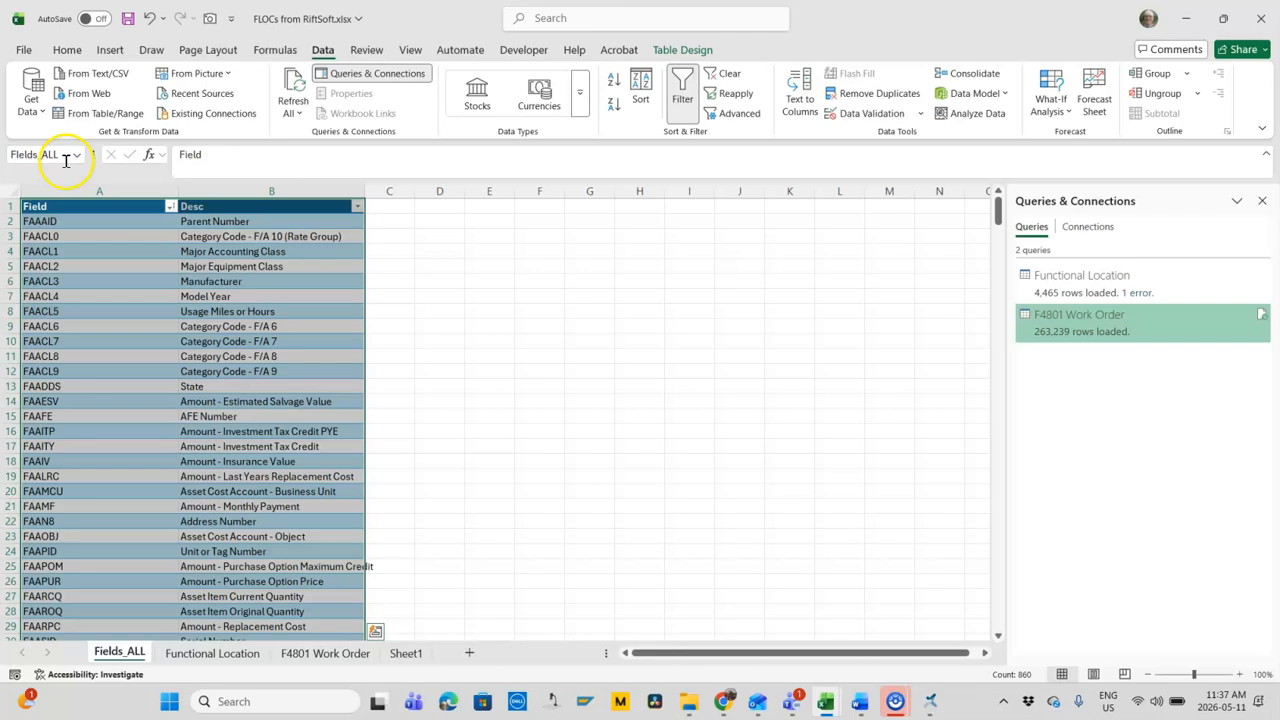
{"action": "left_click", "coordinate": [94, 264]}
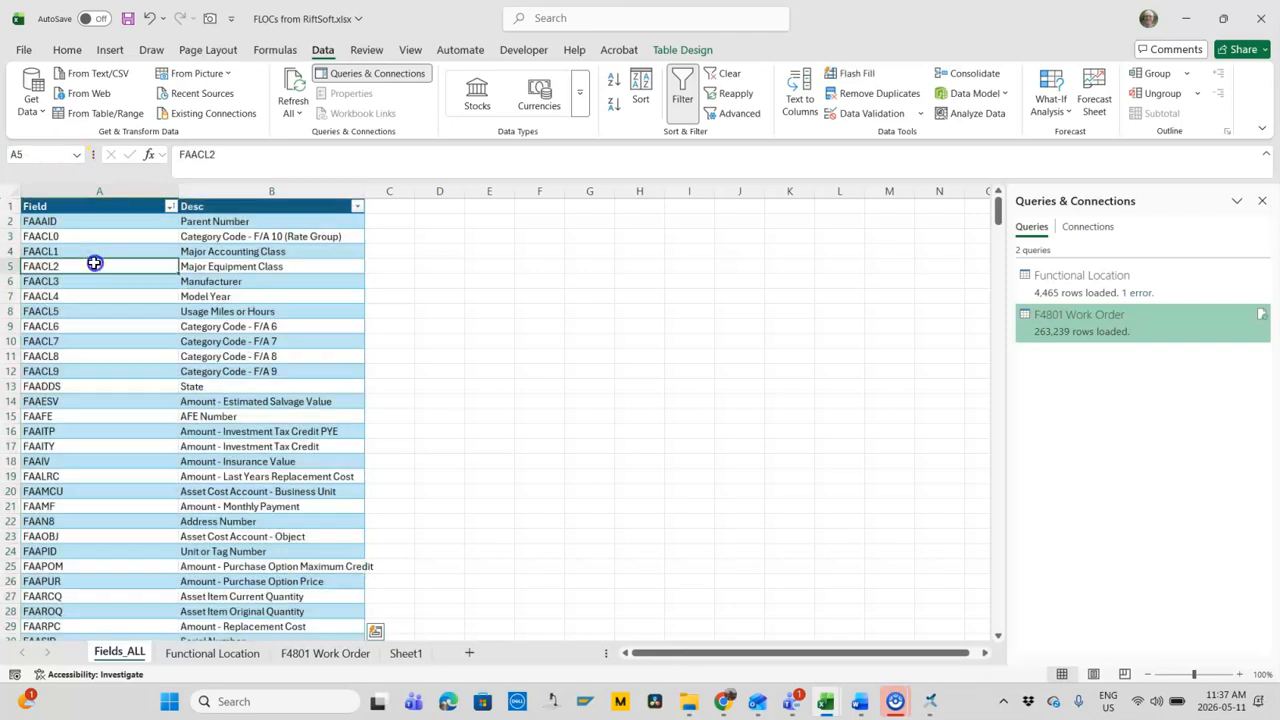
Step: Select cell A1 on the F4801 Work Order sheet and copy the Fields_ALL_DATA XLOOKUP formula from Steps MCS.docx in Word
{"action": "left_click", "coordinate": [335, 655]}
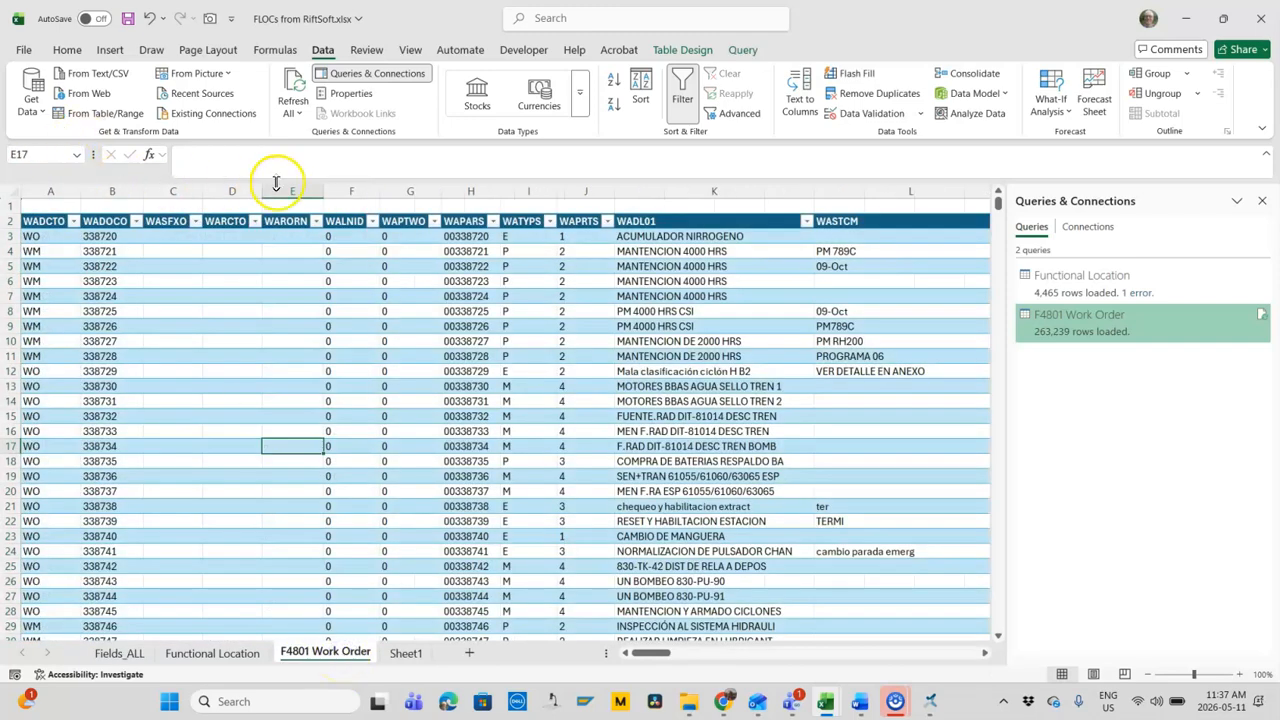
{"action": "left_click", "coordinate": [50, 206]}
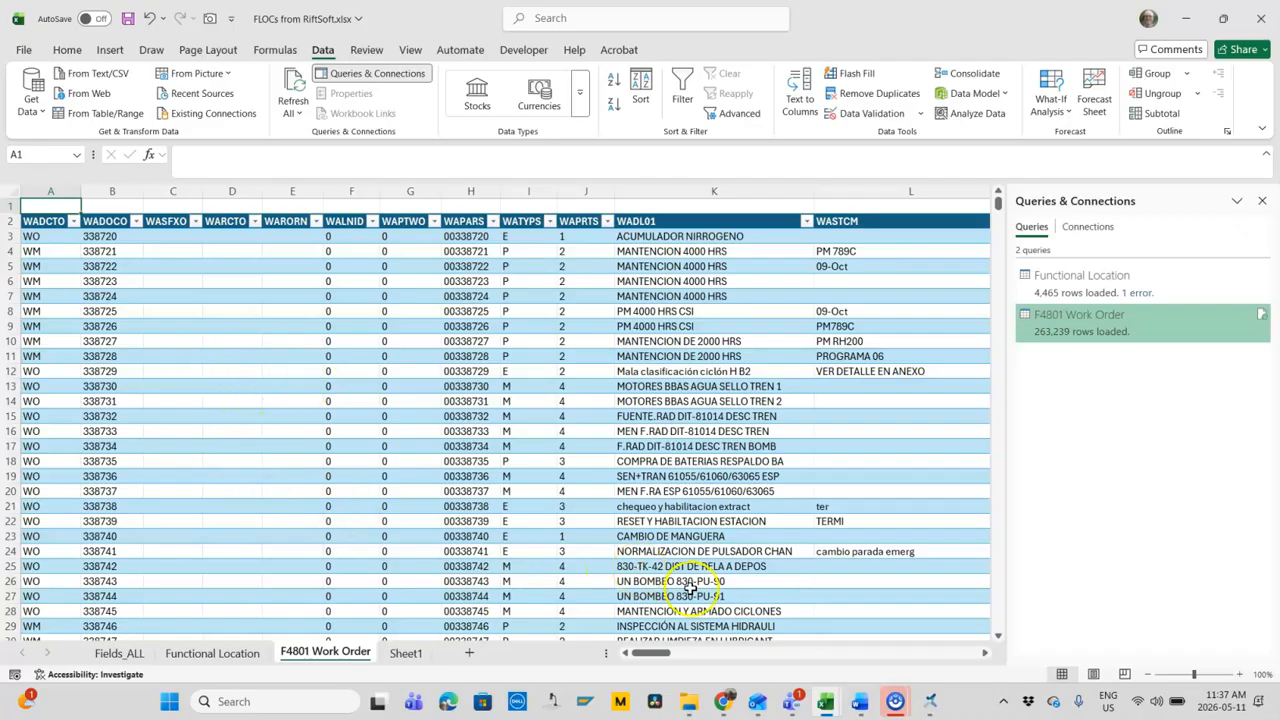
{"action": "mouse_move", "coordinate": [860, 705]}
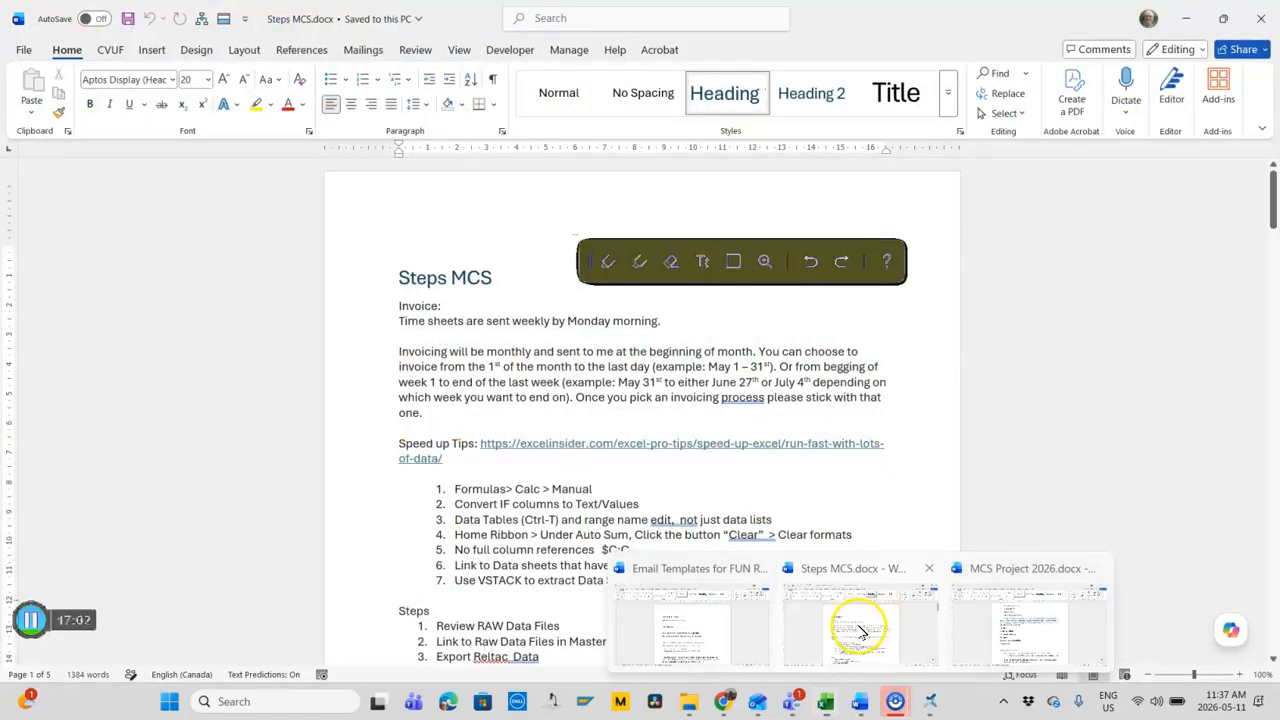
{"action": "left_click", "coordinate": [860, 632]}
{"action": "scroll", "coordinate": [543, 443], "scroll_direction": "down", "scroll_amount": 8}
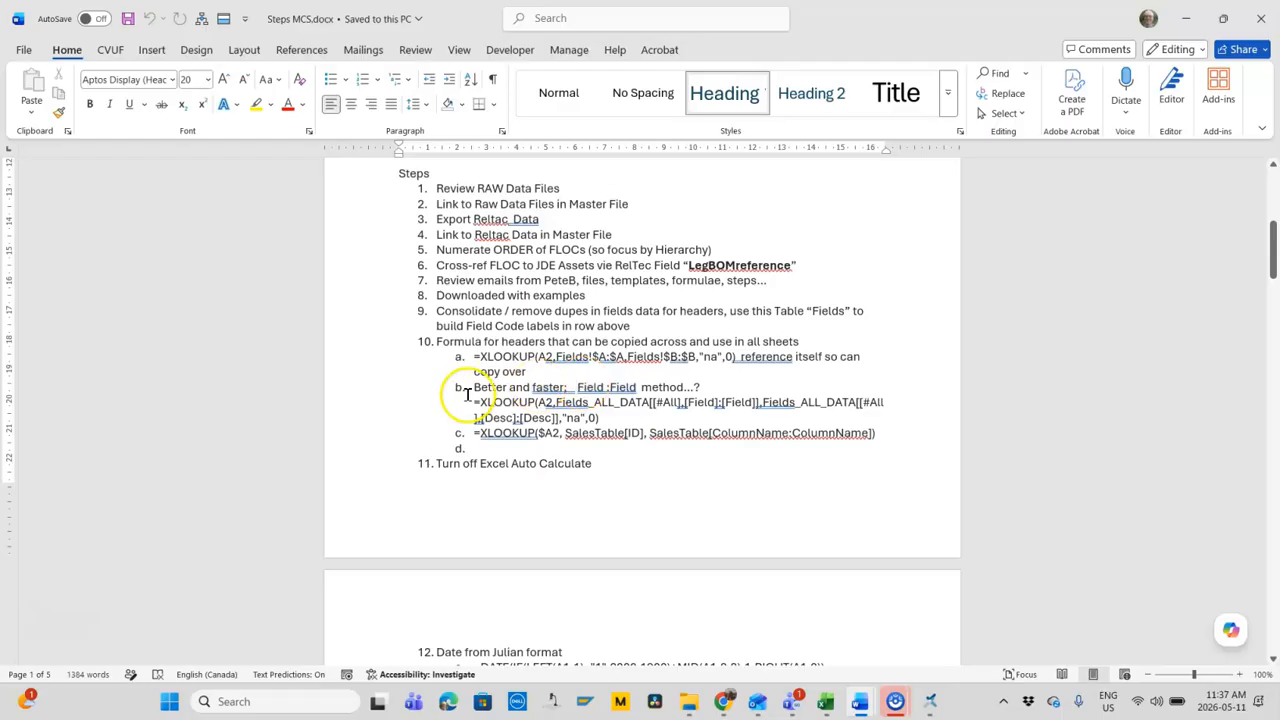
{"action": "left_click_drag", "start_coordinate": [474, 402], "coordinate": [597, 418]}
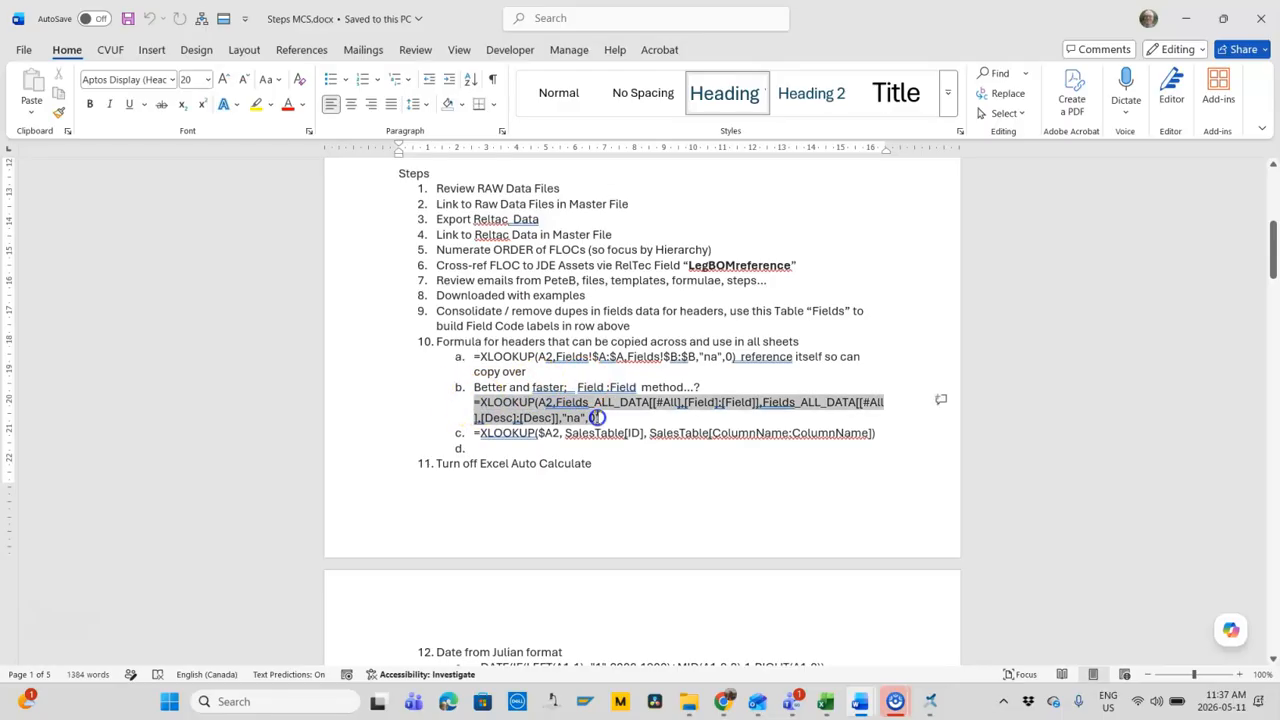
{"action": "key", "text": "ctrl+c"}
{"action": "key", "text": "alt+Tab"}
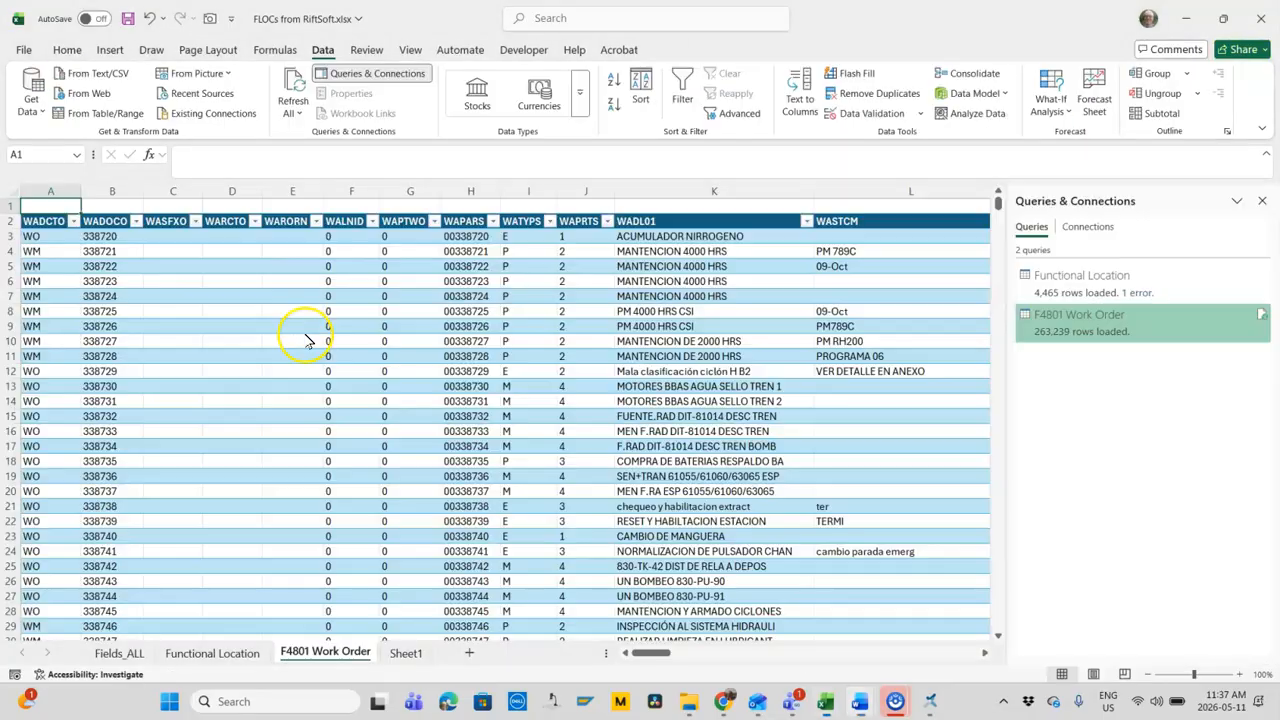
Step: Enter =XLOOKUP(A2,Fields_ALL_DATA[[#All],[Field]:[Field]],Fields_ALL_DATA[[#All],[Desc]:[Desc]],"na",0) in cell A1 above the WADCTO header
{"action": "left_click", "coordinate": [240, 160]}
{"action": "key", "text": "ctrl+v"}
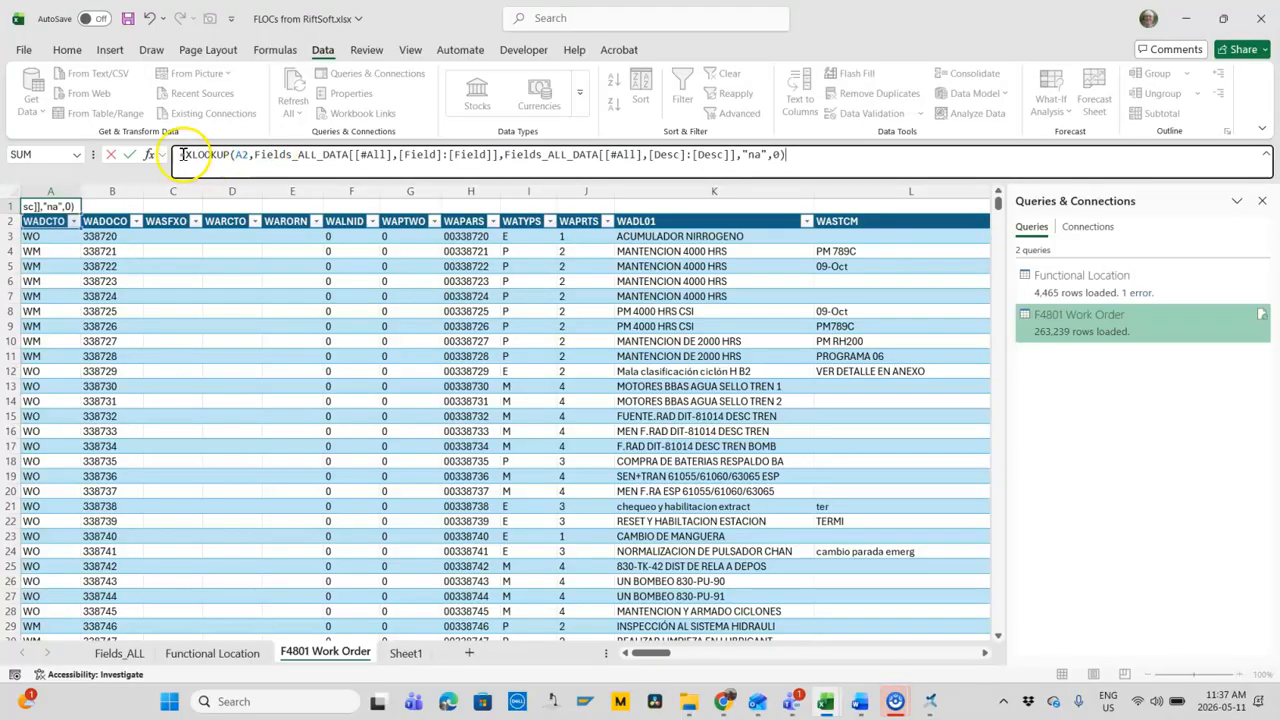
{"action": "left_click", "coordinate": [179, 154]}
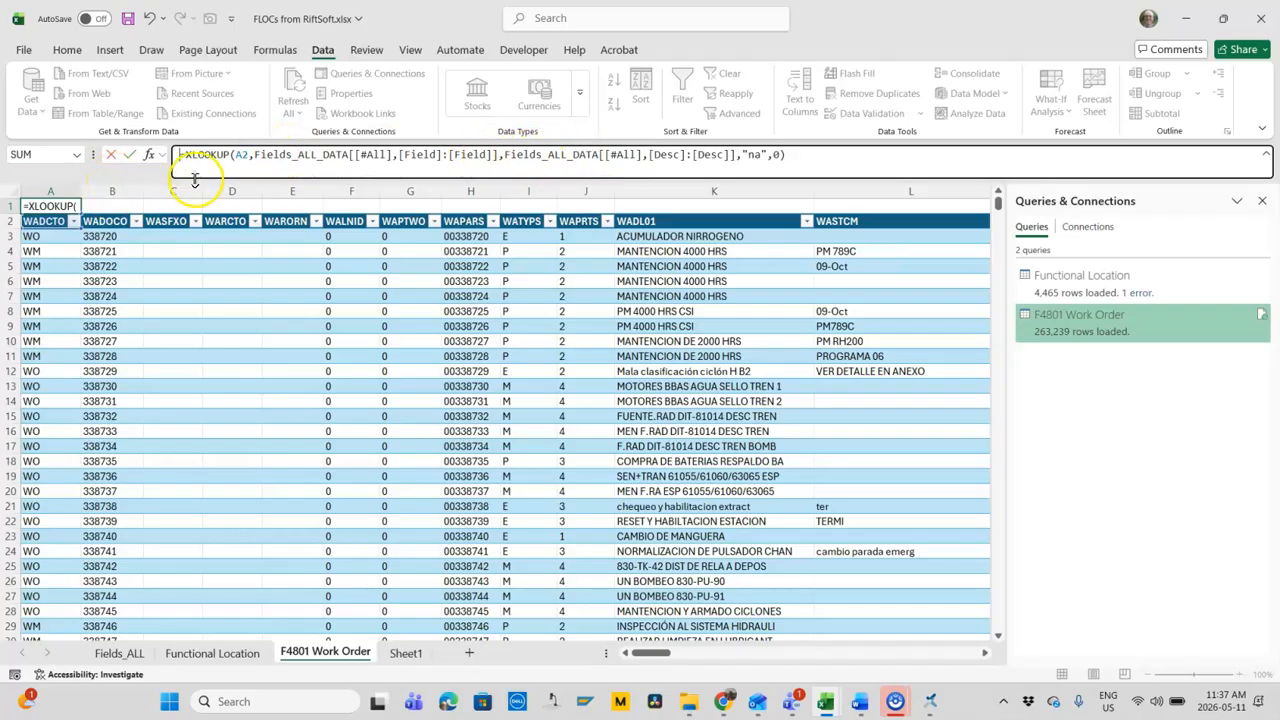
{"action": "key", "text": "Escape"}
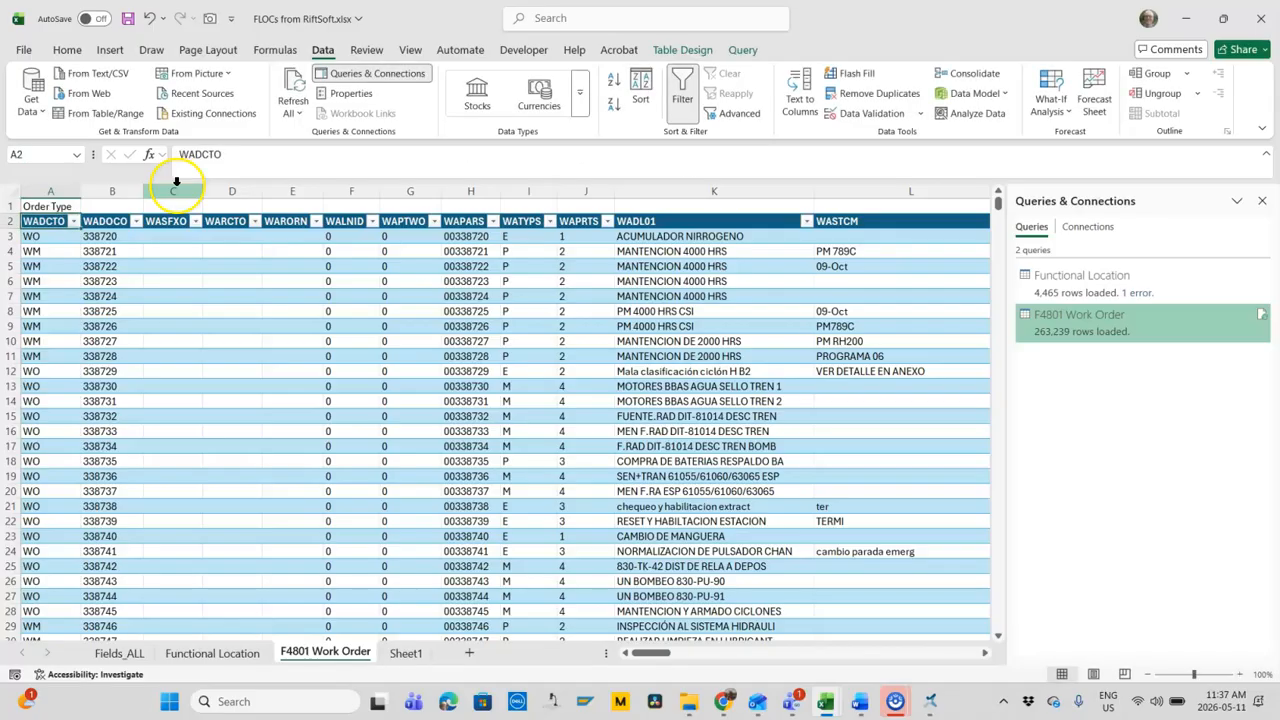
Step: Examine the Fields_ALL_DATA table and compare its Field and Desc columns with the references in the A1 formula
{"action": "left_click", "coordinate": [55, 206]}
{"action": "left_click", "coordinate": [81, 156]}
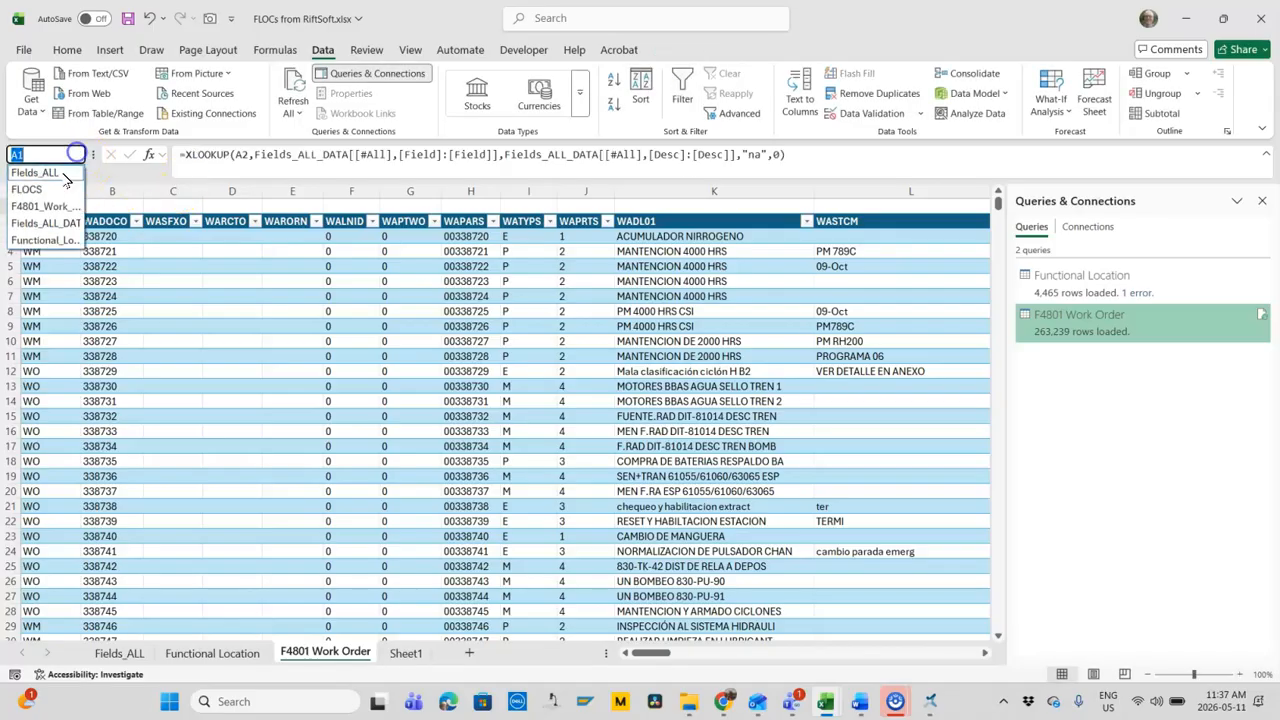
{"action": "left_click", "coordinate": [50, 223]}
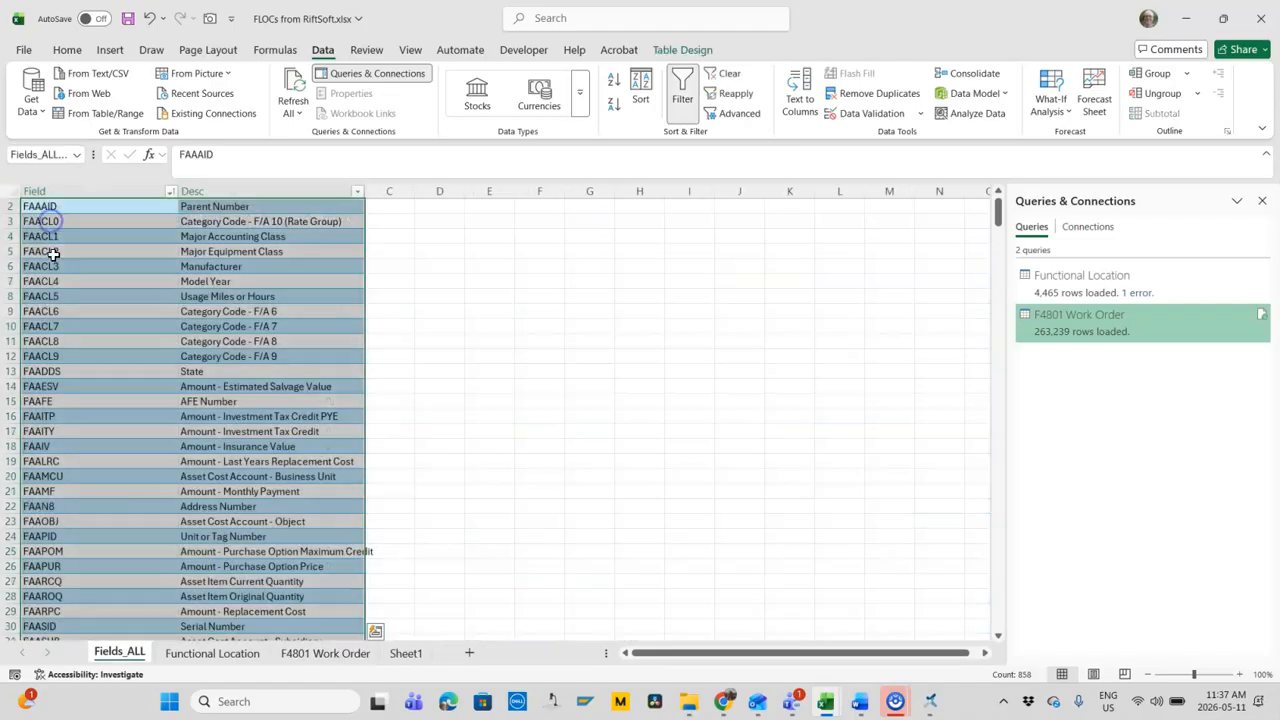
{"action": "scroll", "coordinate": [289, 314], "scroll_direction": "down", "scroll_amount": 13}
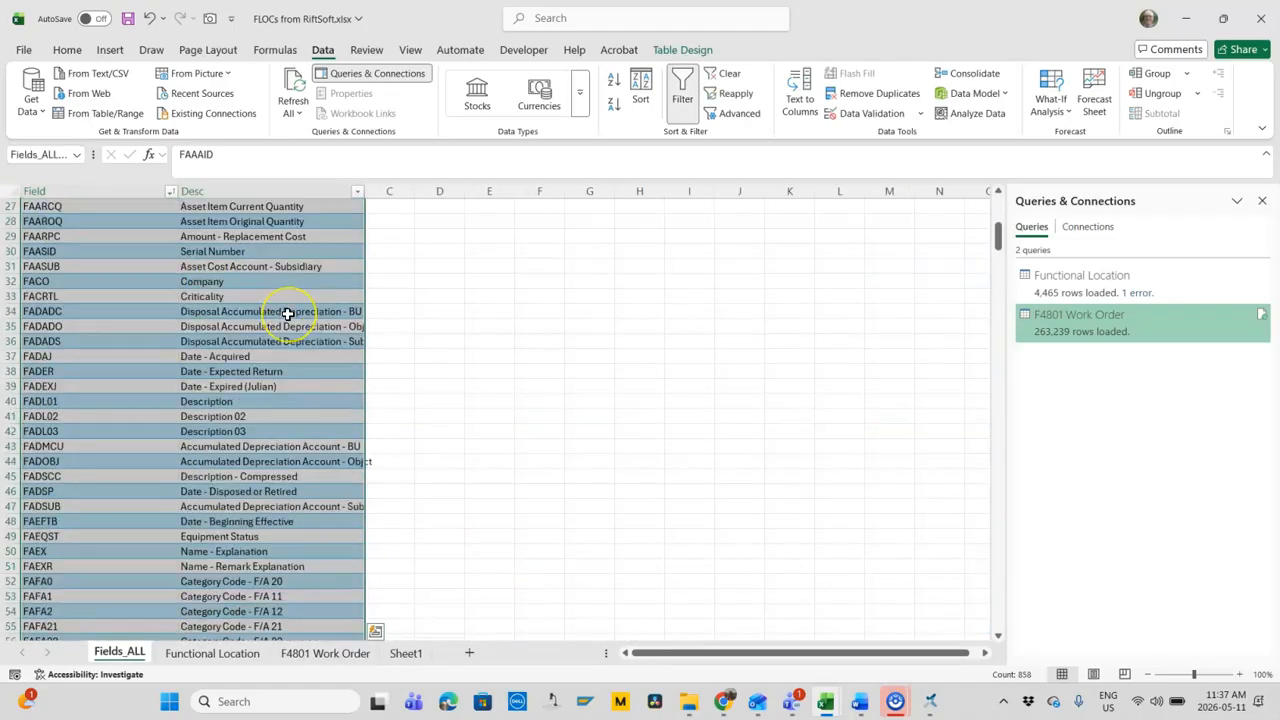
{"action": "left_click_drag", "start_coordinate": [997, 251], "coordinate": [1000, 135]}
{"action": "left_click", "coordinate": [322, 652]}
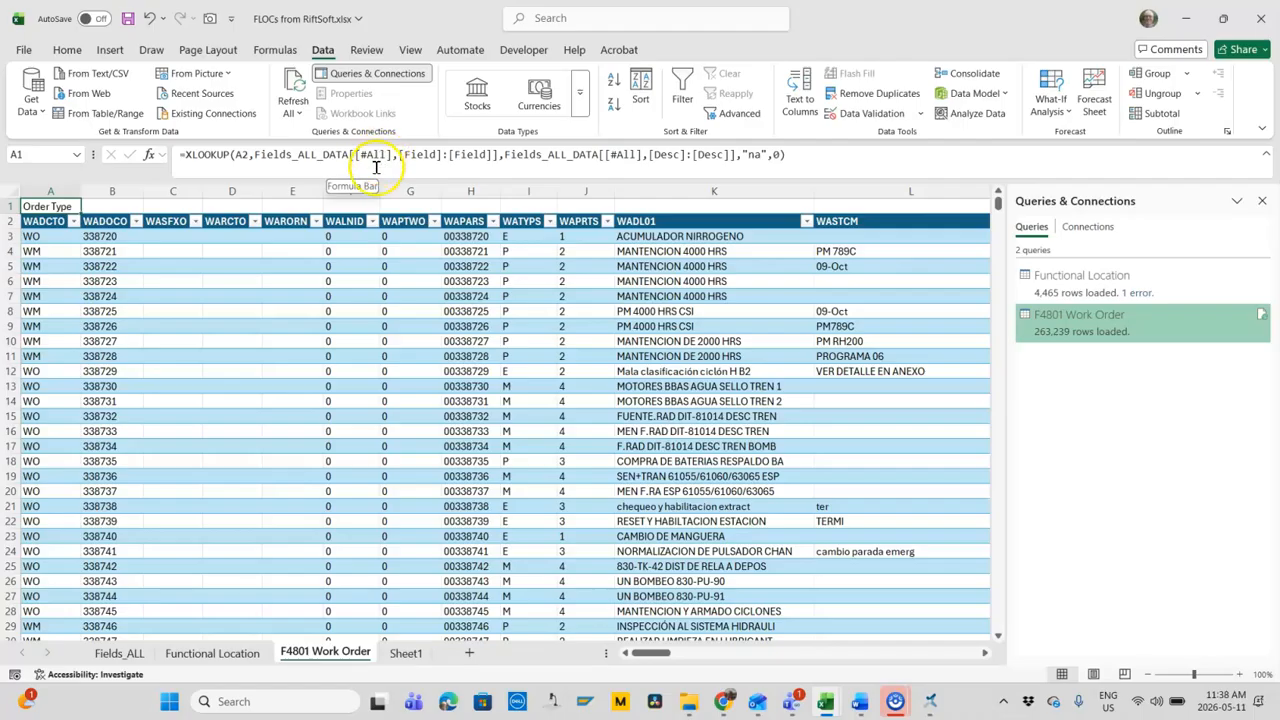
{"action": "left_click", "coordinate": [119, 652]}
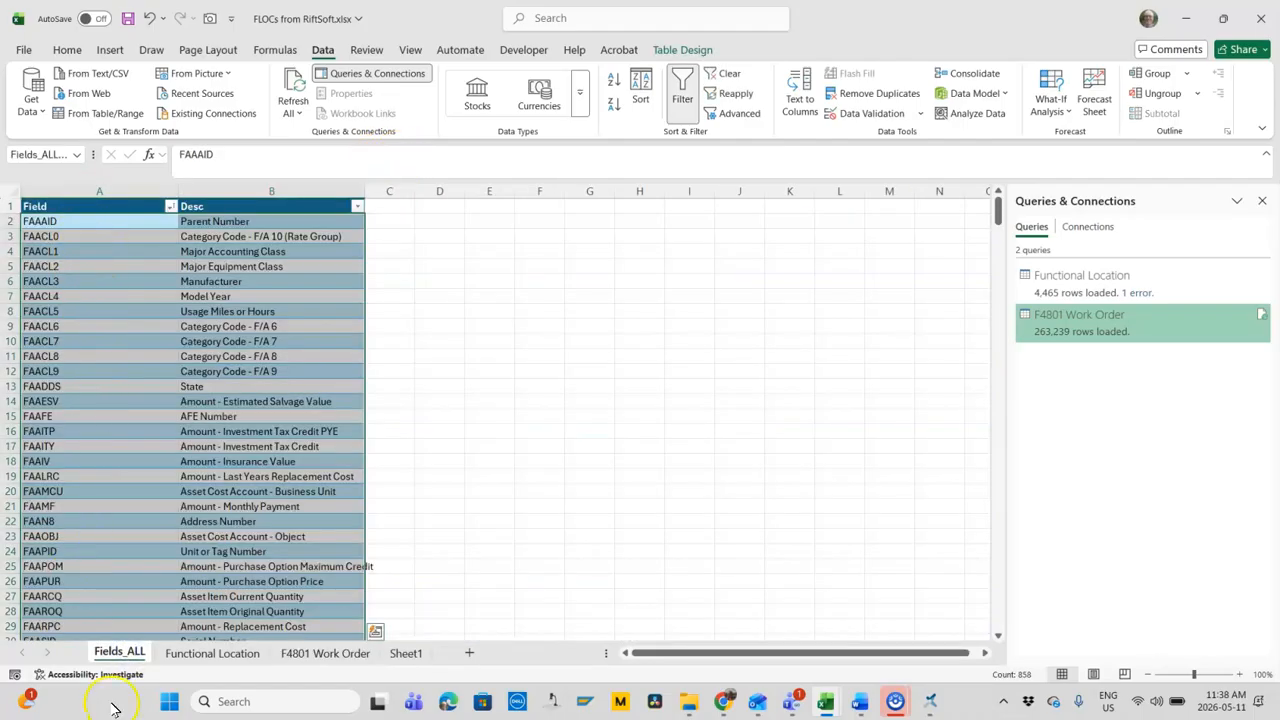
{"action": "left_click", "coordinate": [312, 653]}
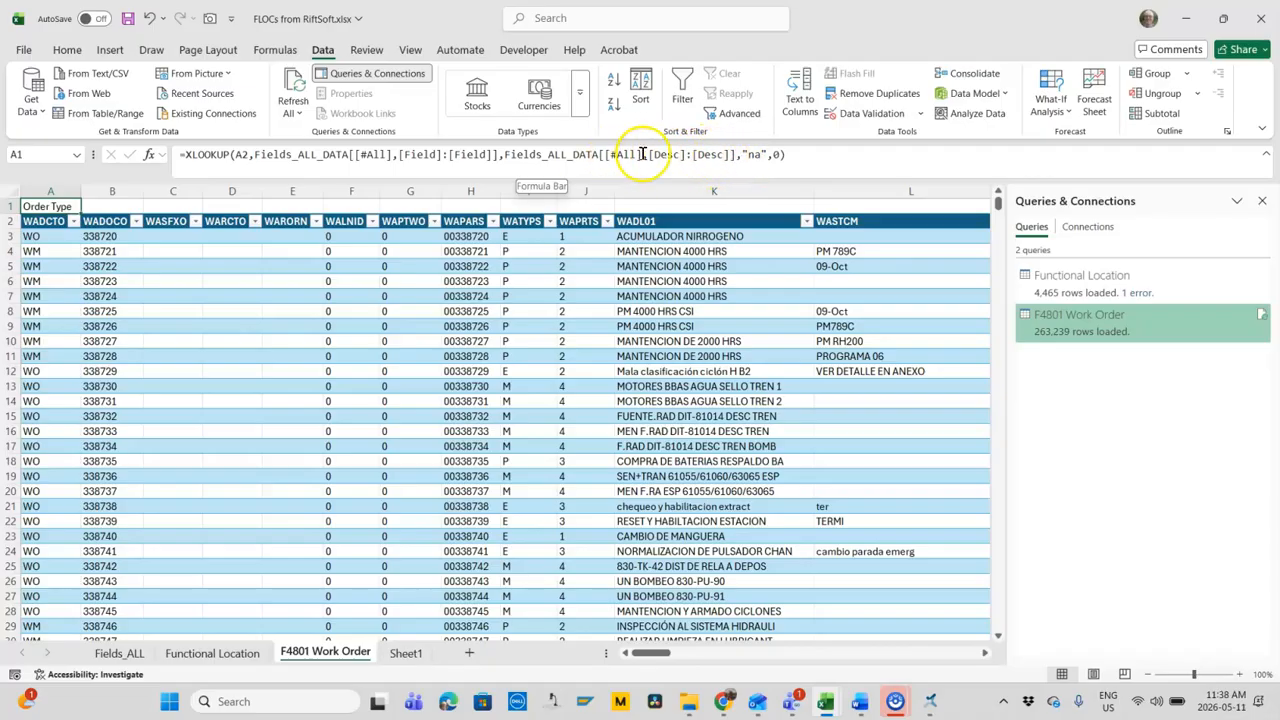
Step: Re-enter 0 - Exact match as the match mode of the XLOOKUP formula in cell A1
{"action": "left_click", "coordinate": [751, 155]}
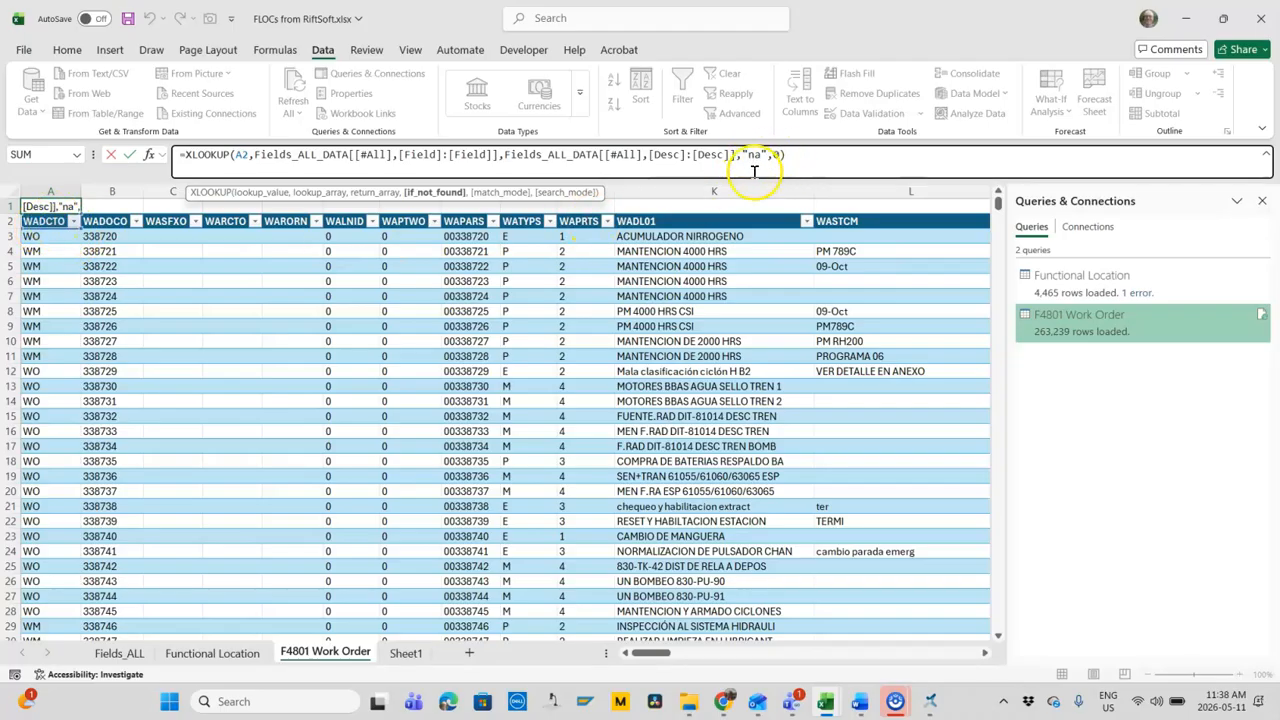
{"action": "type", "text": "0"}
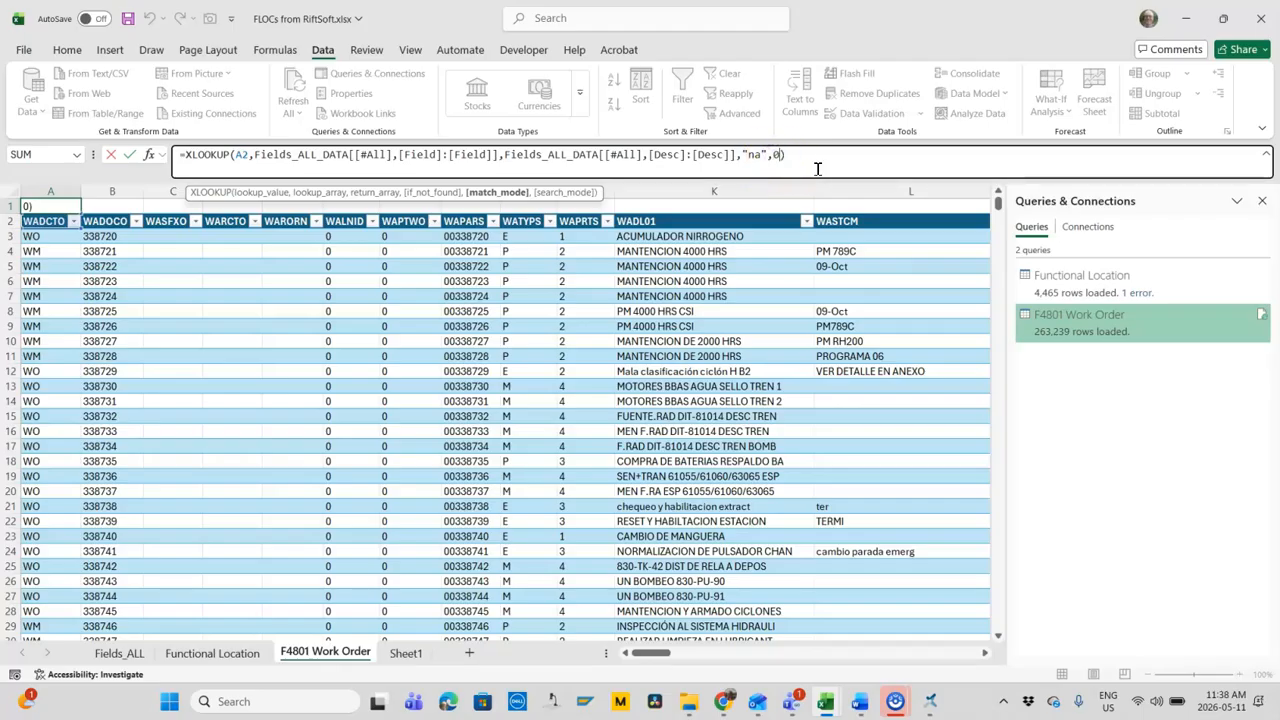
{"action": "key", "text": "BackSpace"}
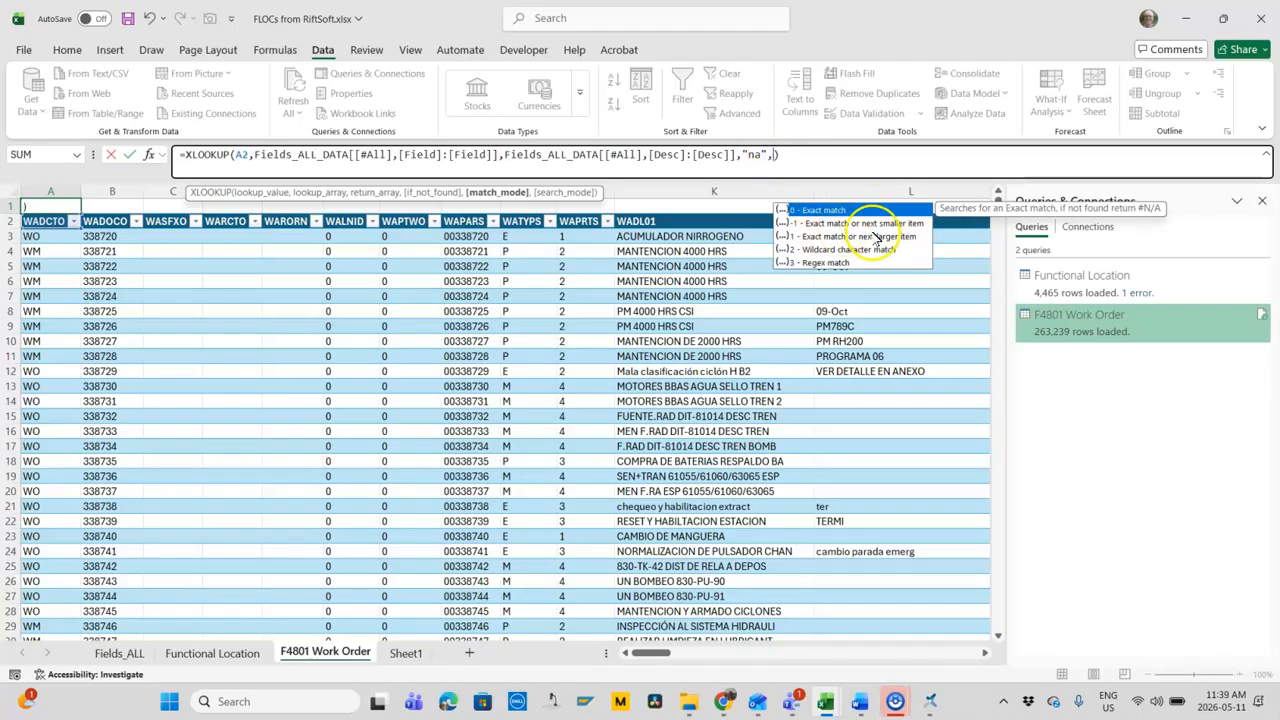
{"action": "double_click", "coordinate": [825, 212]}
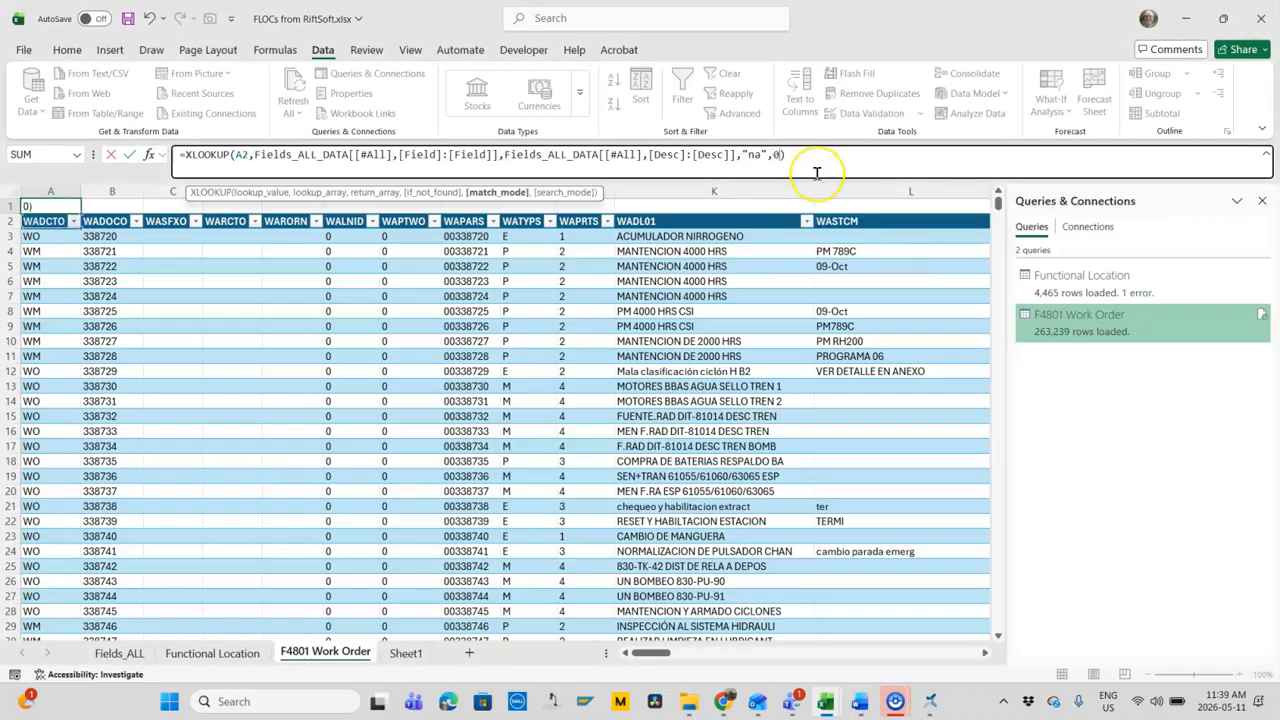
{"action": "key", "text": "Return"}
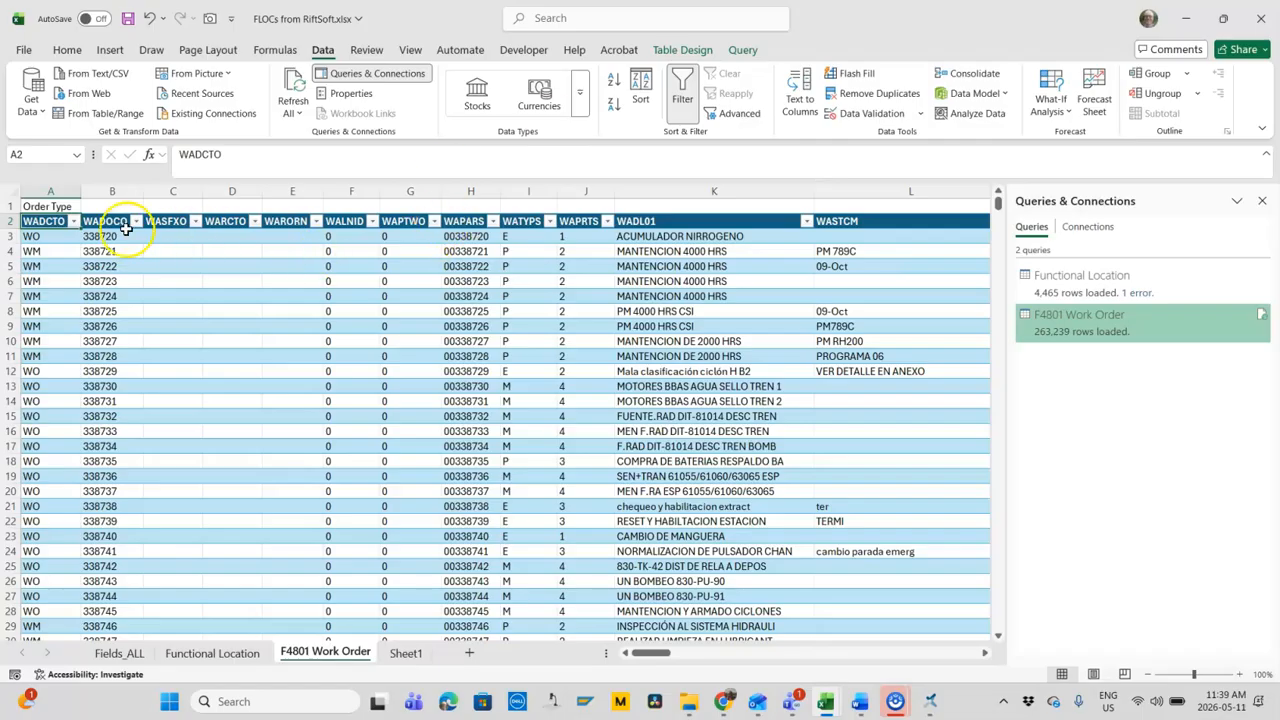
Step: Fill the XLOOKUP formula from A1 across row 1 to column DX, above the WAMTAM header
{"action": "left_click", "coordinate": [73, 207]}
{"action": "left_click_drag", "start_coordinate": [84, 212], "coordinate": [476, 208]}
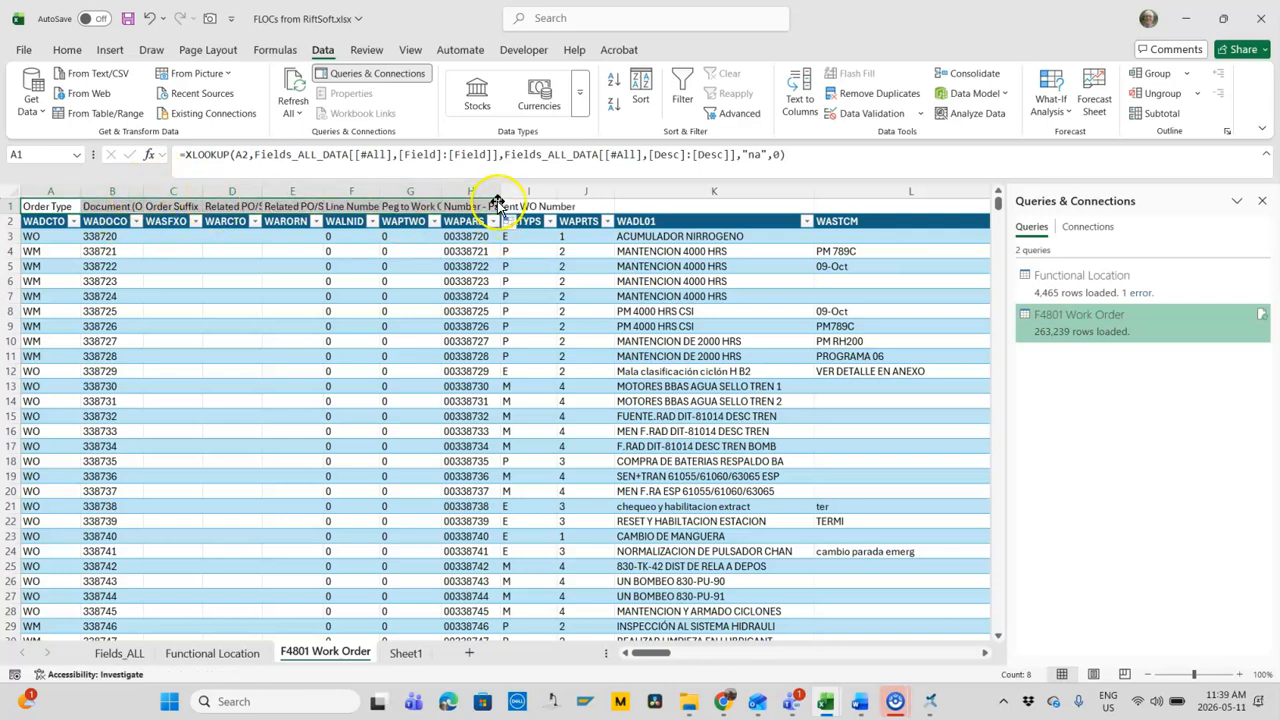
{"action": "left_click_drag", "start_coordinate": [498, 210], "coordinate": [834, 206]}
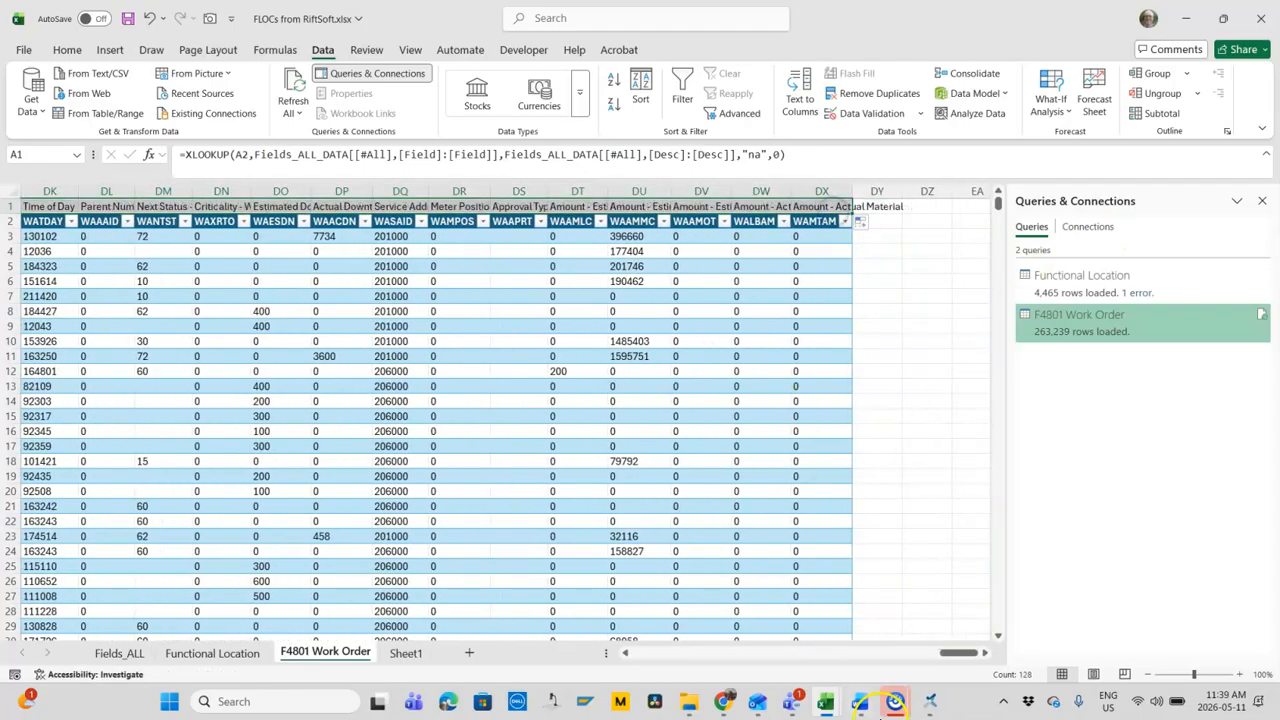
Step: Set the workbook's calculation mode to Manual
{"action": "left_click_drag", "start_coordinate": [970, 655], "coordinate": [623, 657]}
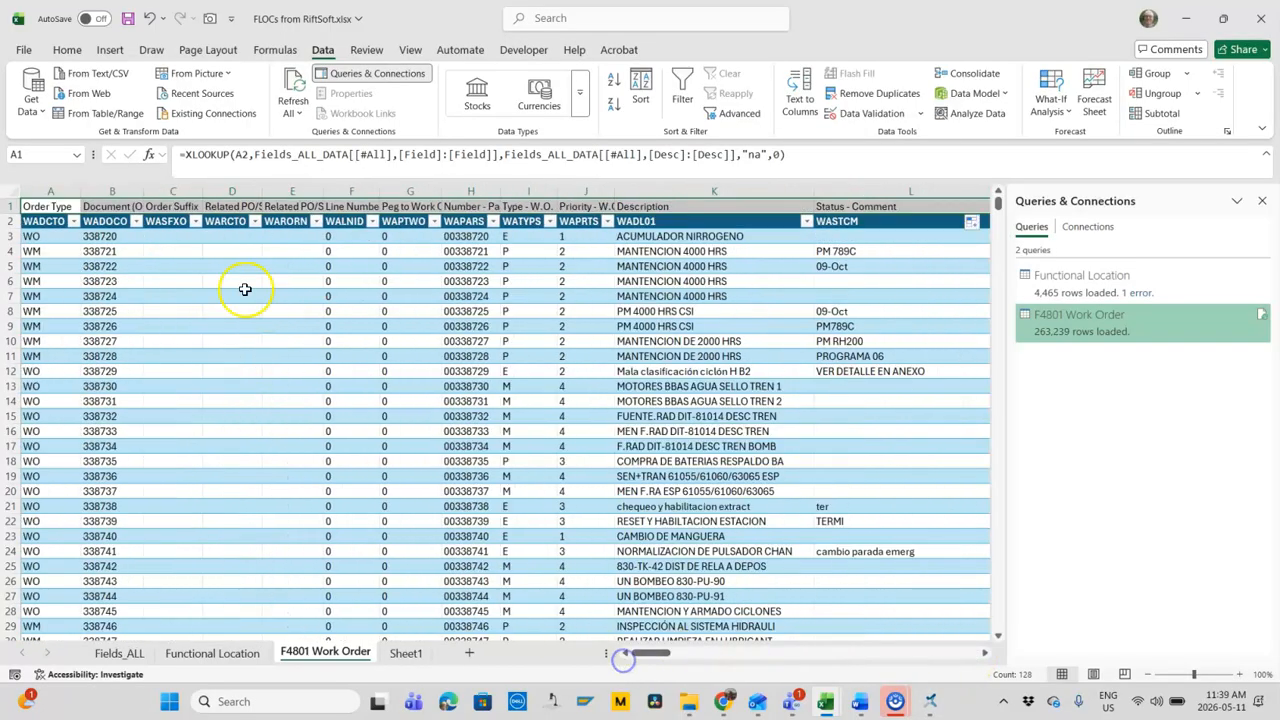
{"action": "left_click", "coordinate": [183, 271]}
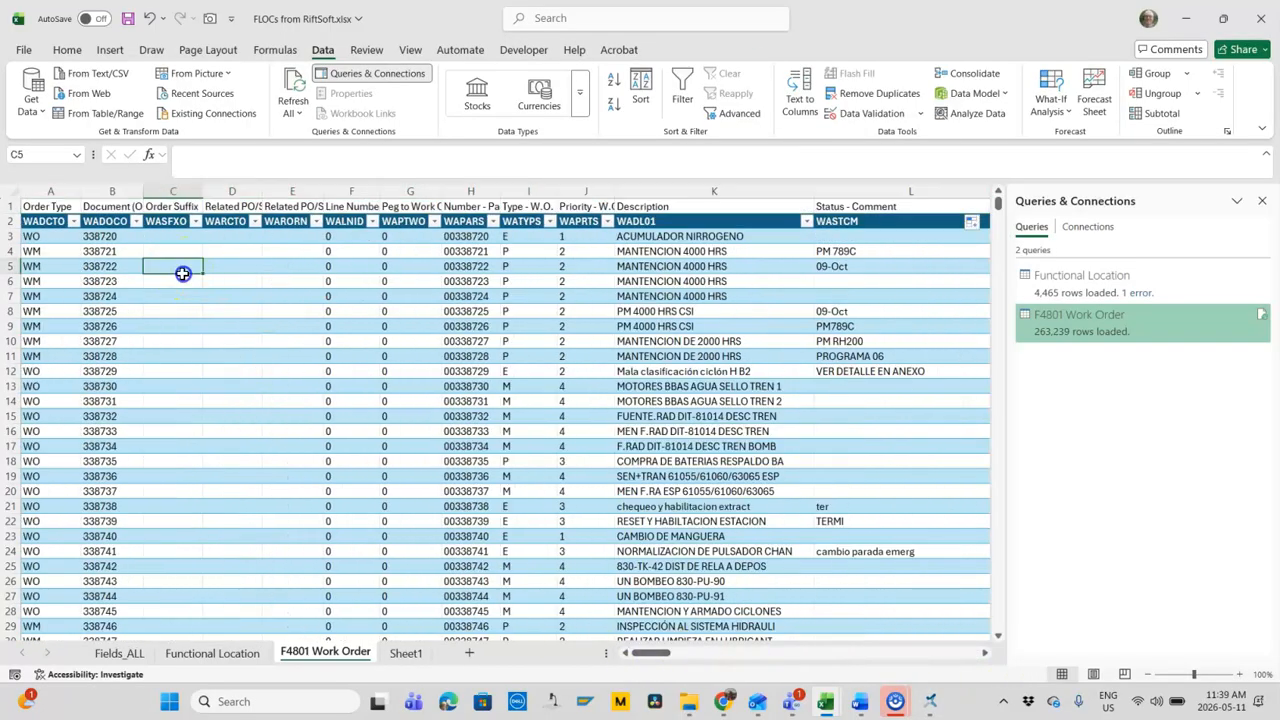
{"action": "left_click", "coordinate": [35, 207]}
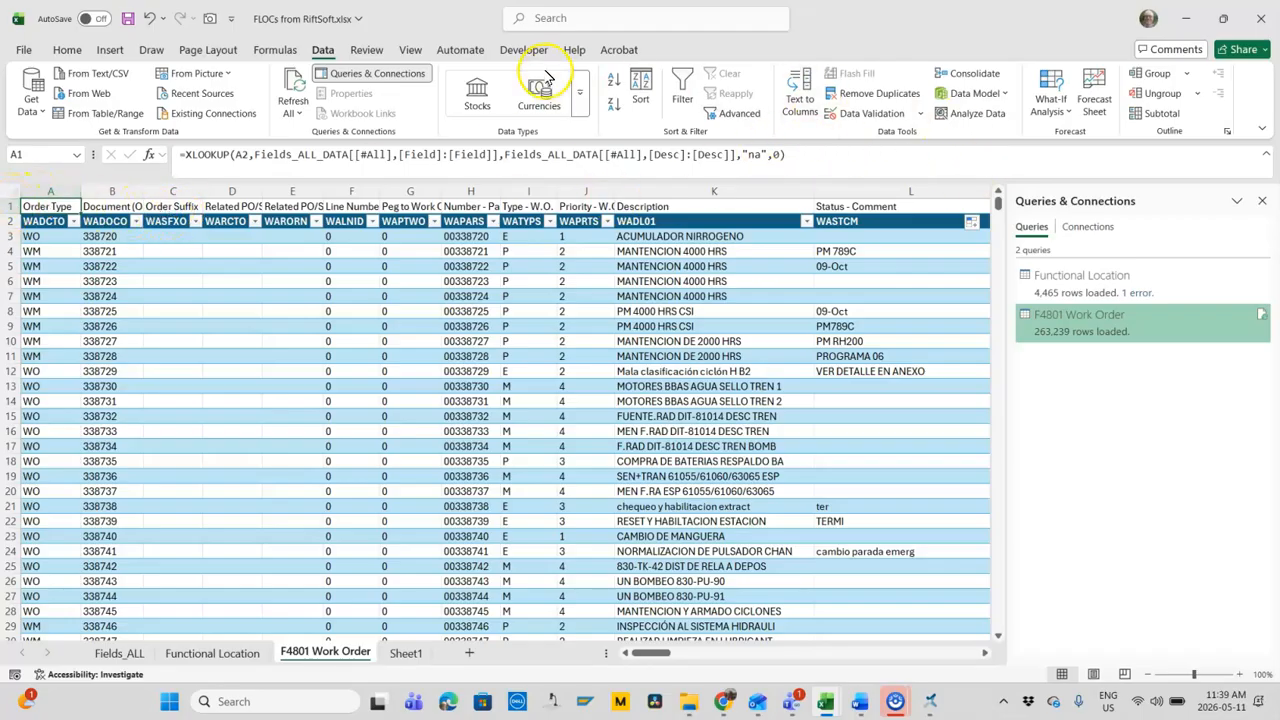
{"action": "left_click", "coordinate": [276, 52]}
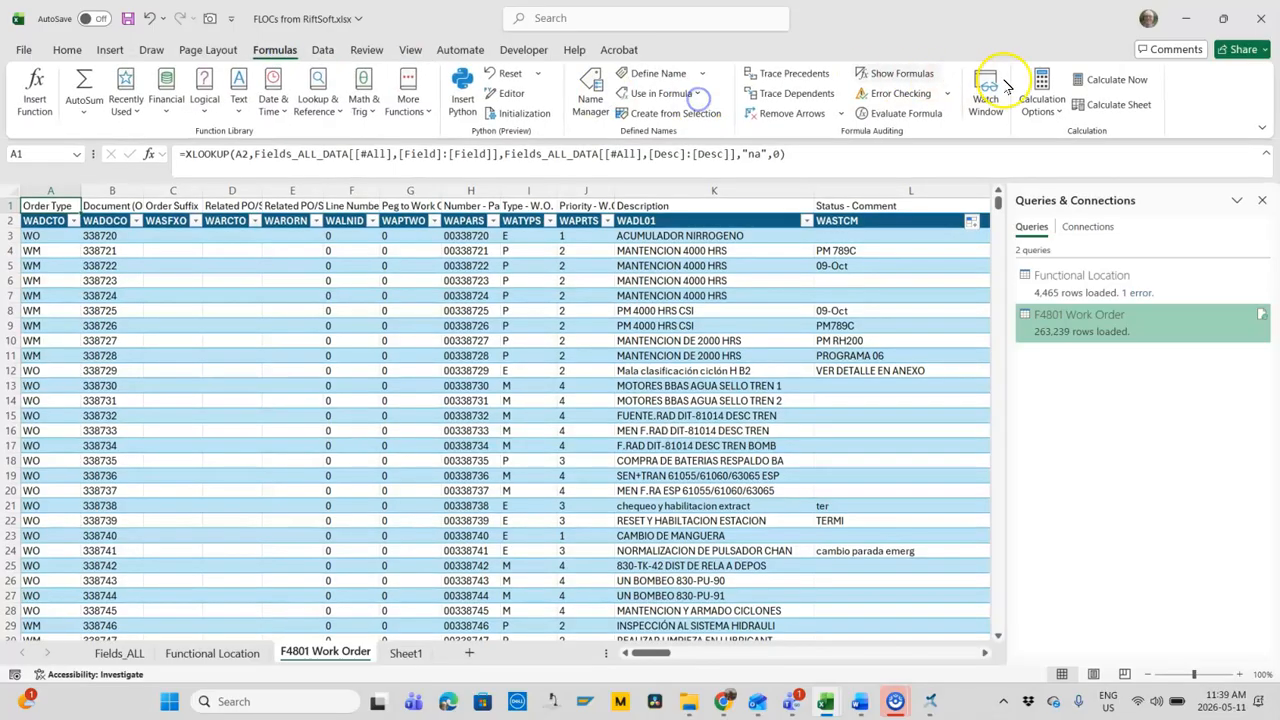
{"action": "left_click", "coordinate": [1042, 100]}
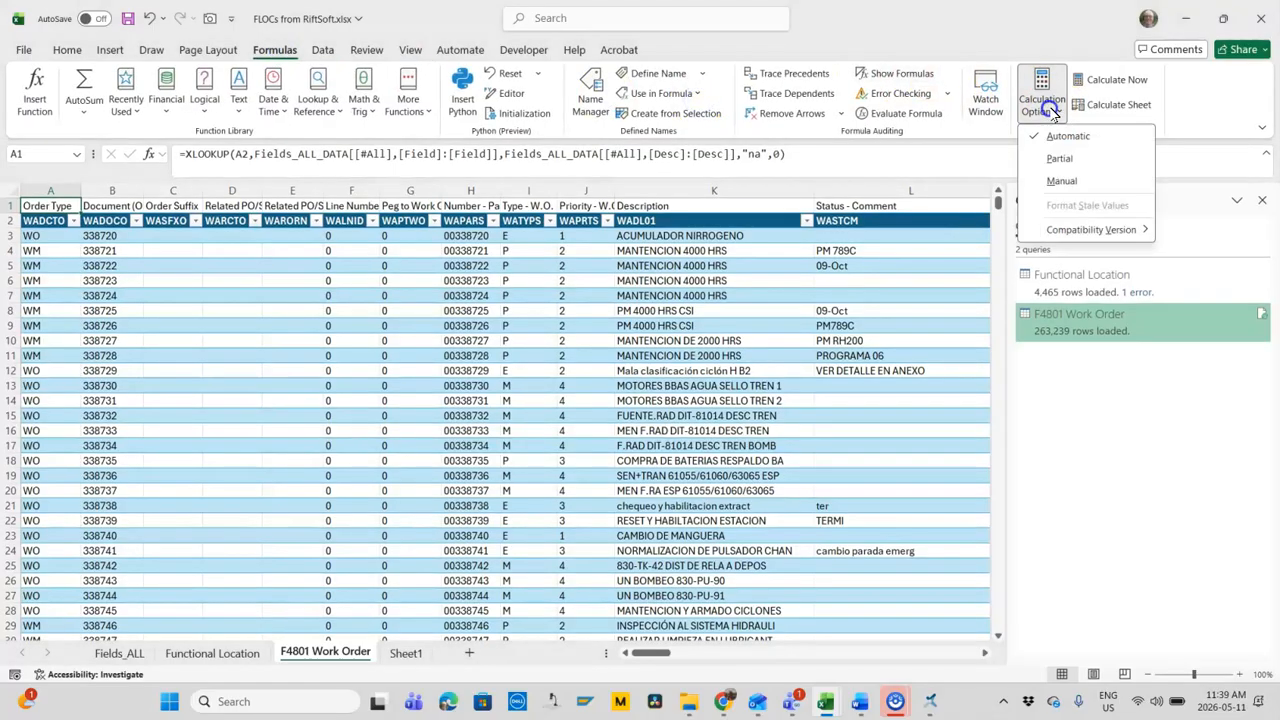
{"action": "left_click", "coordinate": [1062, 181]}
{"action": "left_click", "coordinate": [165, 265]}
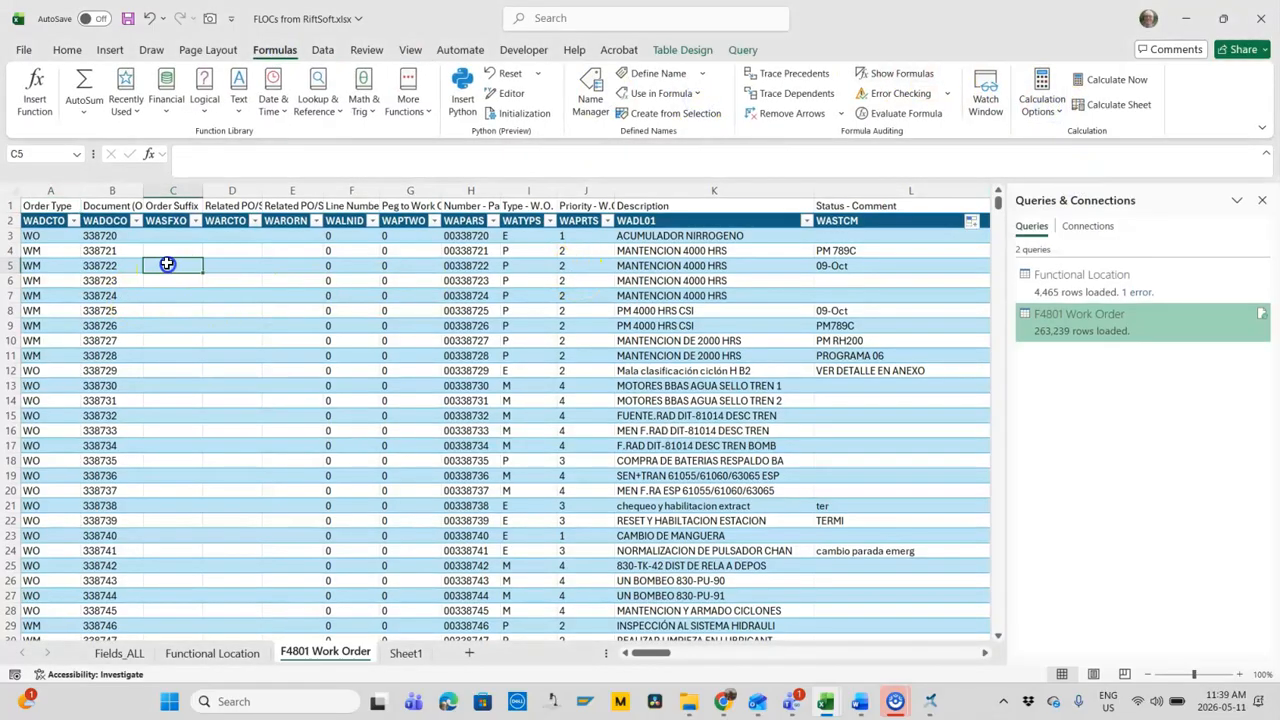
{"action": "left_click", "coordinate": [268, 306]}
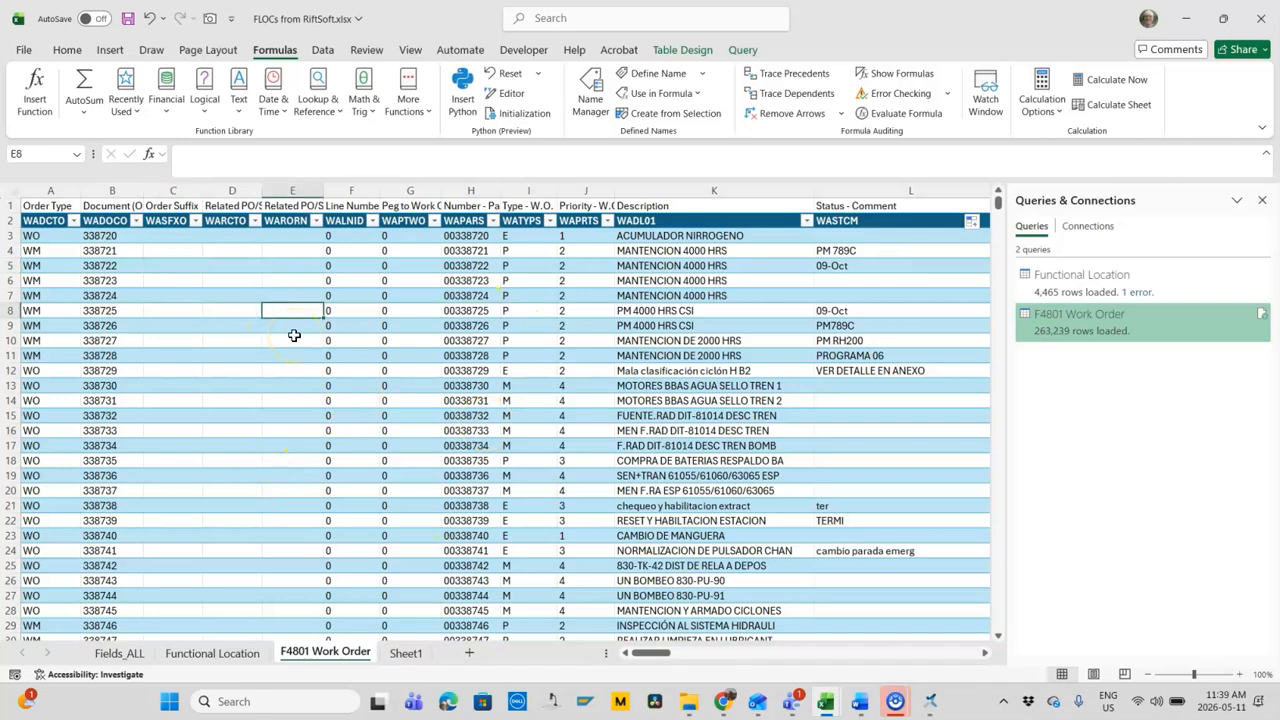
Step: Copy the lookup cell F1 above the WALNID header and paste it back onto itself
{"action": "left_click", "coordinate": [347, 206]}
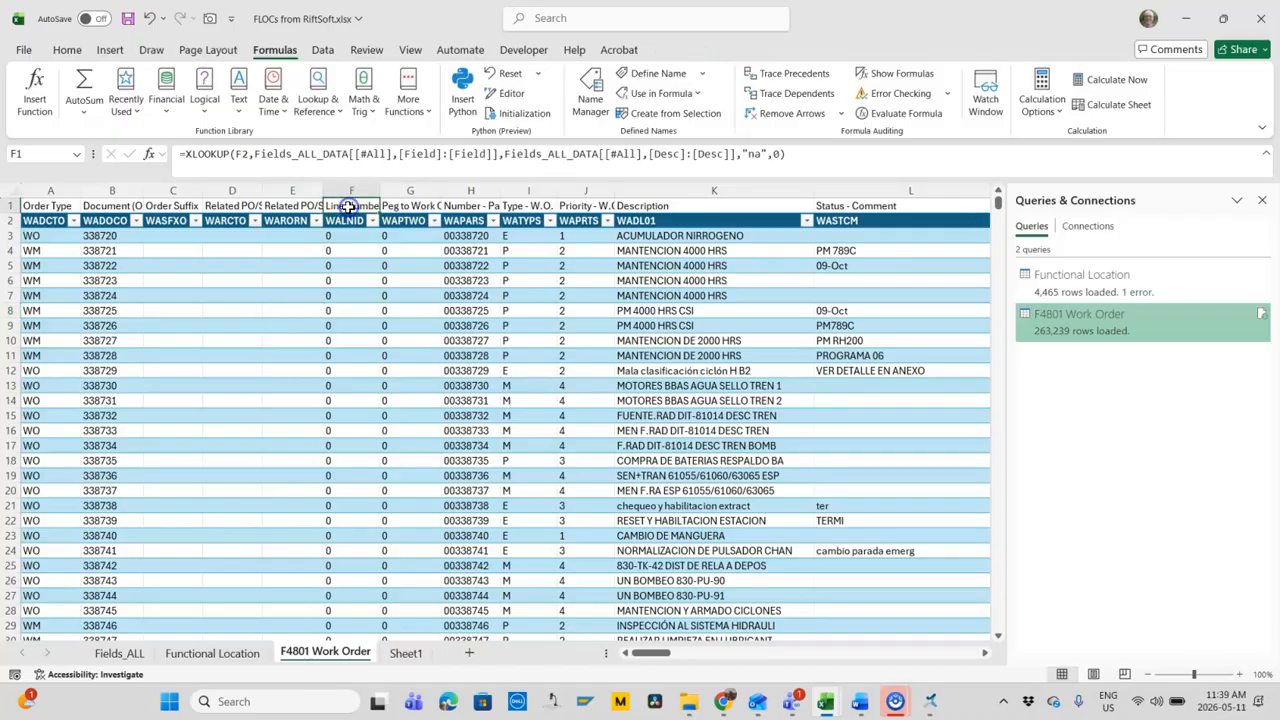
{"action": "key", "text": "ctrl+c"}
{"action": "left_click", "coordinate": [354, 204]}
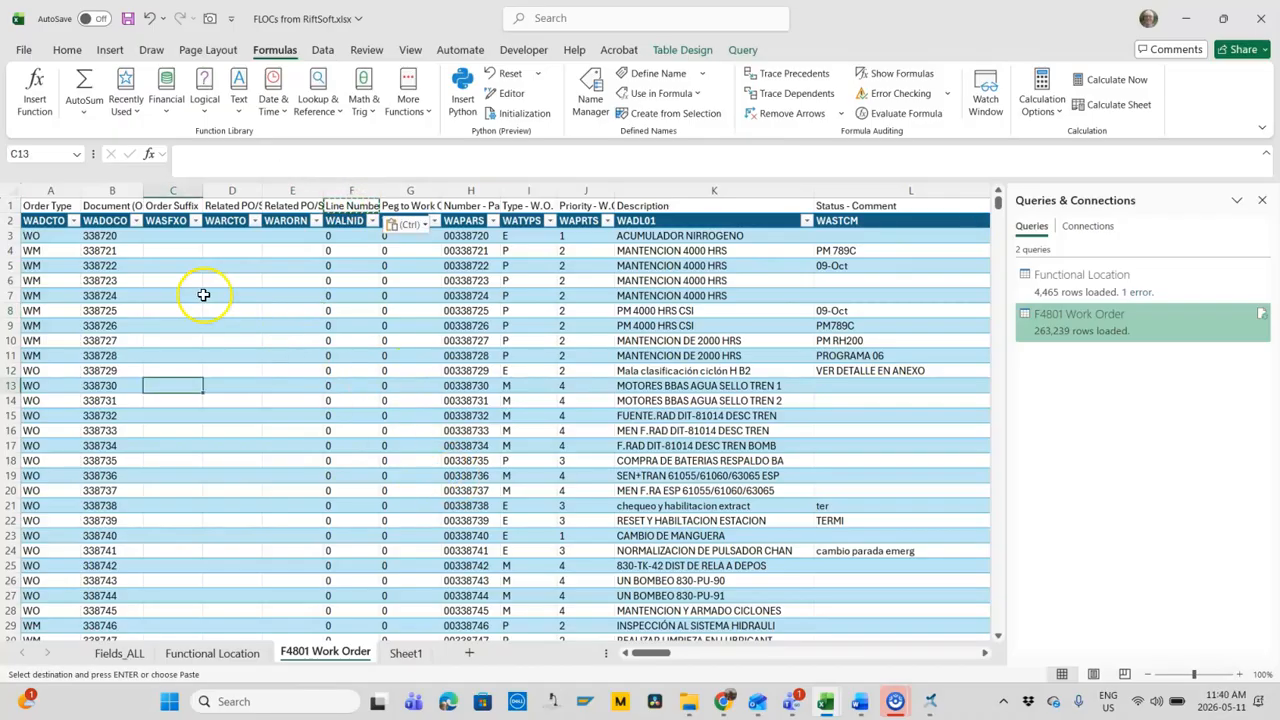
Step: Look through the Functional Location and Fields_ALL sheets, then return to F4801 Work Order
{"action": "left_click", "coordinate": [212, 653]}
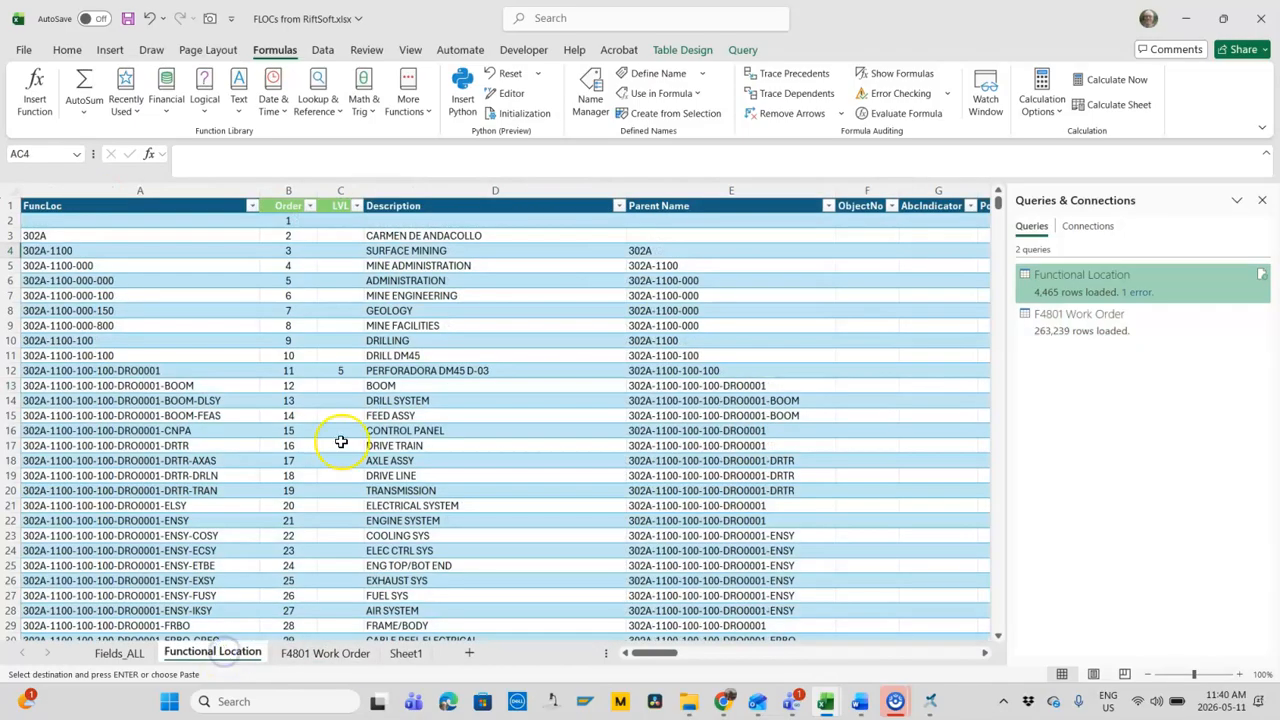
{"action": "left_click", "coordinate": [135, 655]}
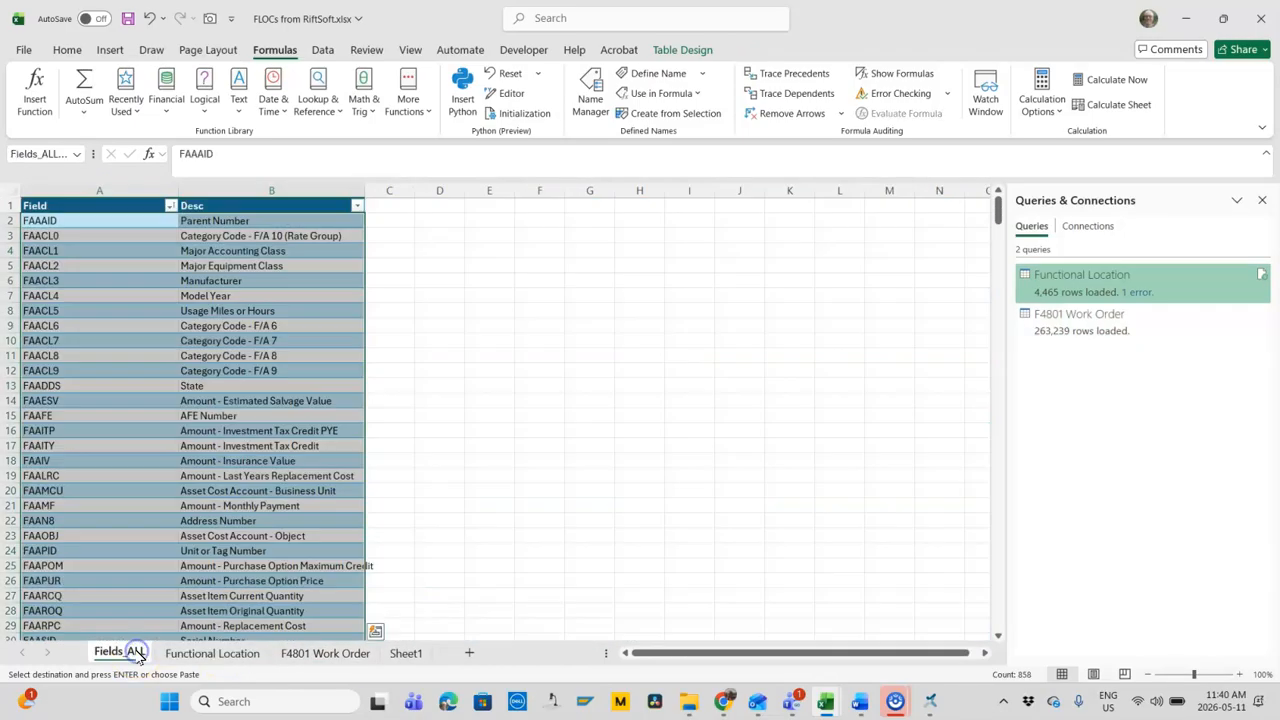
{"action": "left_click", "coordinate": [240, 653]}
{"action": "left_click", "coordinate": [328, 655]}
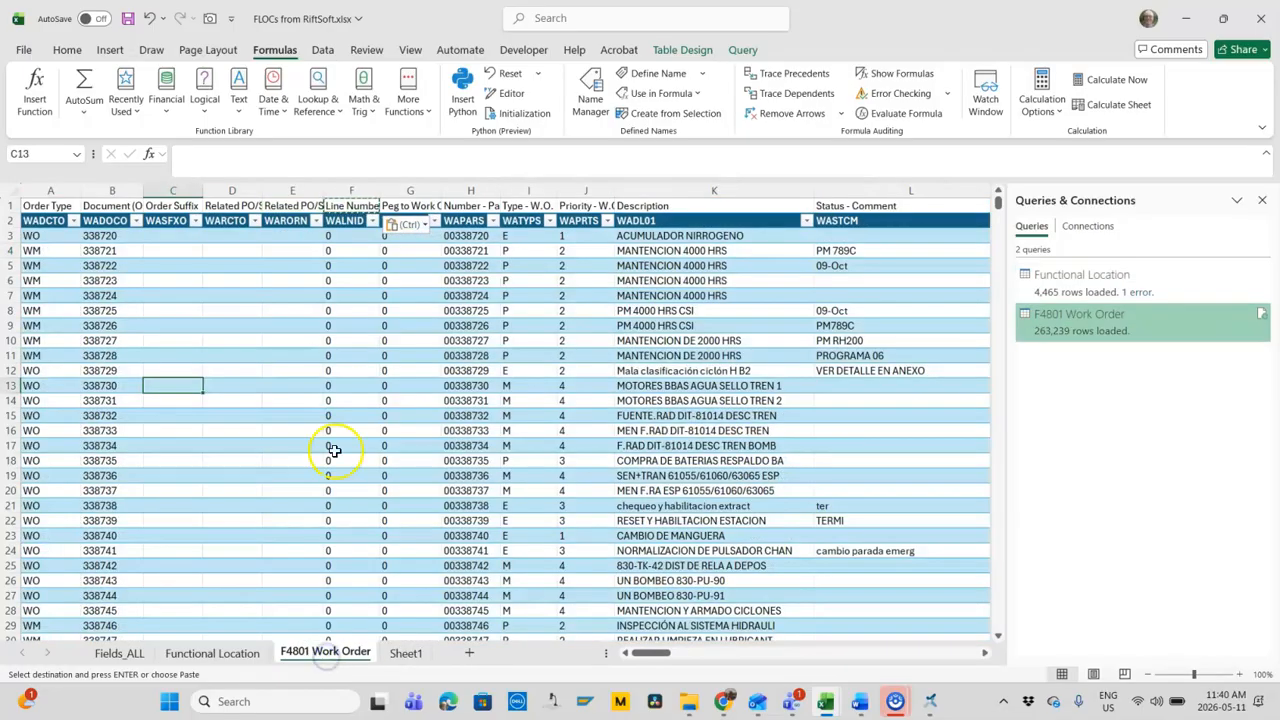
Step: Review the calculation options and save the workbook
{"action": "left_click", "coordinate": [288, 251]}
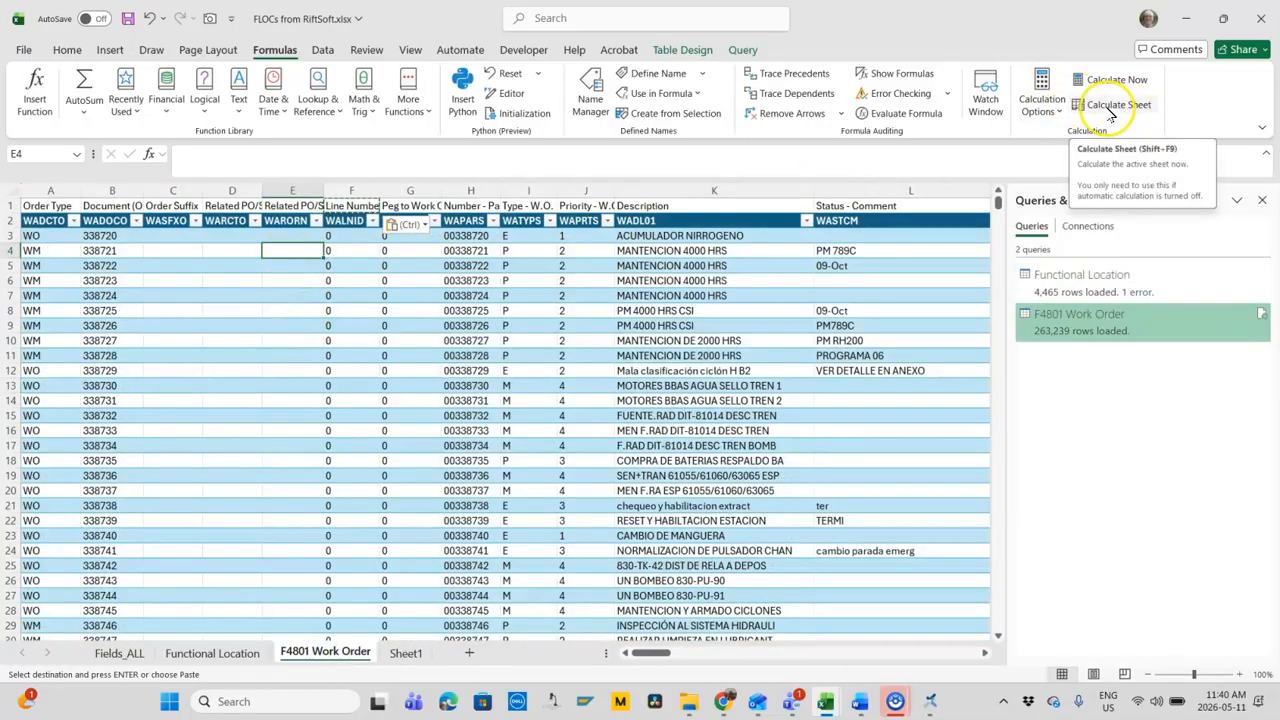
{"action": "left_click", "coordinate": [1048, 117]}
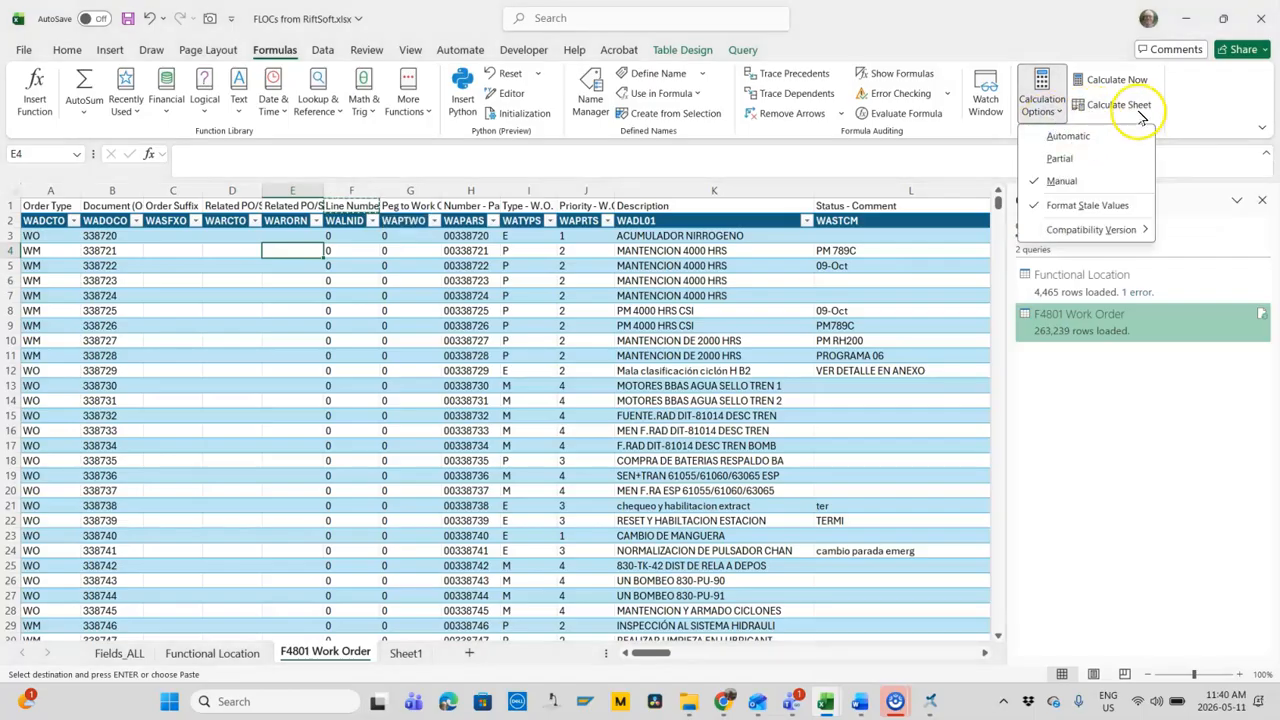
{"action": "left_click", "coordinate": [1100, 82]}
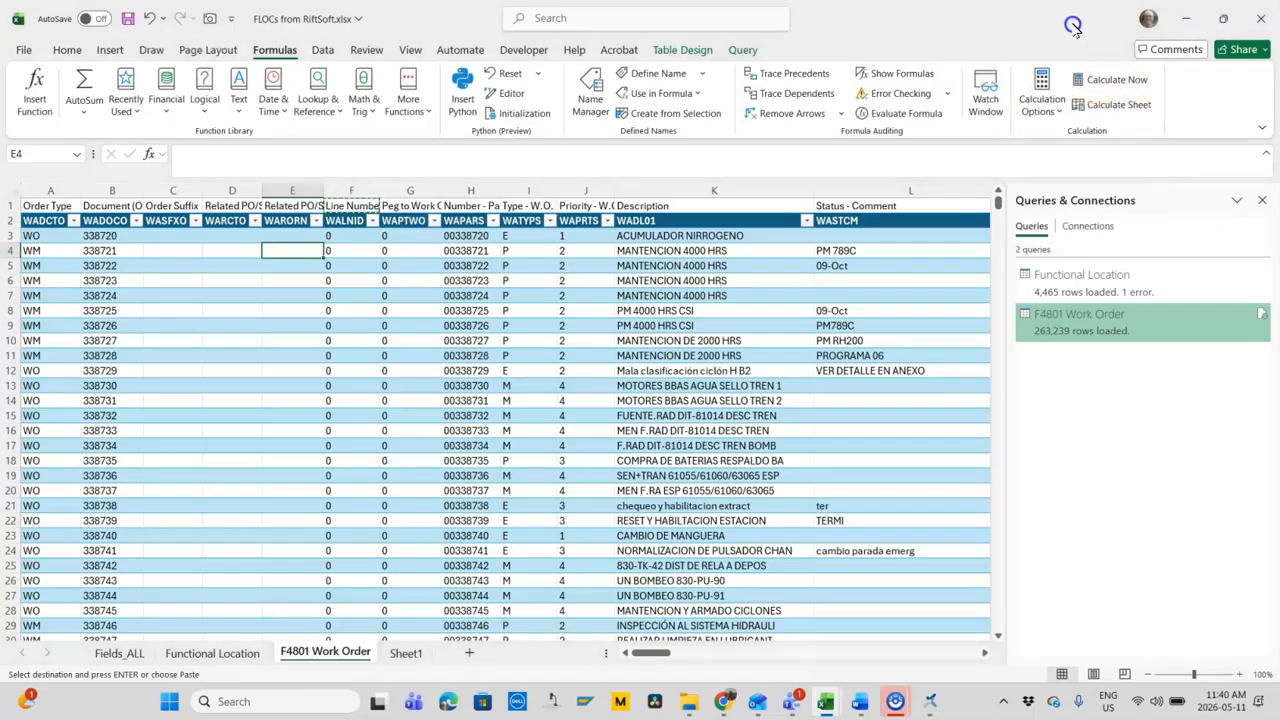
{"action": "left_click", "coordinate": [207, 240]}
{"action": "key", "text": "ctrl+s"}
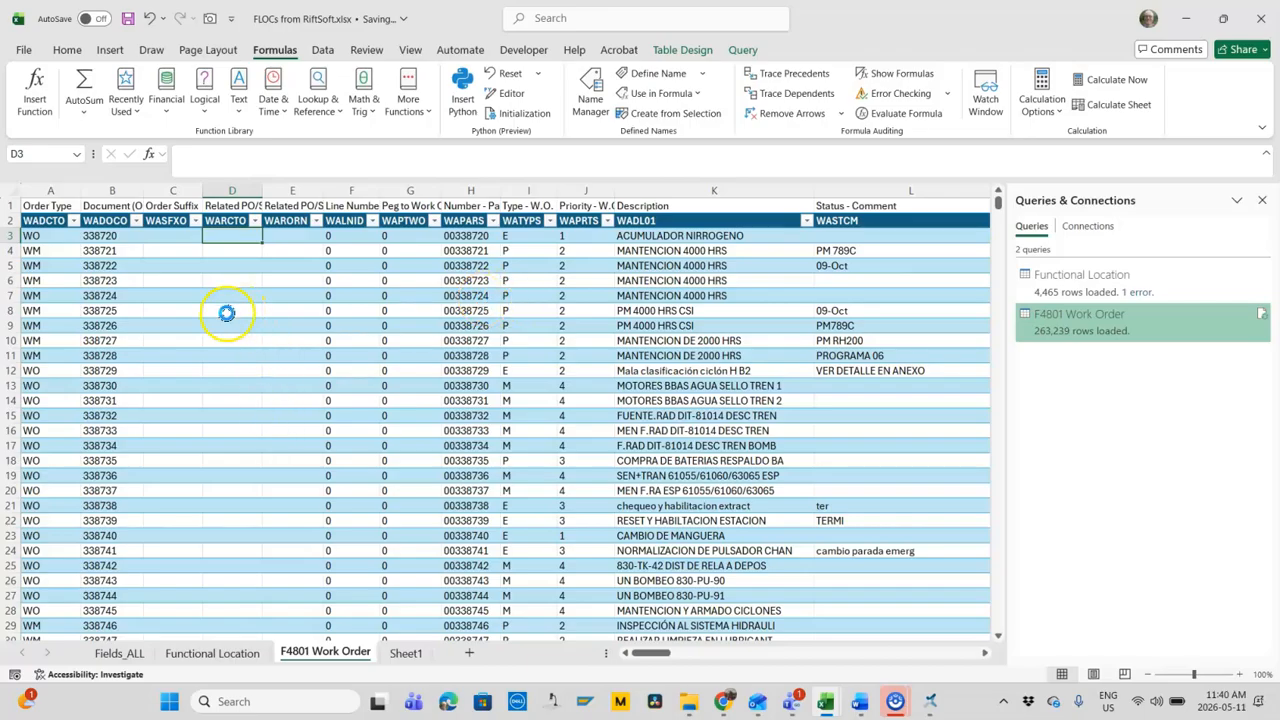
Step: Replace the XLOOKUP formulas in row 1 of F4801 Work Order with their values
{"action": "left_click", "coordinate": [10, 205]}
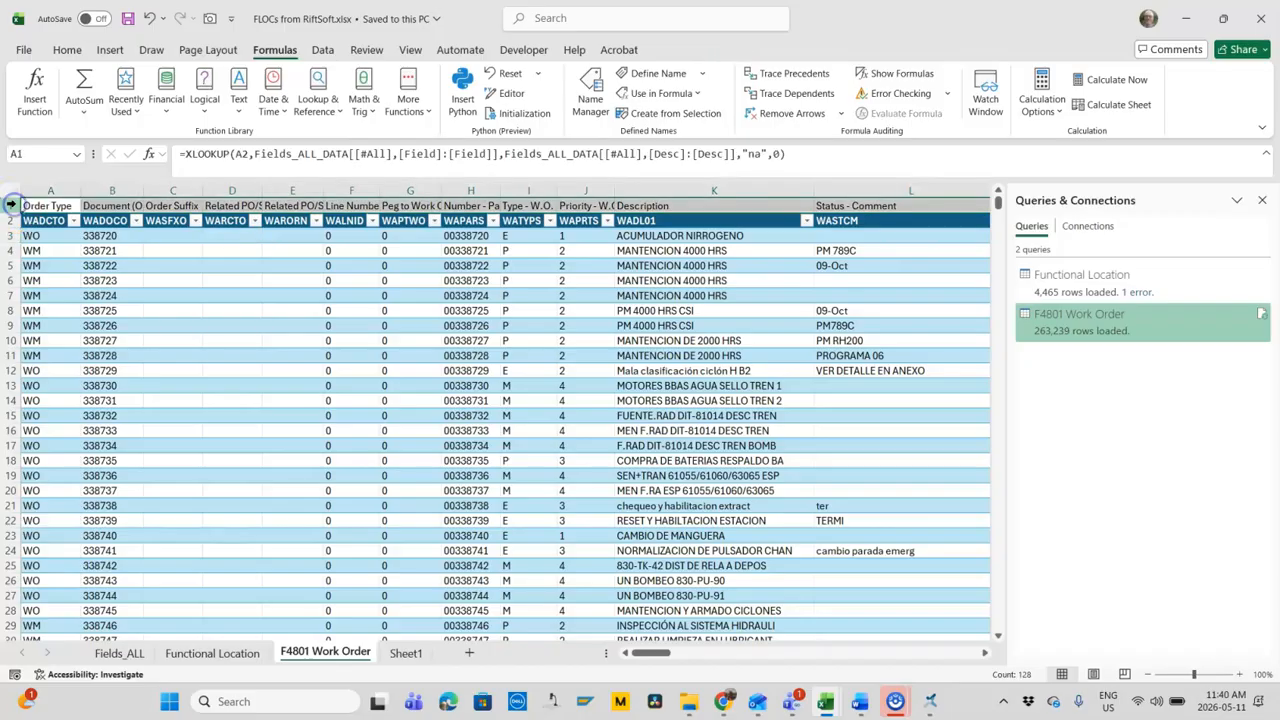
{"action": "left_click", "coordinate": [226, 344]}
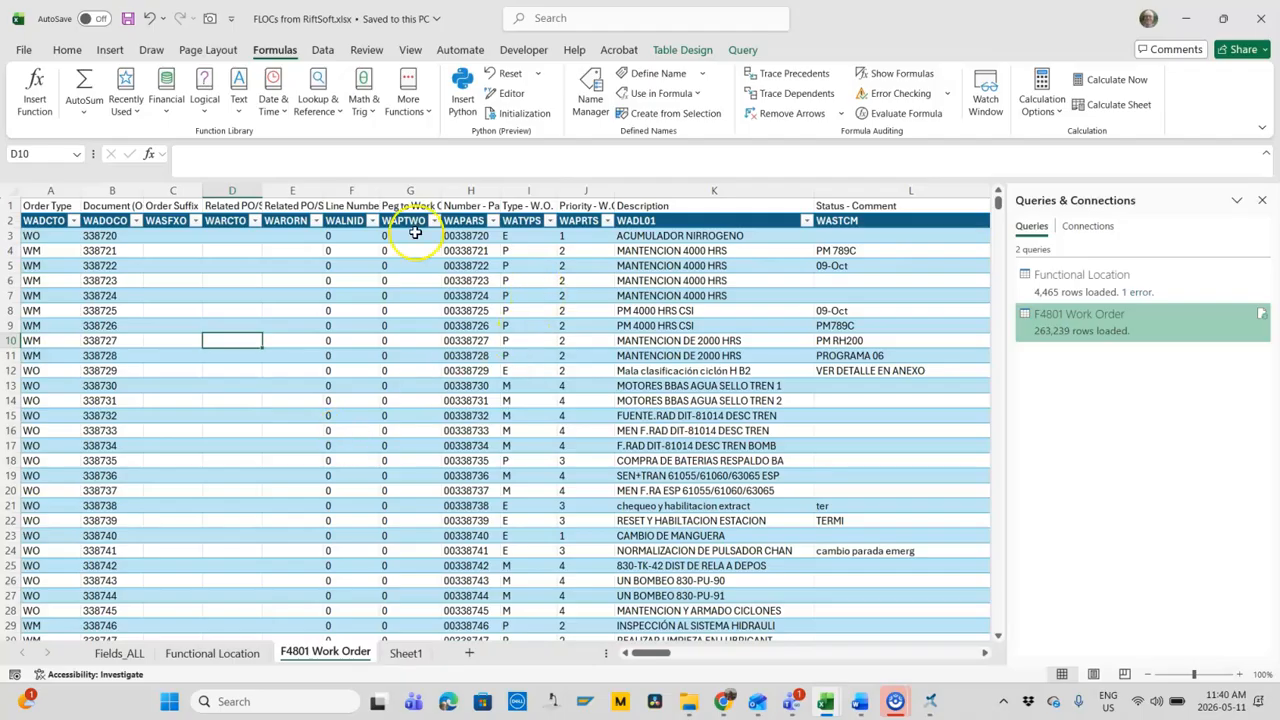
{"action": "left_click", "coordinate": [12, 206]}
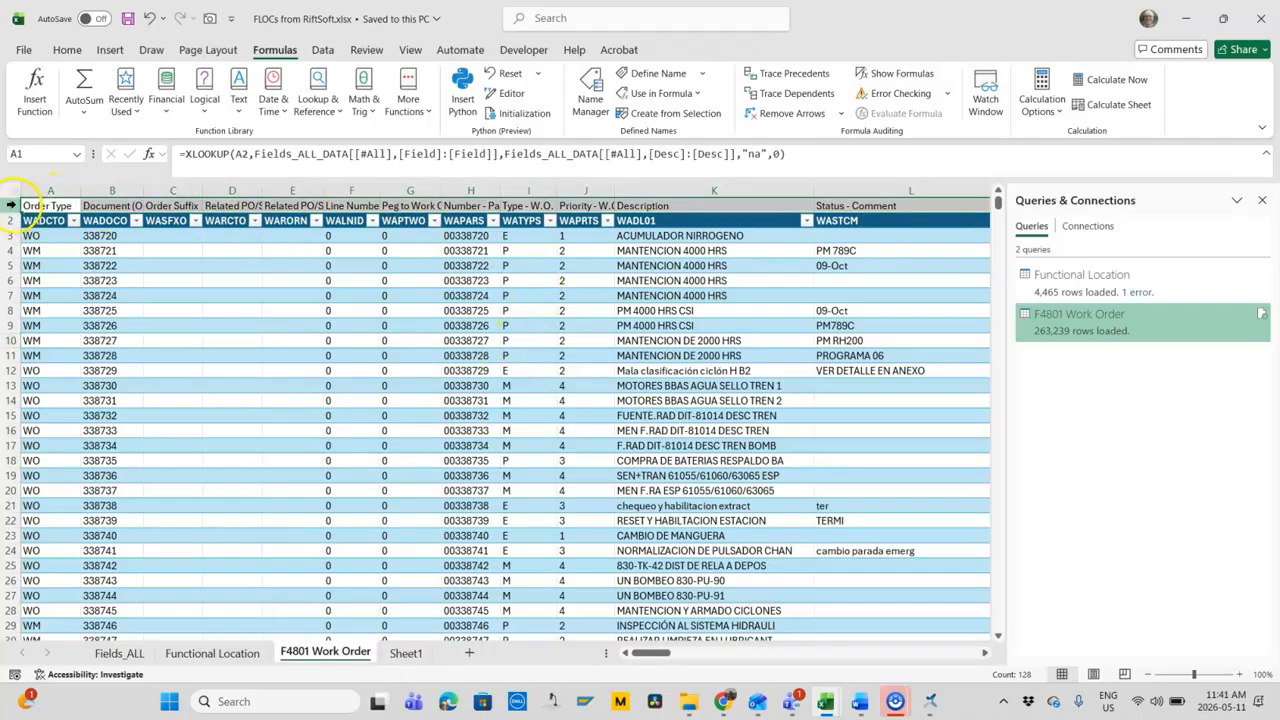
{"action": "key", "text": "ctrl+c"}
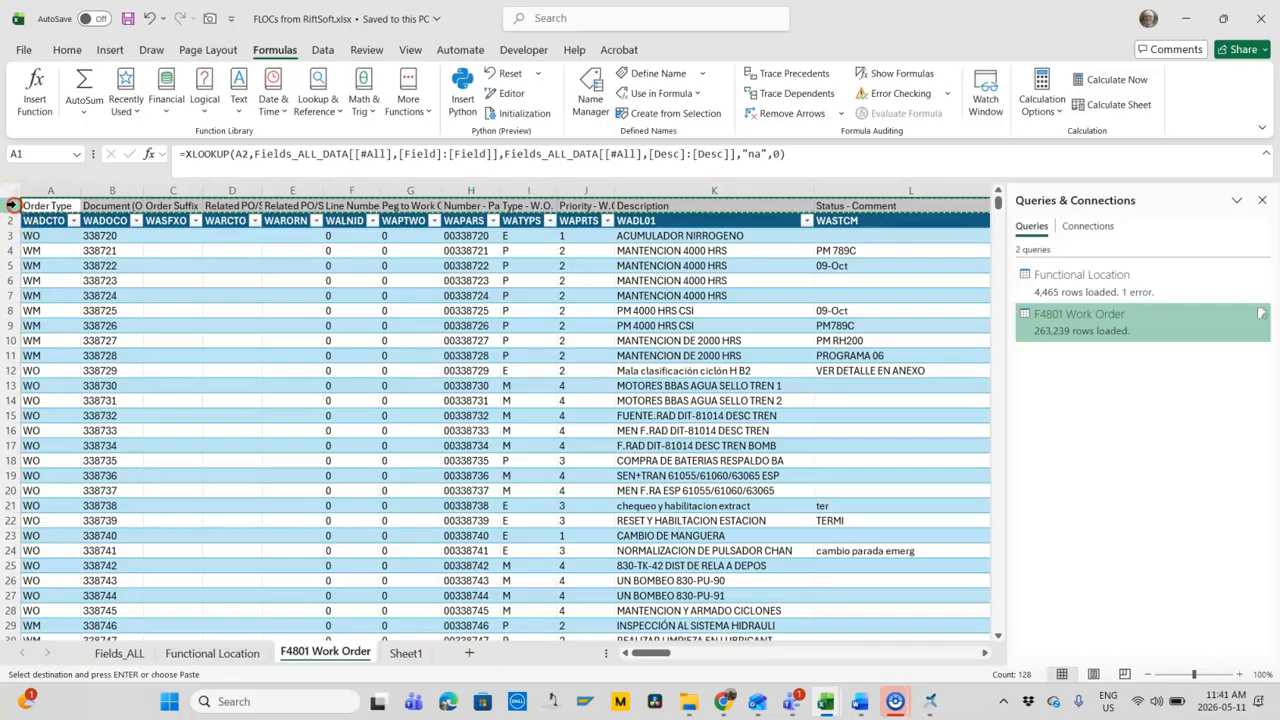
{"action": "right_click", "coordinate": [13, 205]}
{"action": "left_click", "coordinate": [77, 315]}
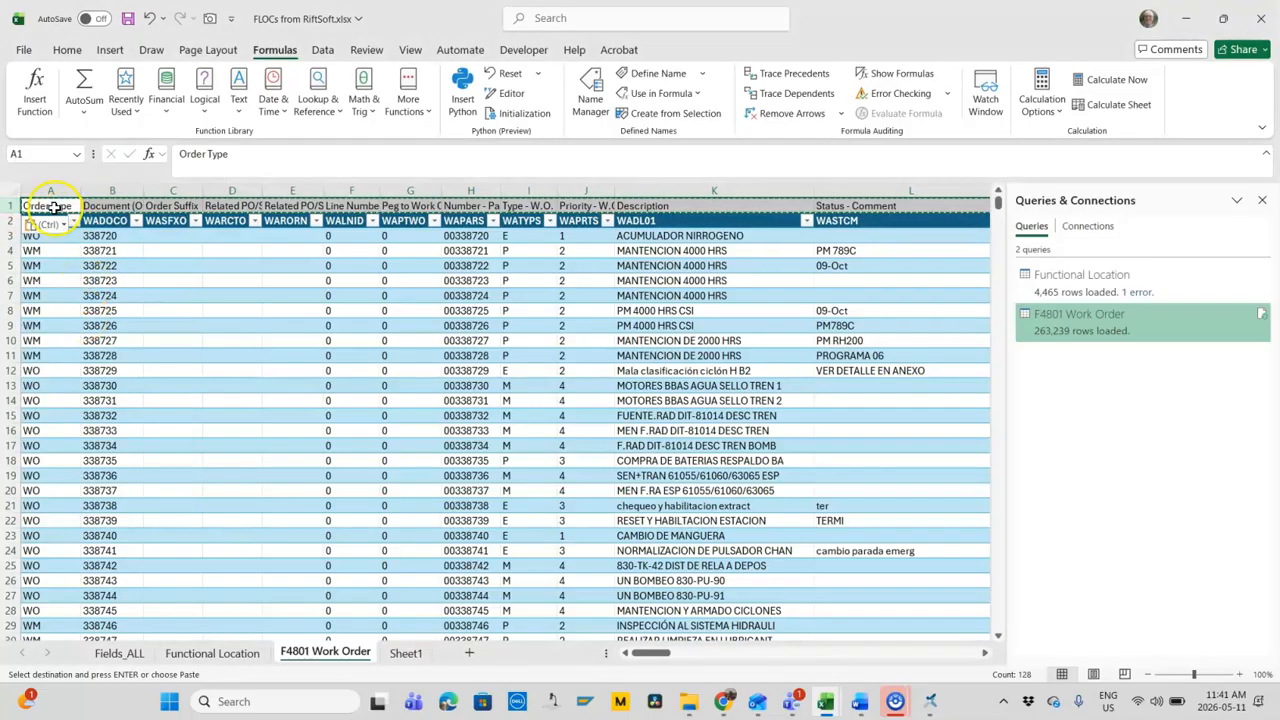
Step: Search the row 1 descriptions of F4801 Work Order for "asset"
{"action": "left_click", "coordinate": [14, 206]}
{"action": "key", "text": "ctrl+f"}
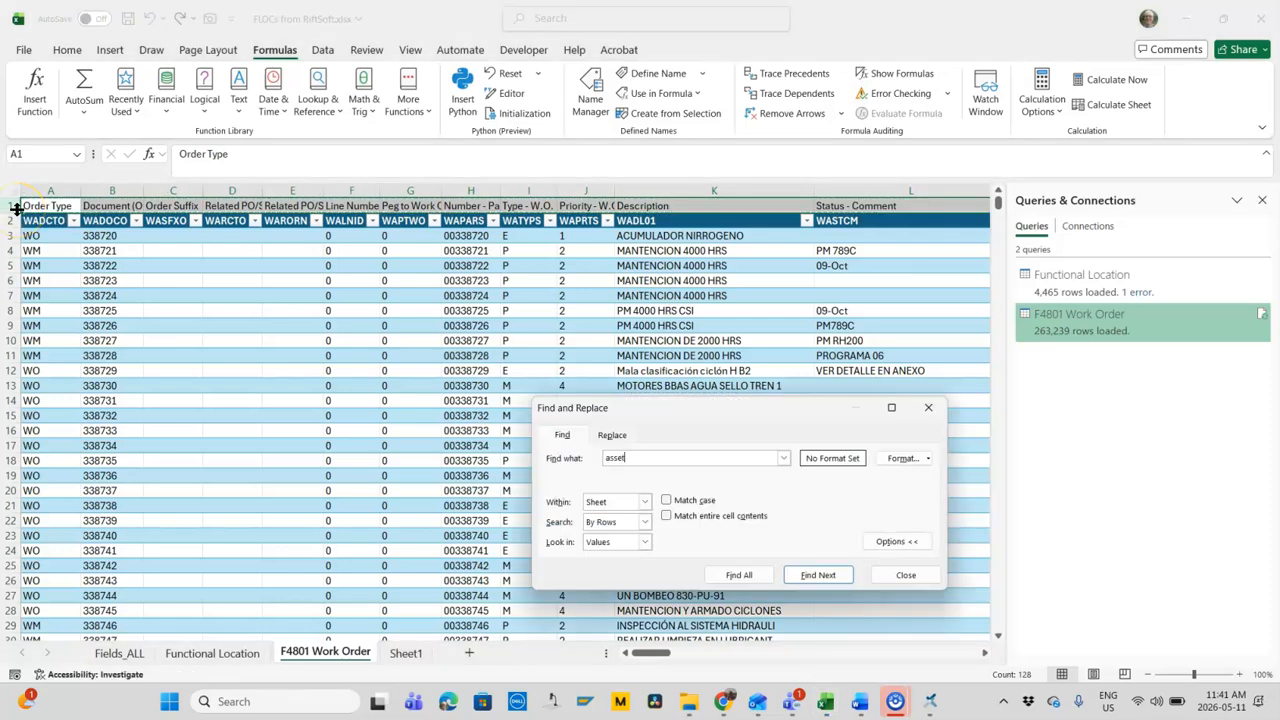
{"action": "type", "text": "asset"}
{"action": "key", "text": "Return"}
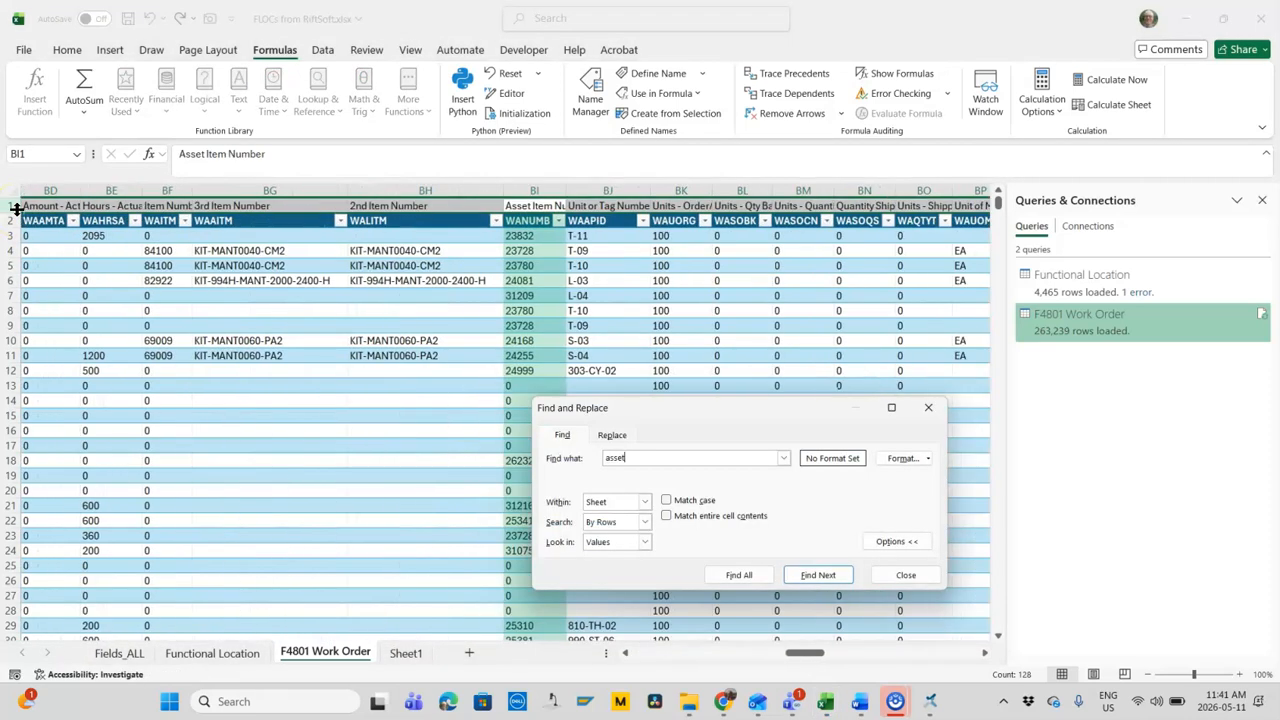
Step: Examine the Asset Item Number (WANUMB) and Unit or Tag Number (WAAPID) columns, and close the search
{"action": "left_click", "coordinate": [555, 240]}
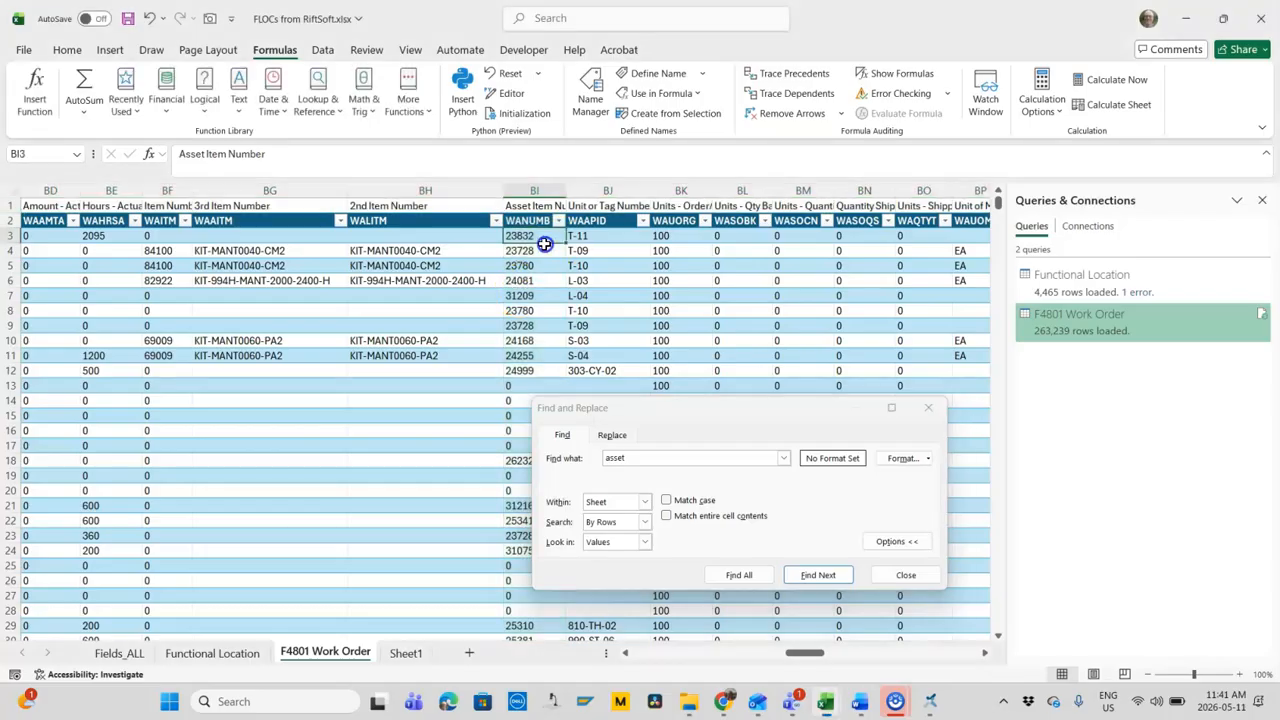
{"action": "left_click", "coordinate": [544, 266]}
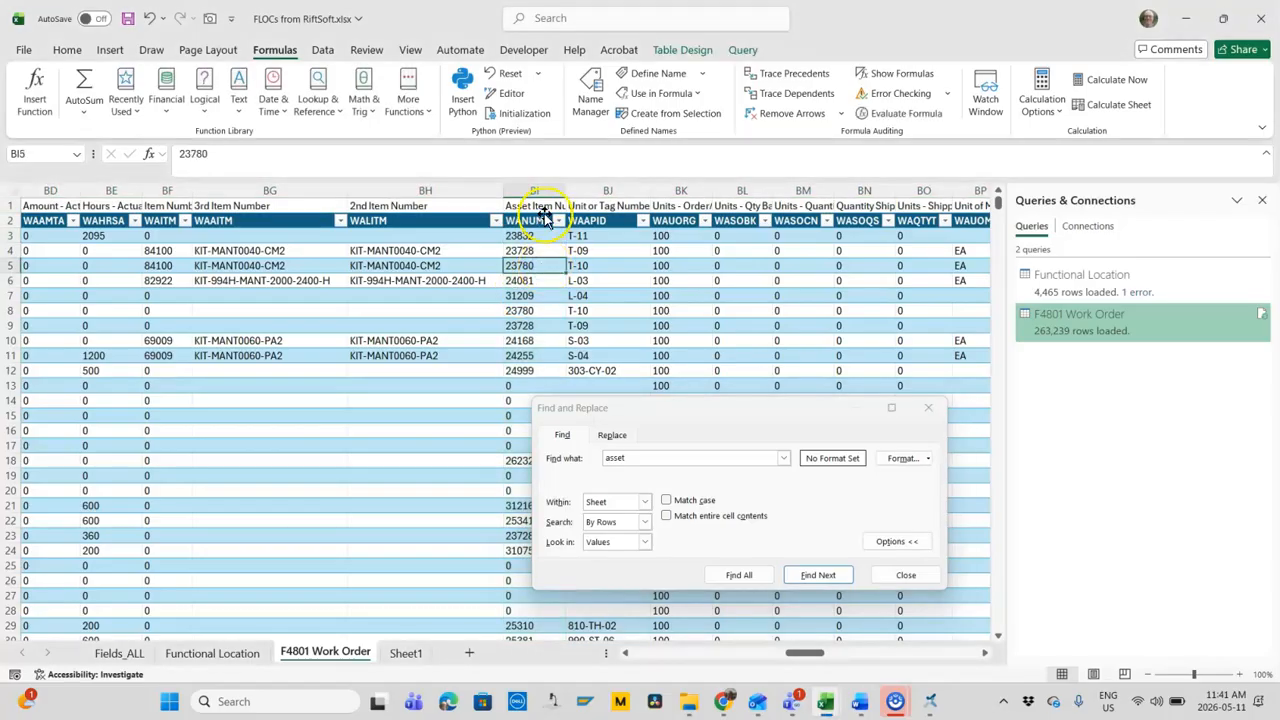
{"action": "left_click", "coordinate": [540, 235]}
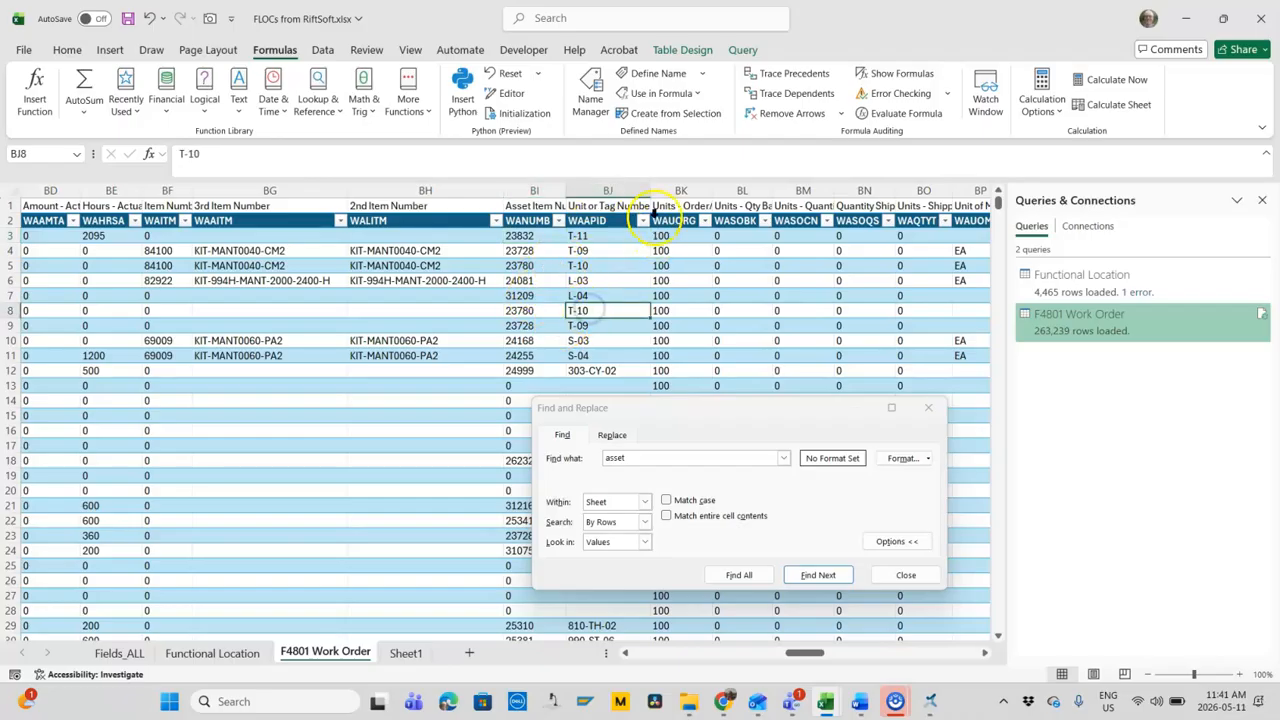
{"action": "double_click", "coordinate": [622, 339]}
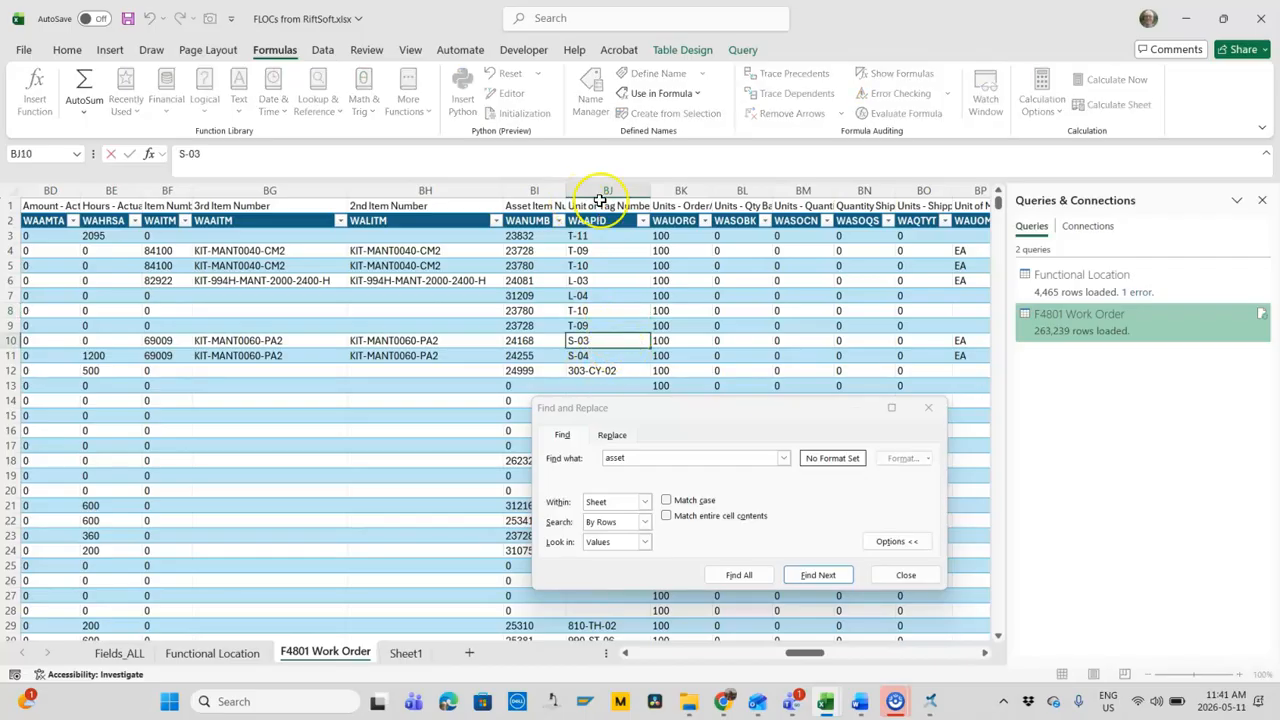
{"action": "left_click", "coordinate": [612, 315]}
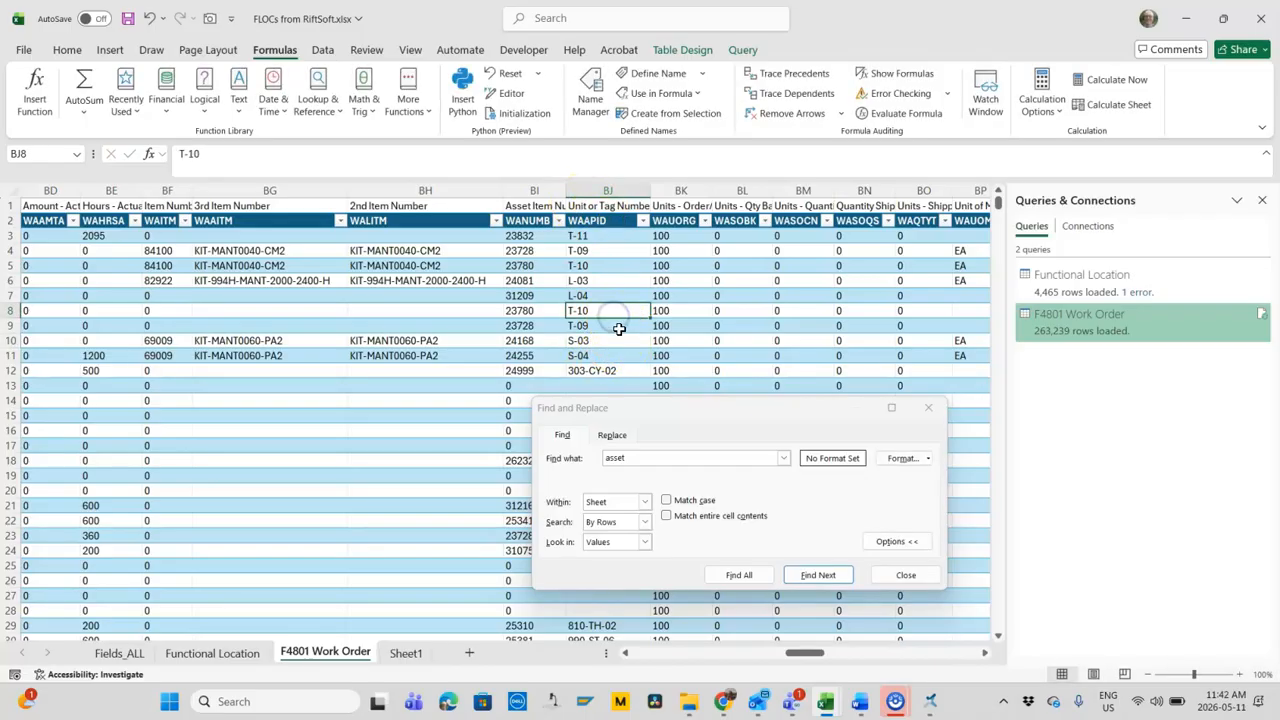
{"action": "left_click", "coordinate": [928, 407]}
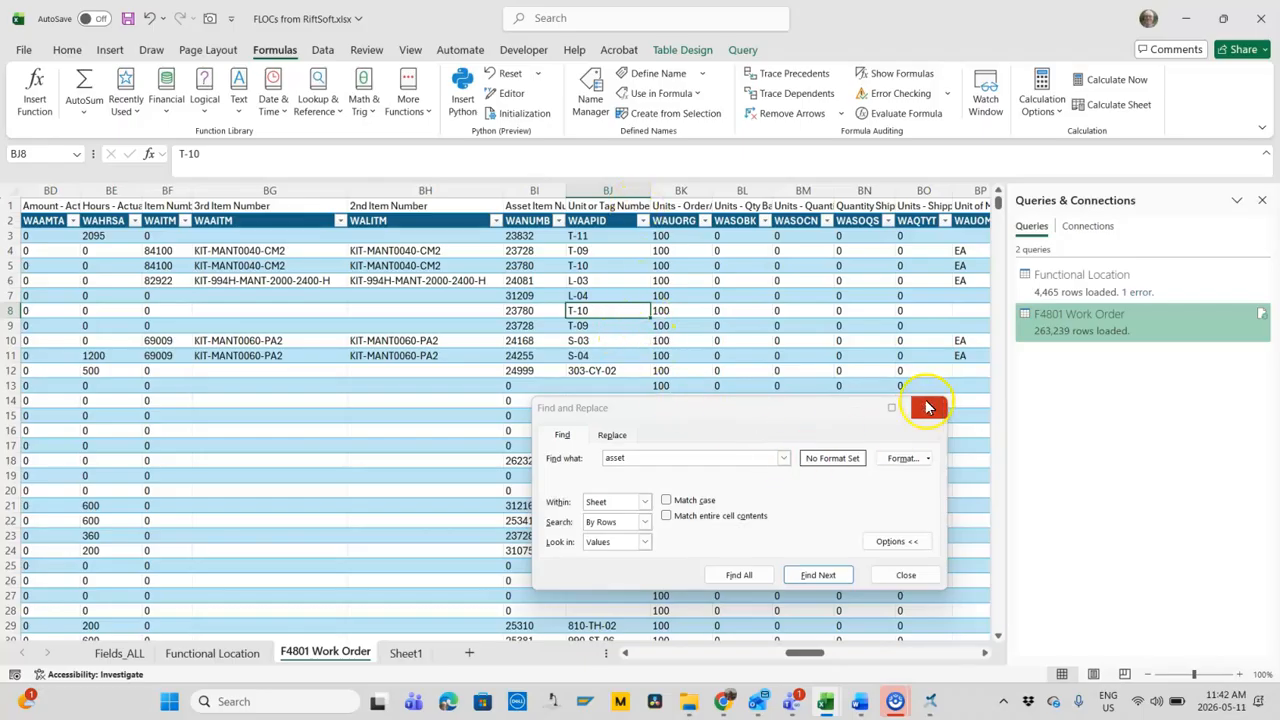
Step: Insert a table column after WAAPID and enter Unit or Tag Number_Cleansed as its description in BK1
{"action": "right_click", "coordinate": [670, 190]}
{"action": "left_click", "coordinate": [715, 350]}
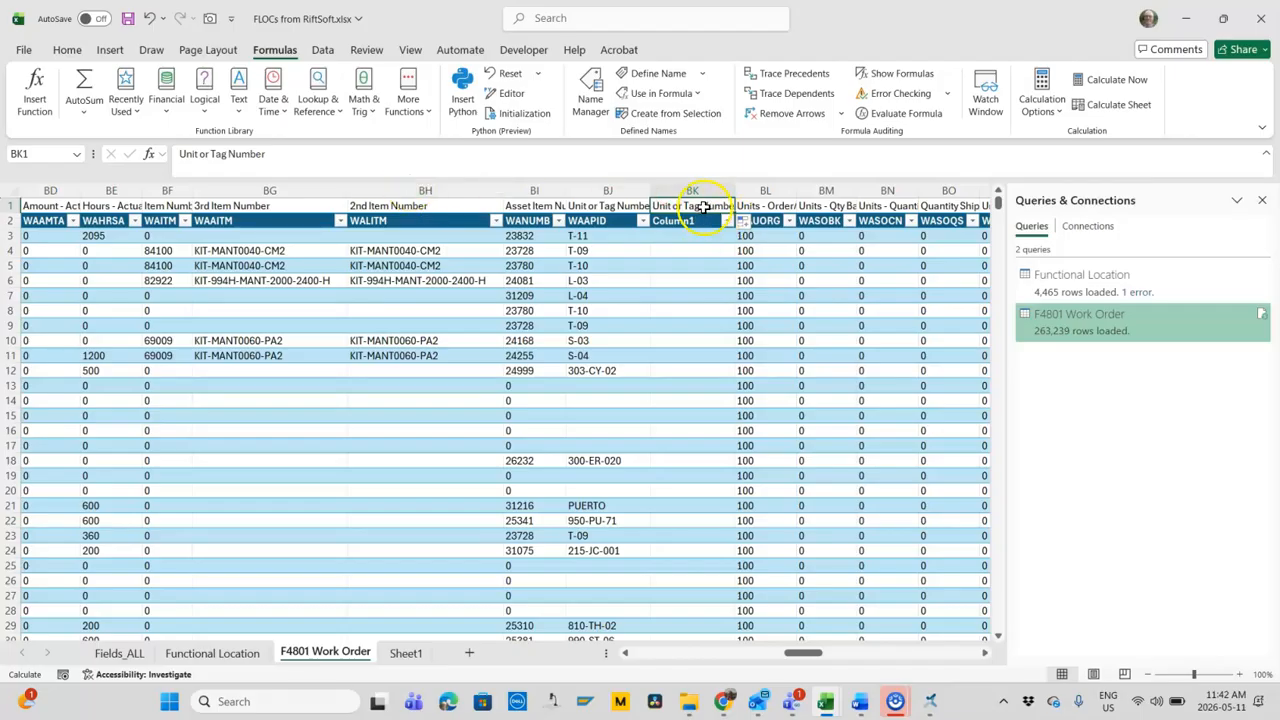
{"action": "left_click", "coordinate": [496, 155]}
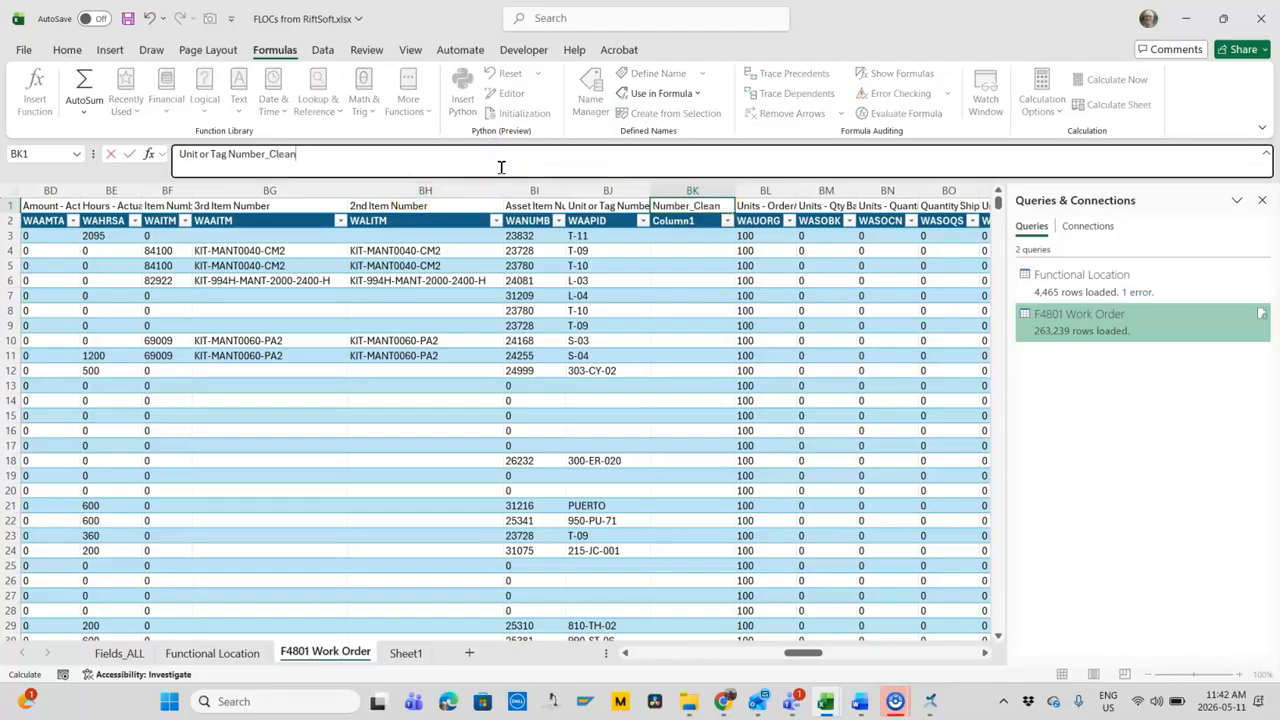
{"action": "key", "text": "Return"}
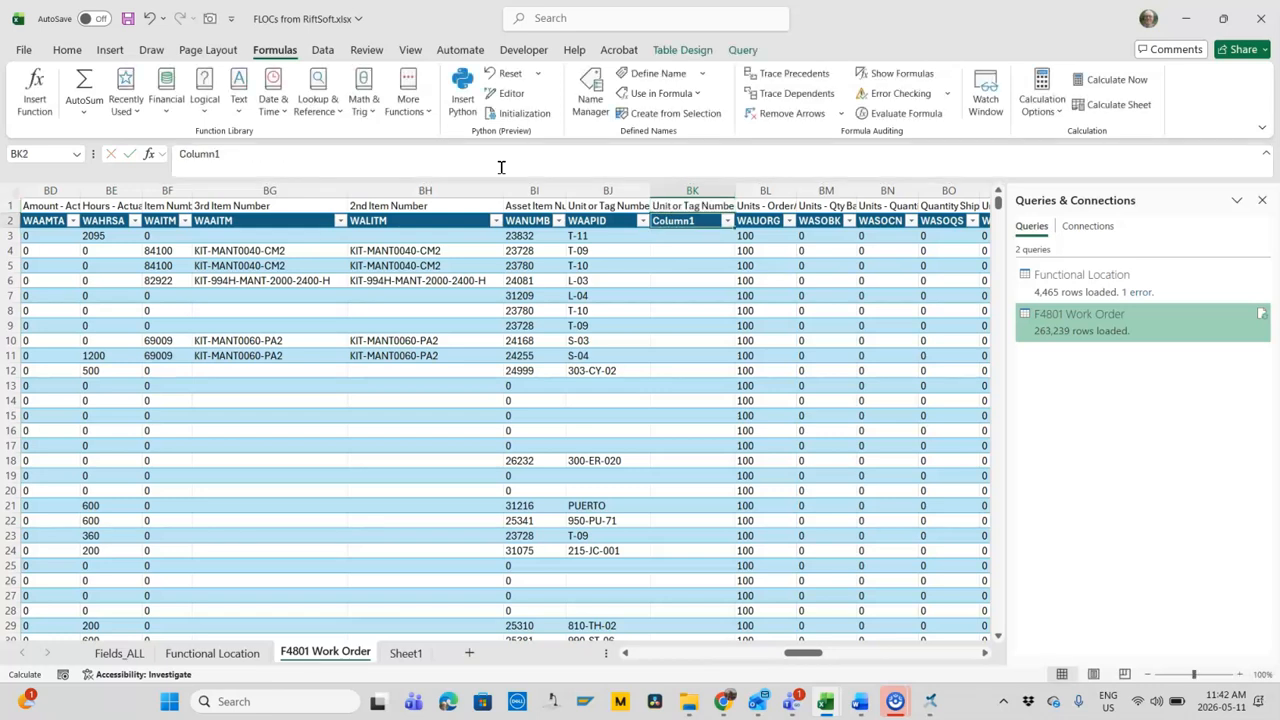
Step: Copy the Unit or Tag Number_Cleansed label from BK1 into the new column's table header in BK2
{"action": "left_click", "coordinate": [679, 224]}
{"action": "left_click", "coordinate": [681, 207]}
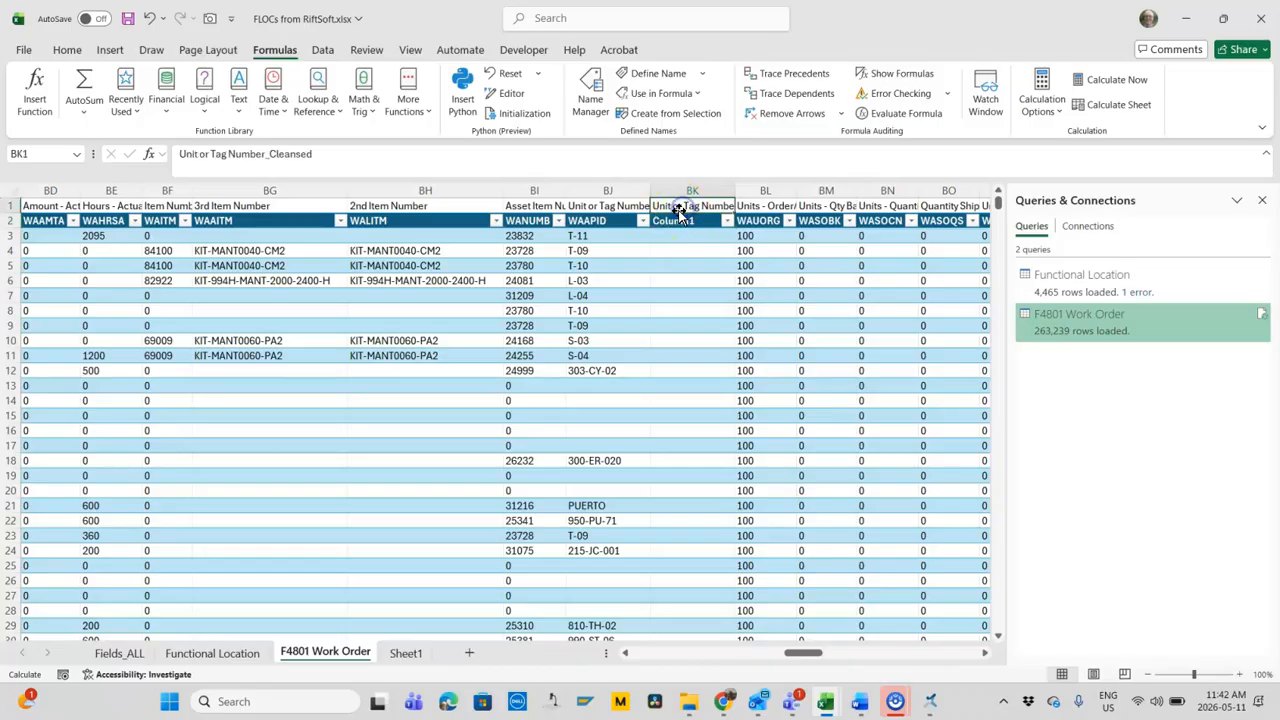
{"action": "key", "text": "ctrl+c"}
{"action": "left_click", "coordinate": [679, 220]}
{"action": "key", "text": "ctrl+v"}
{"action": "key", "text": "Return"}
{"action": "left_click", "coordinate": [67, 49]}
{"action": "left_click", "coordinate": [238, 661]}
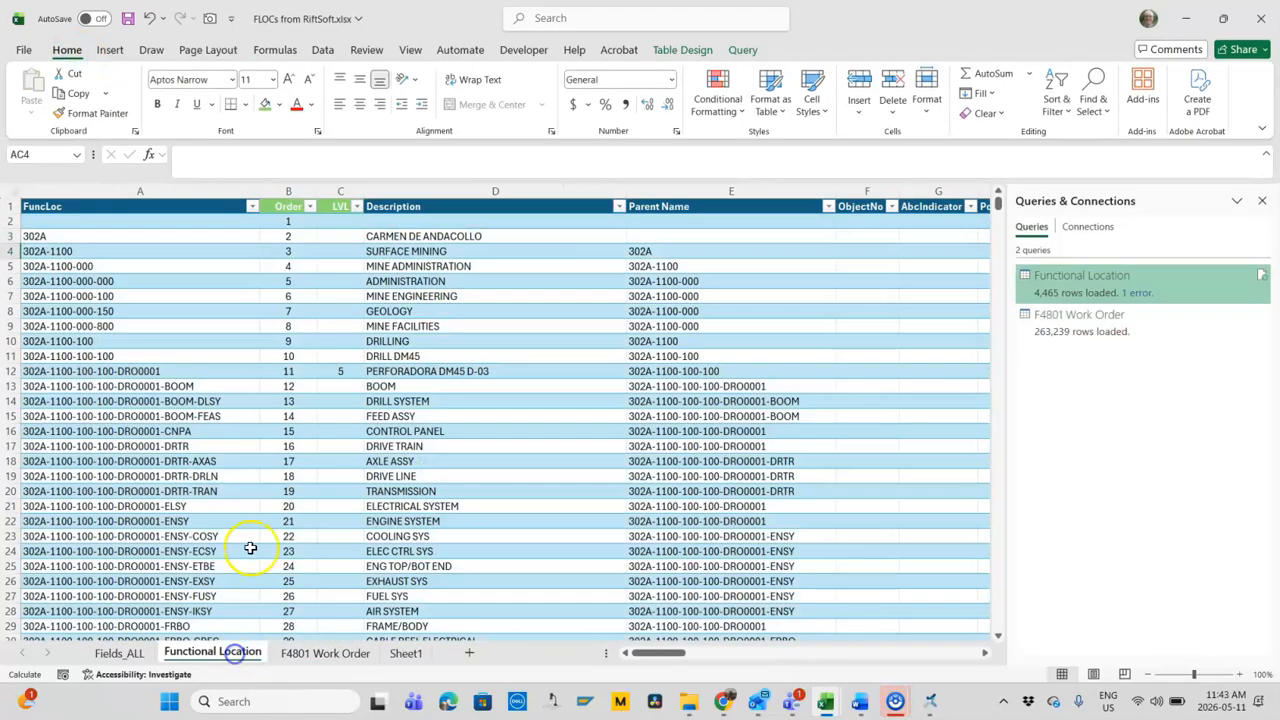
{"action": "left_click", "coordinate": [871, 652]}
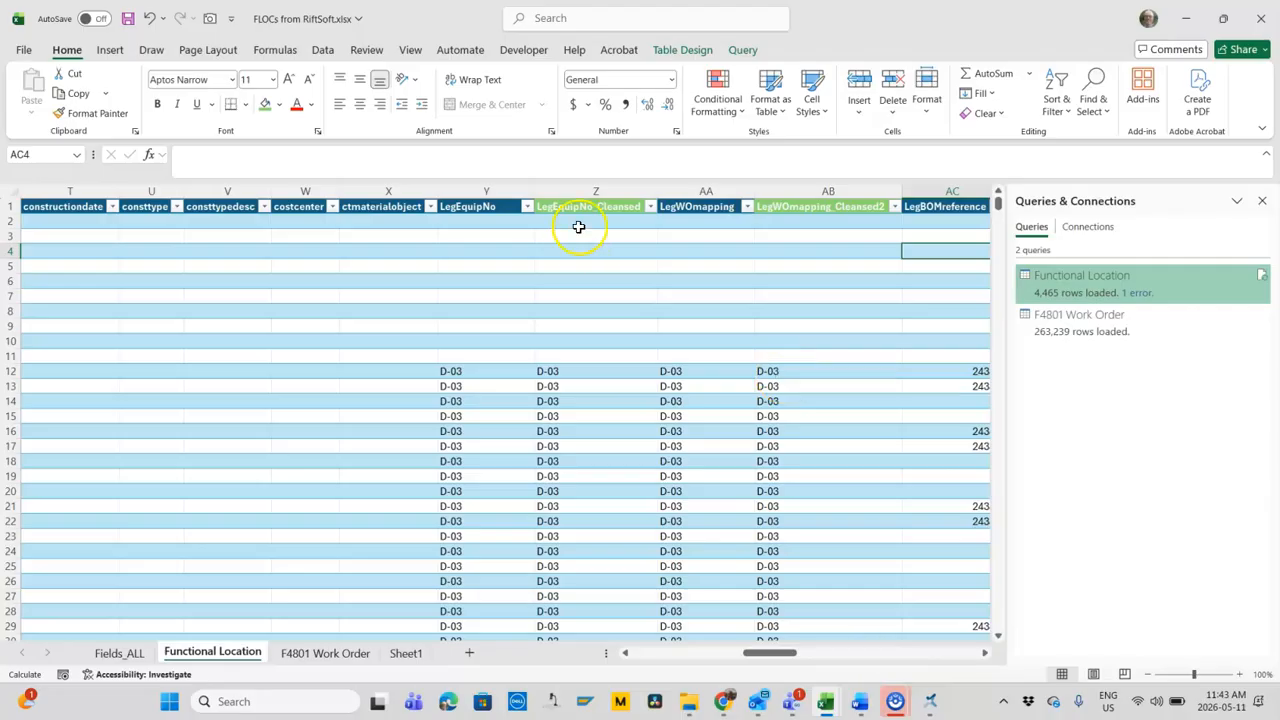
{"action": "left_click", "coordinate": [578, 227]}
{"action": "left_click_drag", "start_coordinate": [355, 155], "coordinate": [148, 160]}
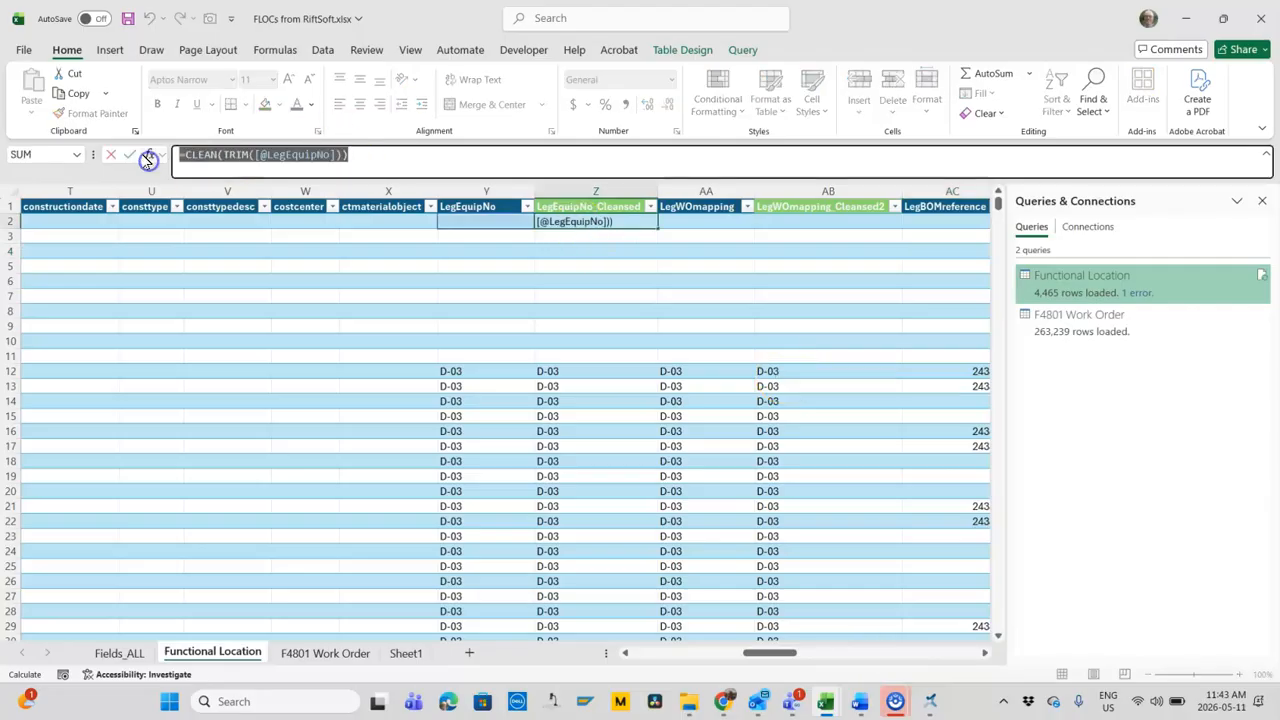
{"action": "key", "text": "Escape"}
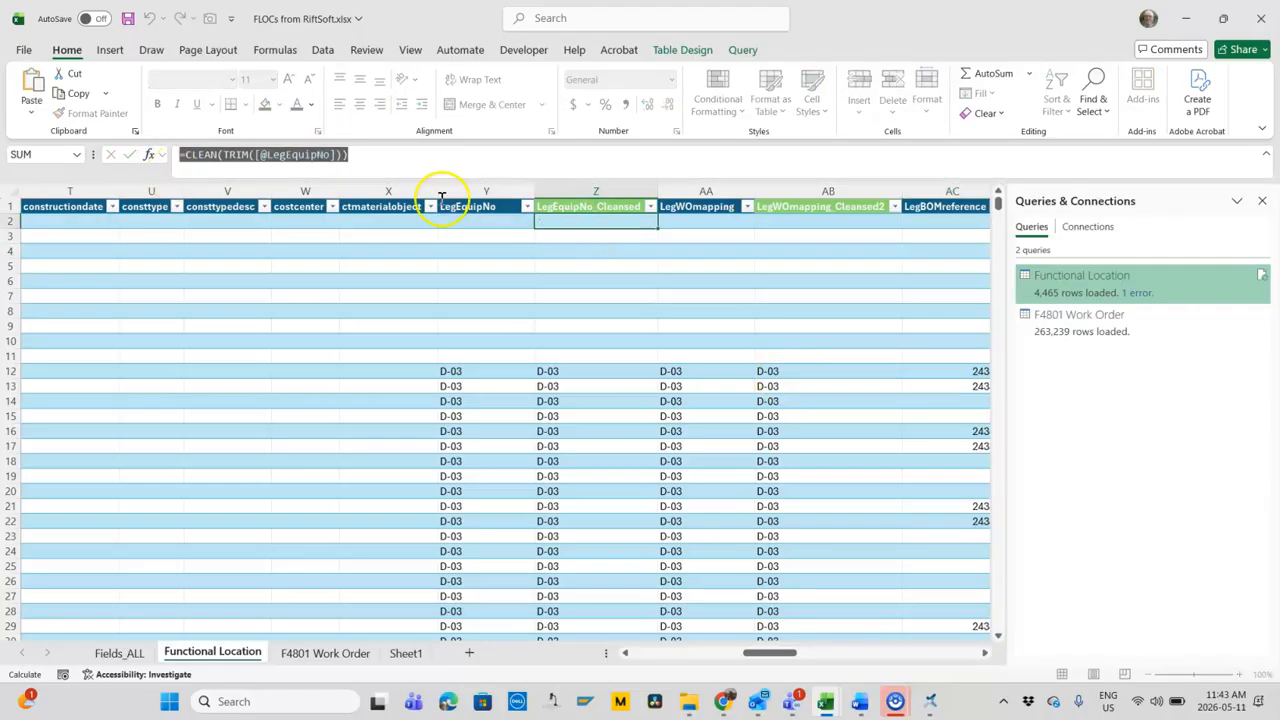
{"action": "left_click", "coordinate": [352, 653]}
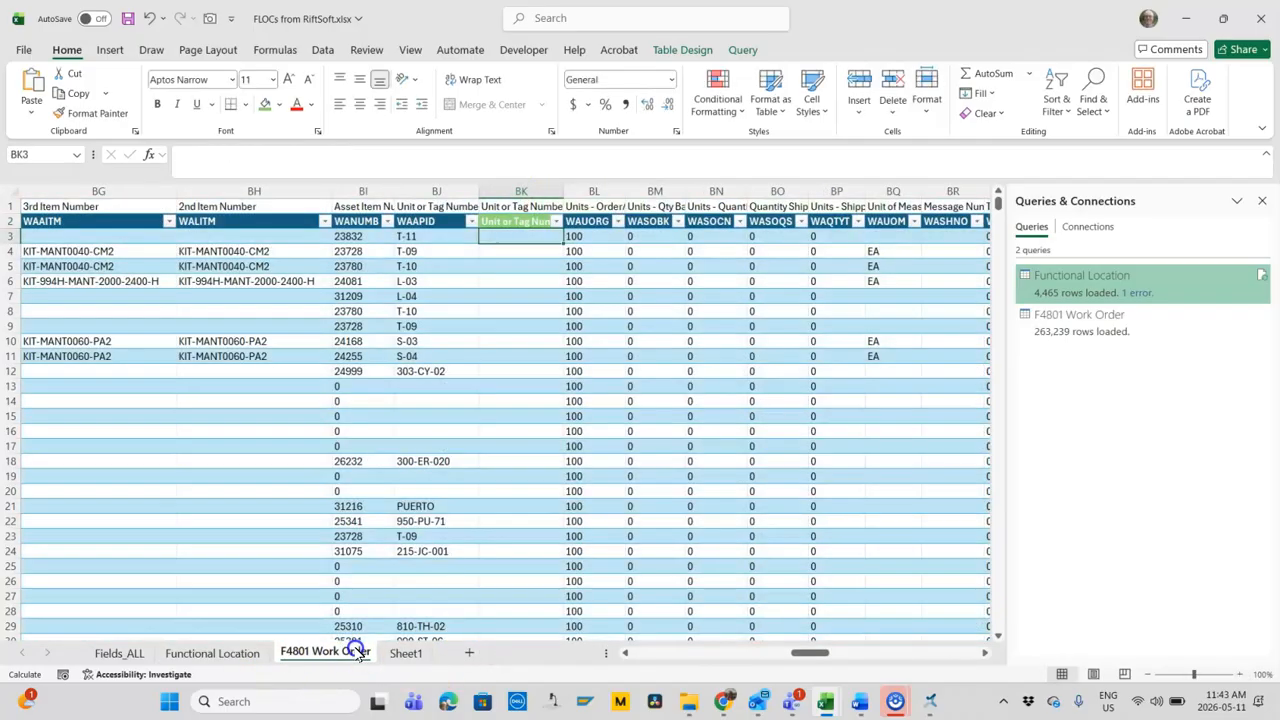
{"action": "double_click", "coordinate": [501, 234]}
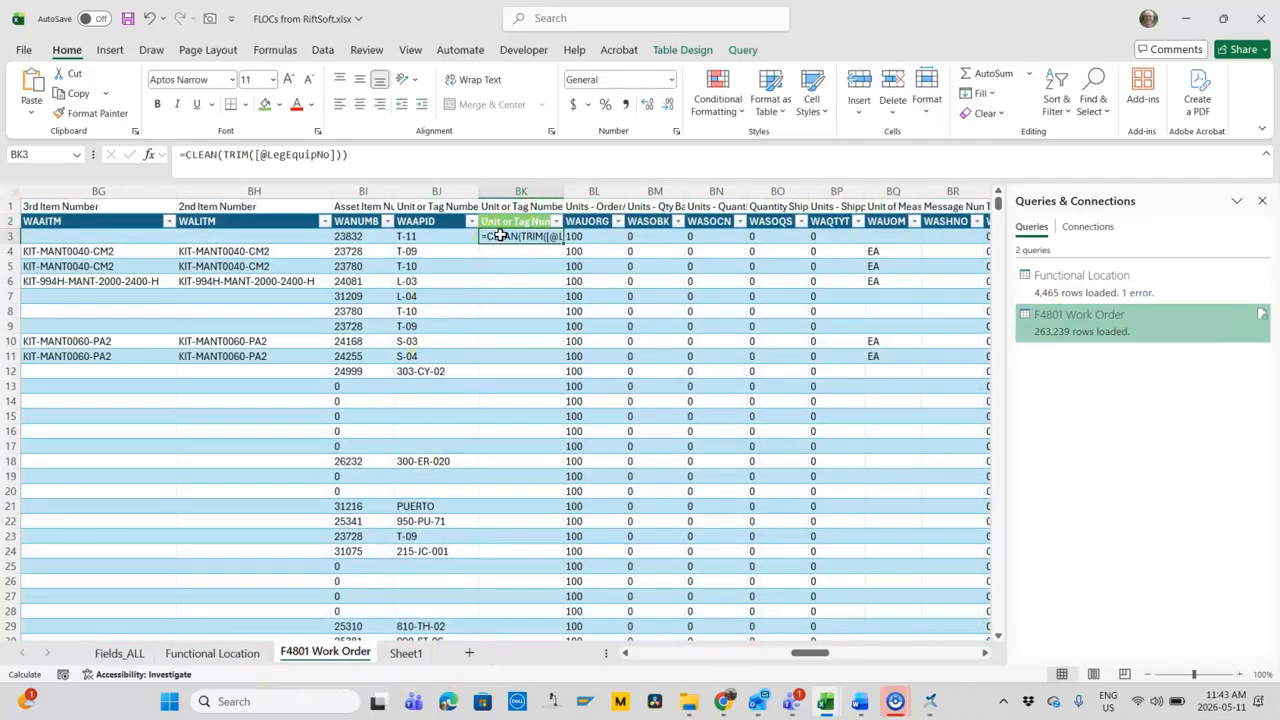
{"action": "left_click", "coordinate": [279, 155]}
{"action": "double_click", "coordinate": [279, 155]}
{"action": "left_click", "coordinate": [419, 238]}
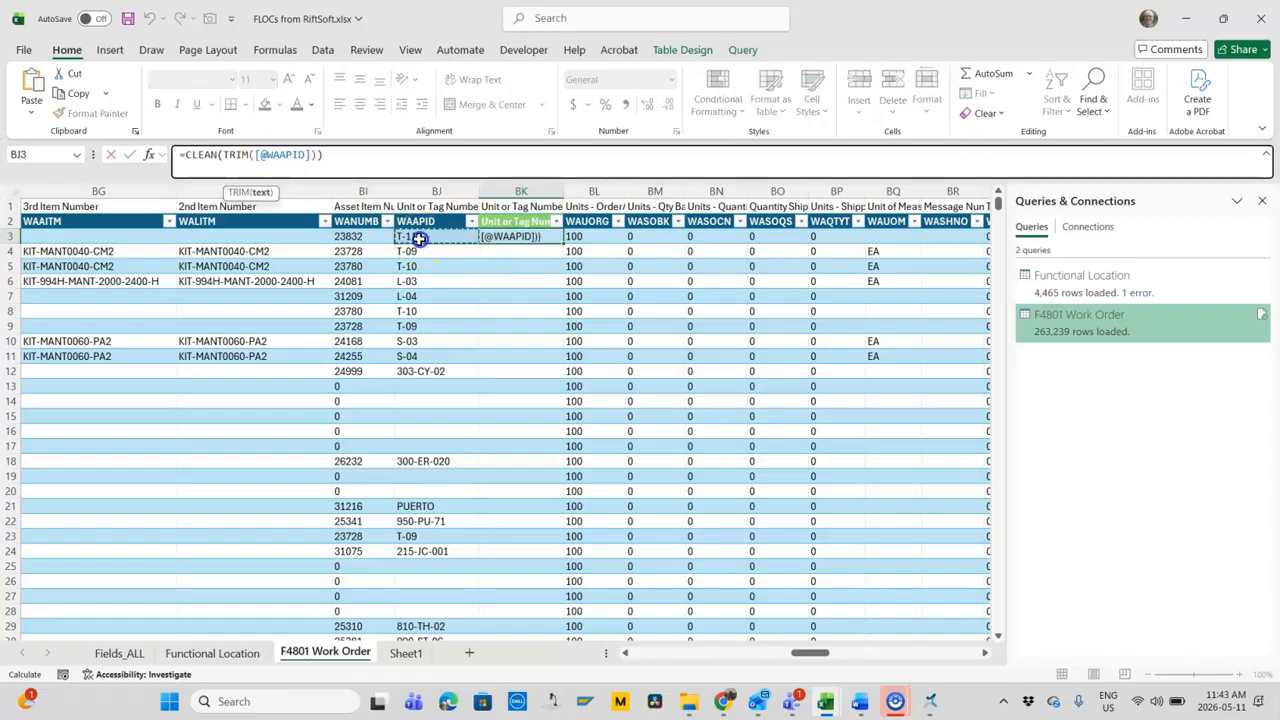
{"action": "key", "text": "Return"}
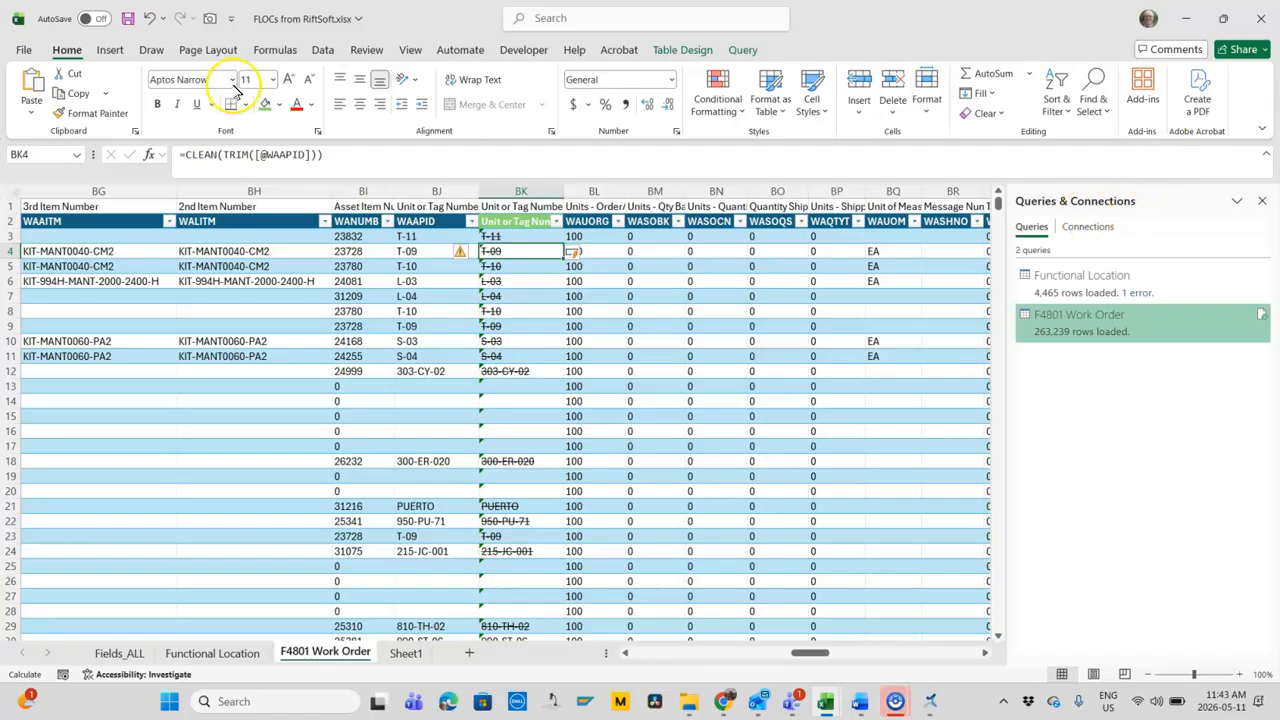
Step: Recalculate the sheet and compare the cleansed tag numbers in column BK with the original WAAPID values
{"action": "left_click", "coordinate": [275, 50]}
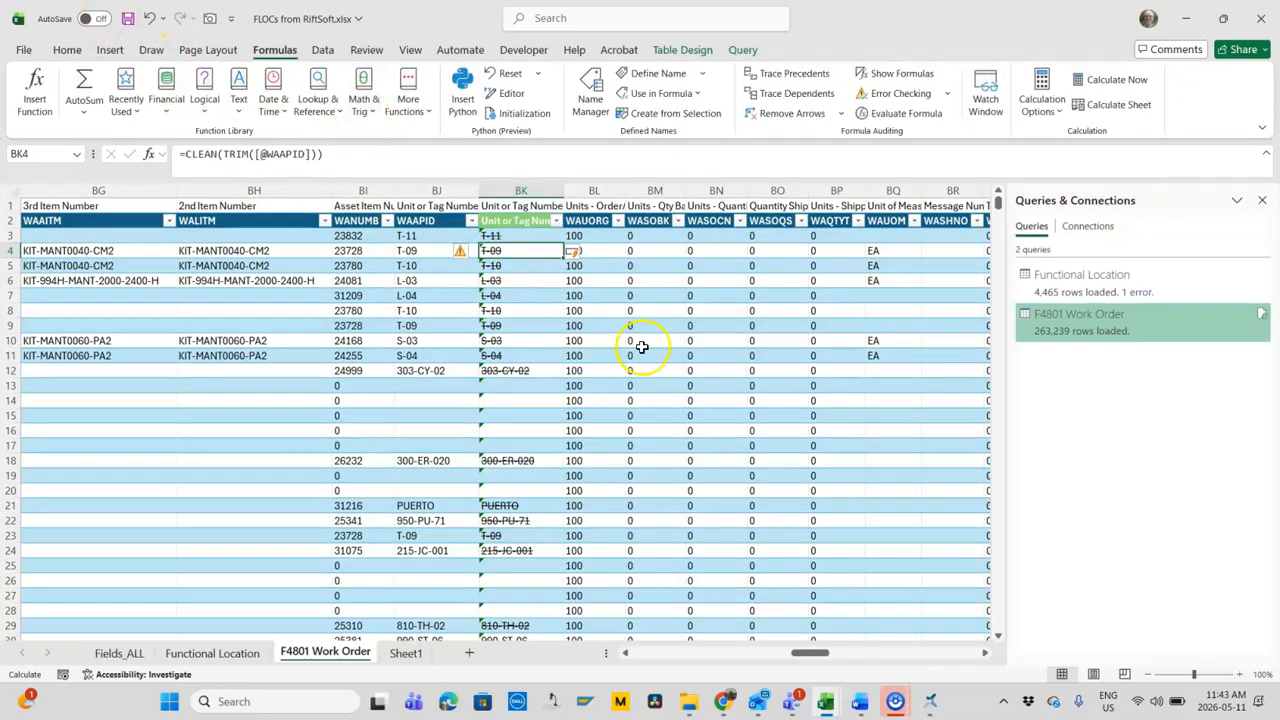
{"action": "left_click", "coordinate": [1104, 104]}
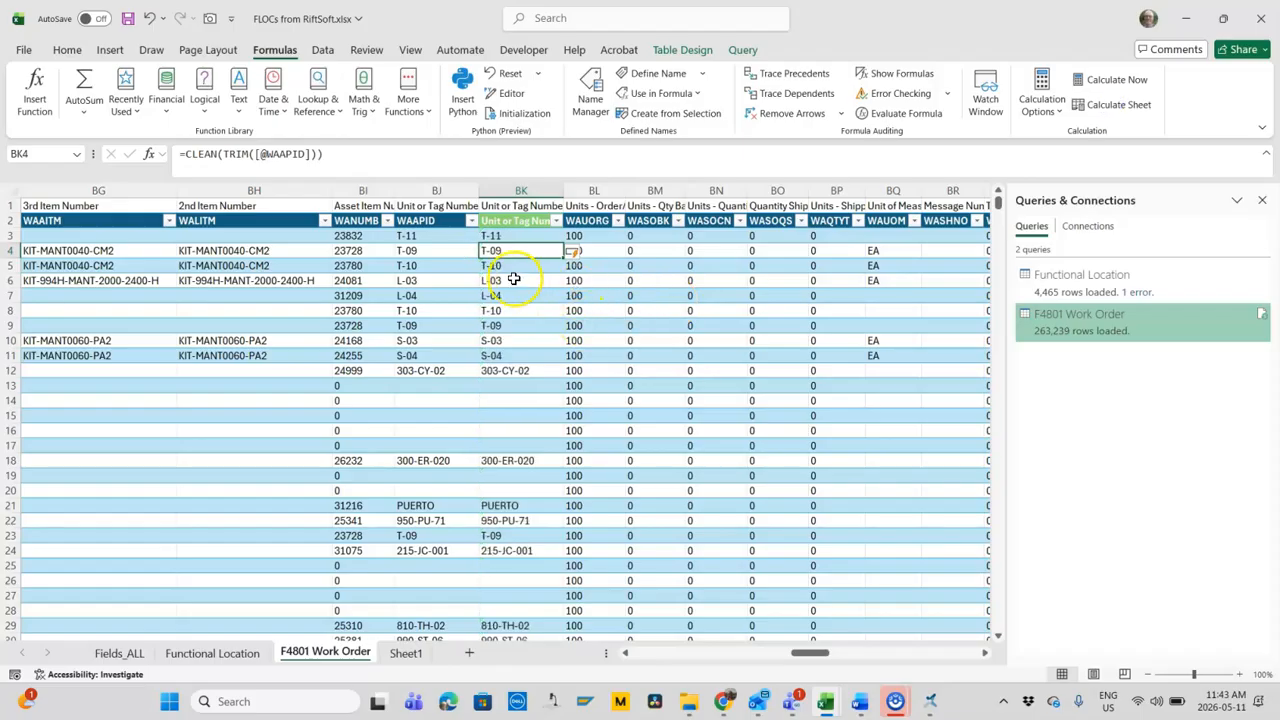
{"action": "left_click", "coordinate": [520, 236]}
{"action": "left_click", "coordinate": [427, 235]}
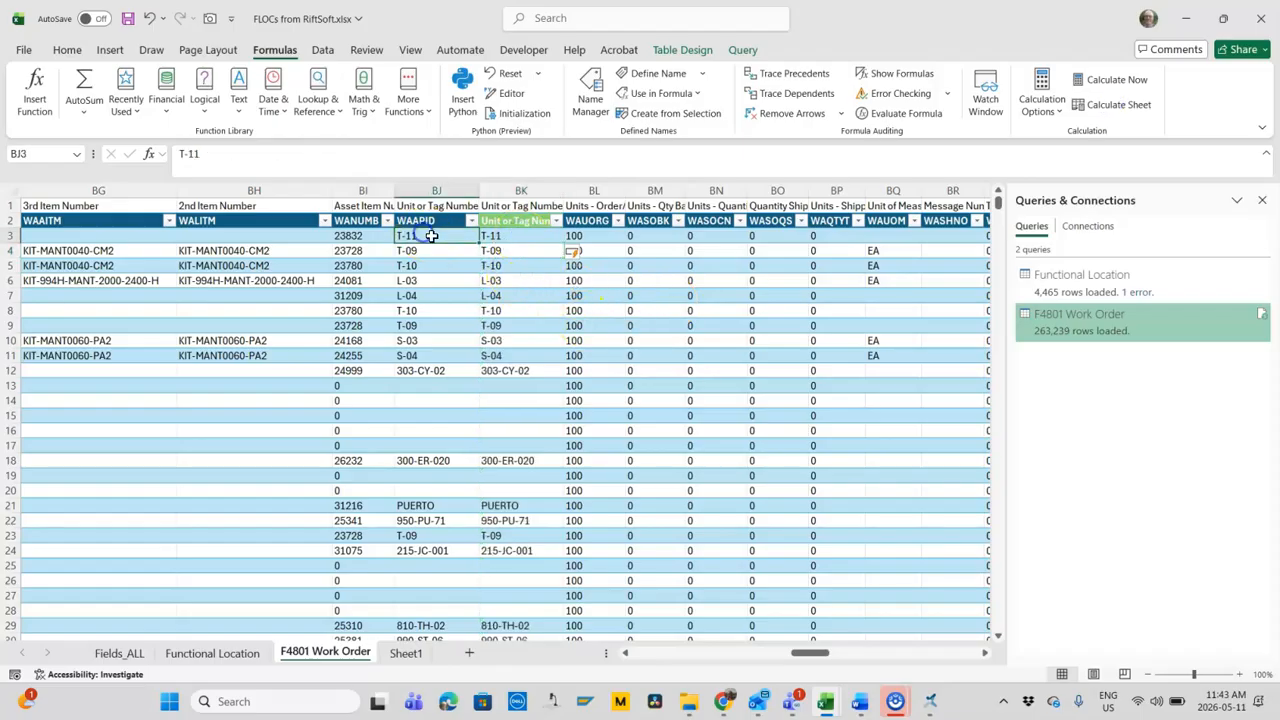
{"action": "left_click", "coordinate": [532, 235]}
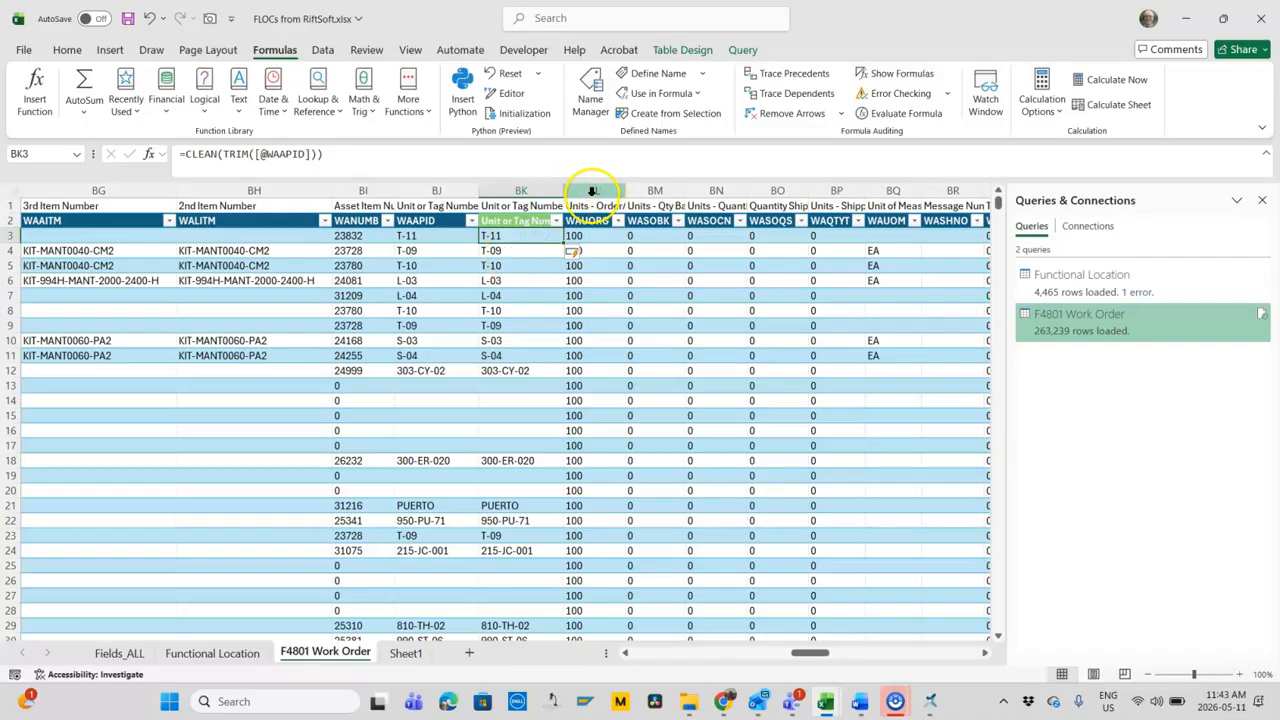
Step: Insert a table column after WANUMB, name its header FLOC, and fill that header green
{"action": "left_click", "coordinate": [357, 284]}
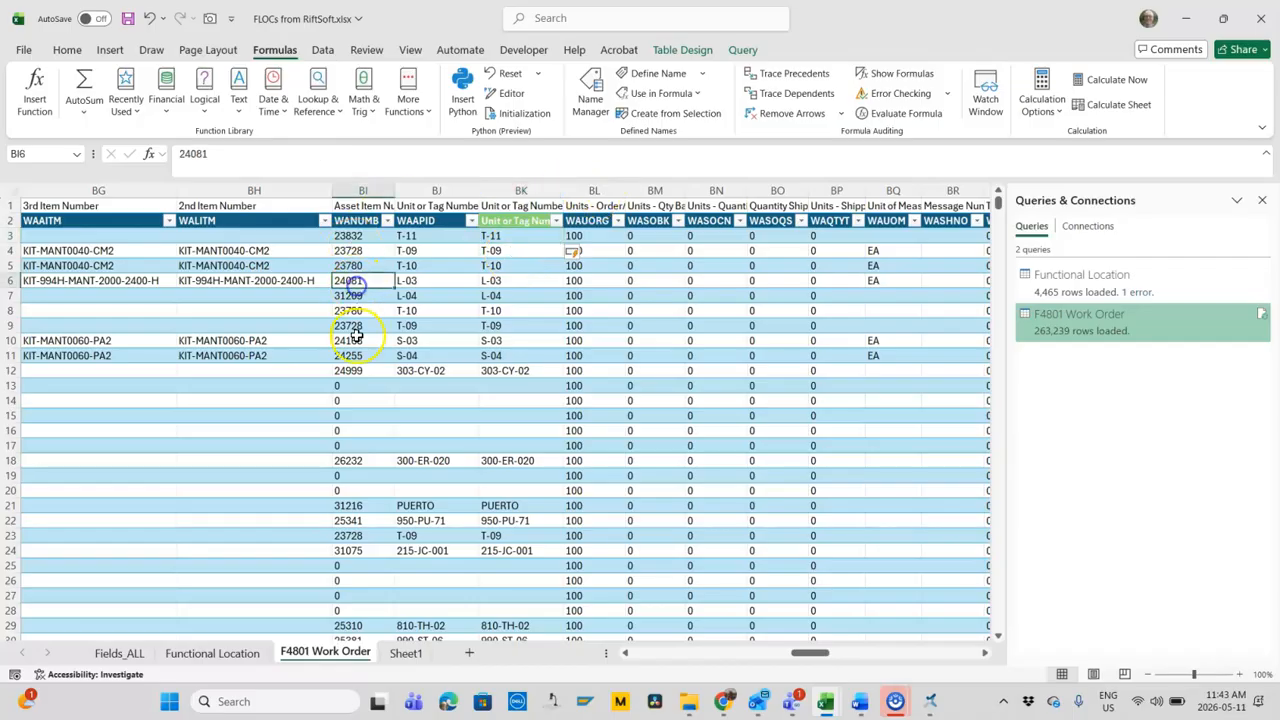
{"action": "right_click", "coordinate": [410, 190]}
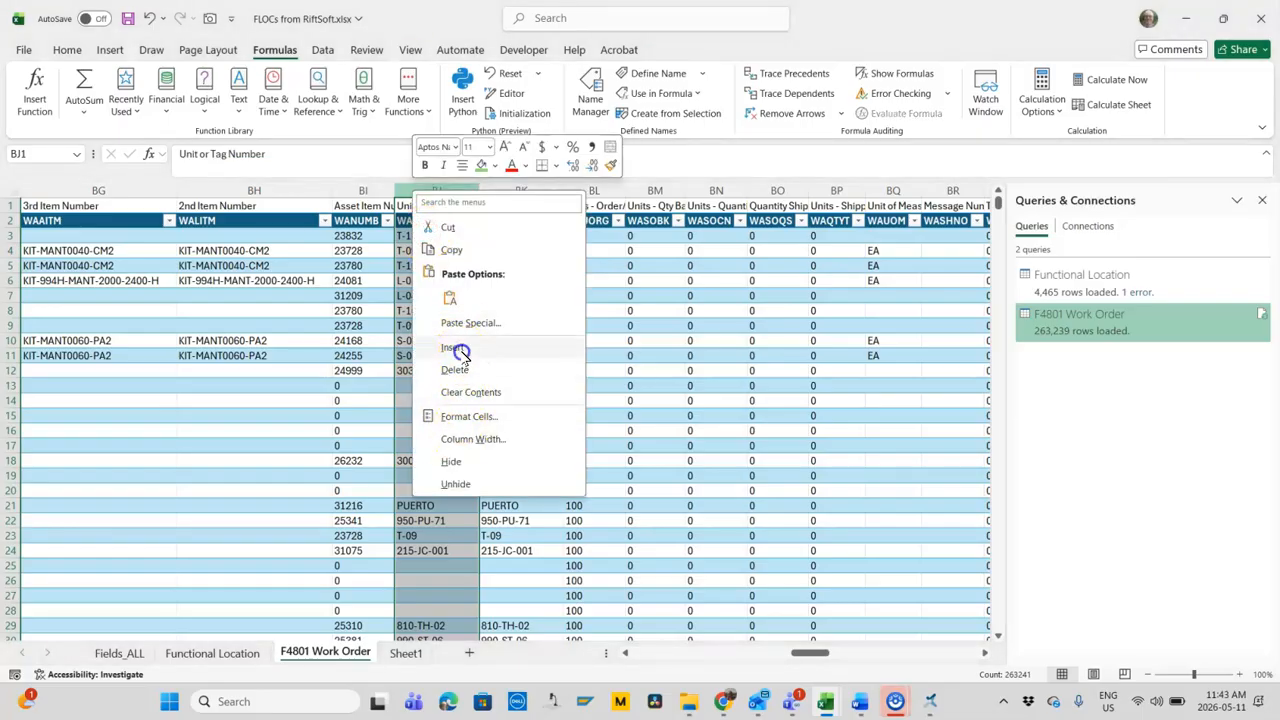
{"action": "left_click", "coordinate": [462, 350]}
{"action": "left_click", "coordinate": [425, 222]}
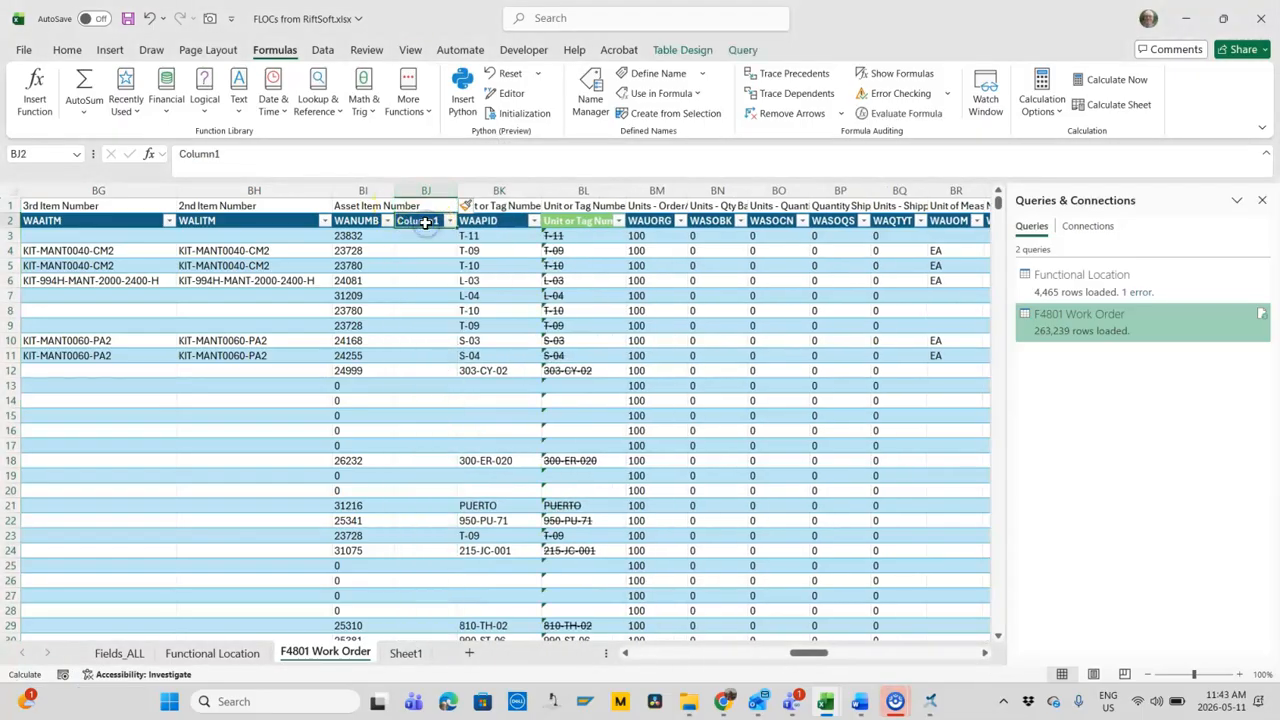
{"action": "type", "text": "FLOC"}
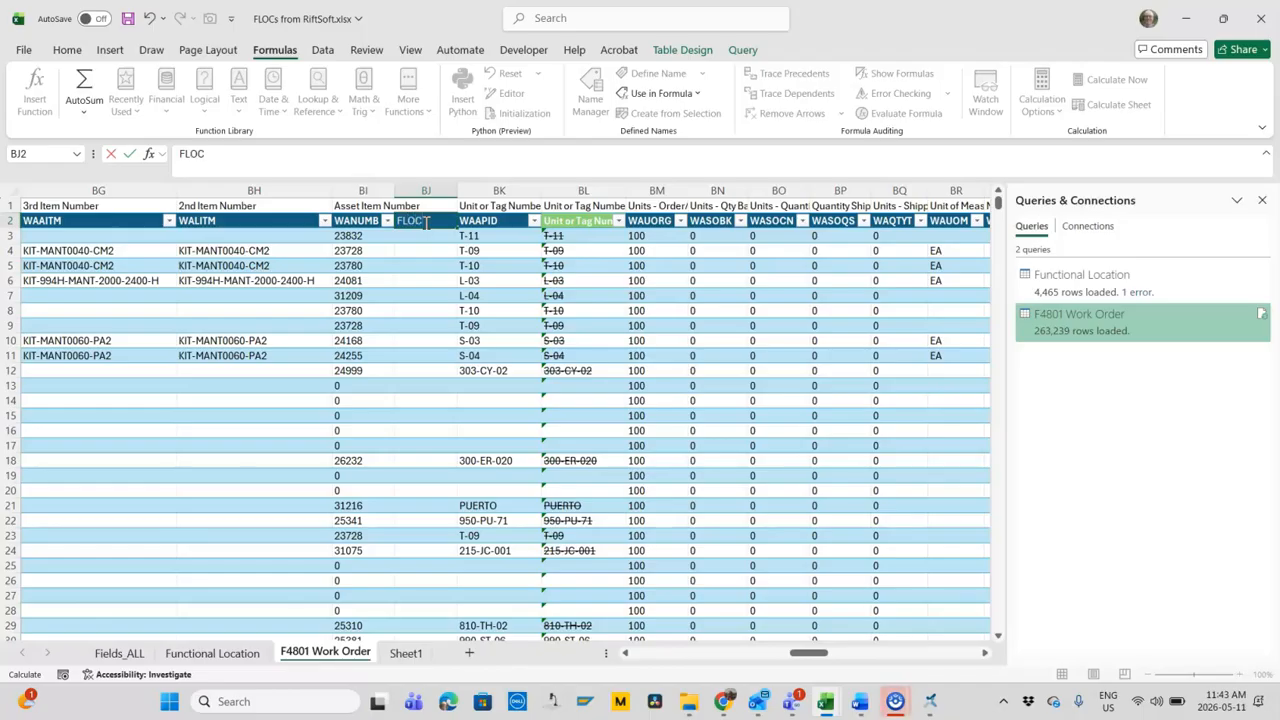
{"action": "key", "text": "Return"}
{"action": "left_click", "coordinate": [425, 222]}
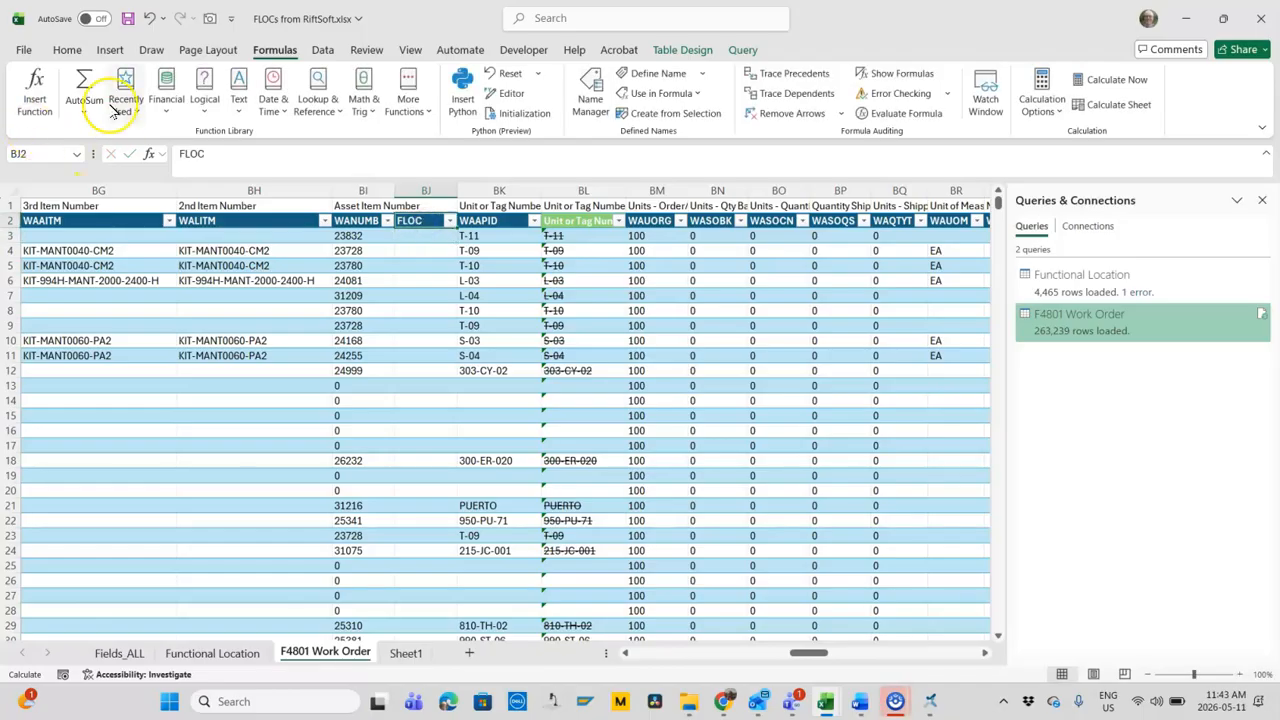
{"action": "left_click", "coordinate": [68, 50]}
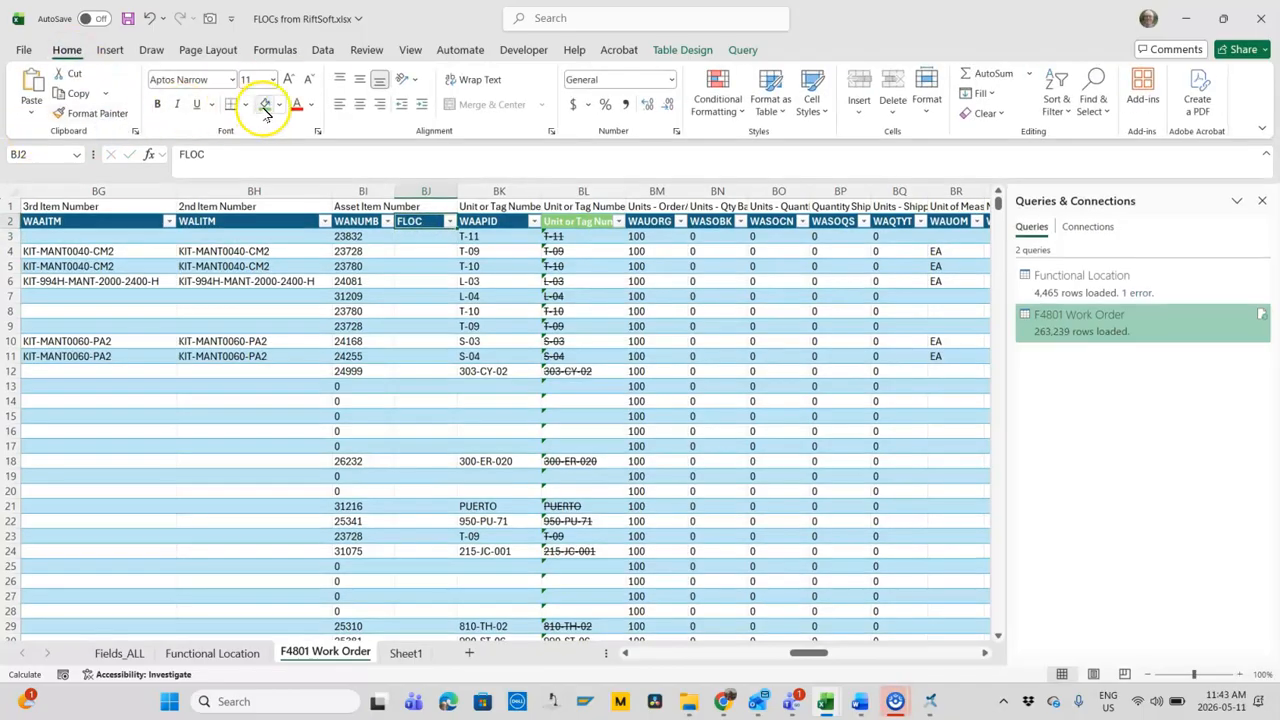
Step: Begin an XLOOKUP formula in BJ3 of the FLOC column with the row's WANUMB as the lookup value
{"action": "left_click", "coordinate": [415, 237]}
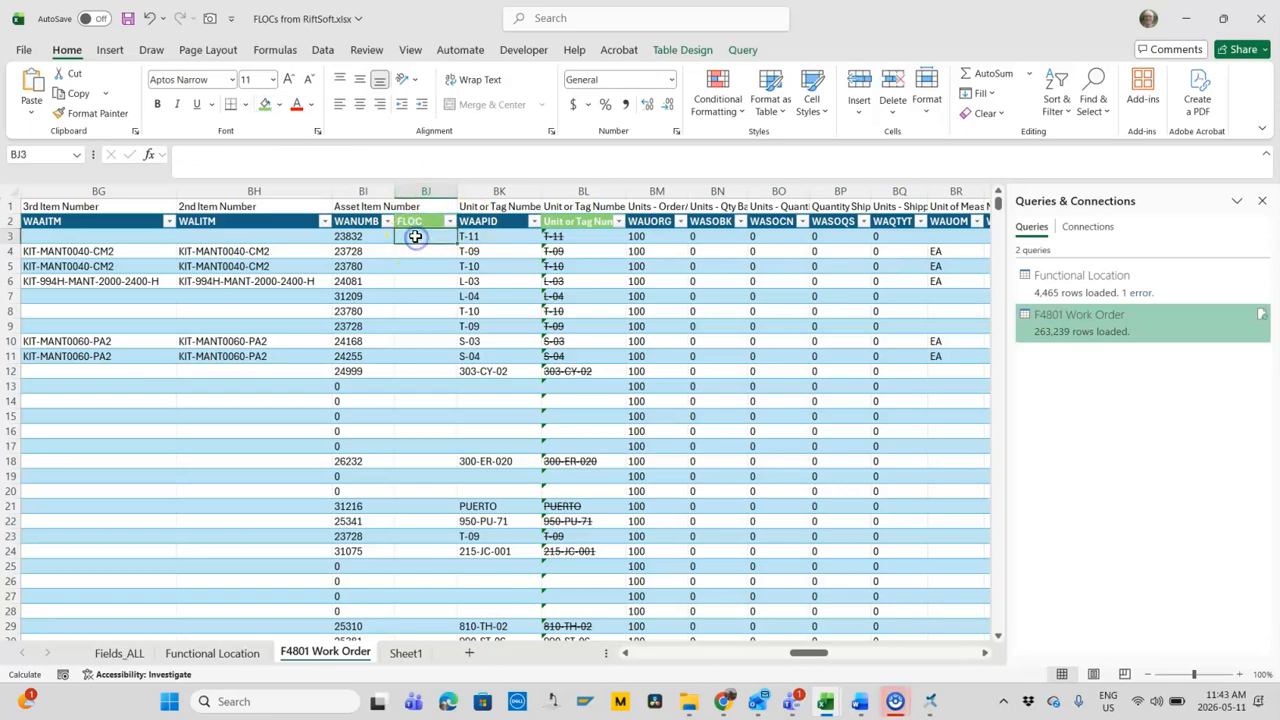
{"action": "type", "text": "=xlook"}
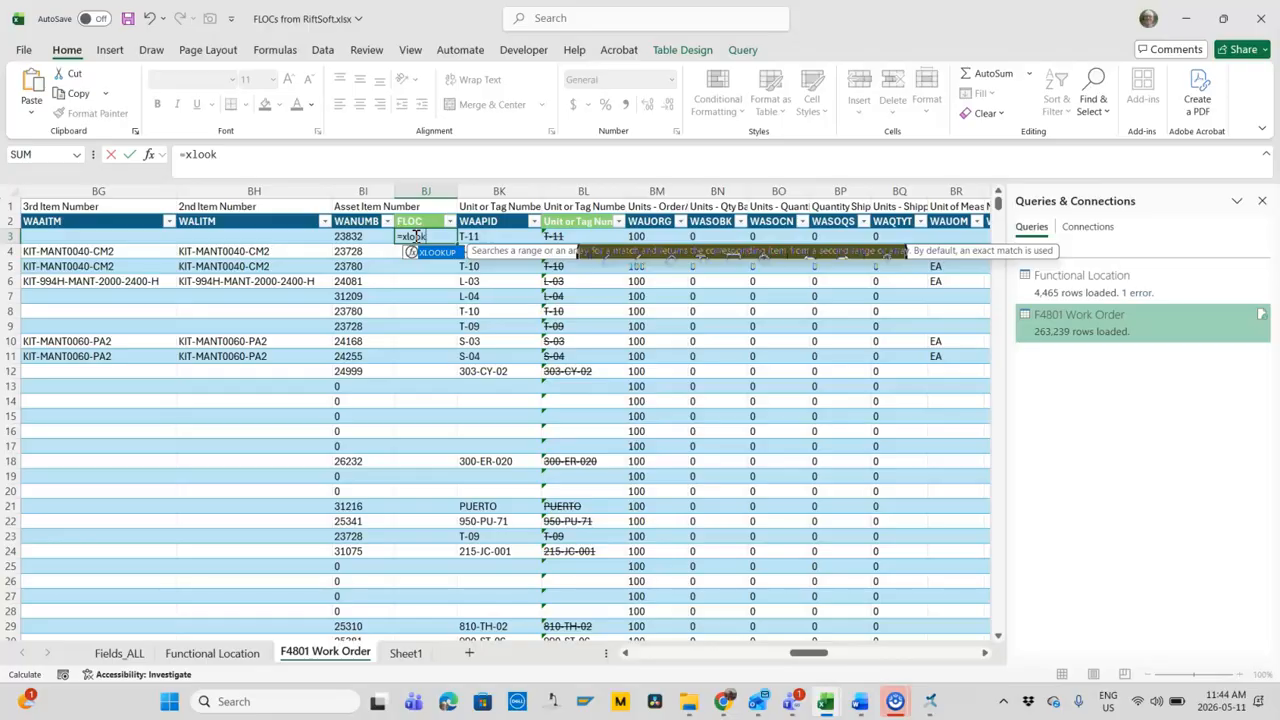
{"action": "type", "text": "up("}
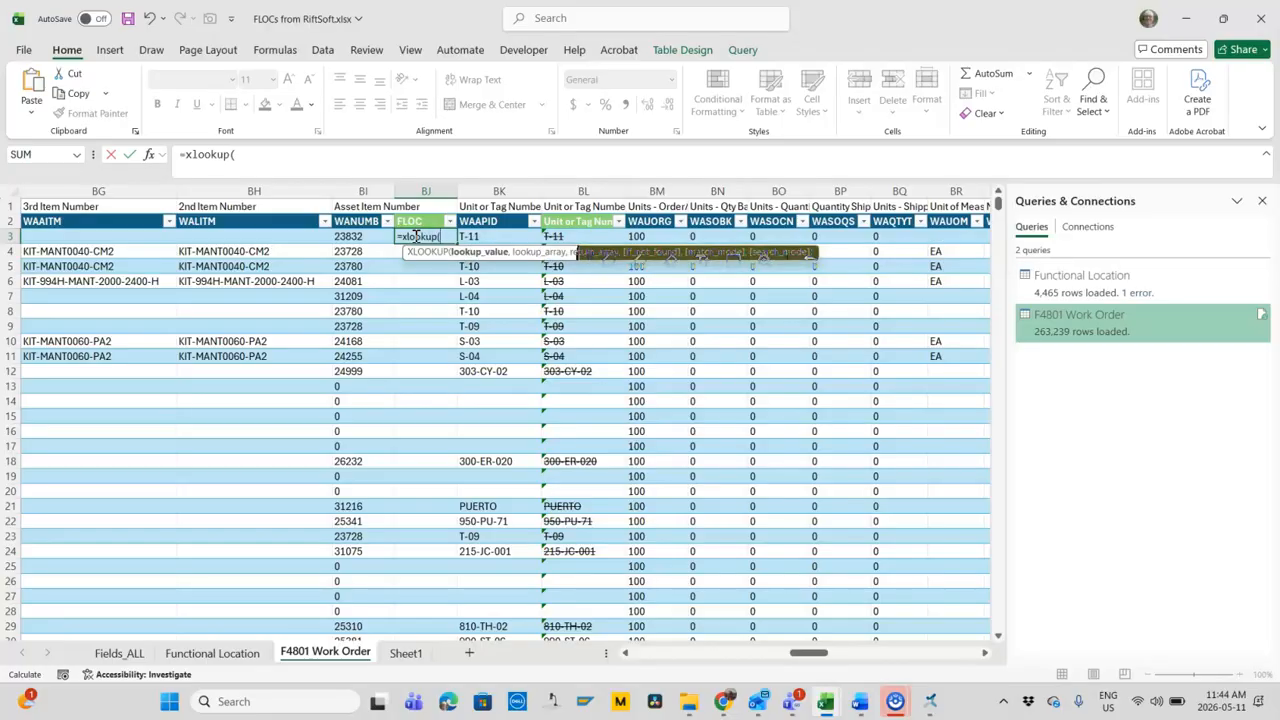
{"action": "left_click", "coordinate": [371, 241]}
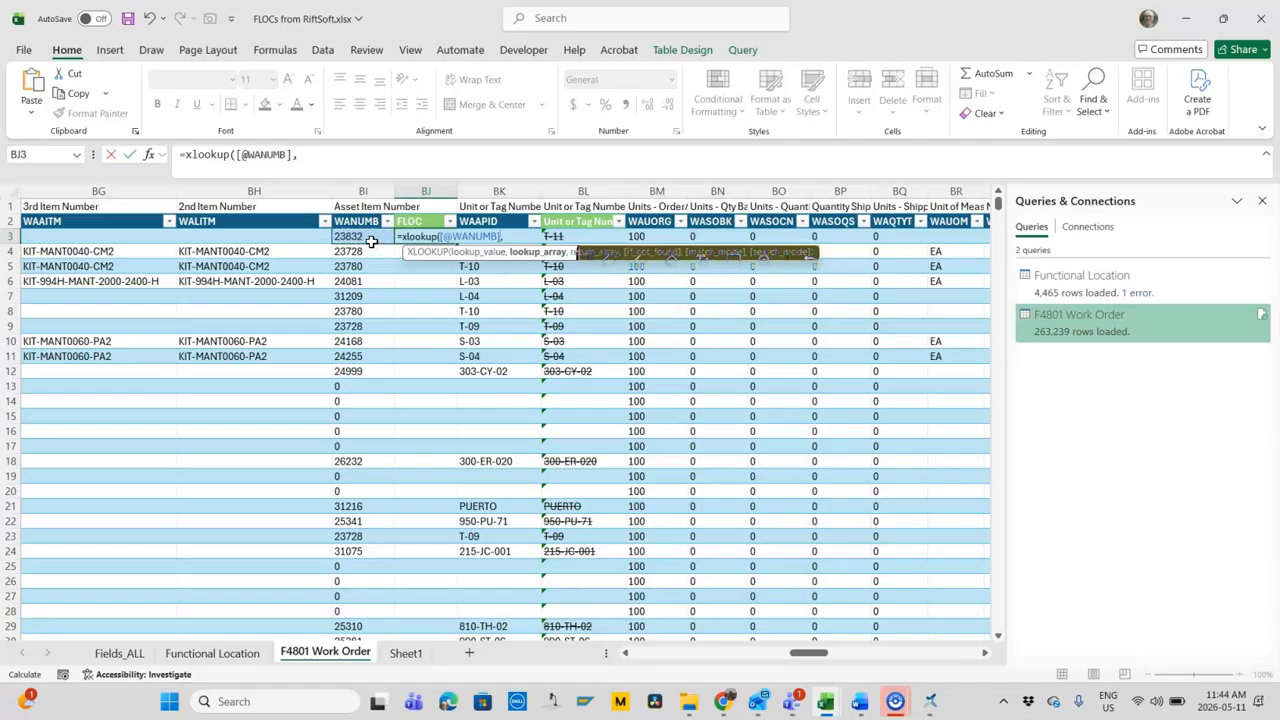
Step: Set the lookup array to the entire LegBOMreference column of the Functional Location table, header included
{"action": "left_click", "coordinate": [240, 662]}
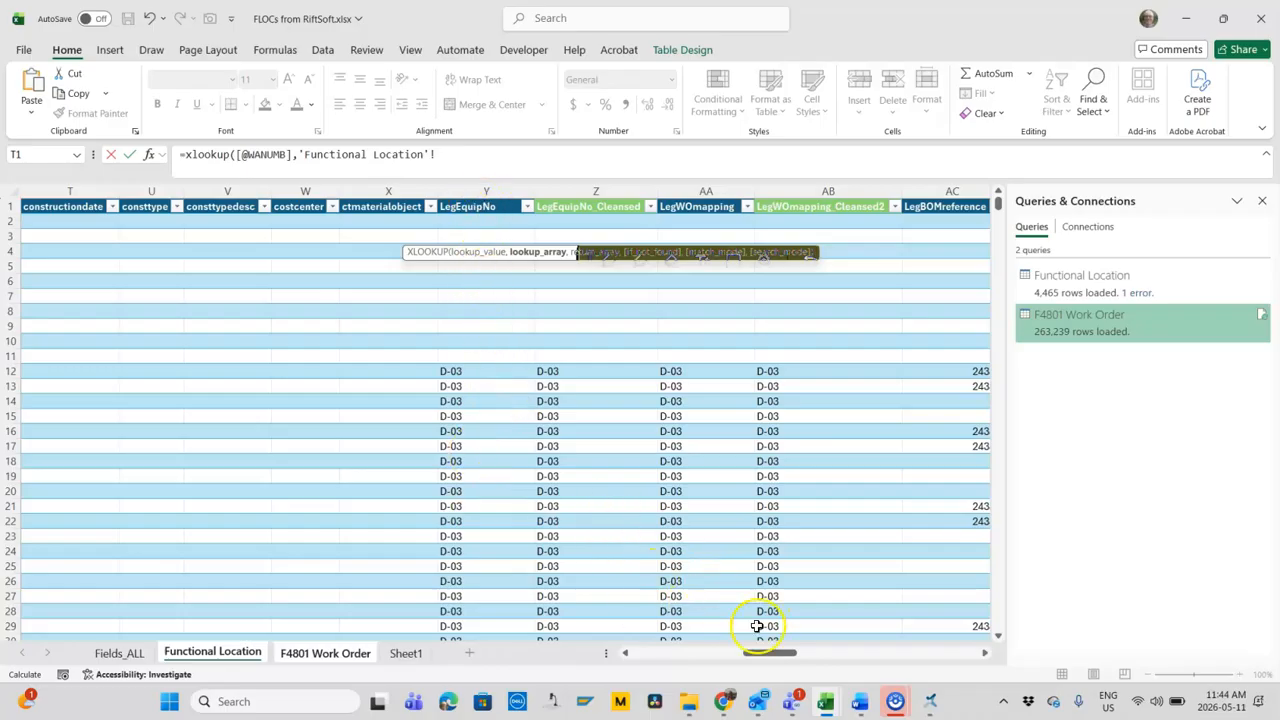
{"action": "left_click_drag", "start_coordinate": [757, 654], "coordinate": [785, 655]}
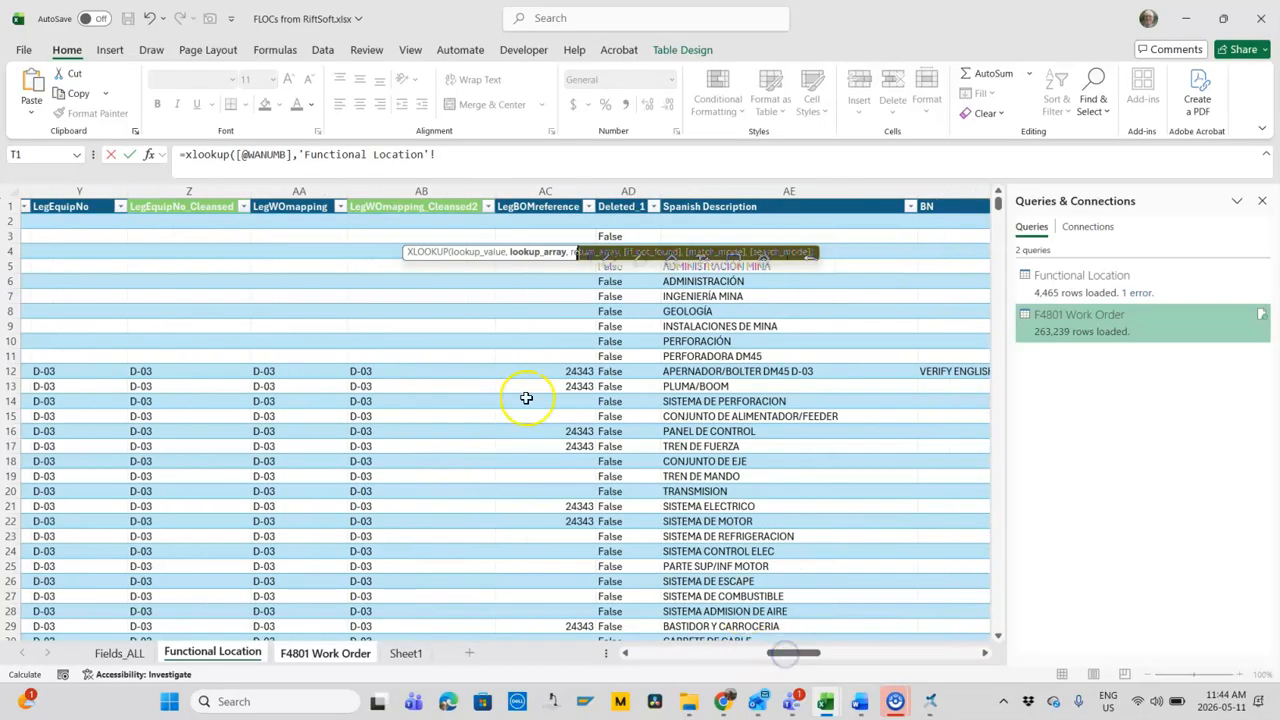
{"action": "left_click", "coordinate": [547, 207]}
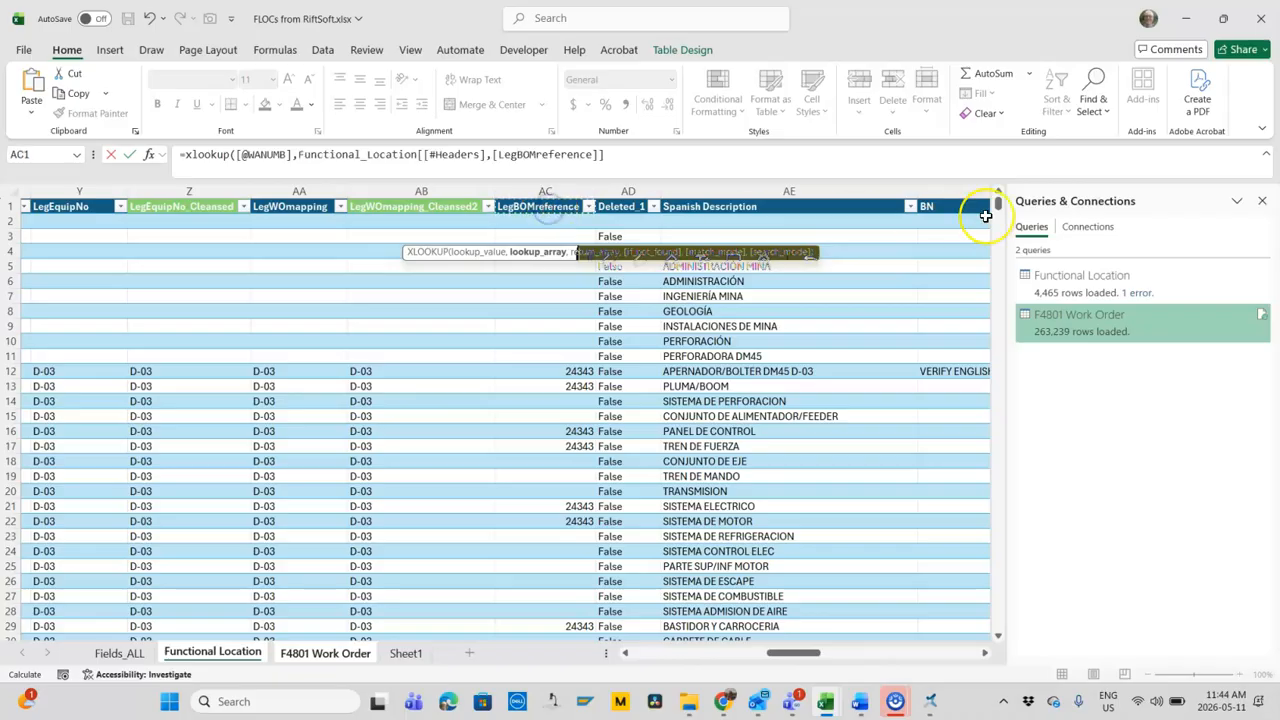
{"action": "left_click_drag", "start_coordinate": [998, 205], "coordinate": [986, 623]}
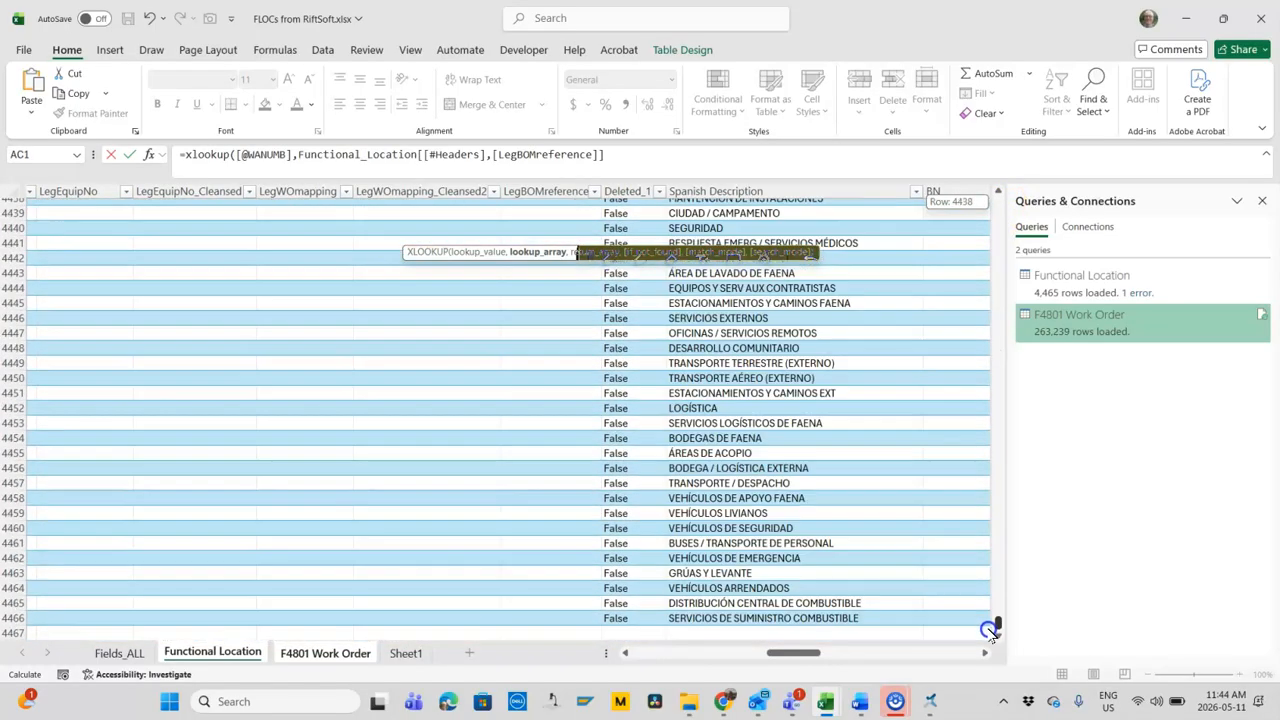
{"action": "left_click", "coordinate": [553, 616], "text": "shift"}
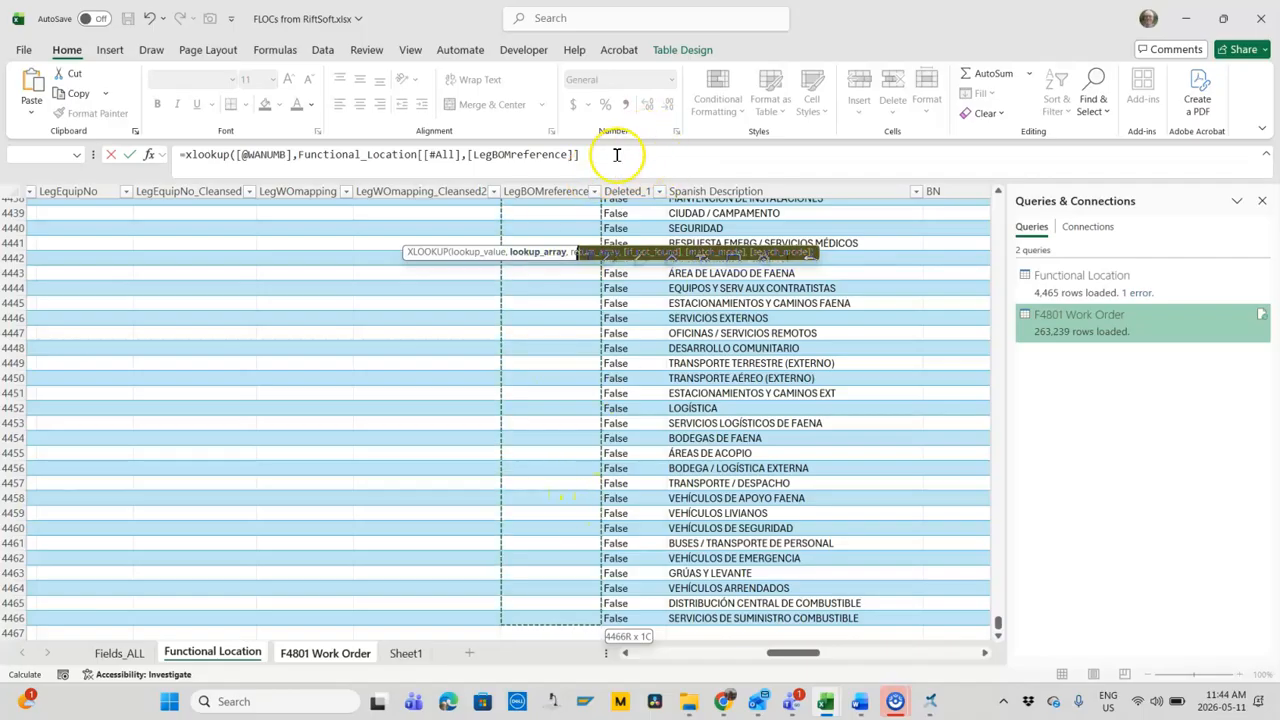
{"action": "left_click", "coordinate": [628, 156]}
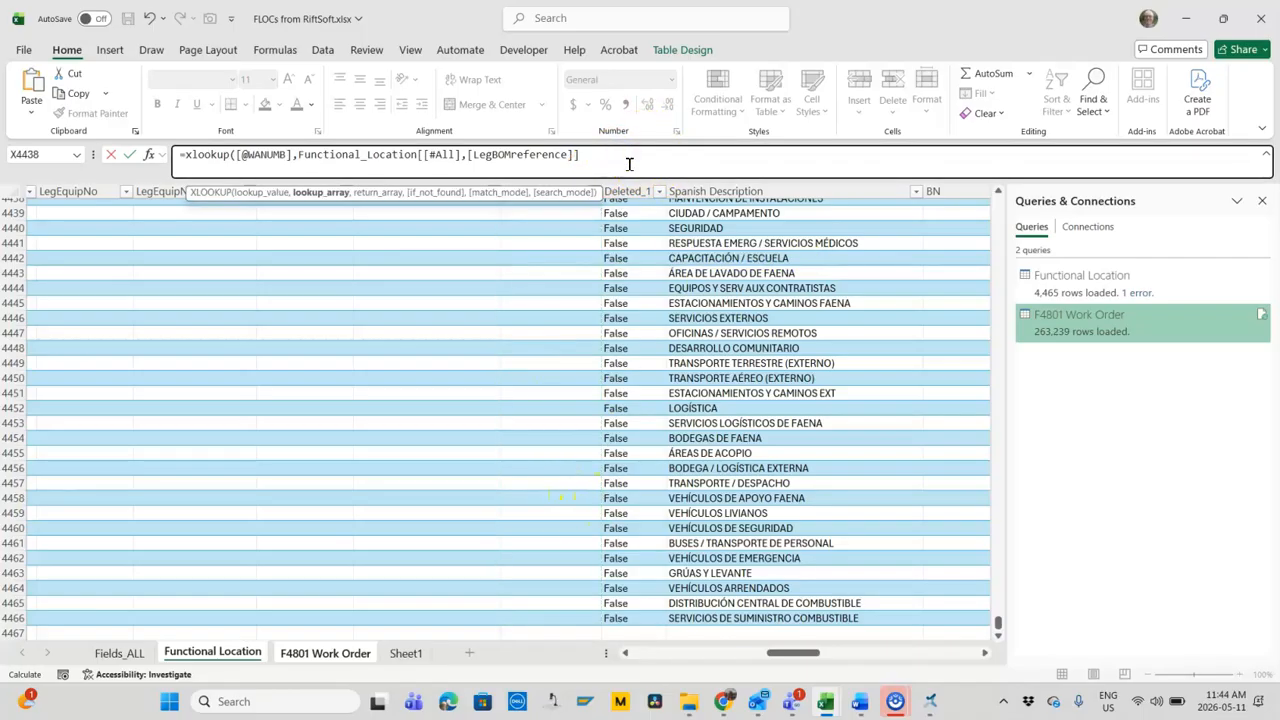
{"action": "type", "text": ","}
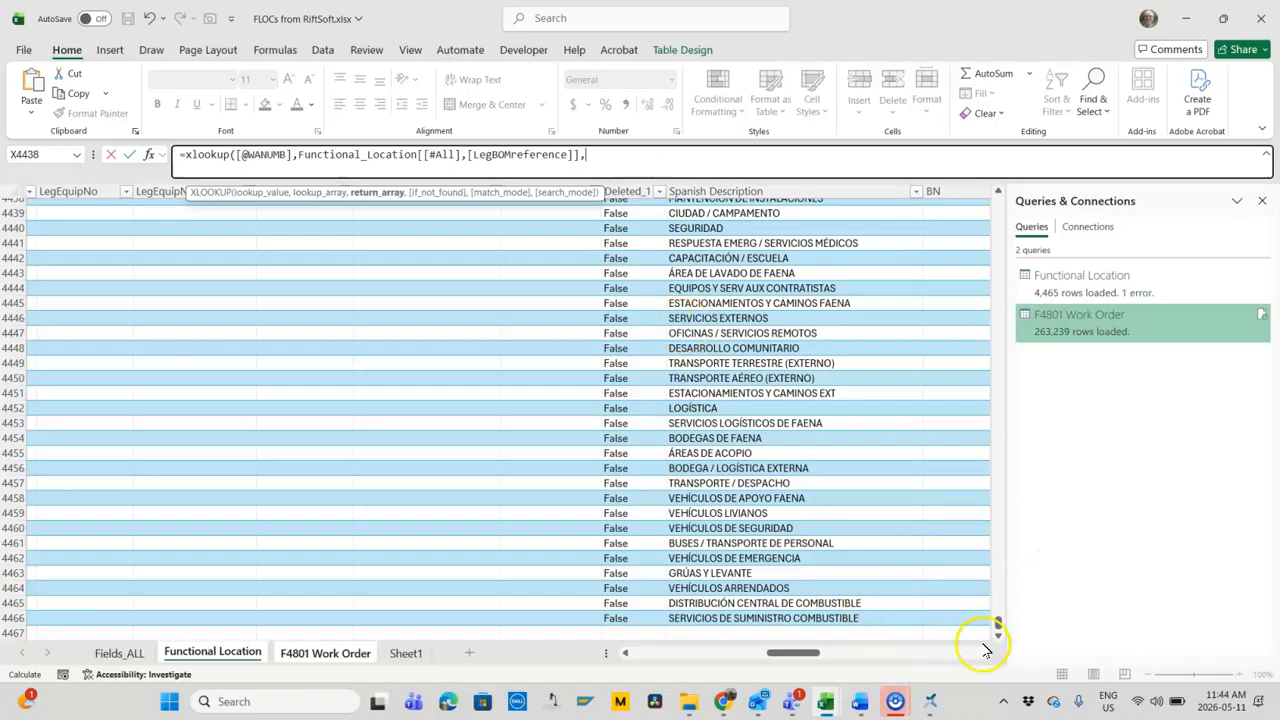
Step: Set the XLOOKUP return array to the entire FuncLoc column of the Functional Location table, header included
{"action": "left_click_drag", "start_coordinate": [996, 623], "coordinate": [1020, 171]}
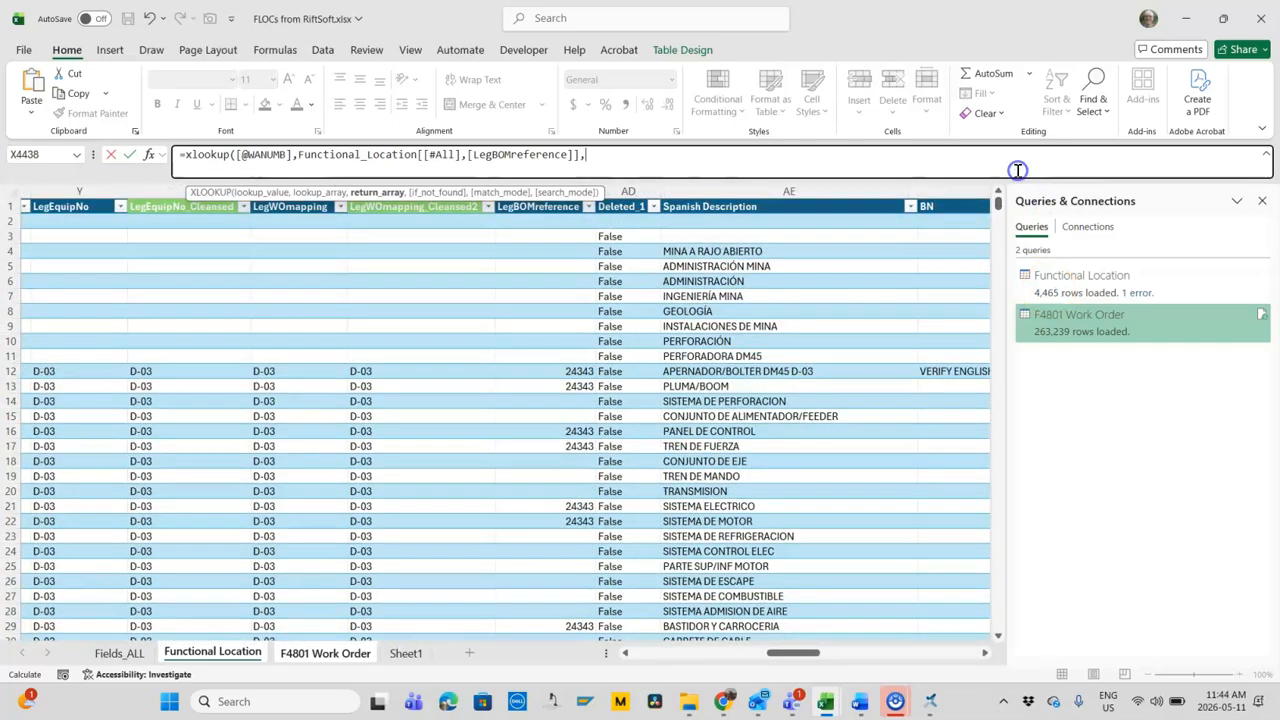
{"action": "left_click_drag", "start_coordinate": [818, 658], "coordinate": [643, 660]}
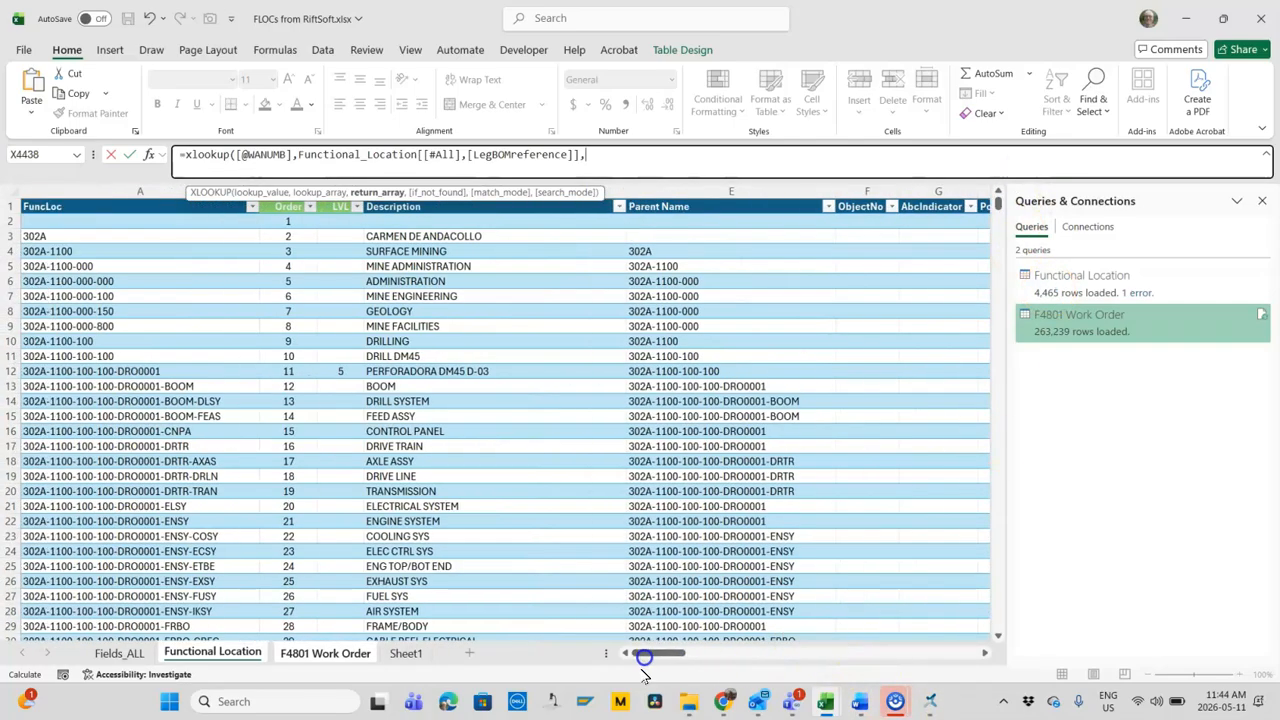
{"action": "left_click", "coordinate": [82, 206]}
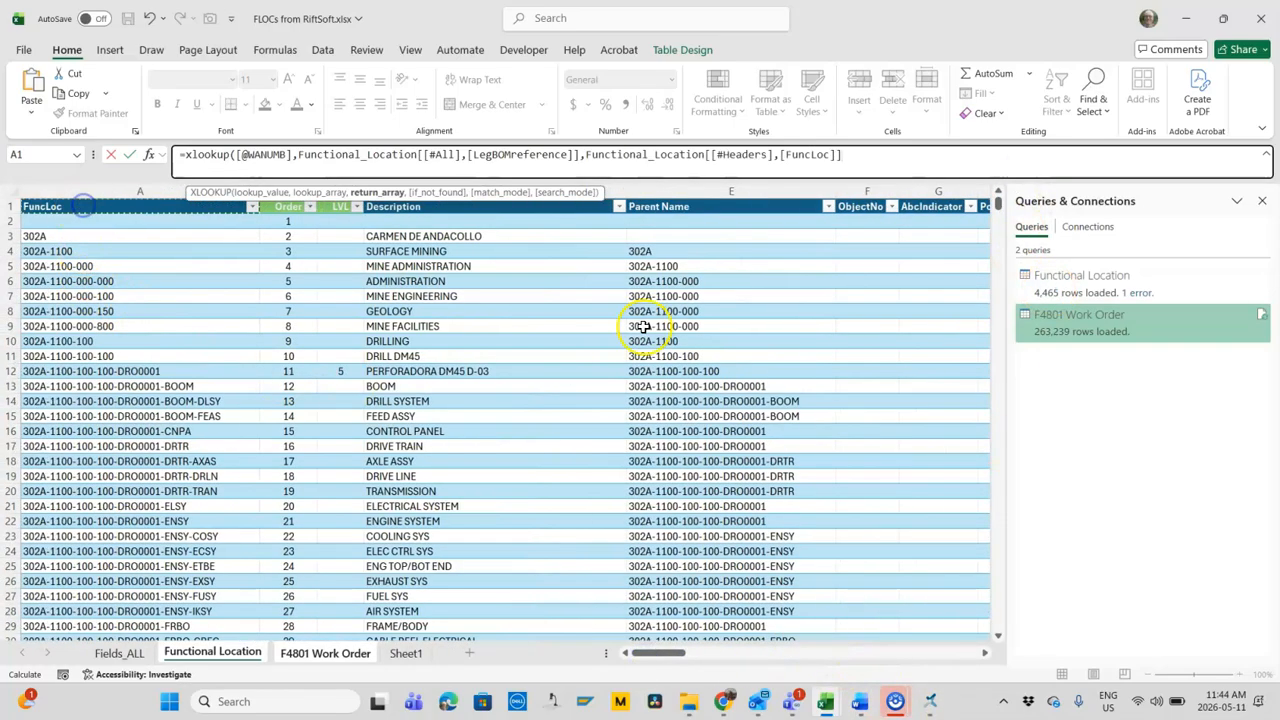
{"action": "left_click_drag", "start_coordinate": [997, 203], "coordinate": [998, 624]}
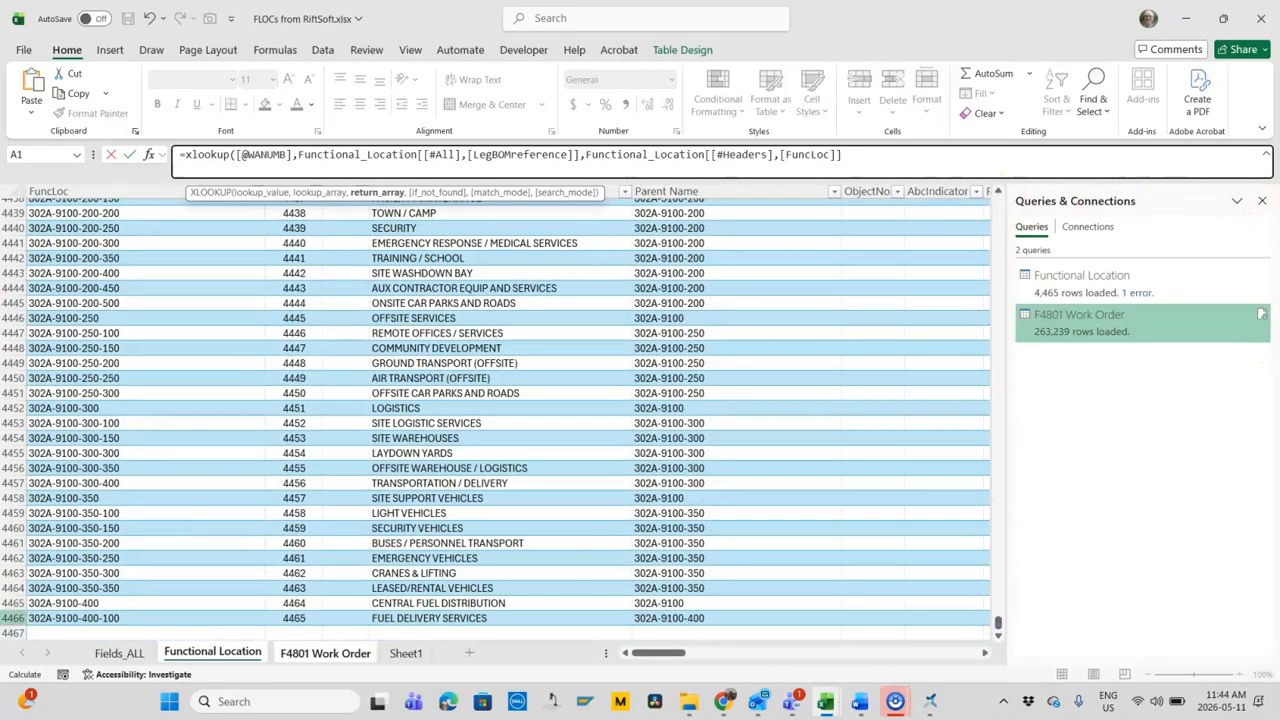
{"action": "left_click", "coordinate": [200, 617], "text": "shift"}
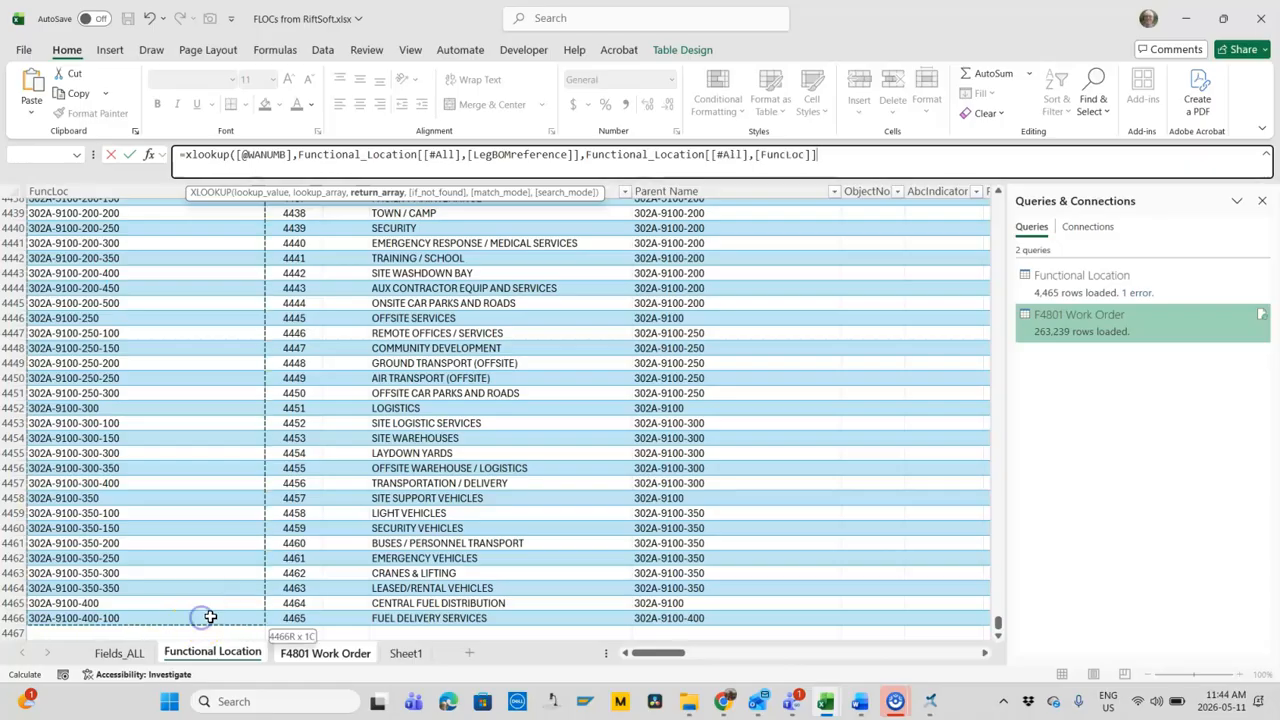
Step: Complete the XLOOKUP with "NA" as the not-found value and 0 for an exact match, then enter the formula
{"action": "left_click", "coordinate": [826, 157]}
{"action": "type", "text": ",\"NA"}
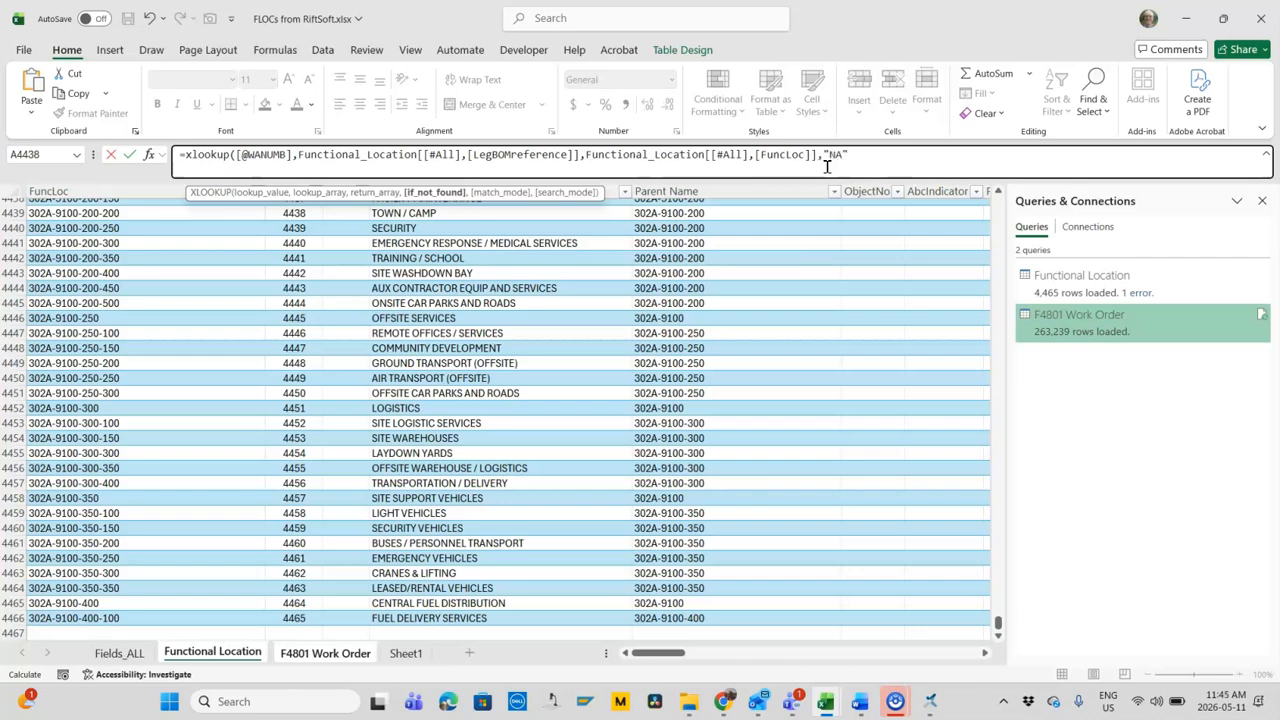
{"action": "type", "text": "\",0"}
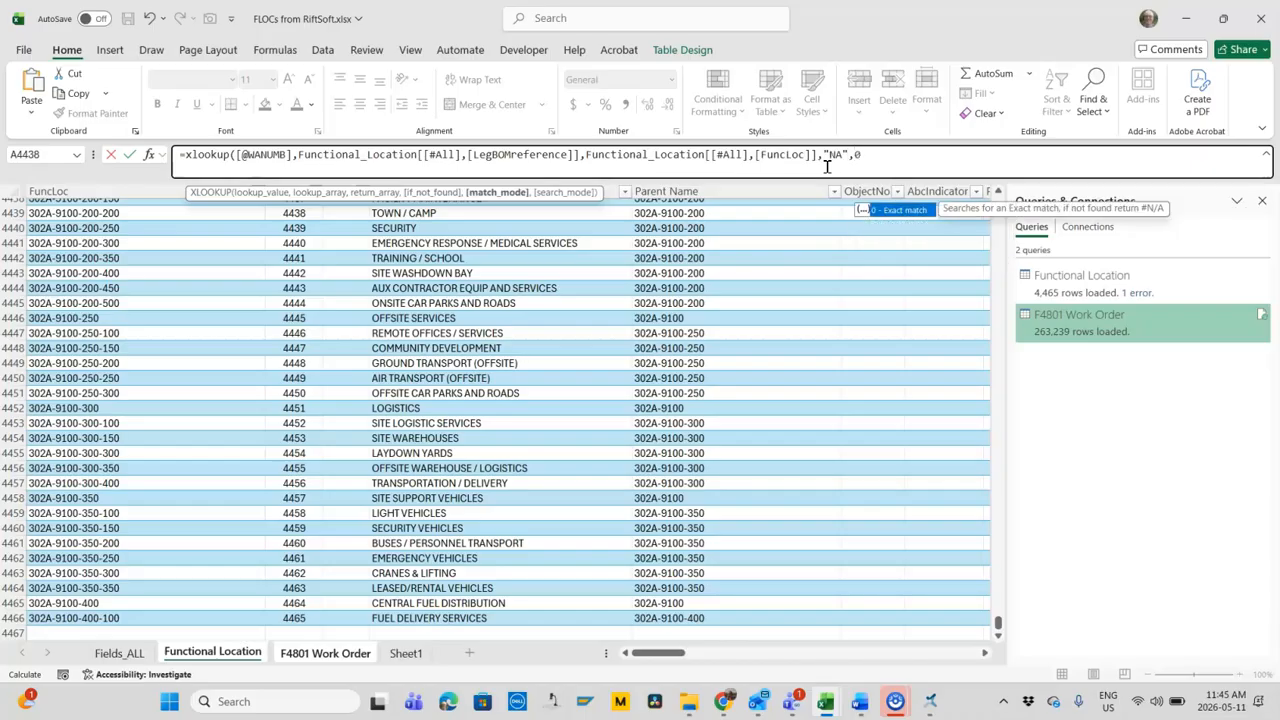
{"action": "type", "text": ")"}
{"action": "key", "text": "Return"}
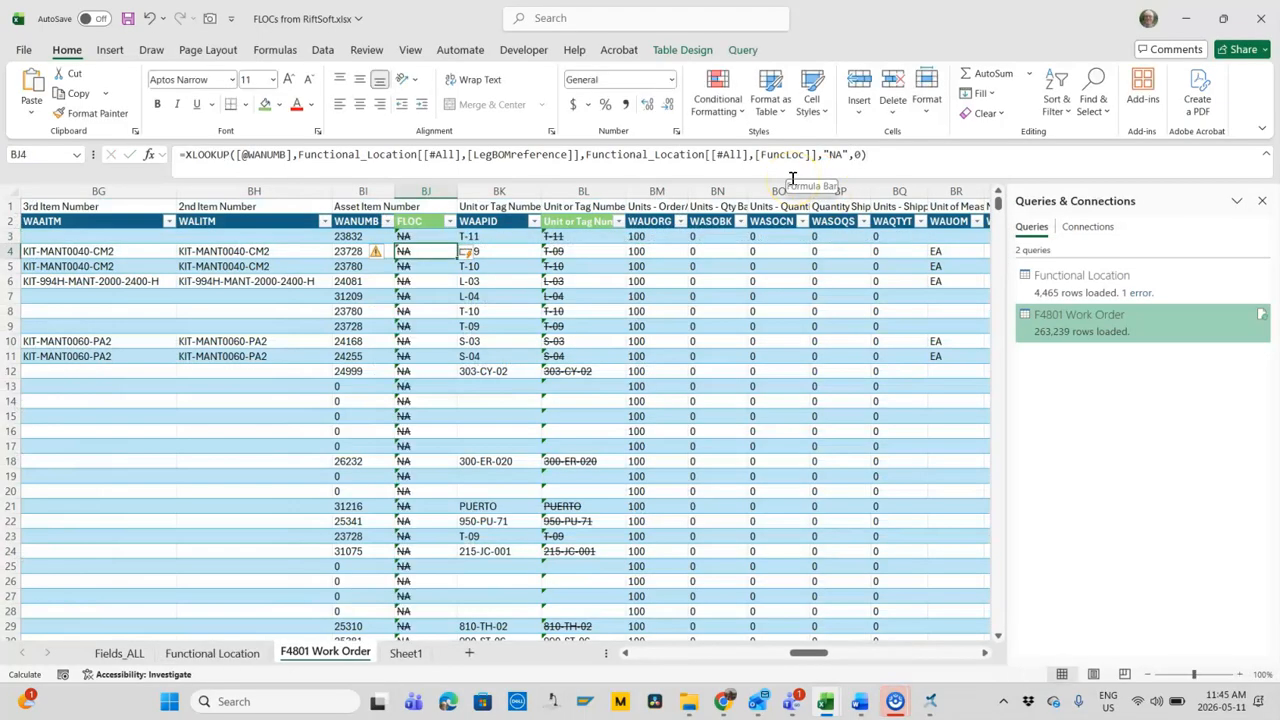
Step: Check which distinct values the FLOC column holds and compare its first data row with the WANUMB lookup value
{"action": "left_click", "coordinate": [449, 221]}
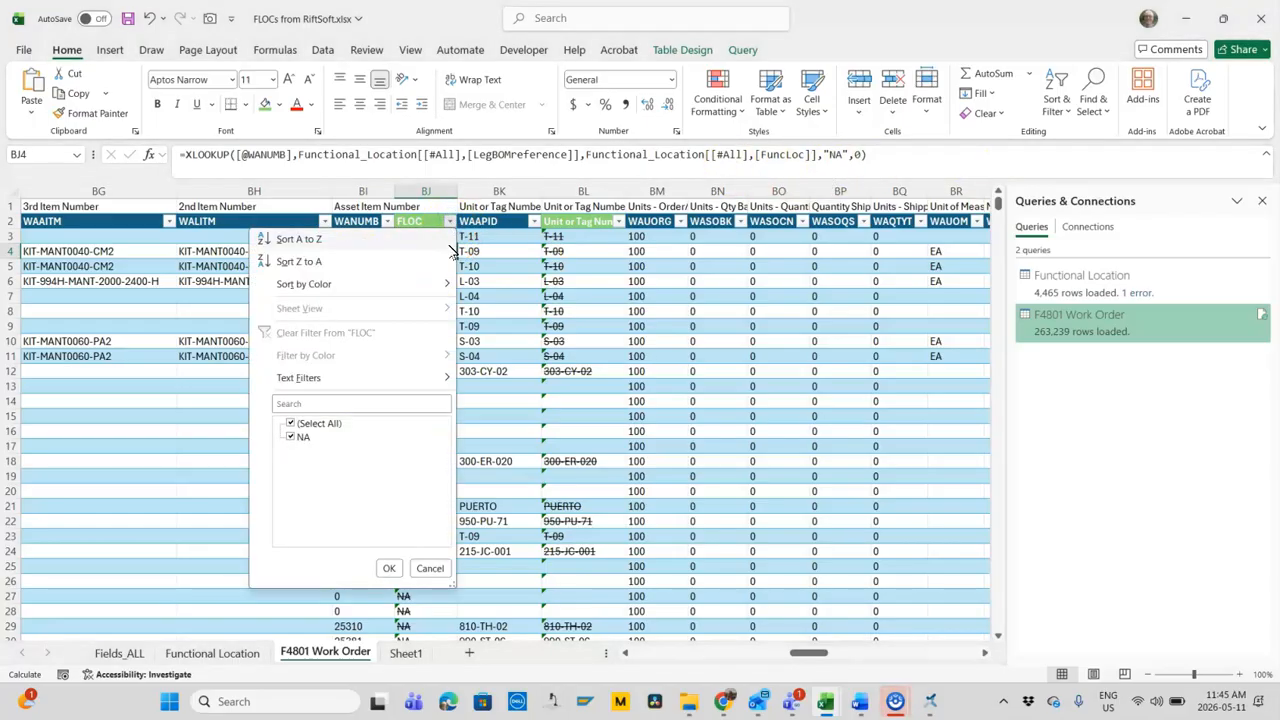
{"action": "left_click", "coordinate": [430, 568]}
{"action": "left_click", "coordinate": [409, 236]}
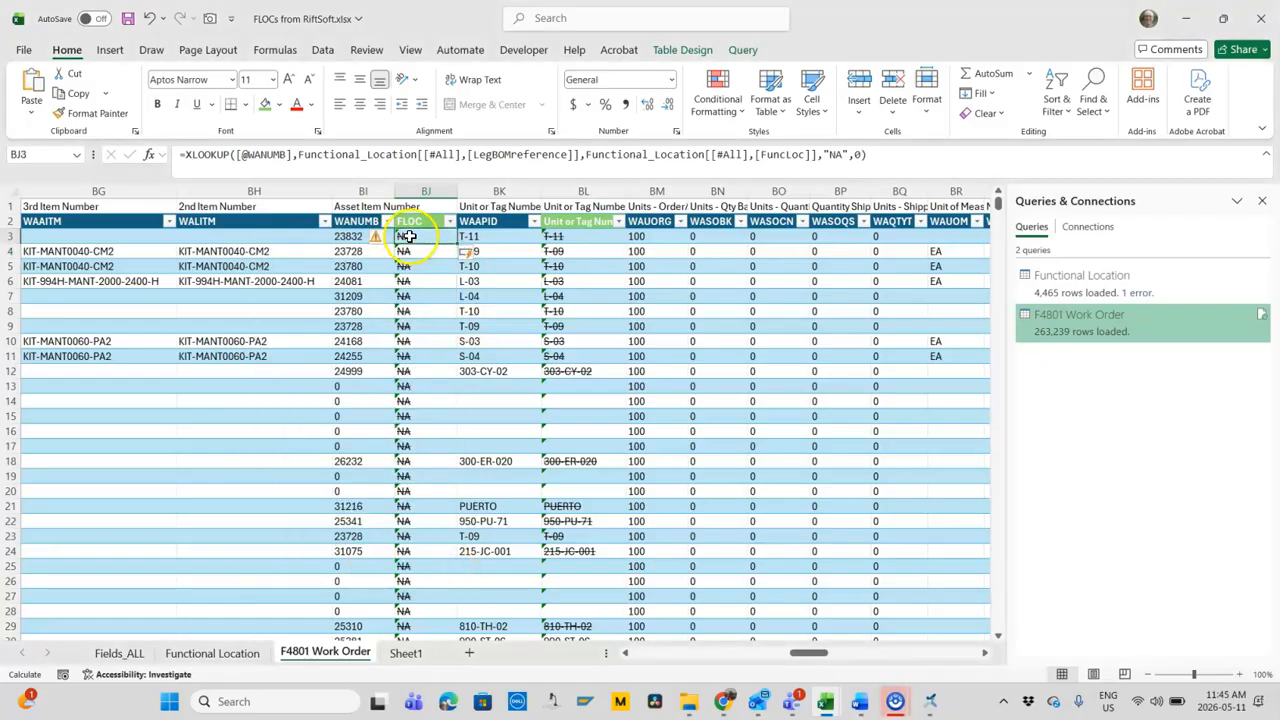
{"action": "left_click", "coordinate": [352, 237]}
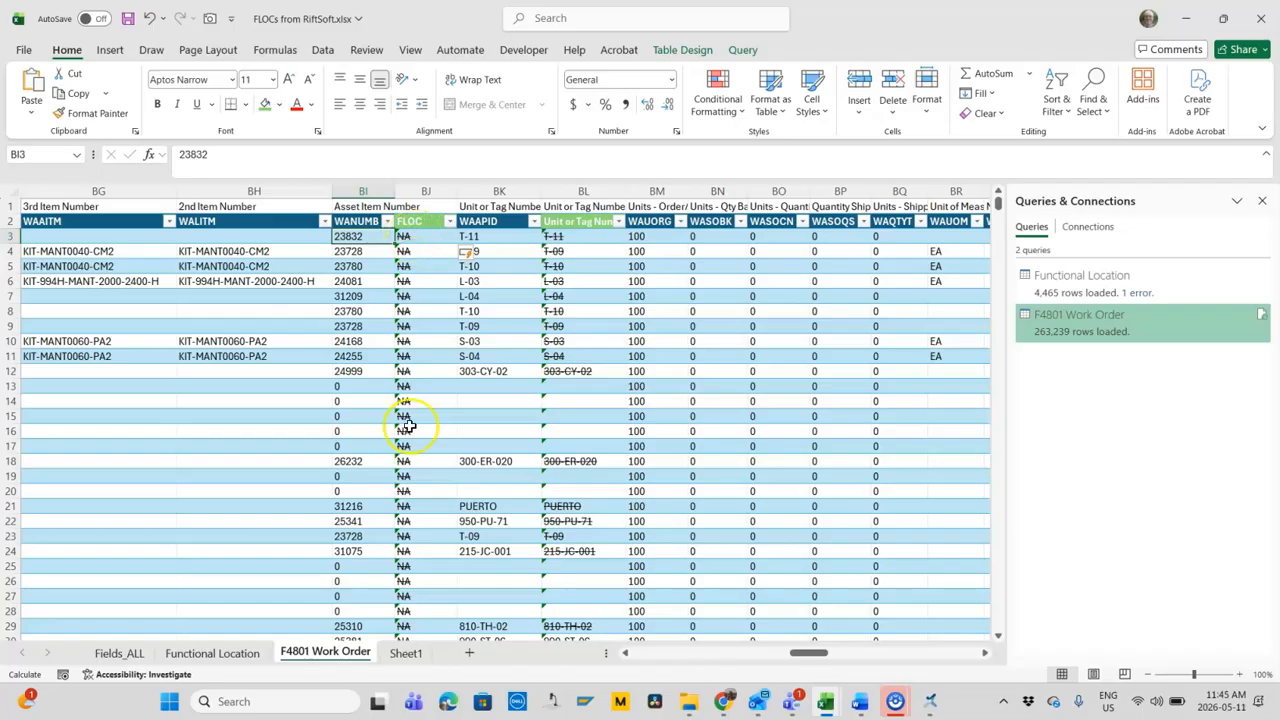
{"action": "left_click", "coordinate": [420, 236]}
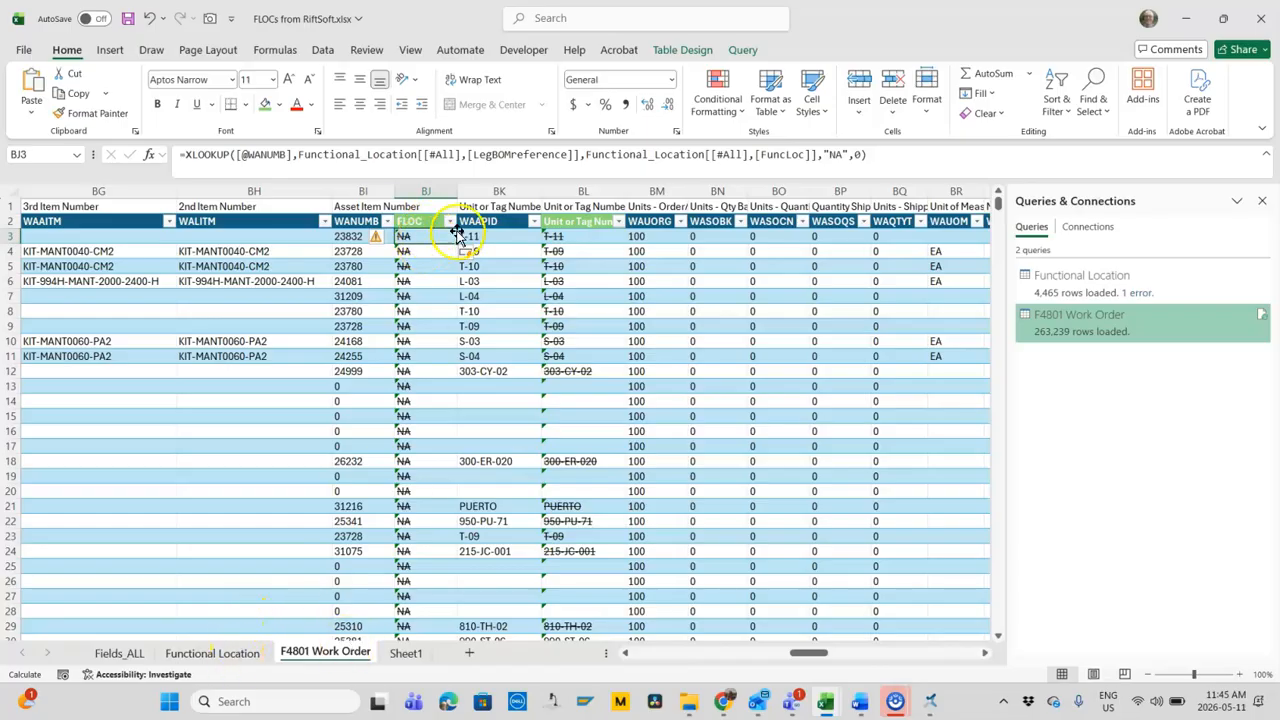
Step: Inspect the LegBOMreference values on the Functional Location sheet used as the lookup array
{"action": "left_click", "coordinate": [214, 653]}
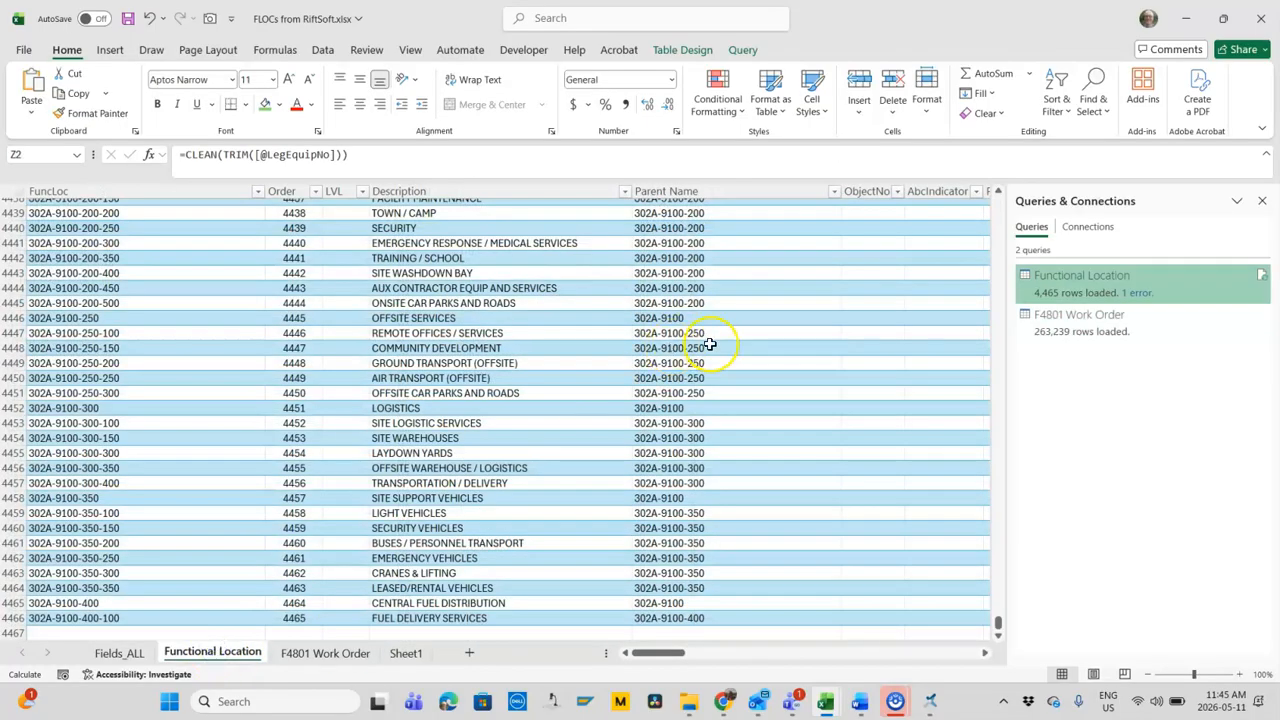
{"action": "left_click_drag", "start_coordinate": [997, 624], "coordinate": [1006, 163]}
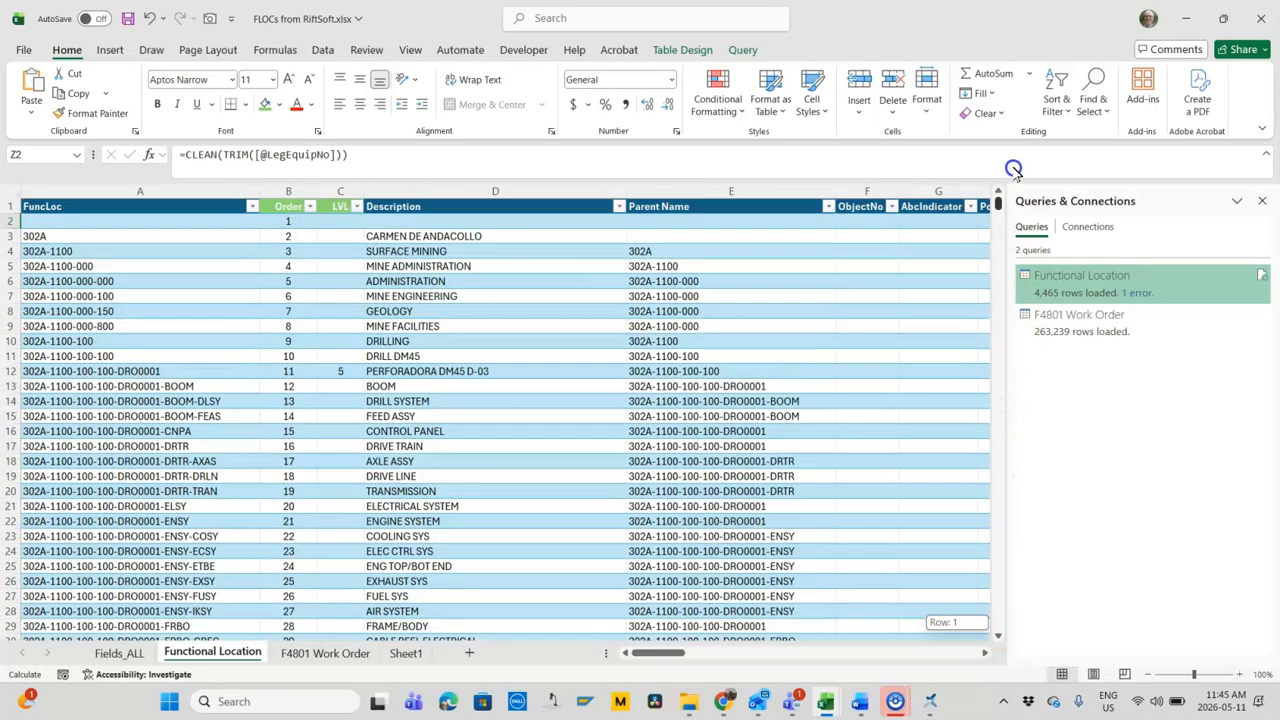
{"action": "left_click", "coordinate": [955, 653]}
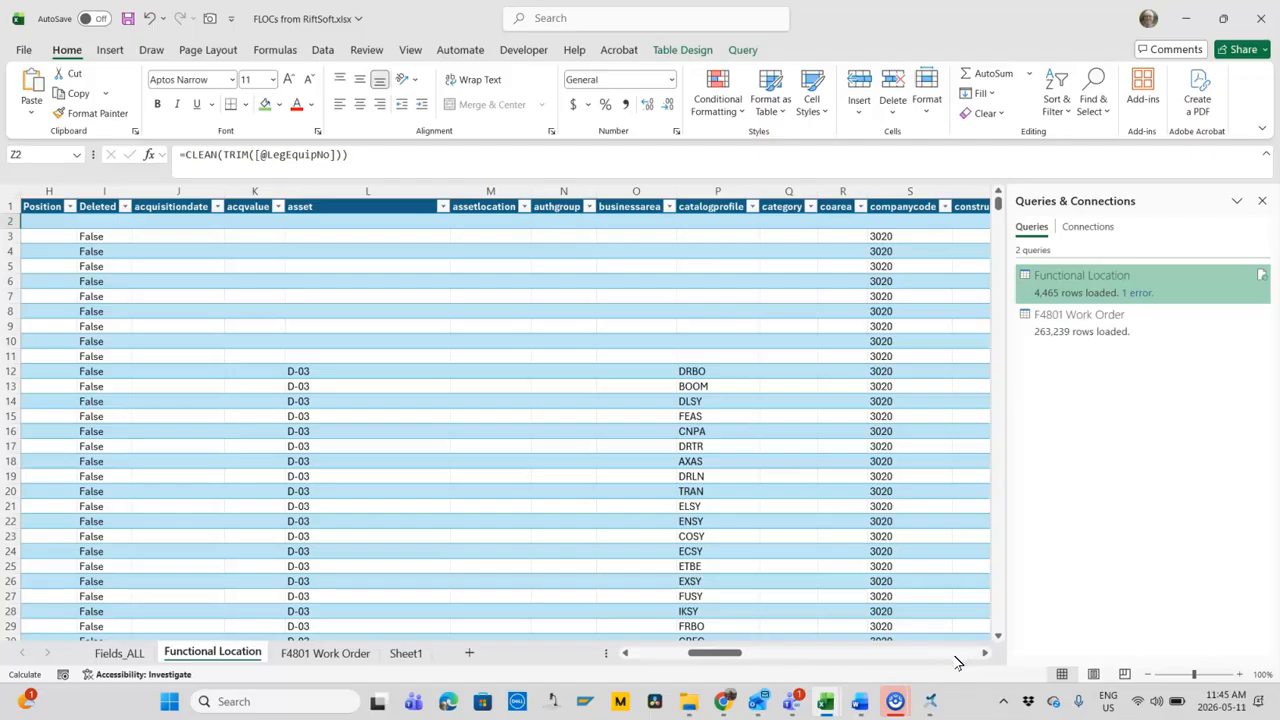
{"action": "left_click", "coordinate": [955, 657]}
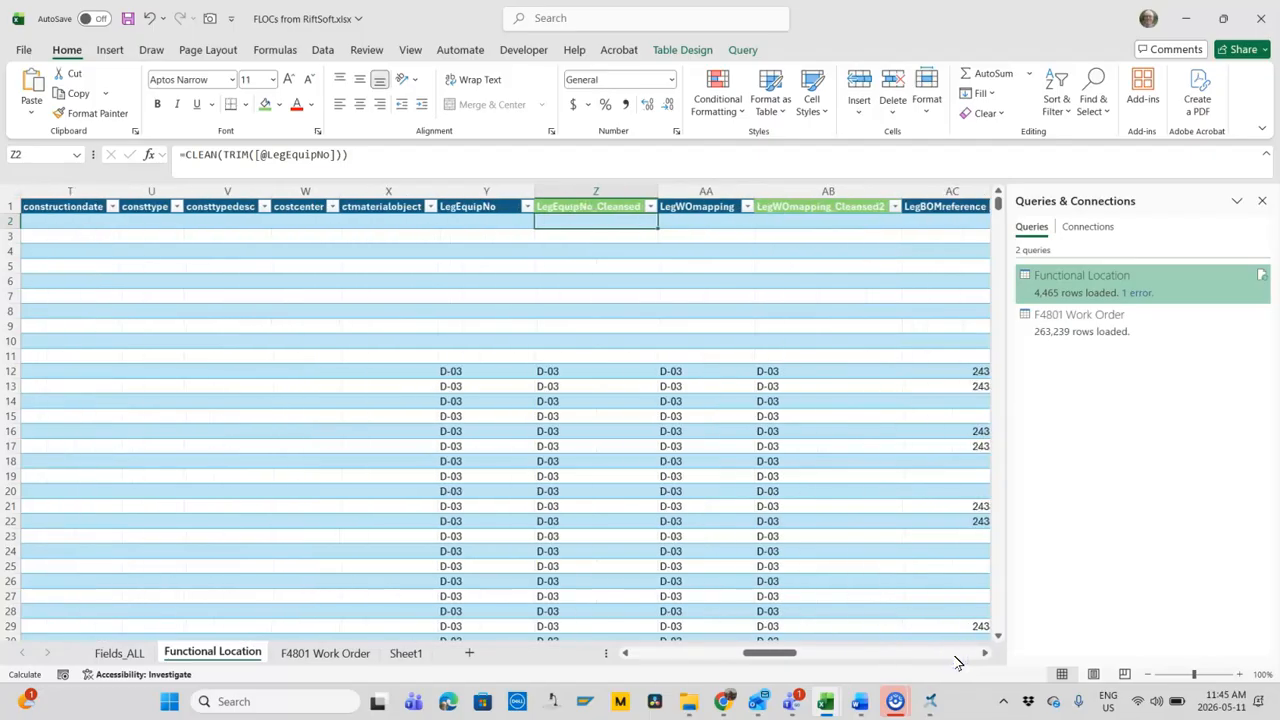
{"action": "left_click", "coordinate": [955, 655]}
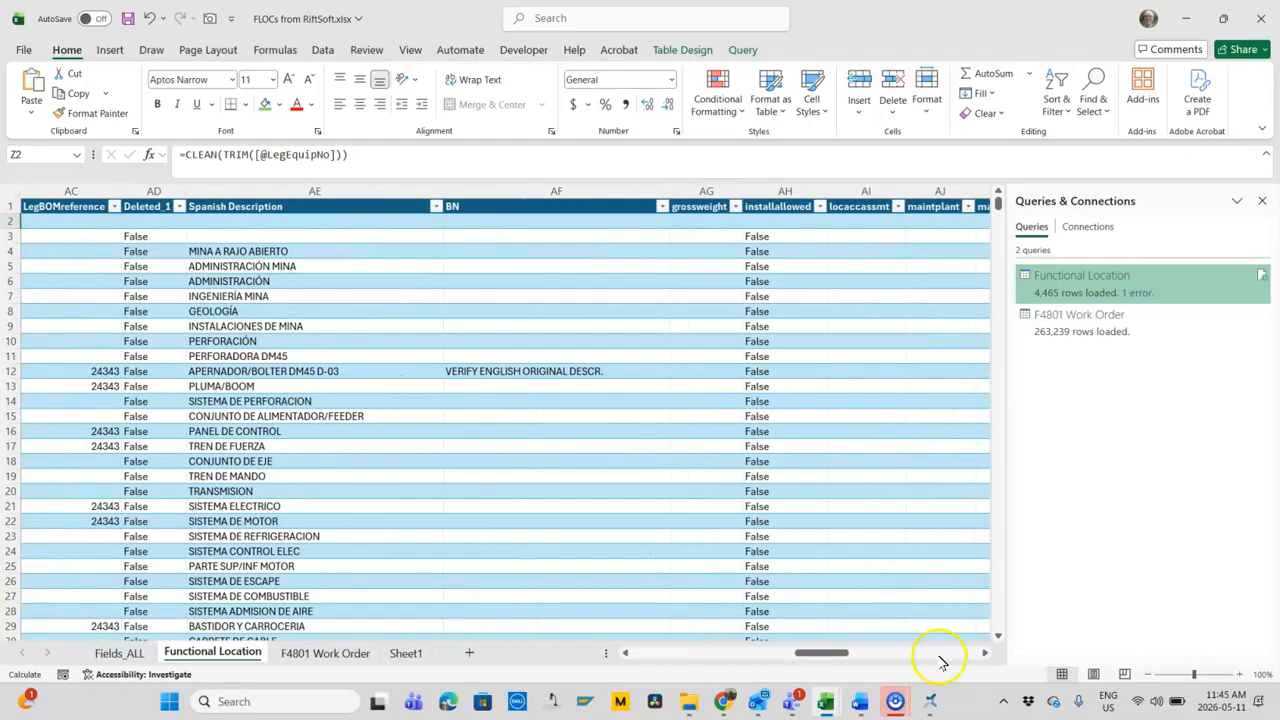
{"action": "left_click", "coordinate": [89, 252]}
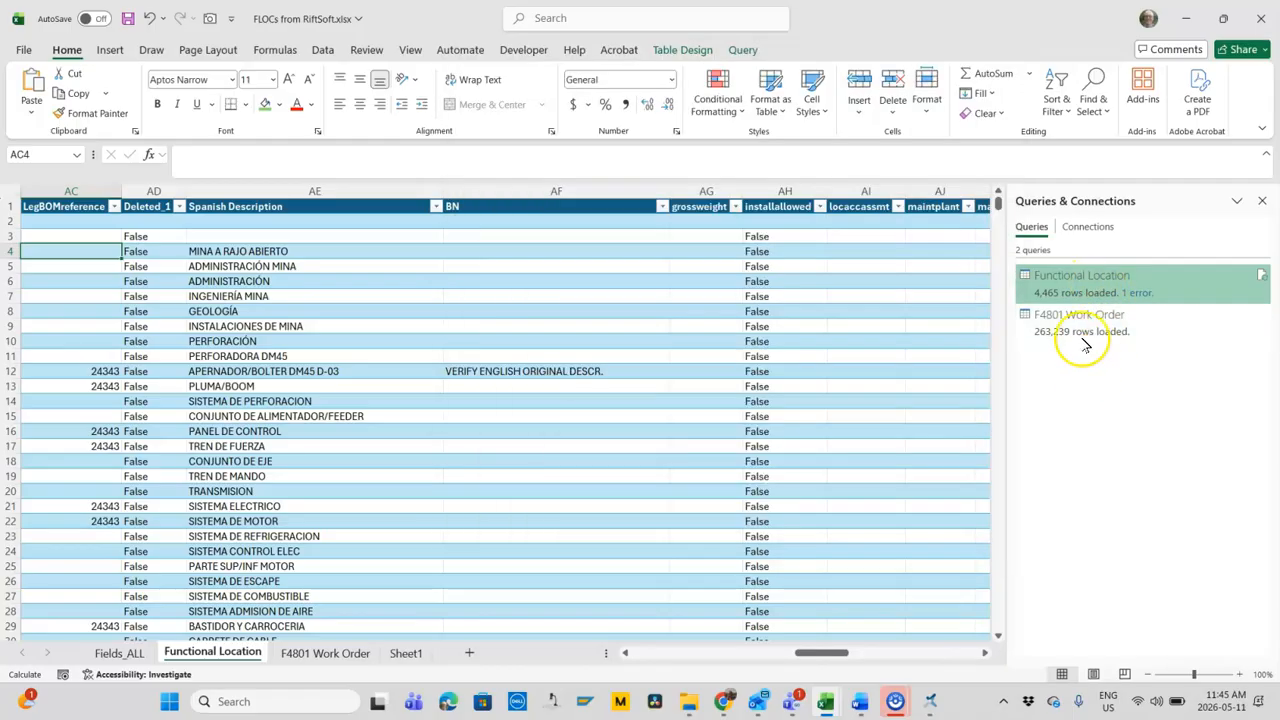
Step: Remove the Changed Type step from the Functional Location query in Power Query, then close and load the query
{"action": "left_click", "coordinate": [1105, 283]}
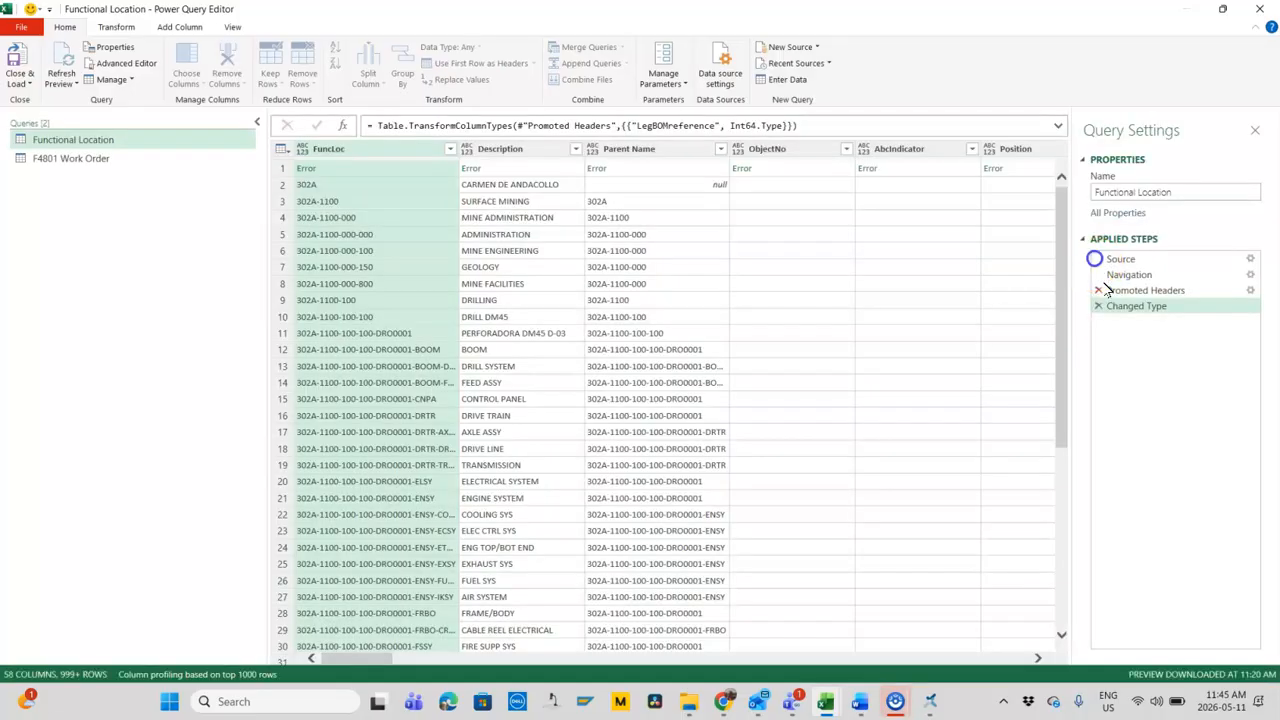
{"action": "left_click", "coordinate": [1100, 306]}
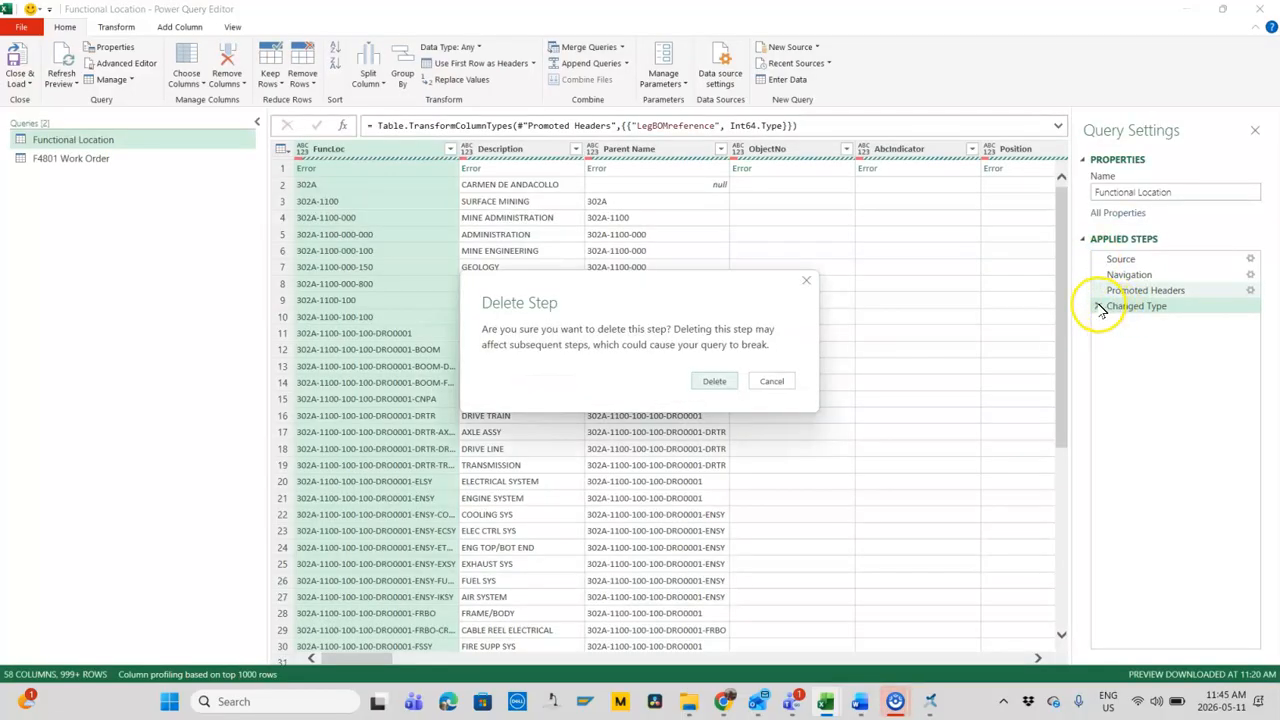
{"action": "left_click", "coordinate": [790, 380]}
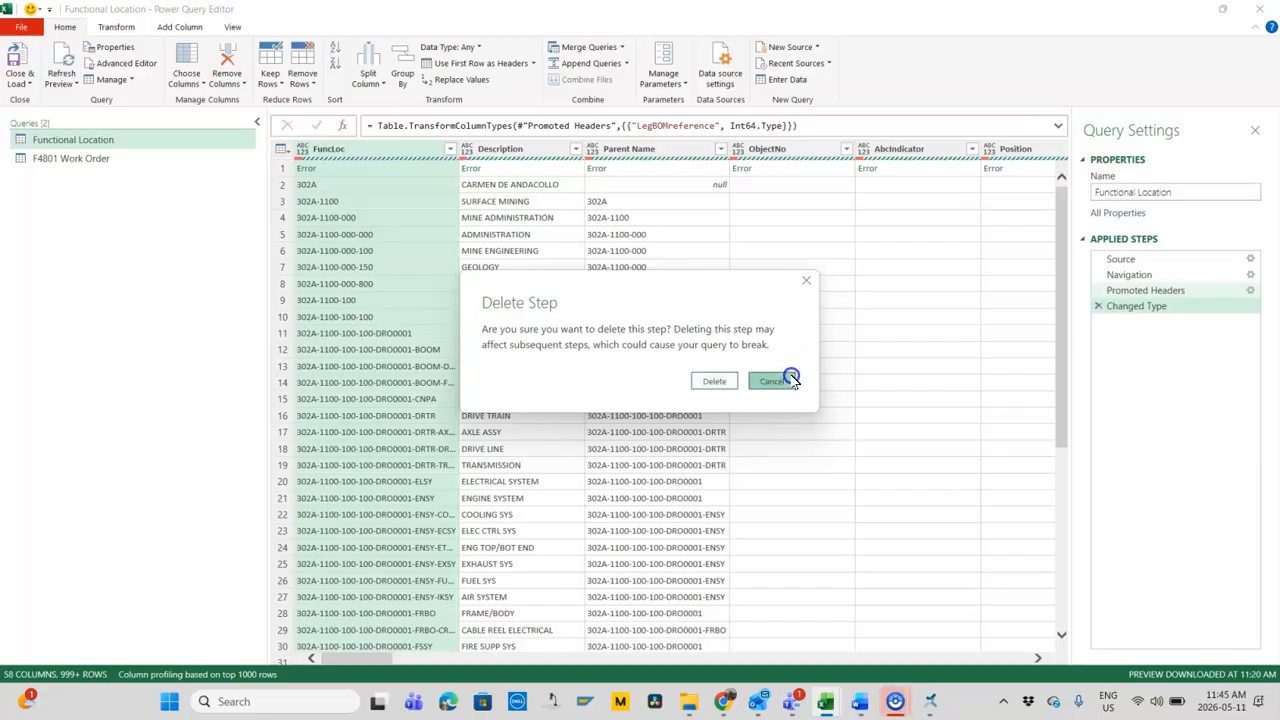
{"action": "left_click", "coordinate": [1098, 306]}
{"action": "left_click", "coordinate": [16, 62]}
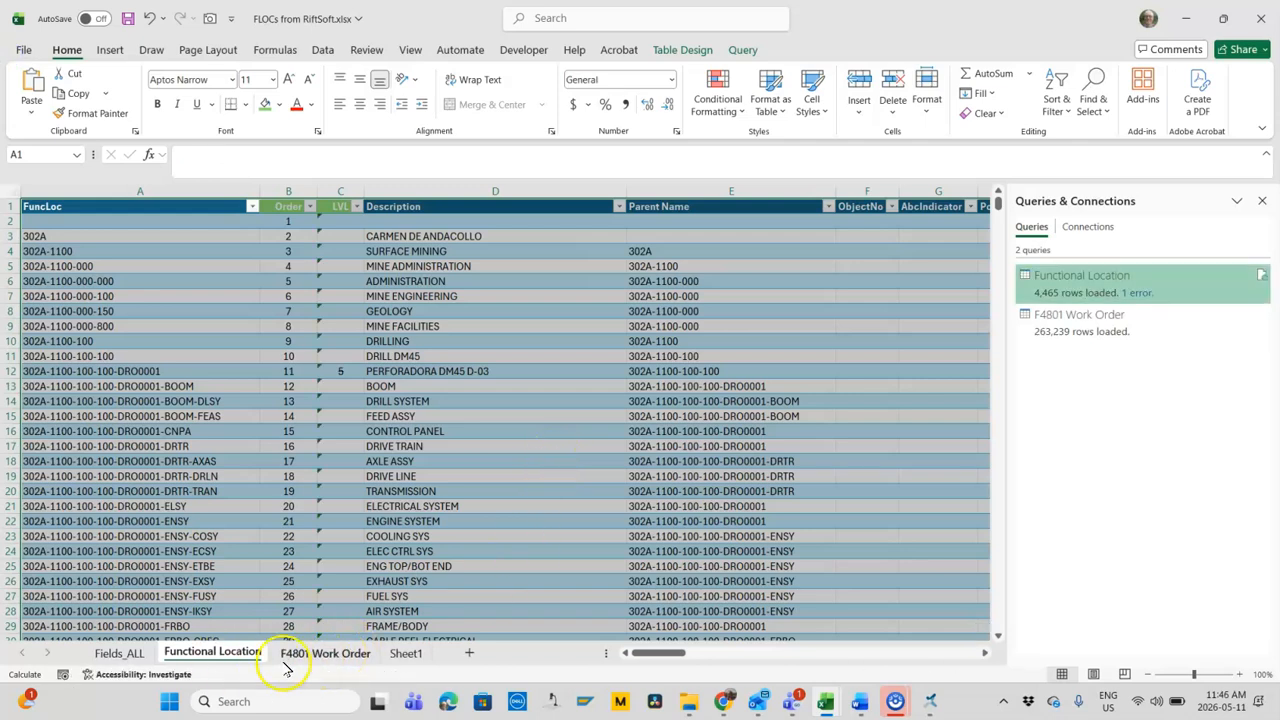
Step: Recalculate the workbook from the F4801 Work Order sheet and widen the FLOC column to fit the full location codes
{"action": "left_click", "coordinate": [336, 656]}
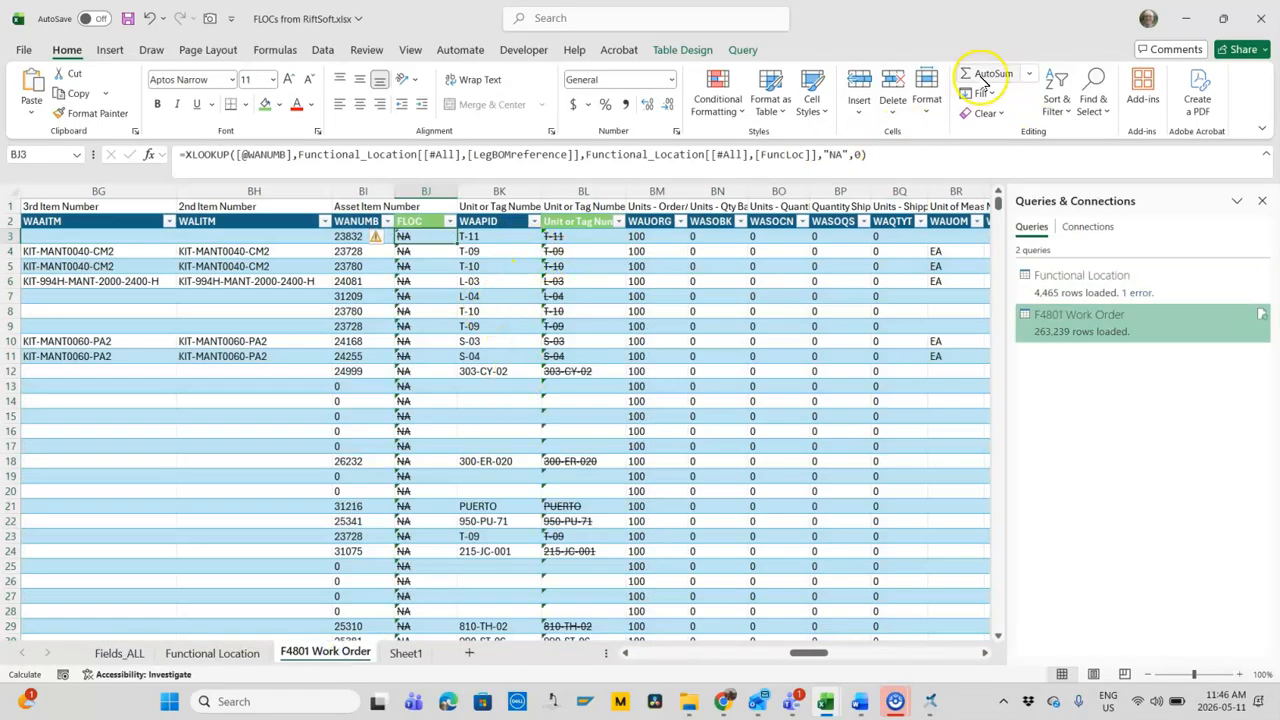
{"action": "left_click", "coordinate": [285, 51]}
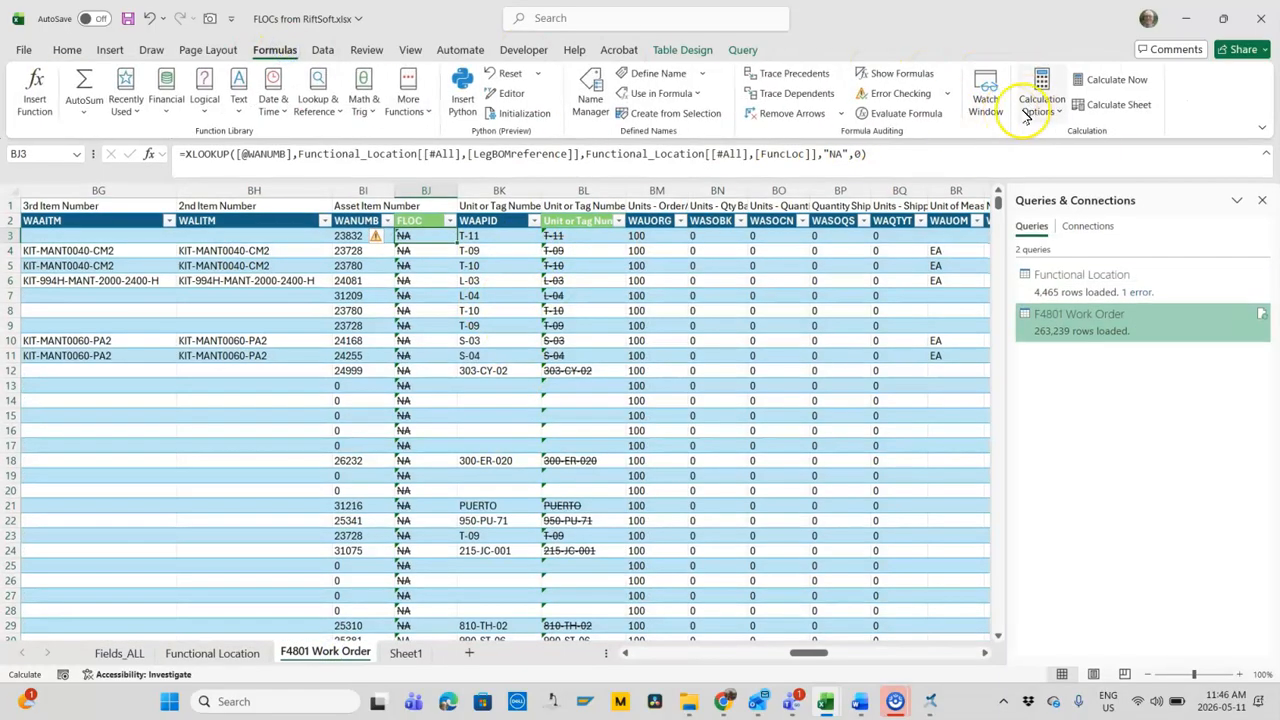
{"action": "left_click", "coordinate": [1118, 80]}
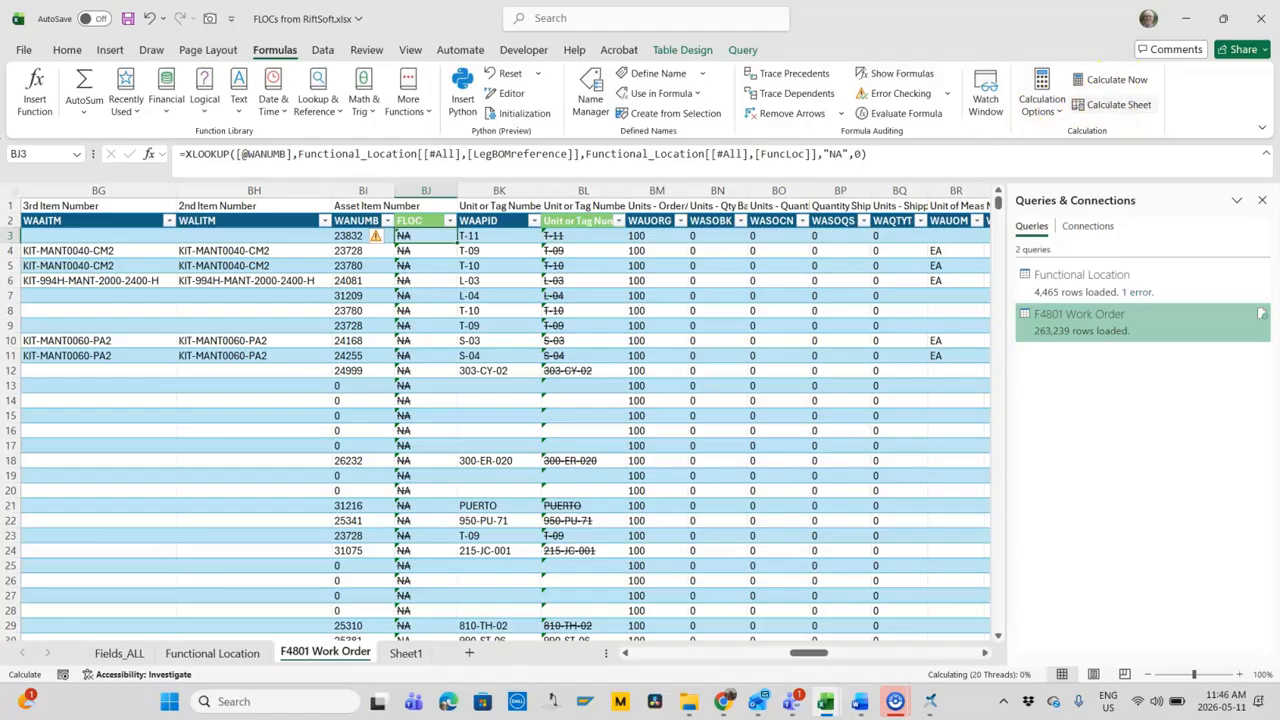
{"action": "left_click_drag", "start_coordinate": [458, 197], "coordinate": [553, 197]}
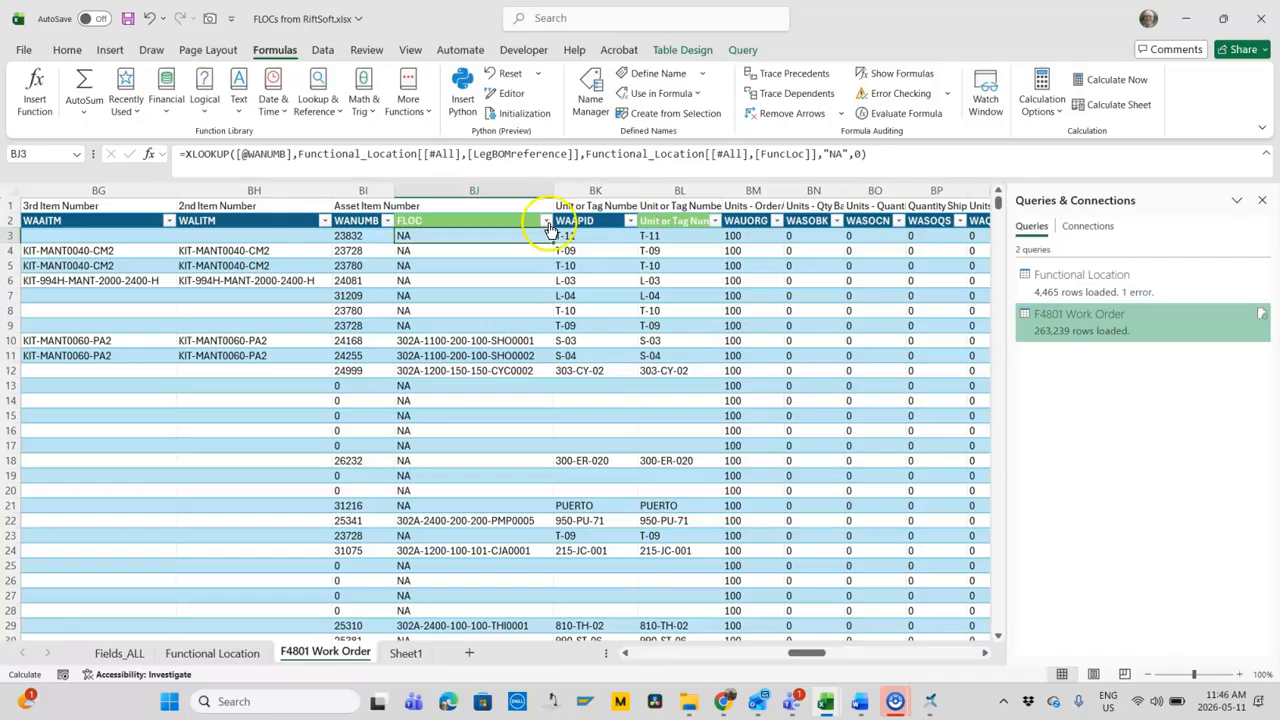
Step: Review the list of distinct functional locations returned in the FLOC column without applying a filter
{"action": "left_click", "coordinate": [546, 221]}
{"action": "mouse_move", "coordinate": [537, 428]}
{"action": "left_mouse_down"}
{"action": "mouse_move", "coordinate": [537, 535]}
{"action": "mouse_move", "coordinate": [545, 424]}
{"action": "left_mouse_up"}
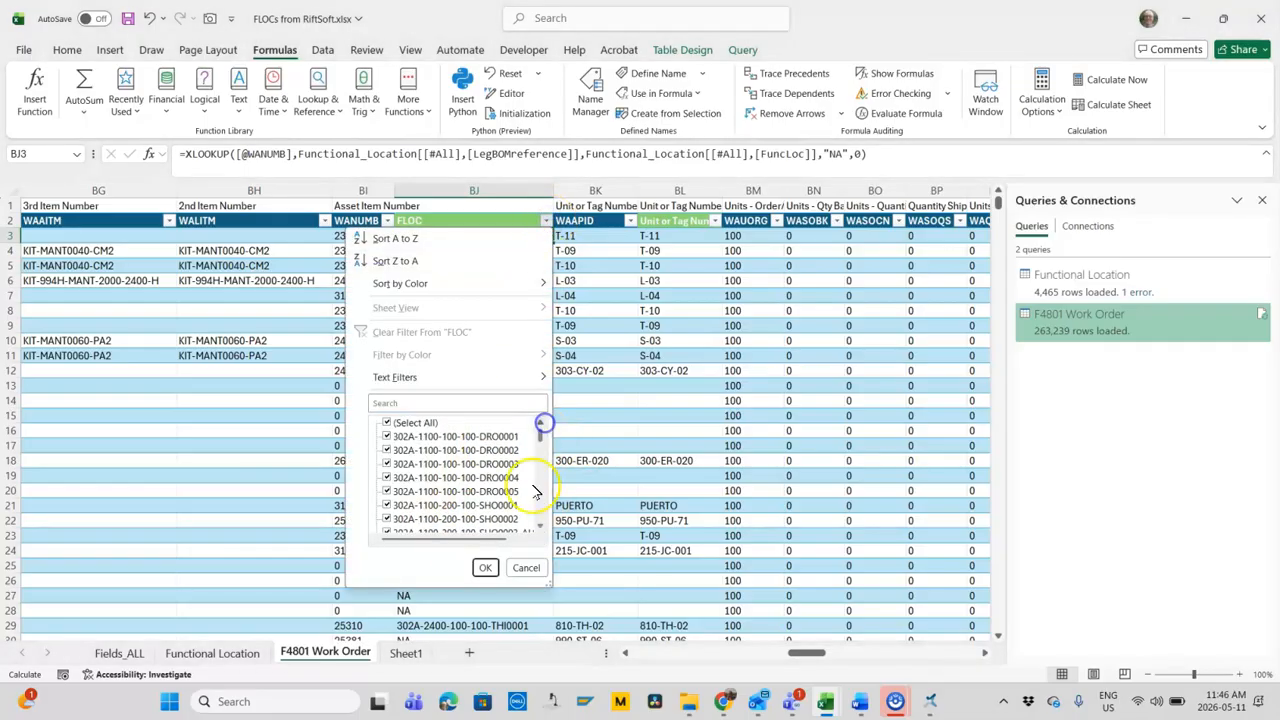
{"action": "left_click", "coordinate": [527, 568]}
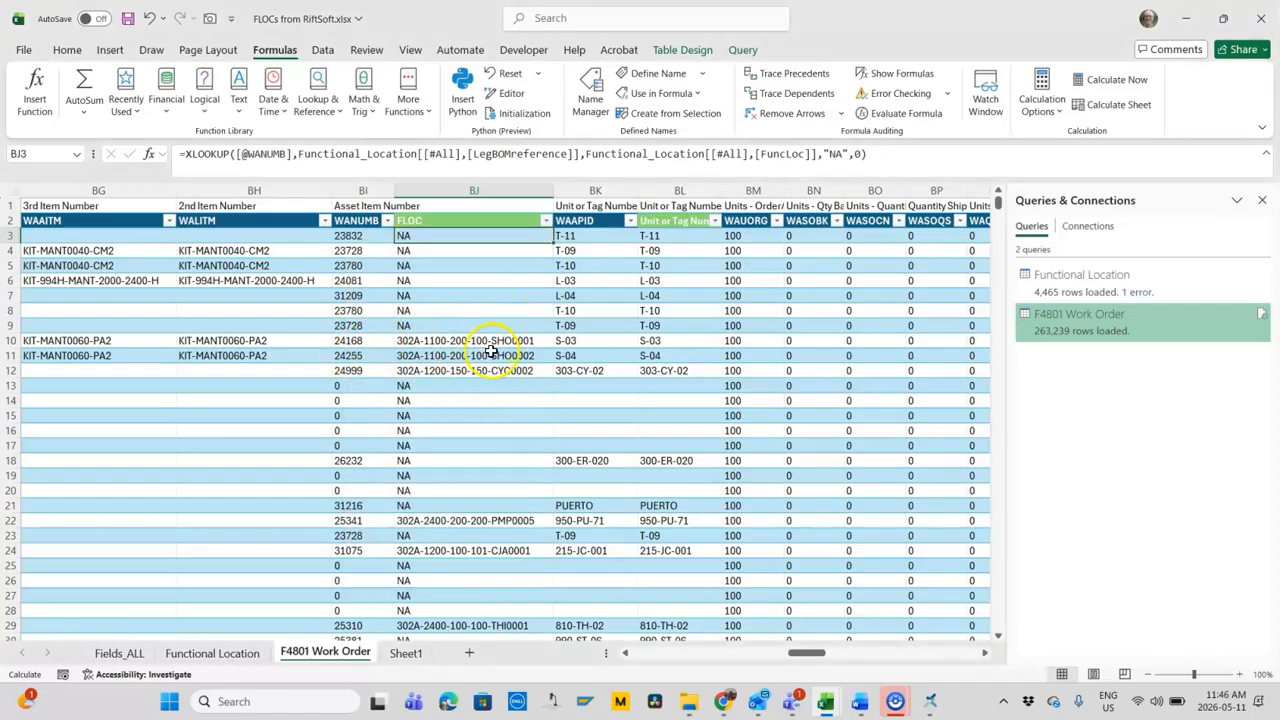
Step: Insert a column after Unit or Tag Number_Cleansed and name its header FLOC2
{"action": "left_click", "coordinate": [686, 222]}
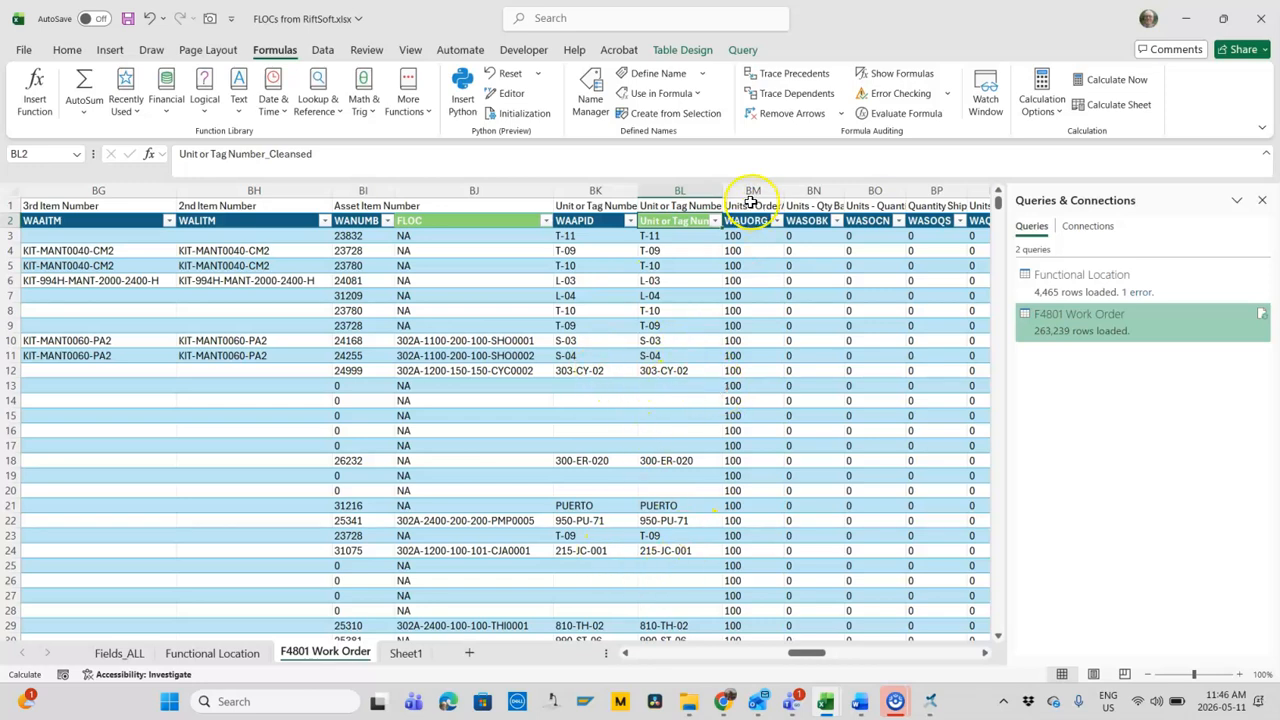
{"action": "left_click", "coordinate": [745, 190]}
{"action": "right_click", "coordinate": [746, 200]}
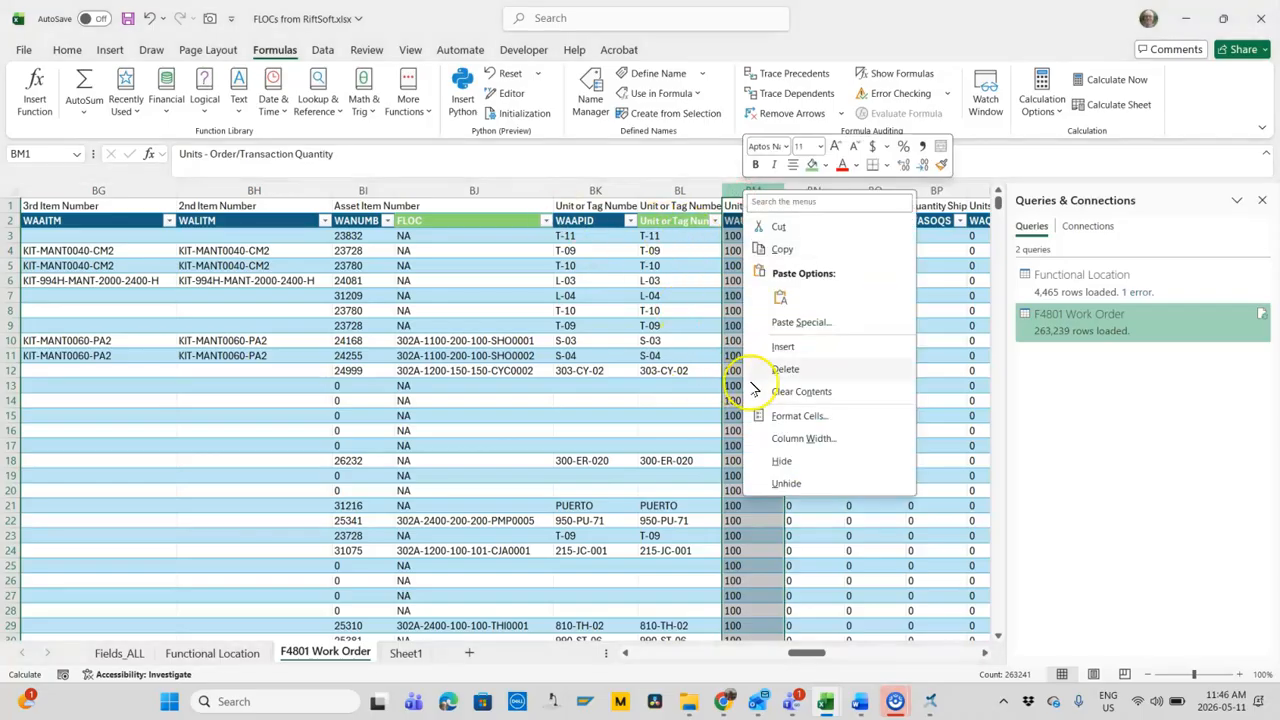
{"action": "left_click", "coordinate": [790, 347]}
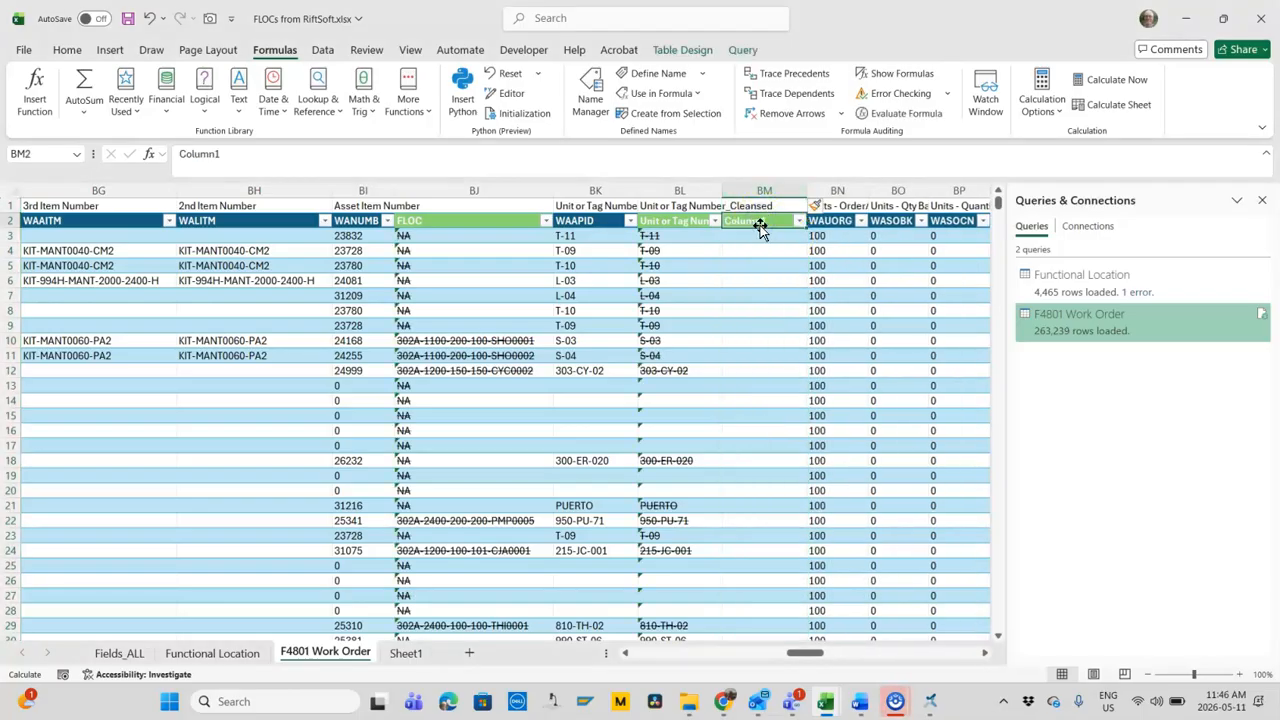
{"action": "type", "text": "FLOC2"}
{"action": "key", "text": "Return"}
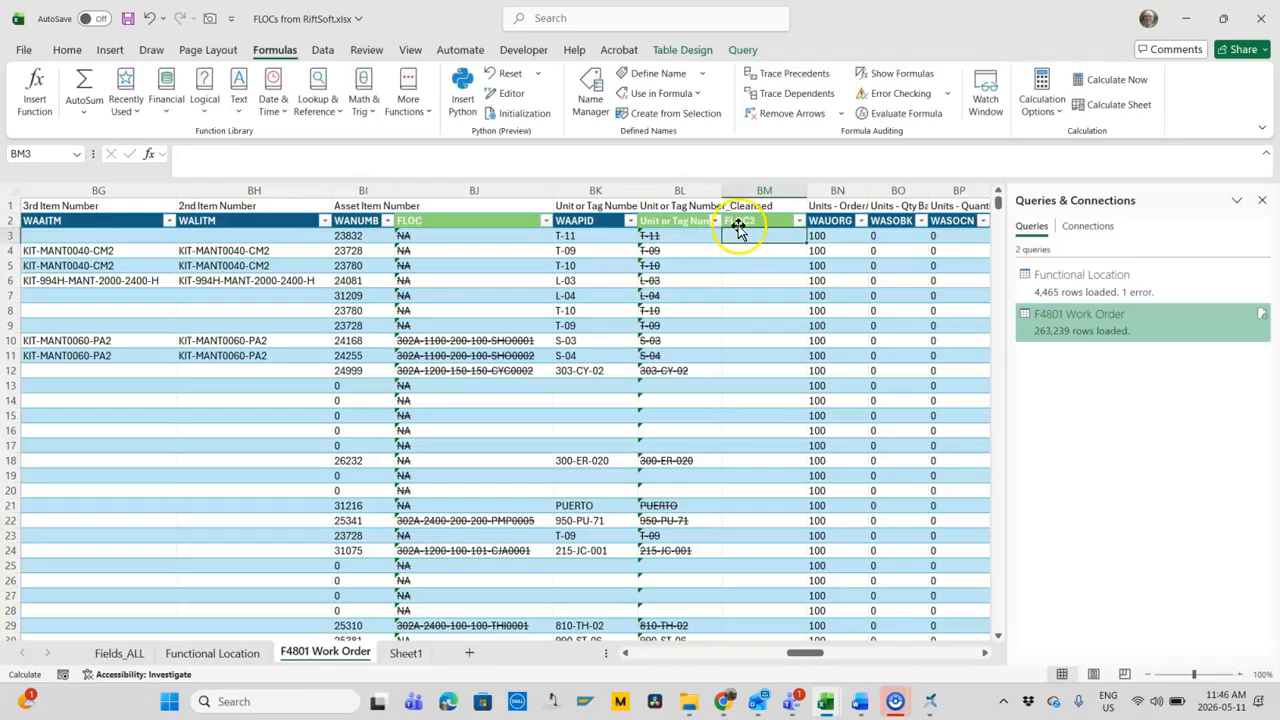
Step: Copy the XLOOKUP formula from the FLOC column into the FLOC2 column of the work order table
{"action": "left_click", "coordinate": [651, 186]}
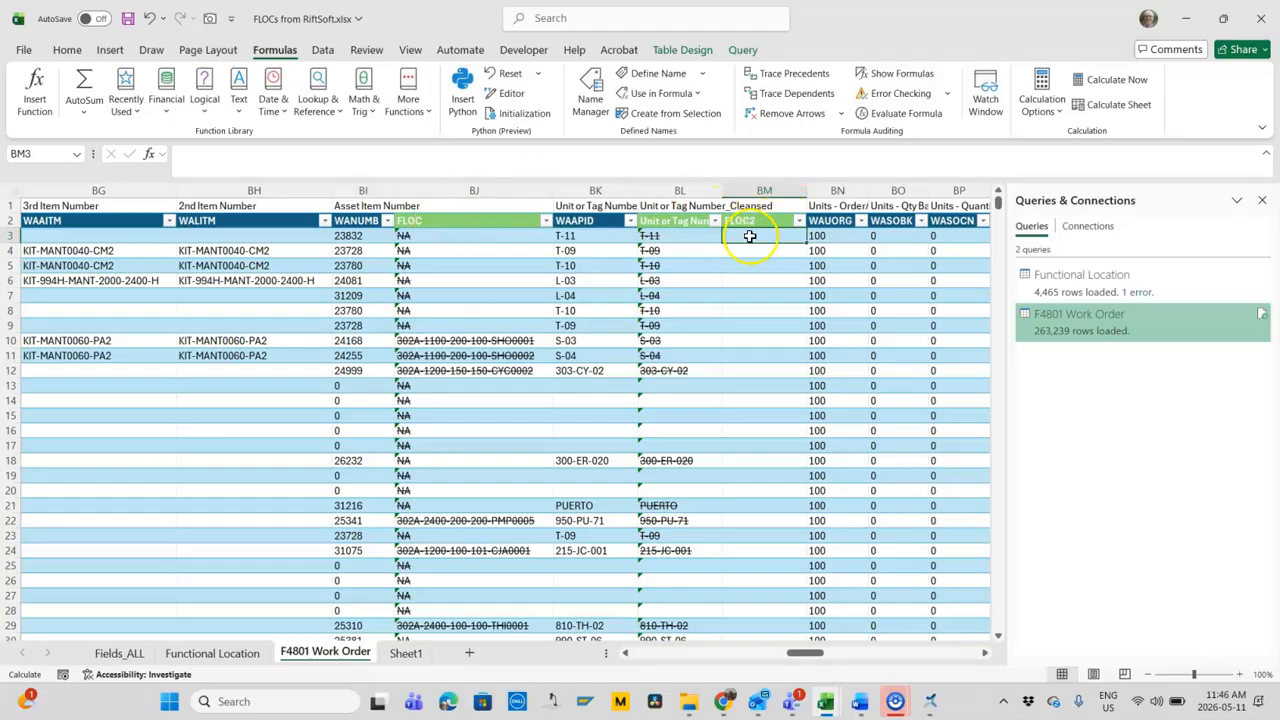
{"action": "left_click", "coordinate": [457, 238]}
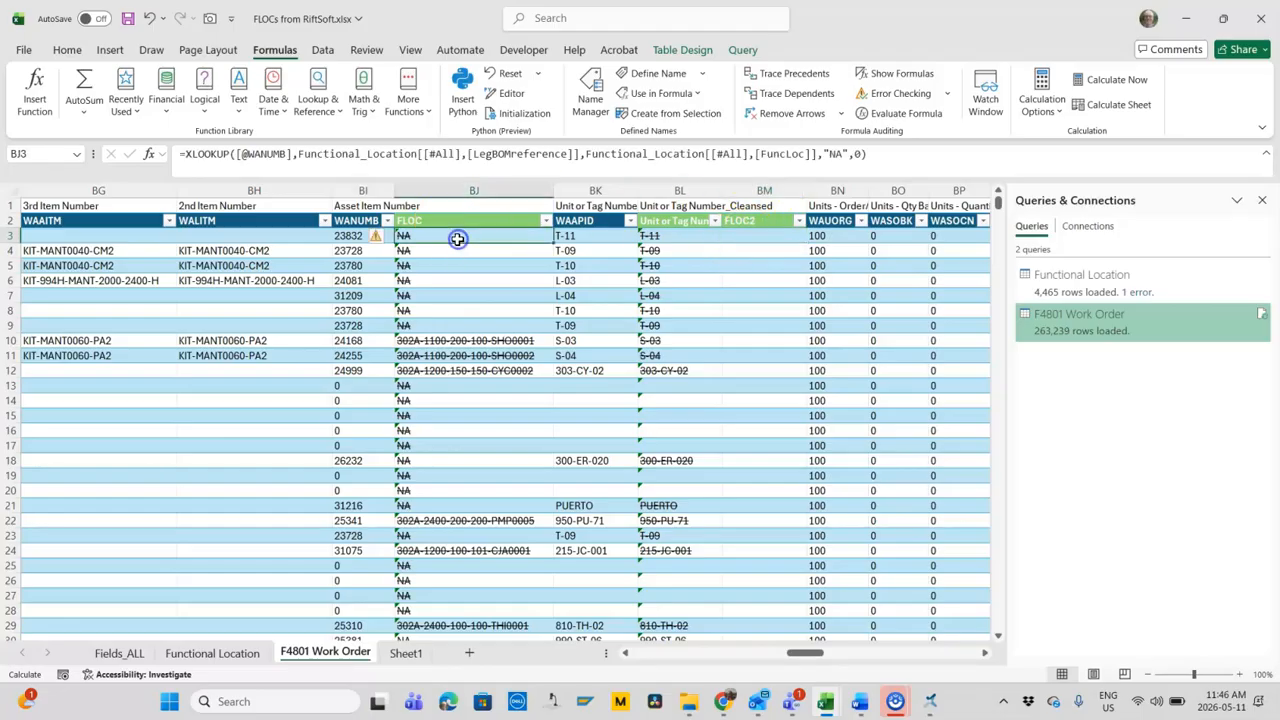
{"action": "left_click", "coordinate": [740, 232]}
{"action": "left_click", "coordinate": [670, 233]}
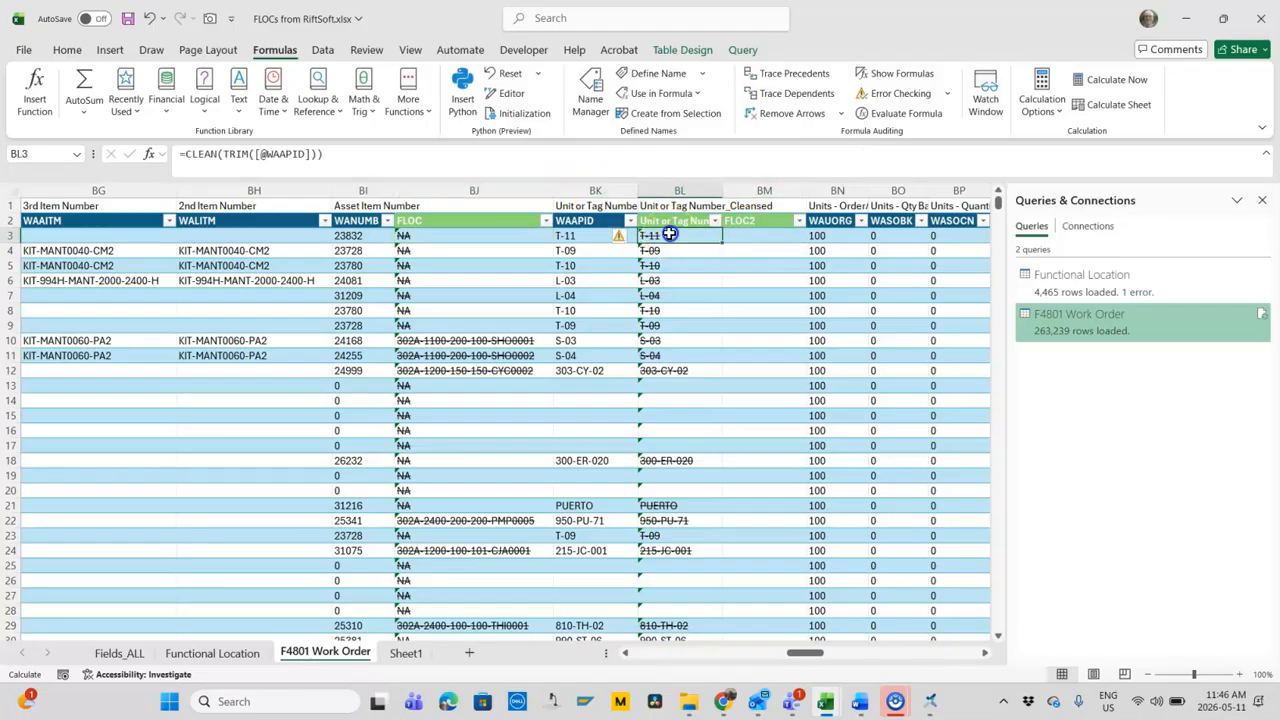
{"action": "left_click", "coordinate": [757, 233]}
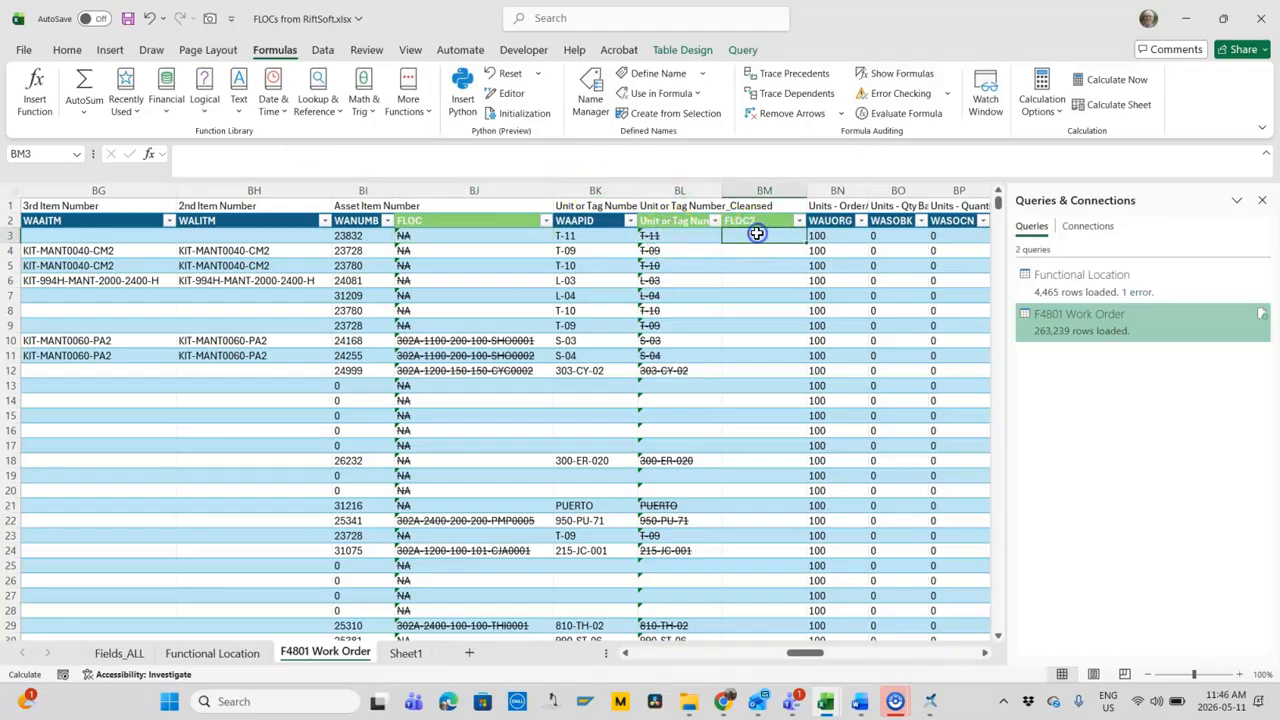
{"action": "left_click", "coordinate": [485, 235]}
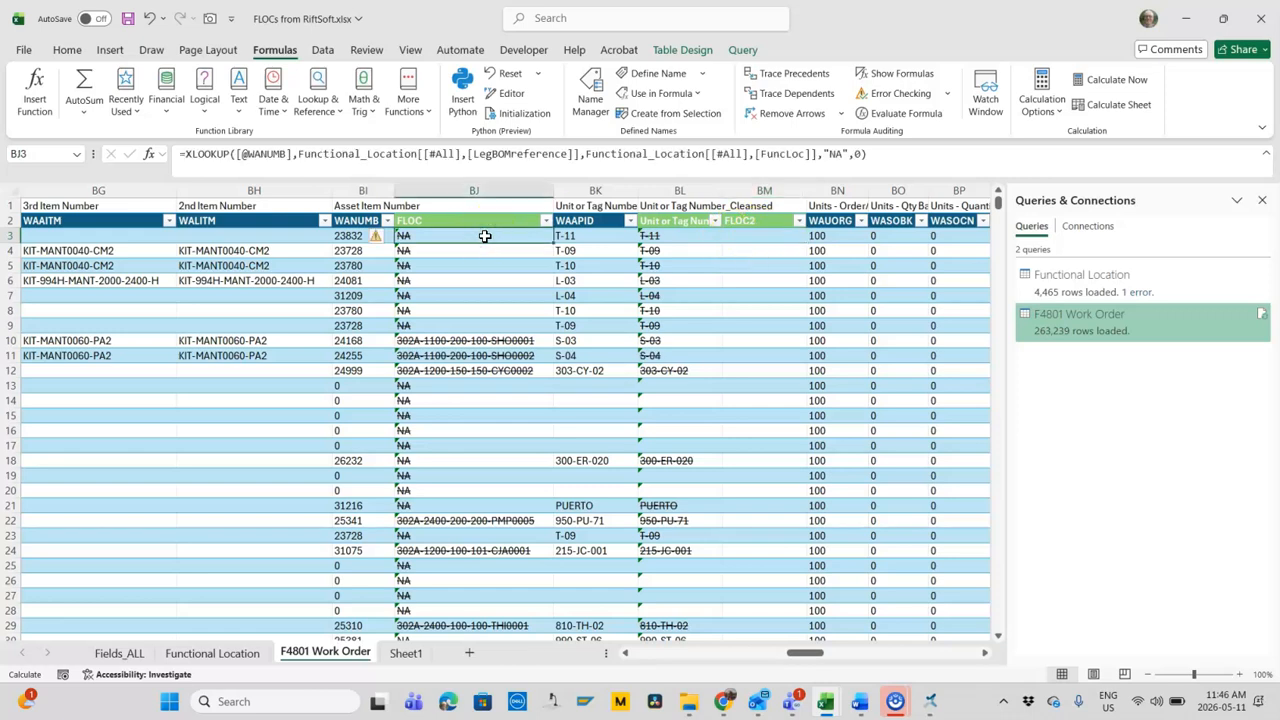
{"action": "key", "text": "ctrl+c"}
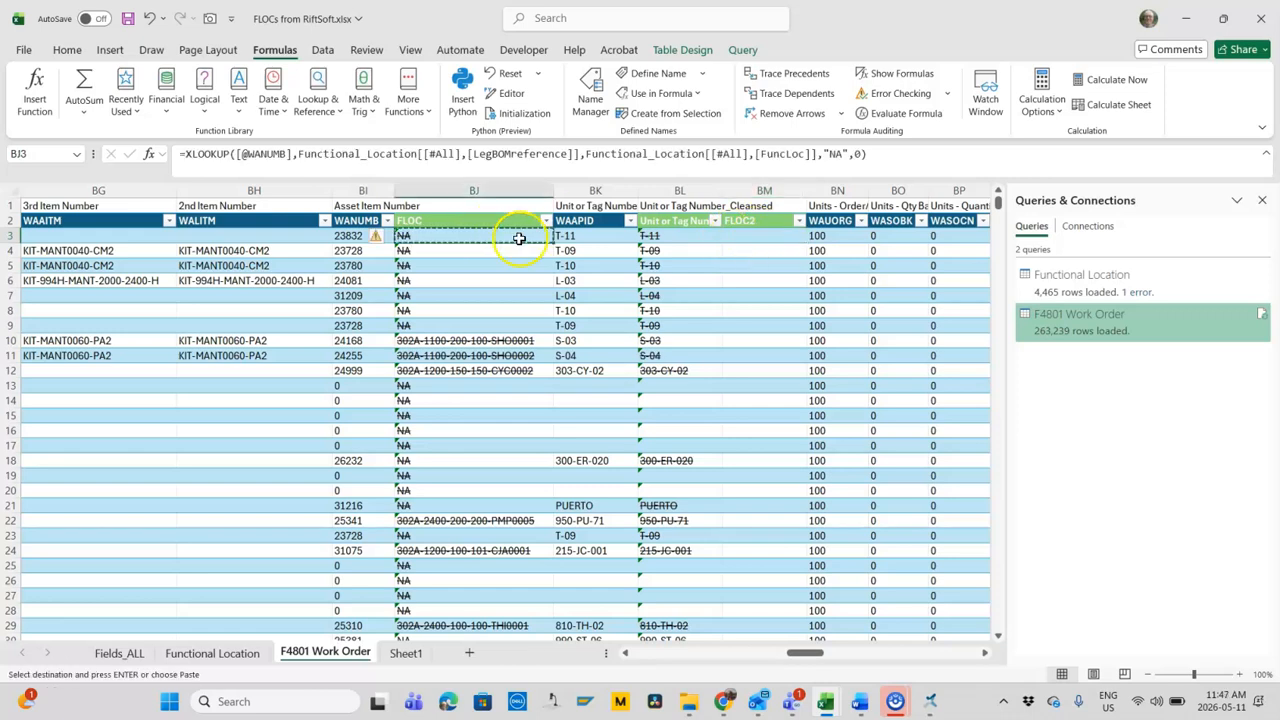
{"action": "left_click", "coordinate": [726, 234]}
{"action": "key", "text": "ctrl+v"}
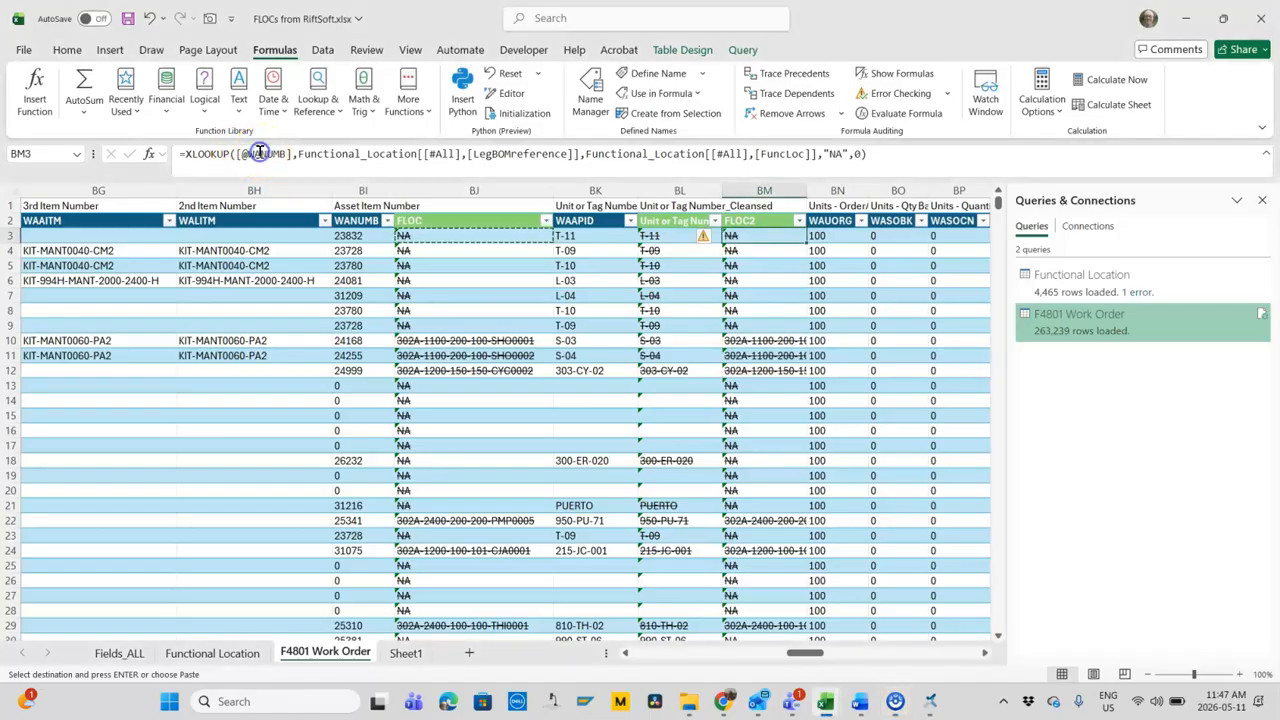
{"action": "left_click", "coordinate": [251, 157]}
{"action": "double_click", "coordinate": [251, 157]}
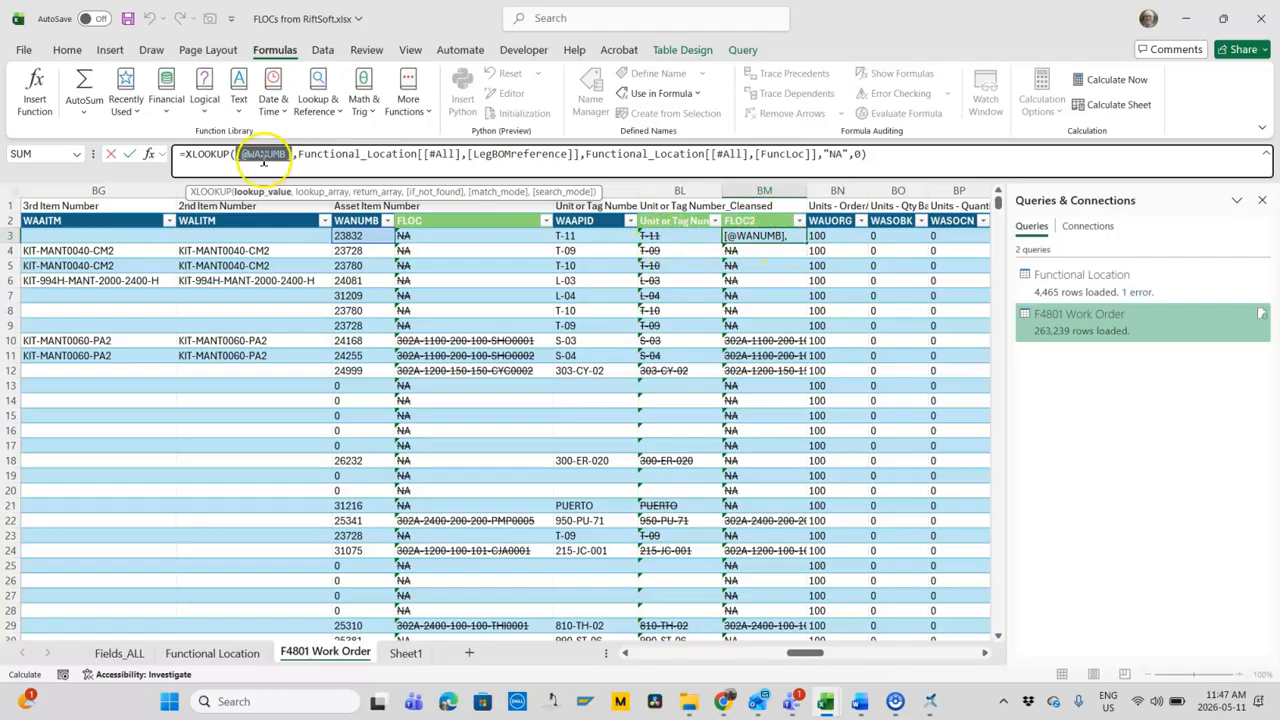
{"action": "left_click", "coordinate": [660, 236]}
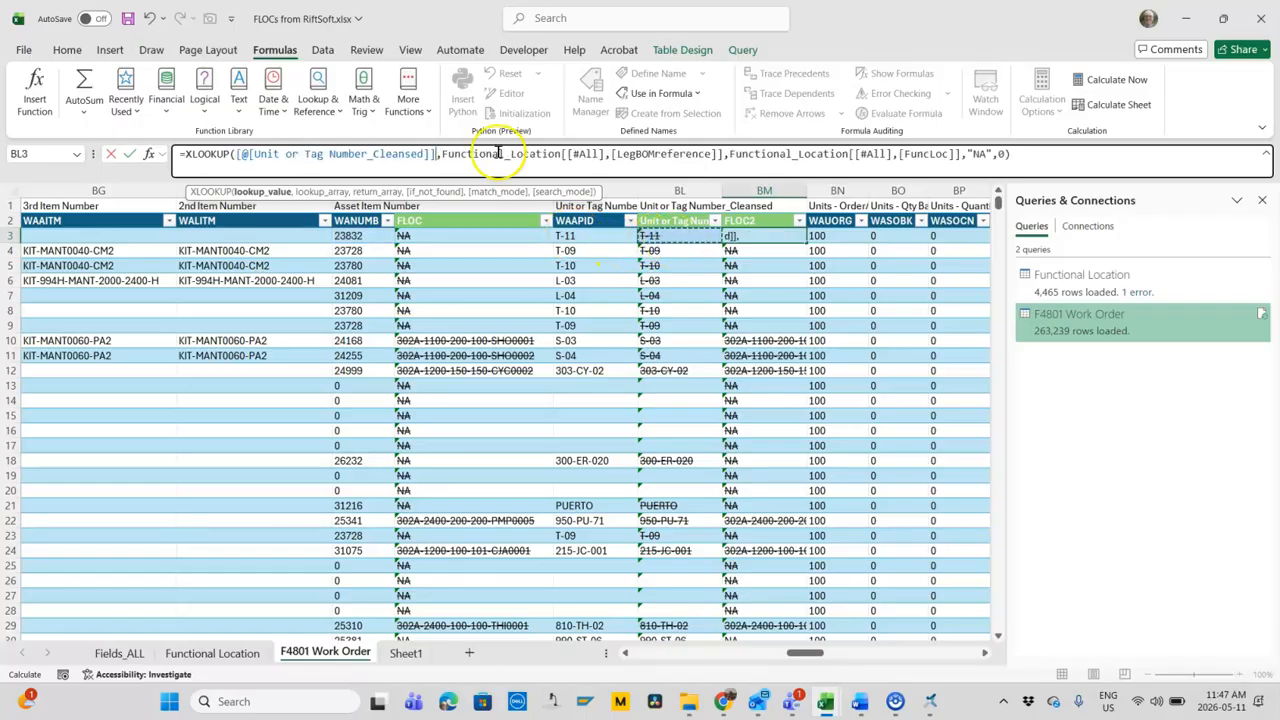
{"action": "double_click", "coordinate": [641, 155]}
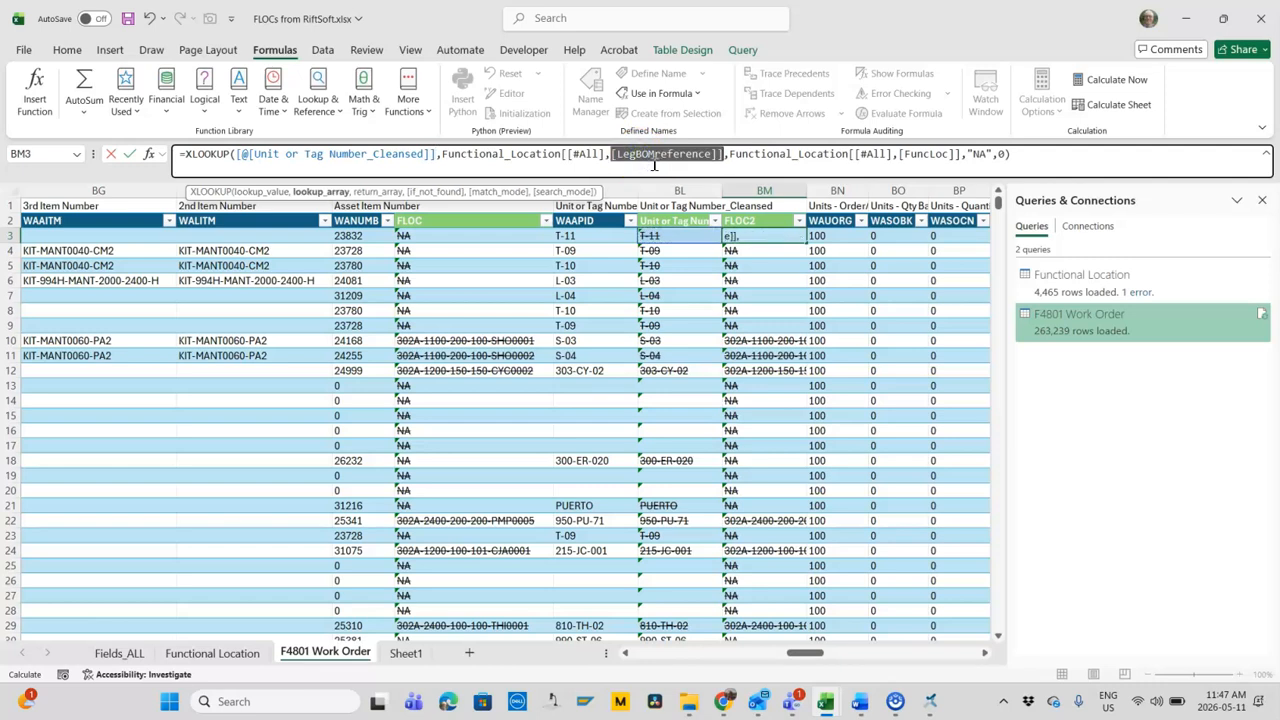
{"action": "left_click", "coordinate": [681, 155]}
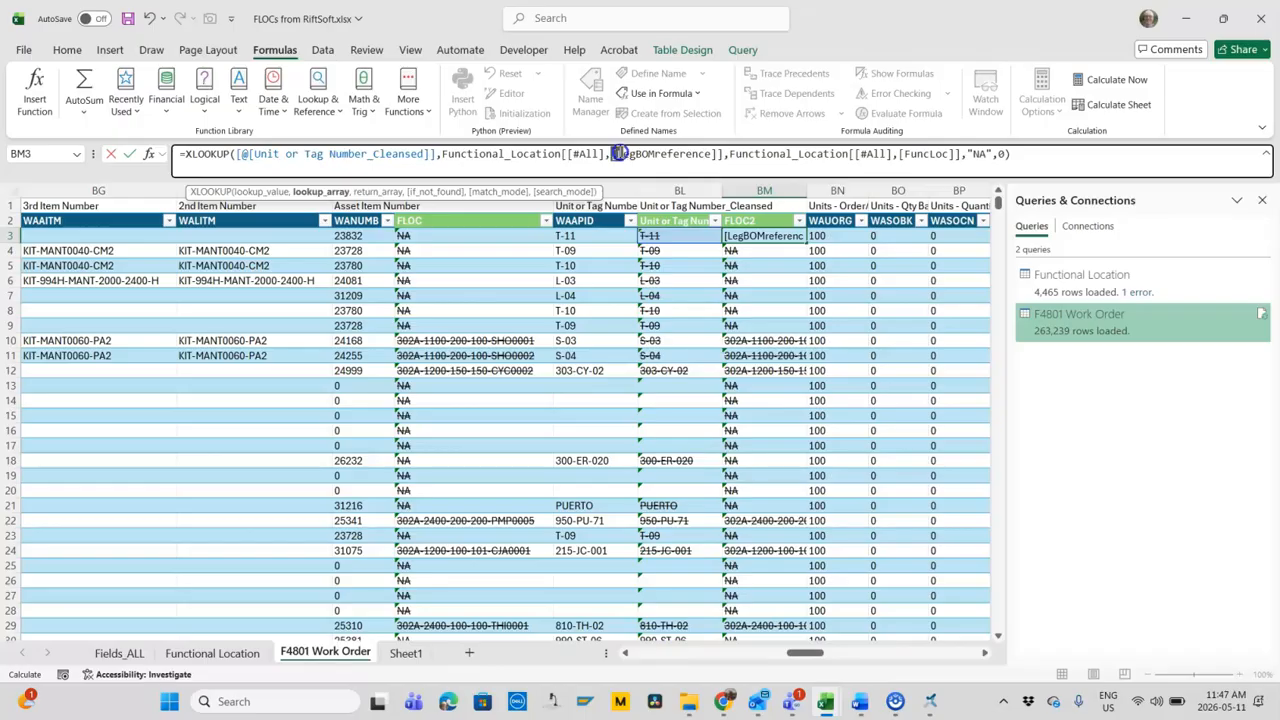
{"action": "left_click", "coordinate": [256, 655]}
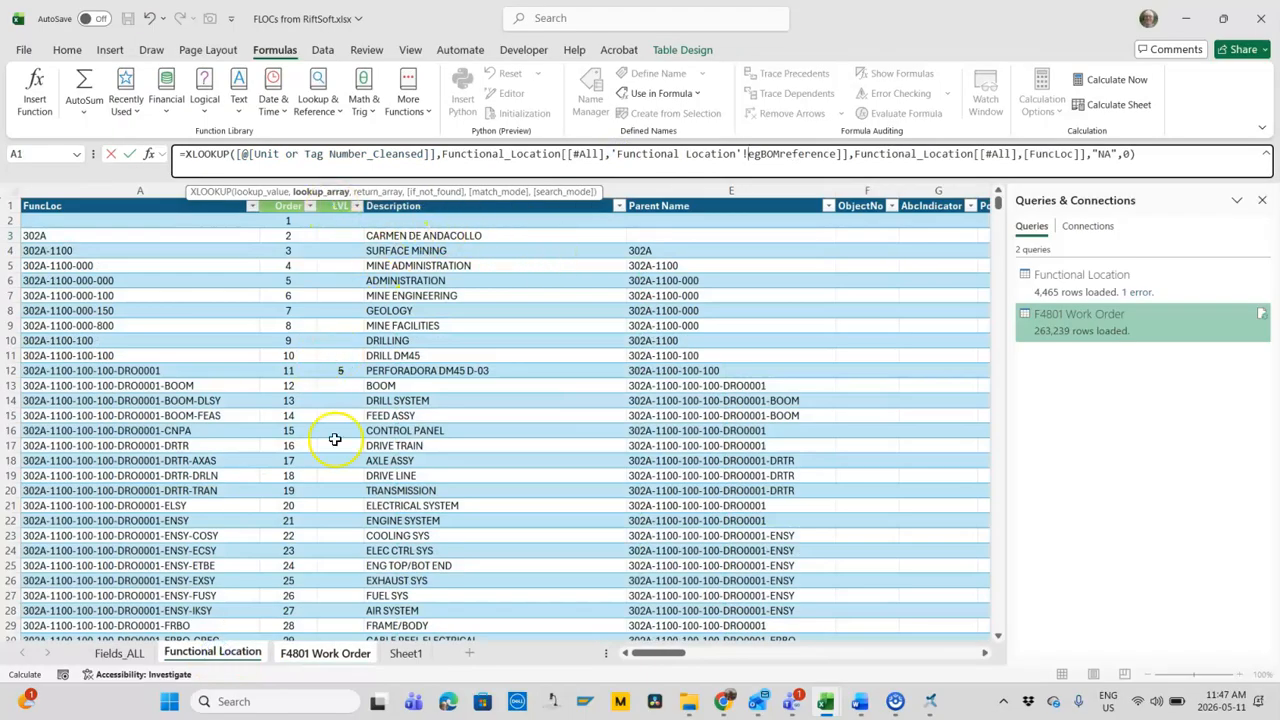
{"action": "left_click", "coordinate": [962, 655]}
{"action": "left_click", "coordinate": [962, 655]}
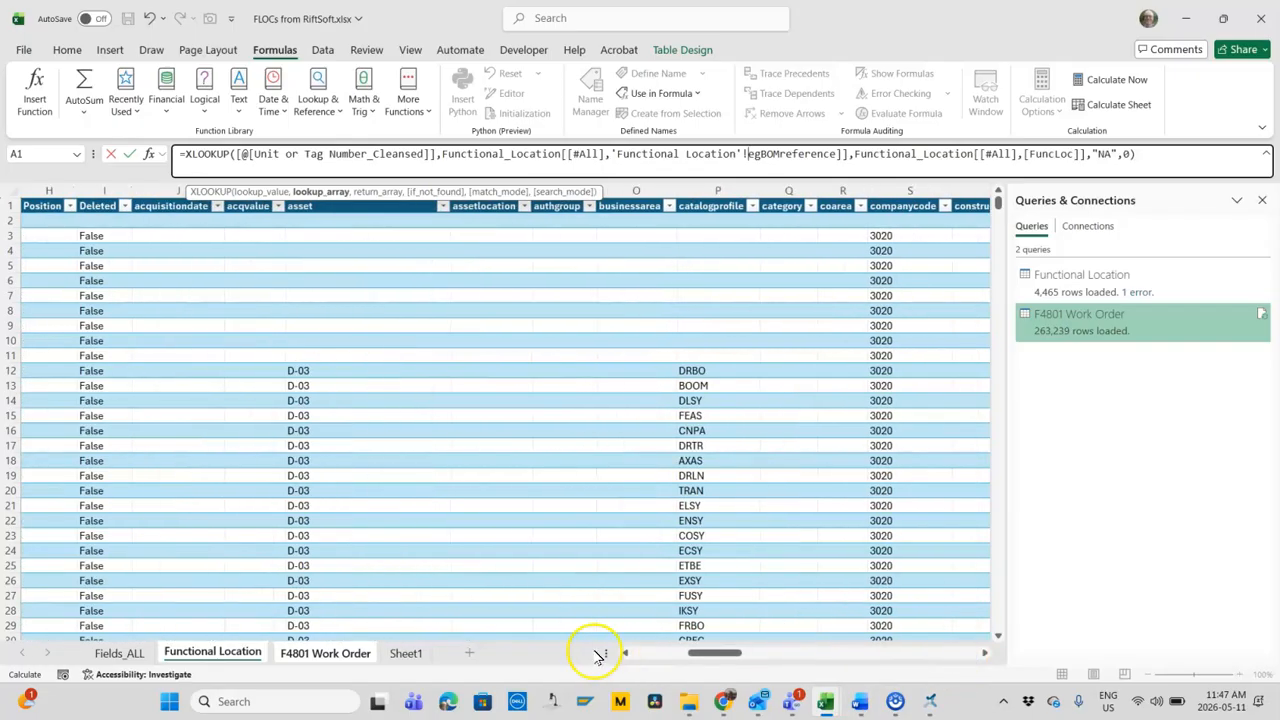
{"action": "left_click_drag", "start_coordinate": [700, 655], "coordinate": [650, 655]}
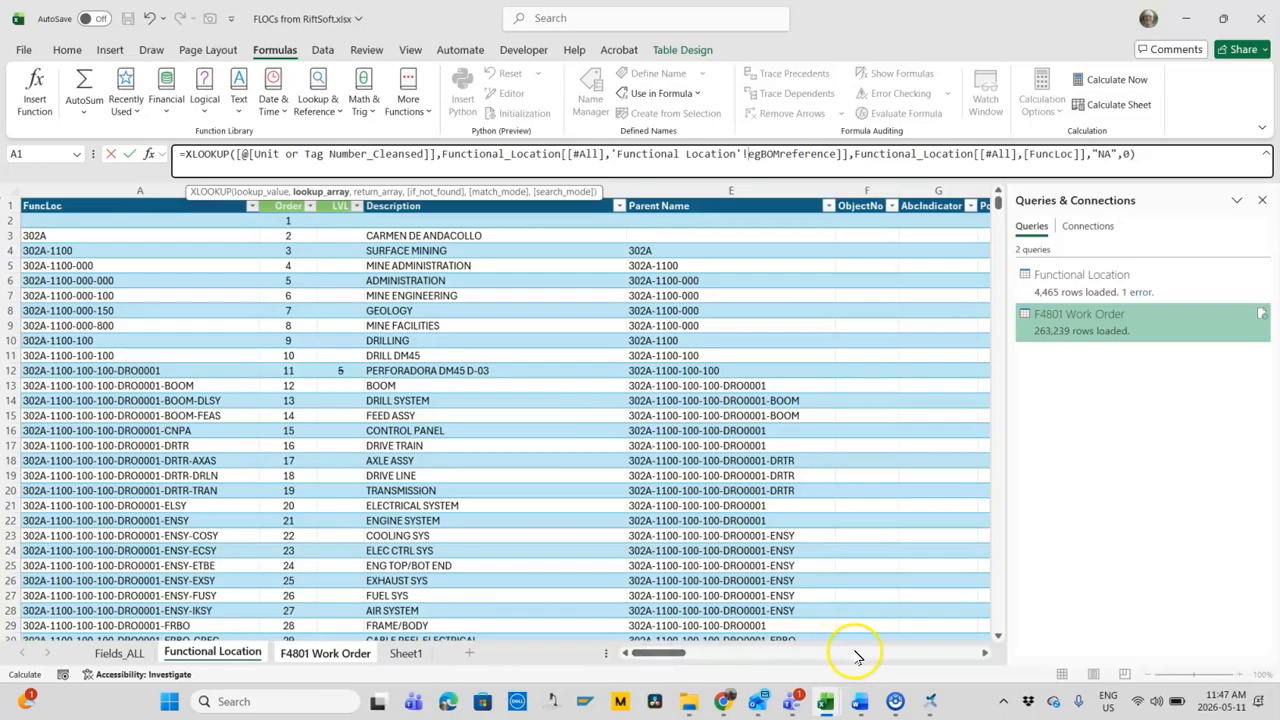
{"action": "left_click", "coordinate": [905, 655]}
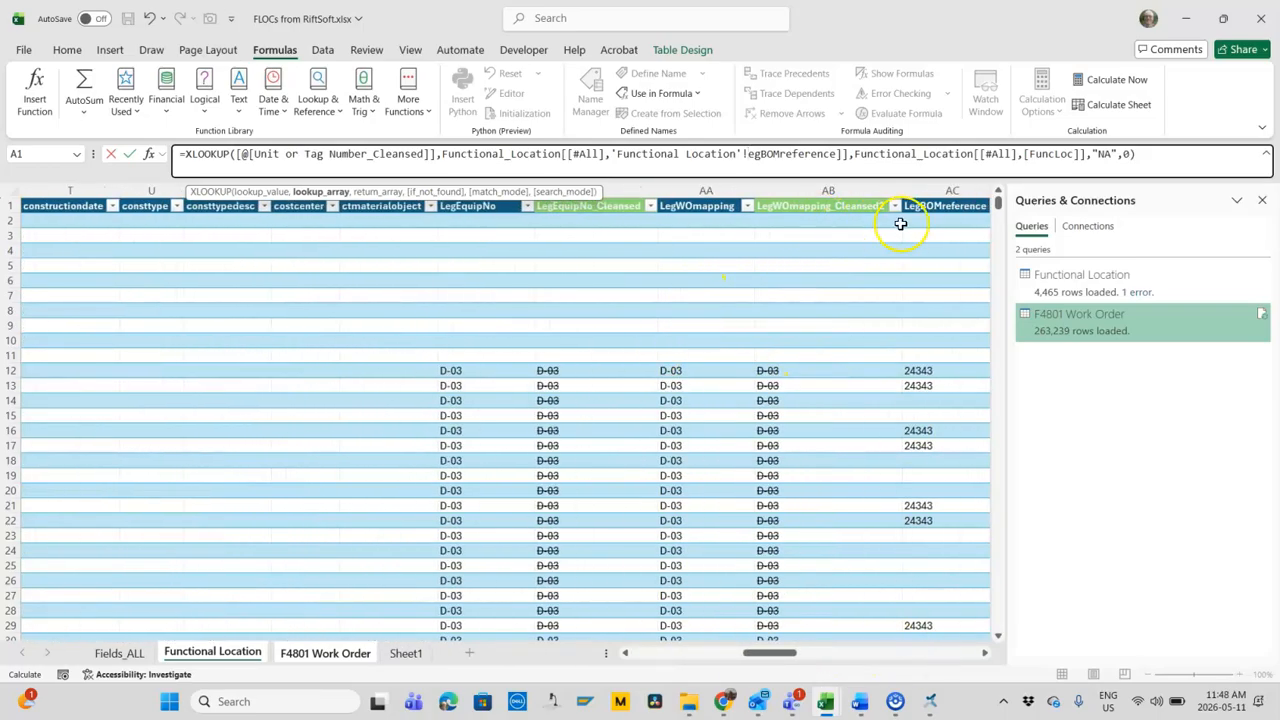
{"action": "left_click", "coordinate": [616, 205]}
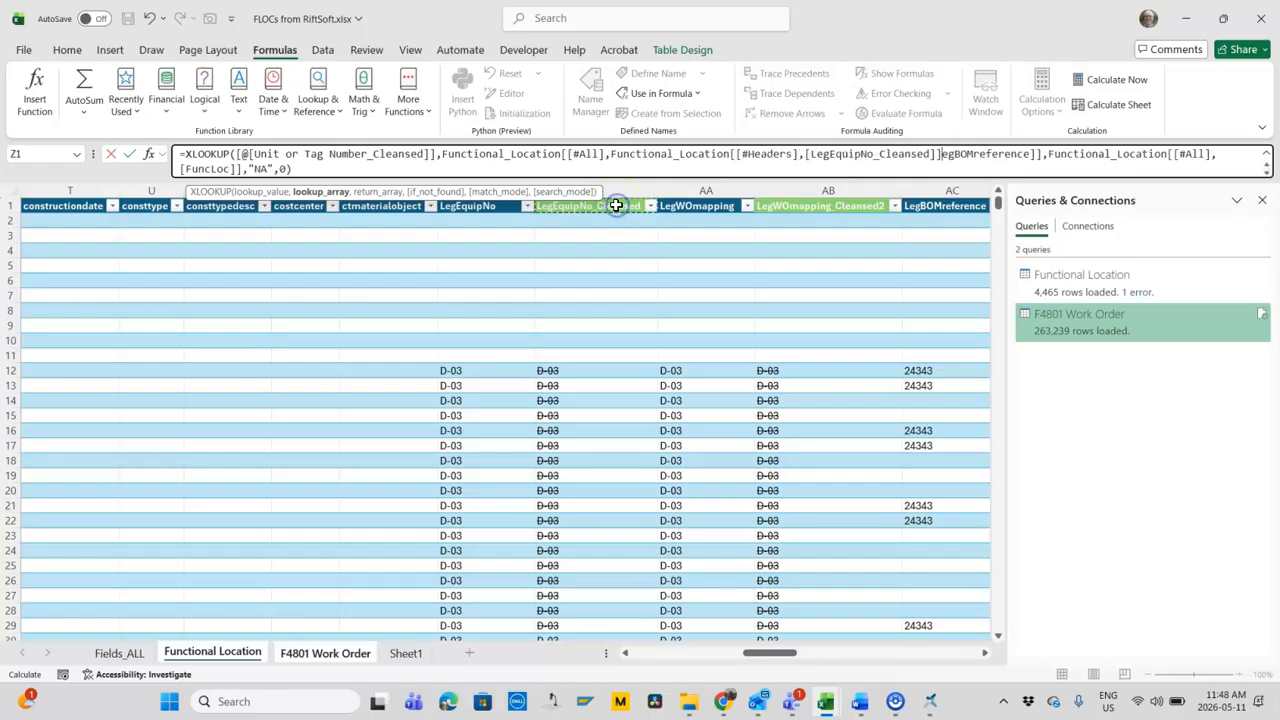
{"action": "key", "text": "Escape"}
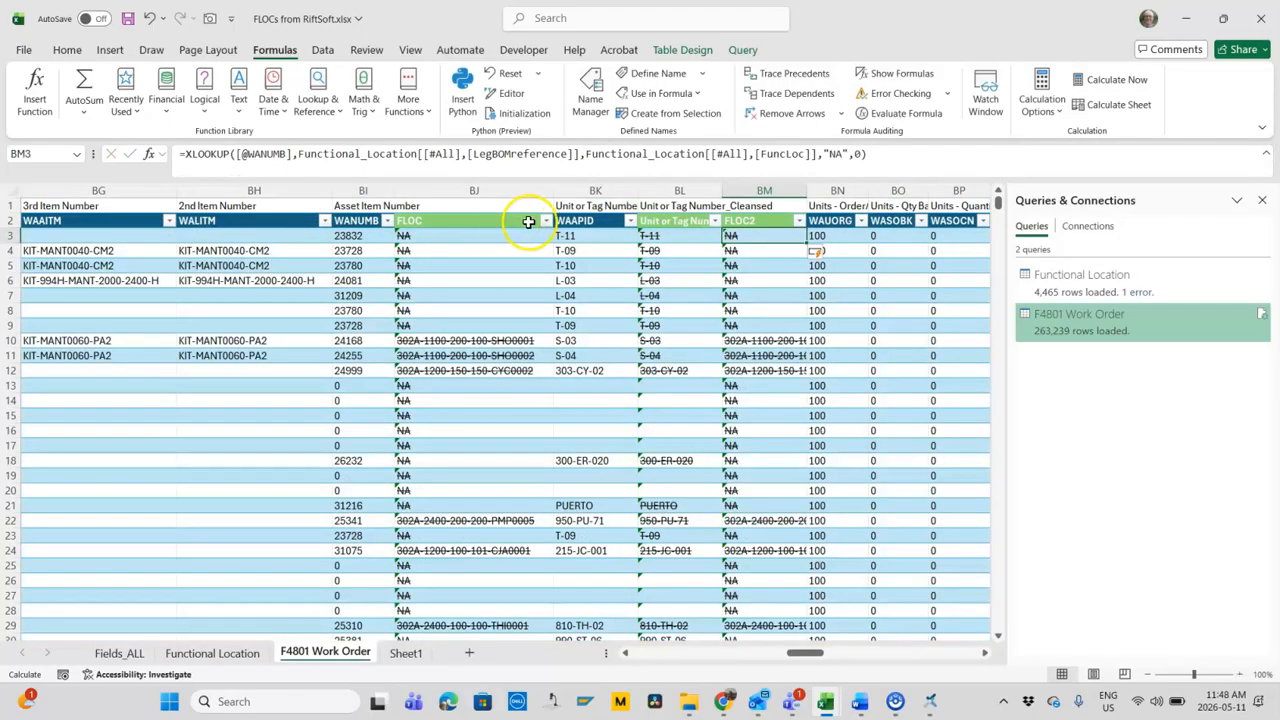
Step: Copy the header text LegEquipNo_Cleansed from the Functional Location sheet without changing the header
{"action": "left_click", "coordinate": [246, 655]}
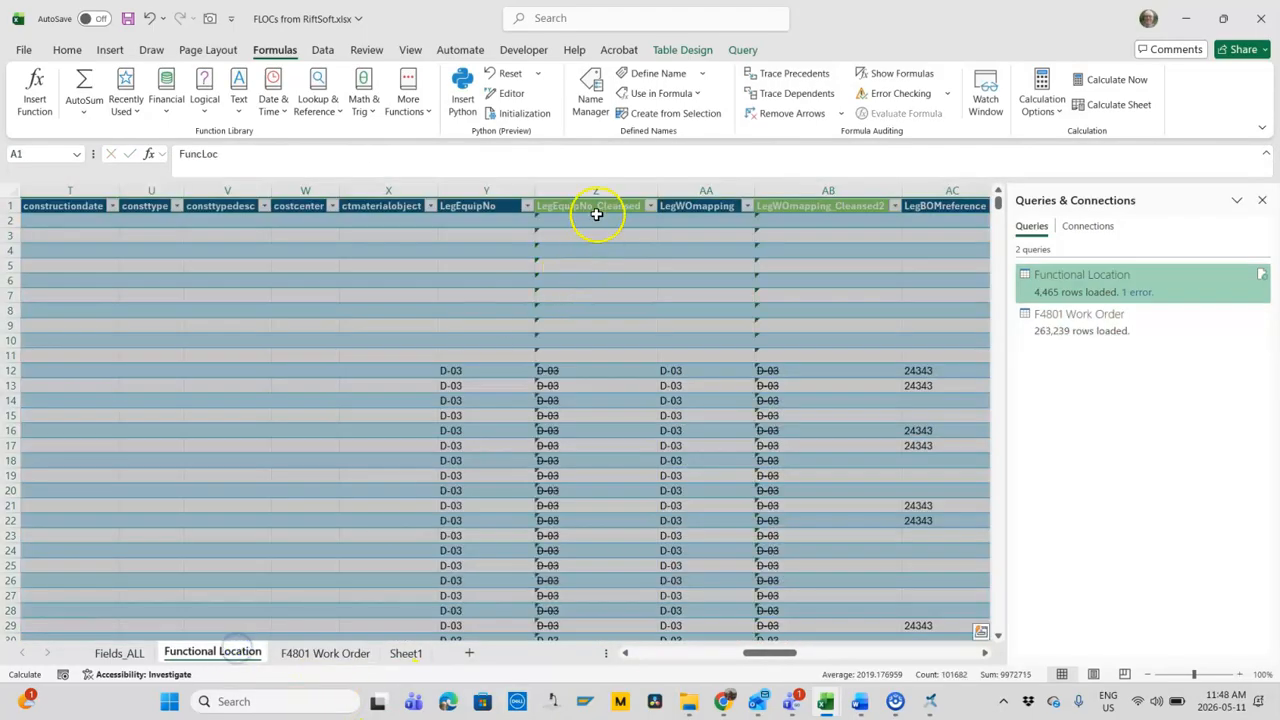
{"action": "left_click", "coordinate": [812, 207]}
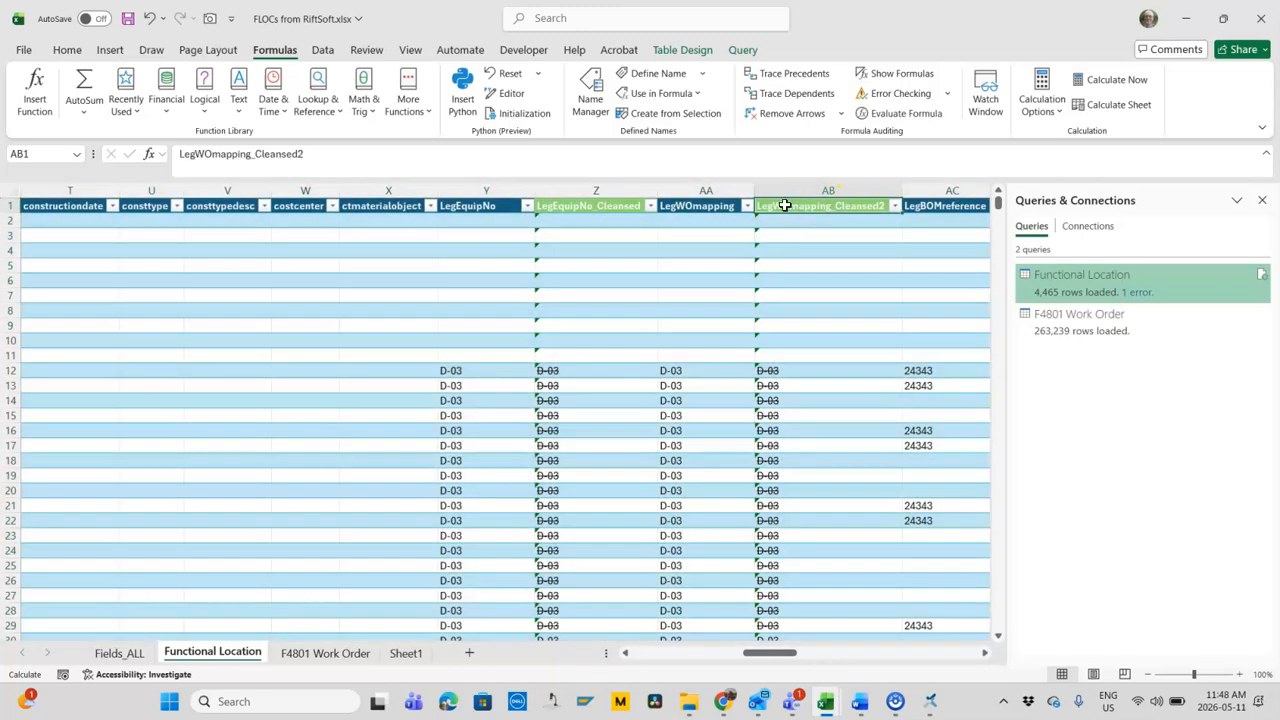
{"action": "left_click", "coordinate": [612, 205]}
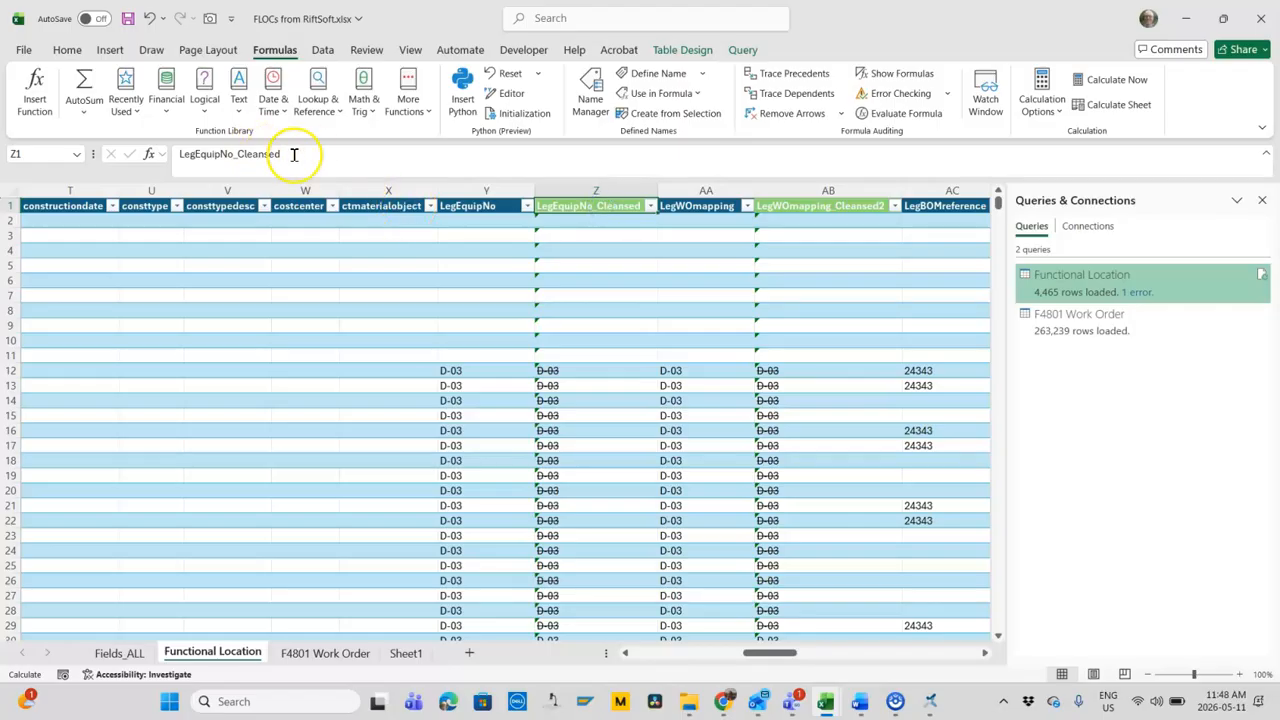
{"action": "left_click_drag", "start_coordinate": [300, 152], "coordinate": [155, 150]}
{"action": "key", "text": "ctrl+c"}
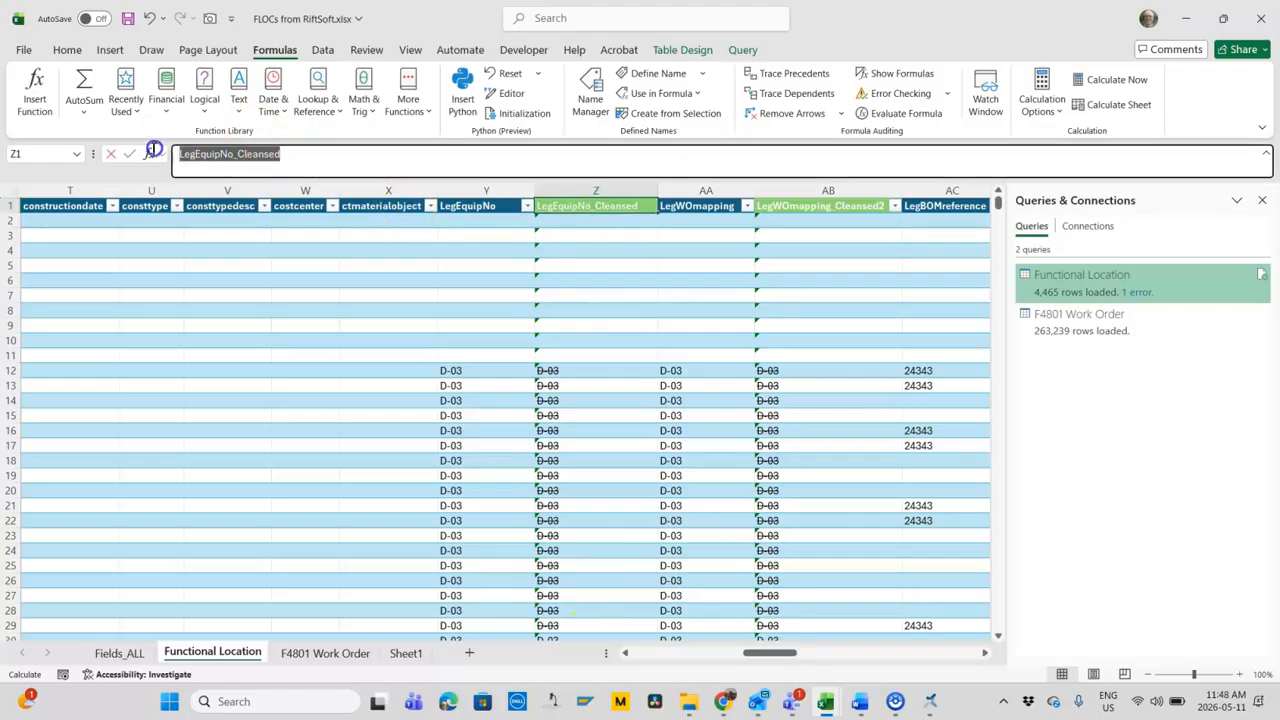
{"action": "key", "text": "Escape"}
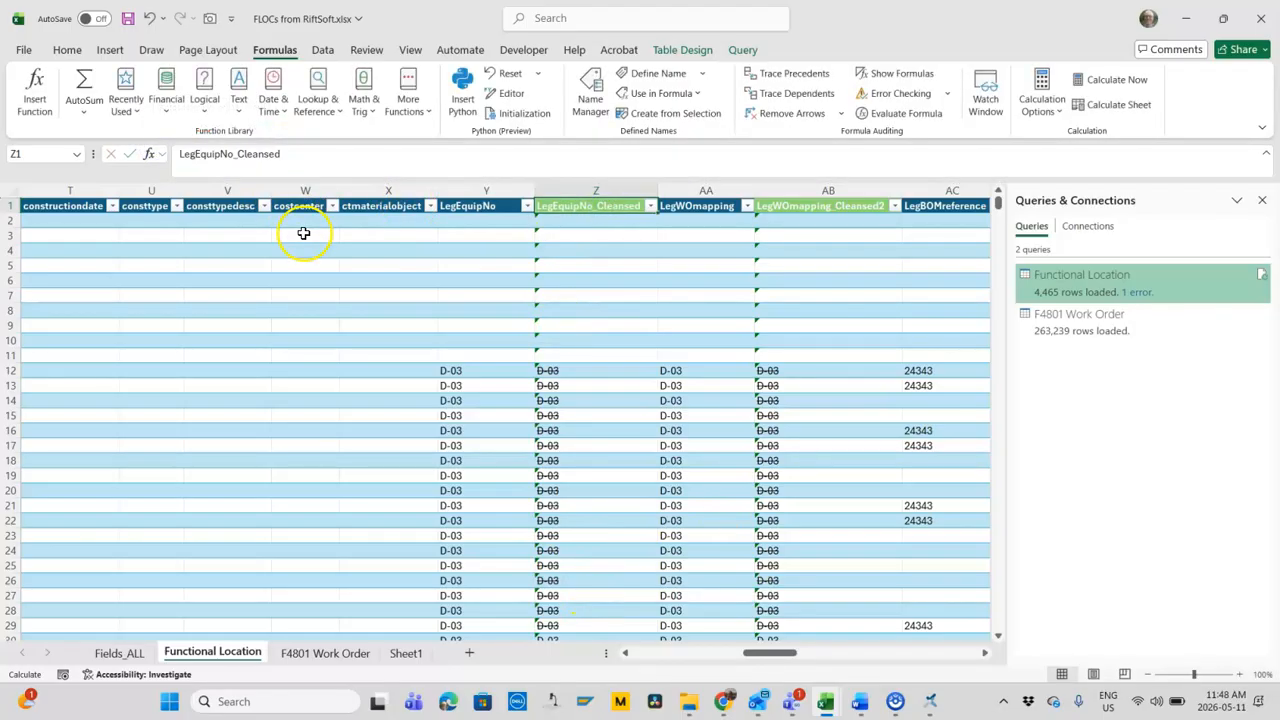
Step: Edit the FLOC2 formula on F4801 Work Order to look up Unit or Tag Number_Cleansed in Functional_Location's LegEquipNo_Cleansed column
{"action": "left_click", "coordinate": [345, 656]}
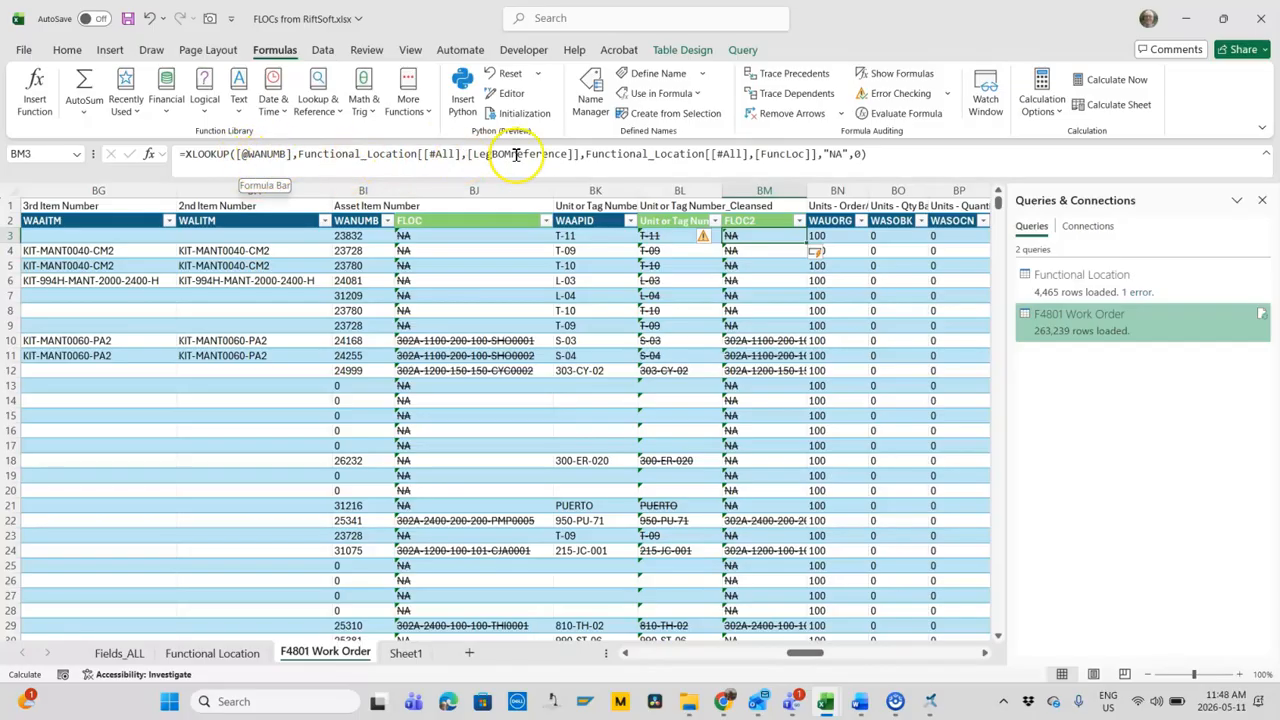
{"action": "left_click_drag", "start_coordinate": [476, 154], "coordinate": [525, 152]}
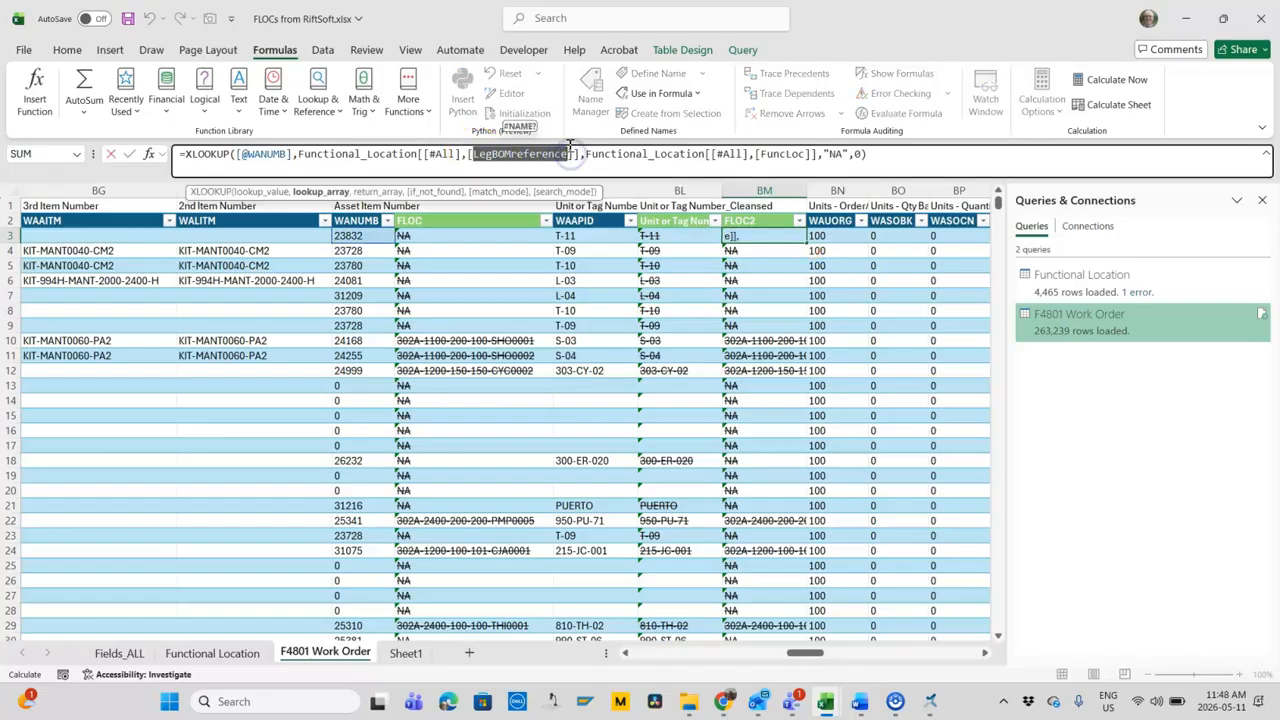
{"action": "key", "text": "ctrl+v"}
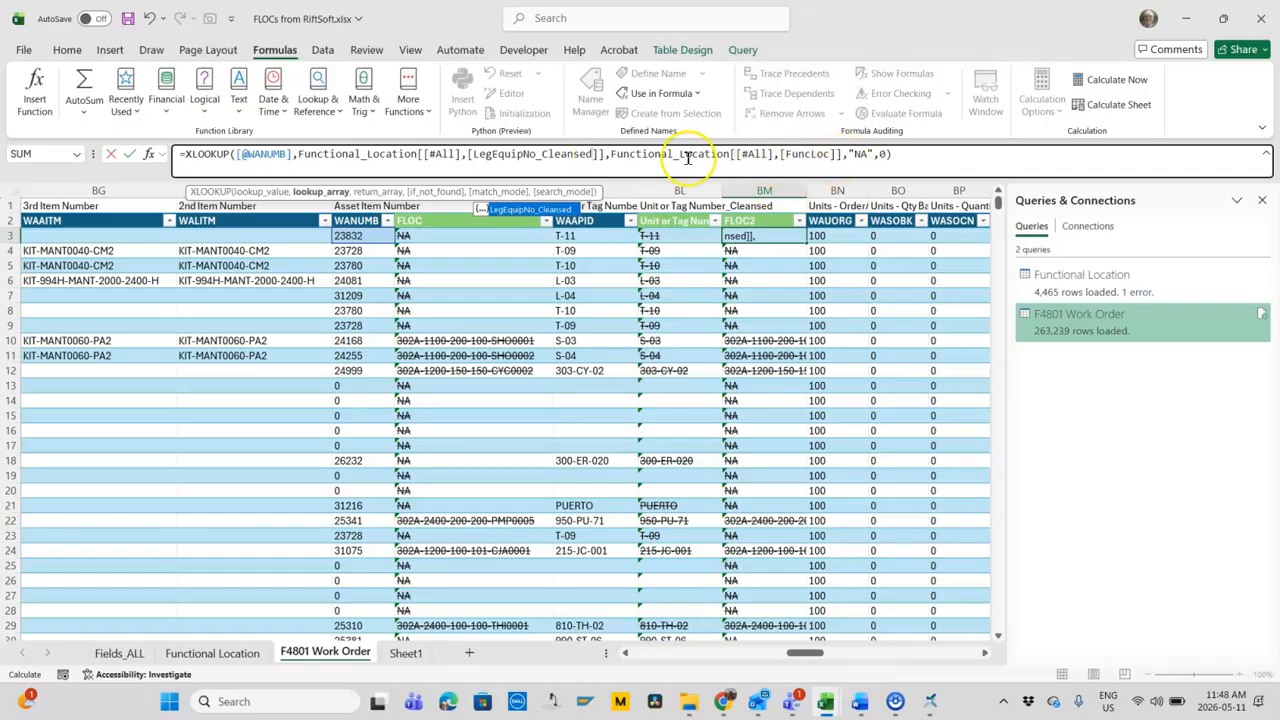
{"action": "left_click", "coordinate": [258, 153]}
{"action": "double_click", "coordinate": [255, 154]}
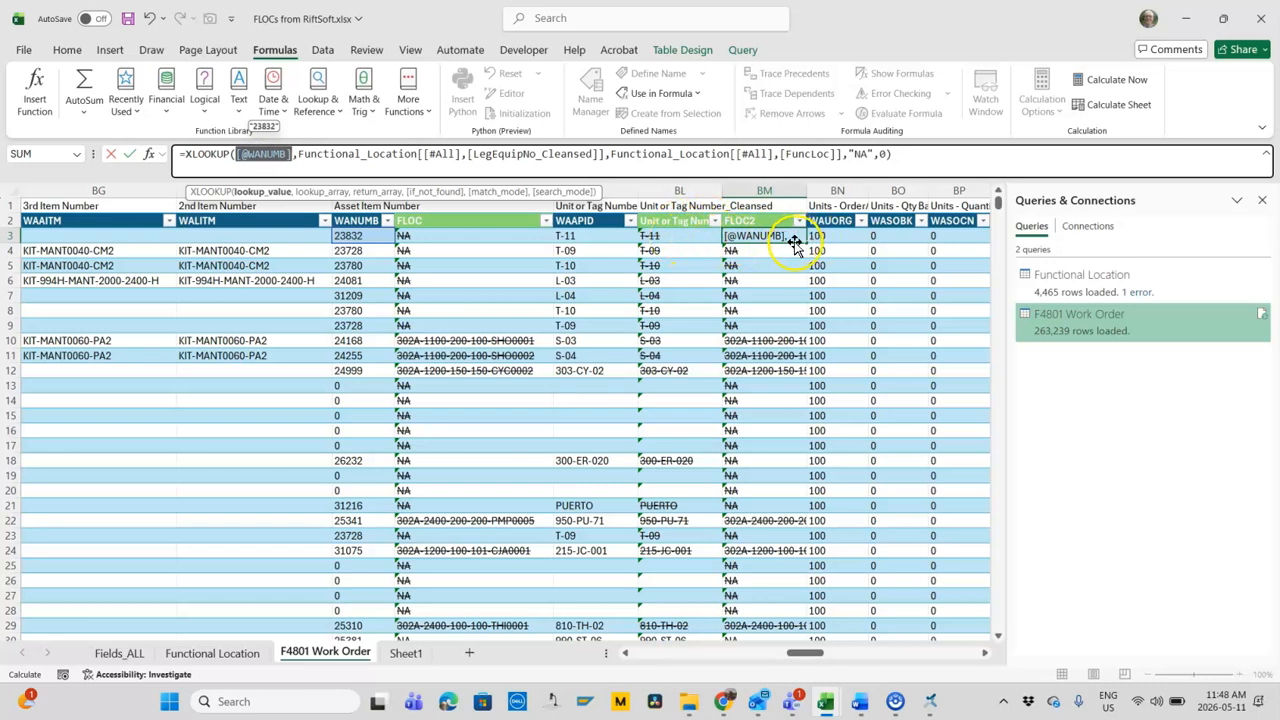
{"action": "left_click", "coordinate": [676, 235]}
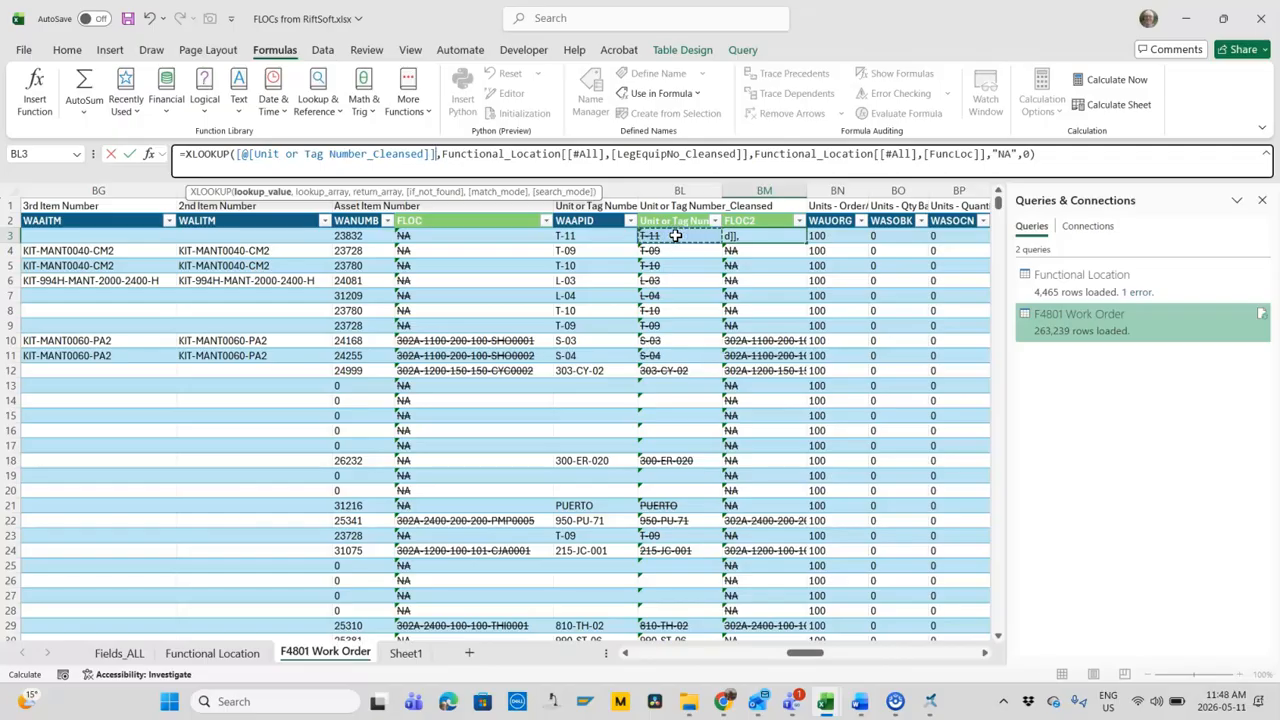
{"action": "key", "text": "Return"}
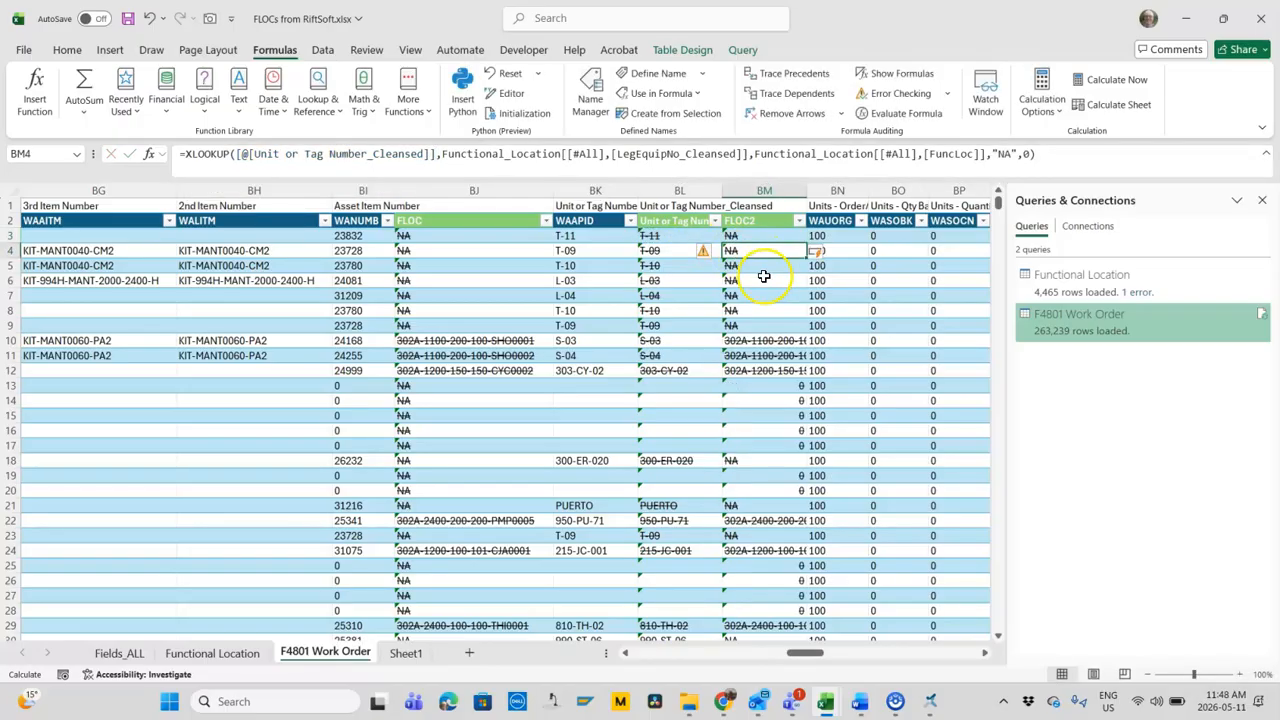
Step: Widen the FLOC2 column to fit the full location codes and recalculate the sheet and the workbook
{"action": "left_click_drag", "start_coordinate": [806, 190], "coordinate": [869, 196]}
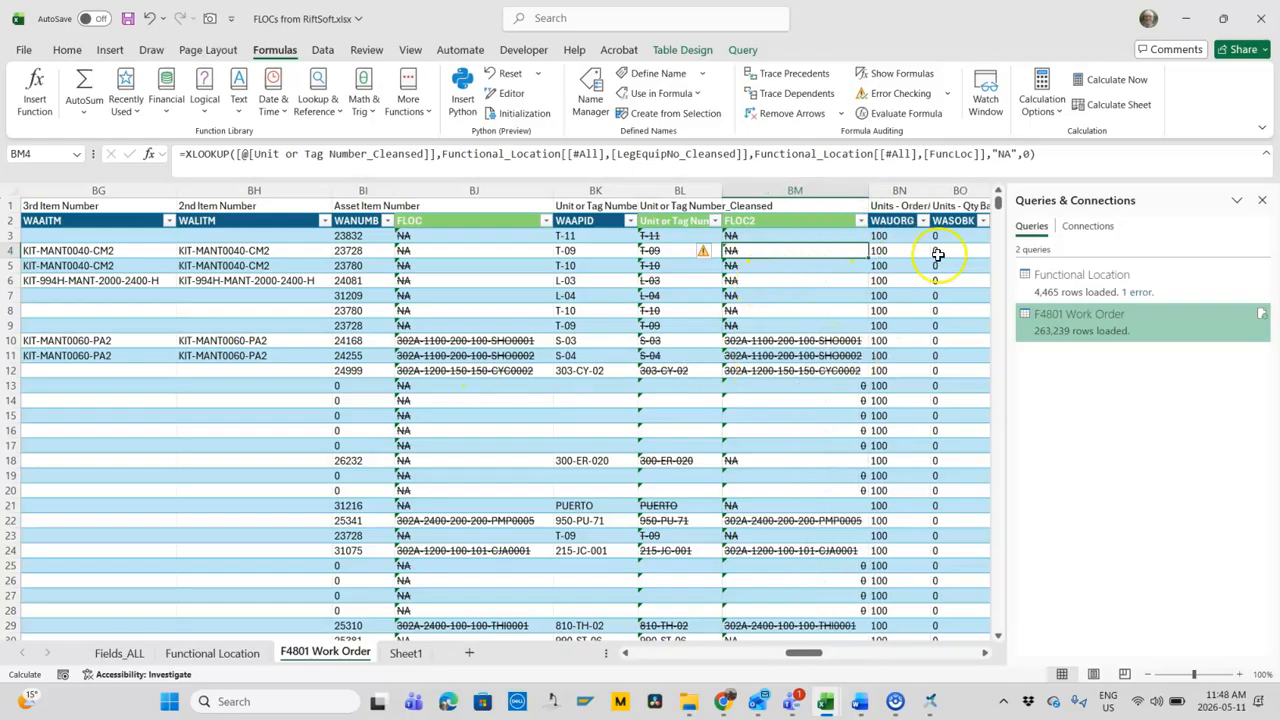
{"action": "left_click", "coordinate": [1110, 105]}
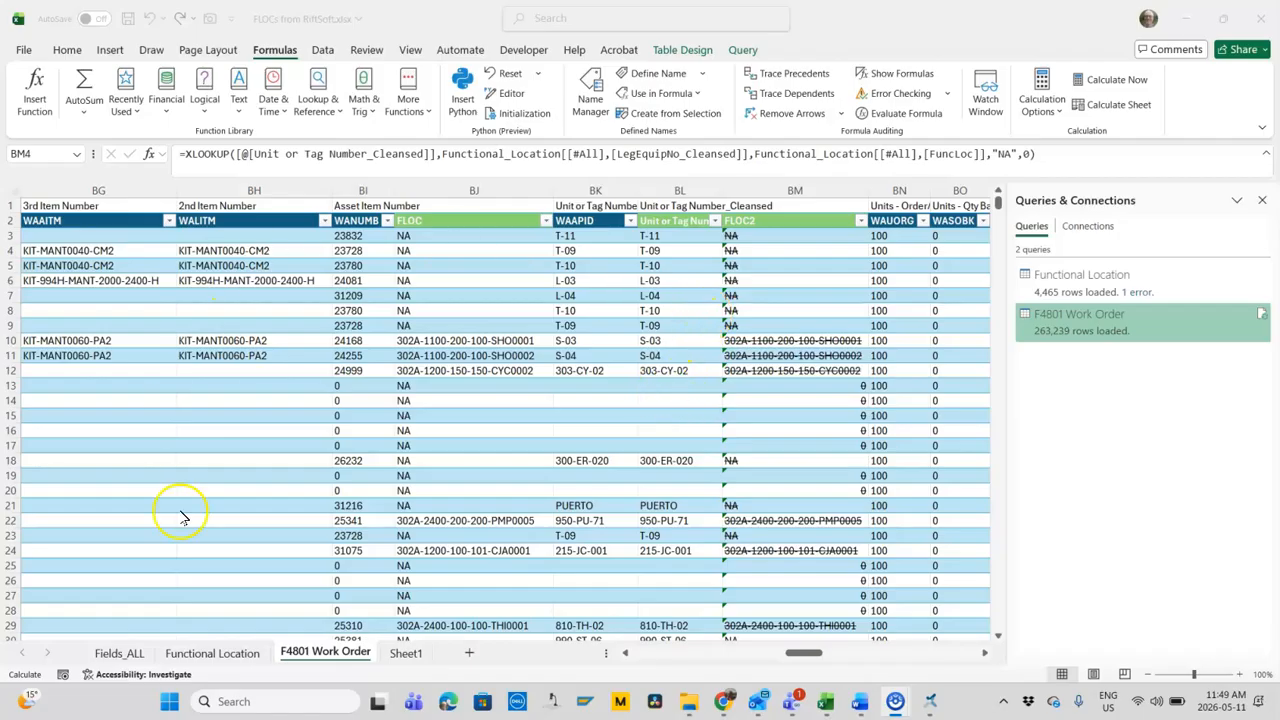
{"action": "left_click", "coordinate": [1105, 80]}
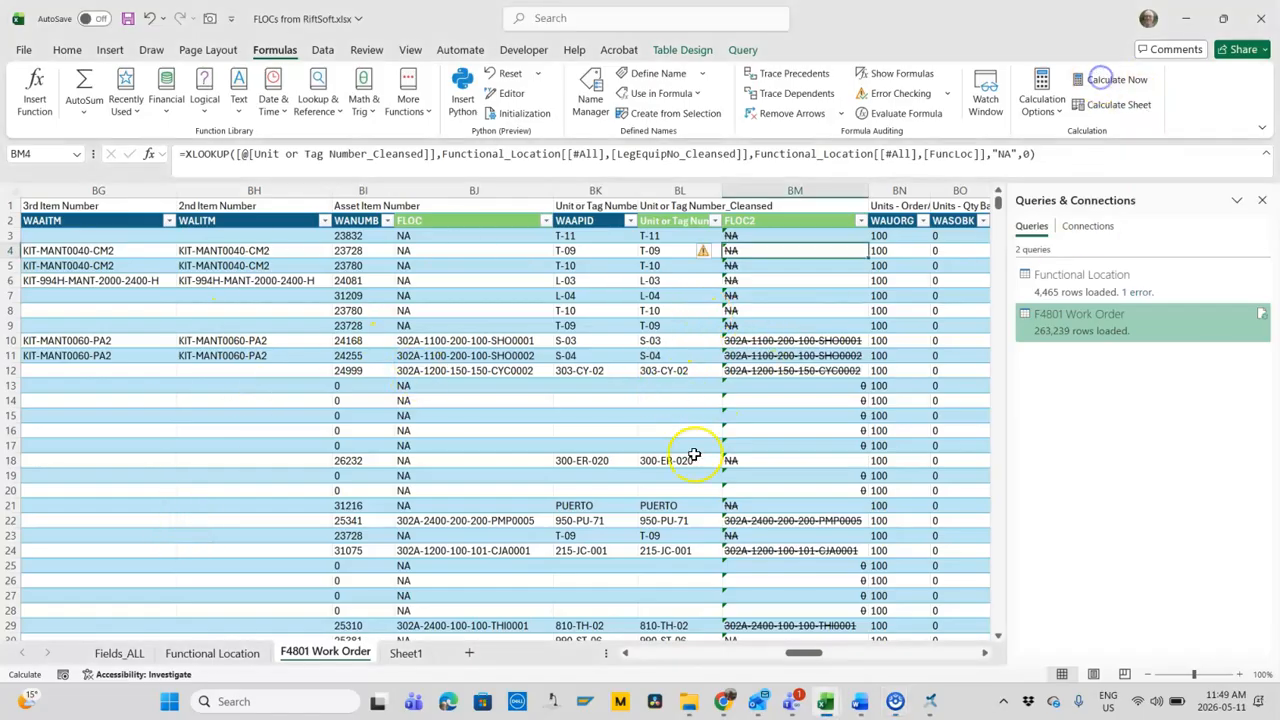
{"action": "left_click", "coordinate": [794, 311]}
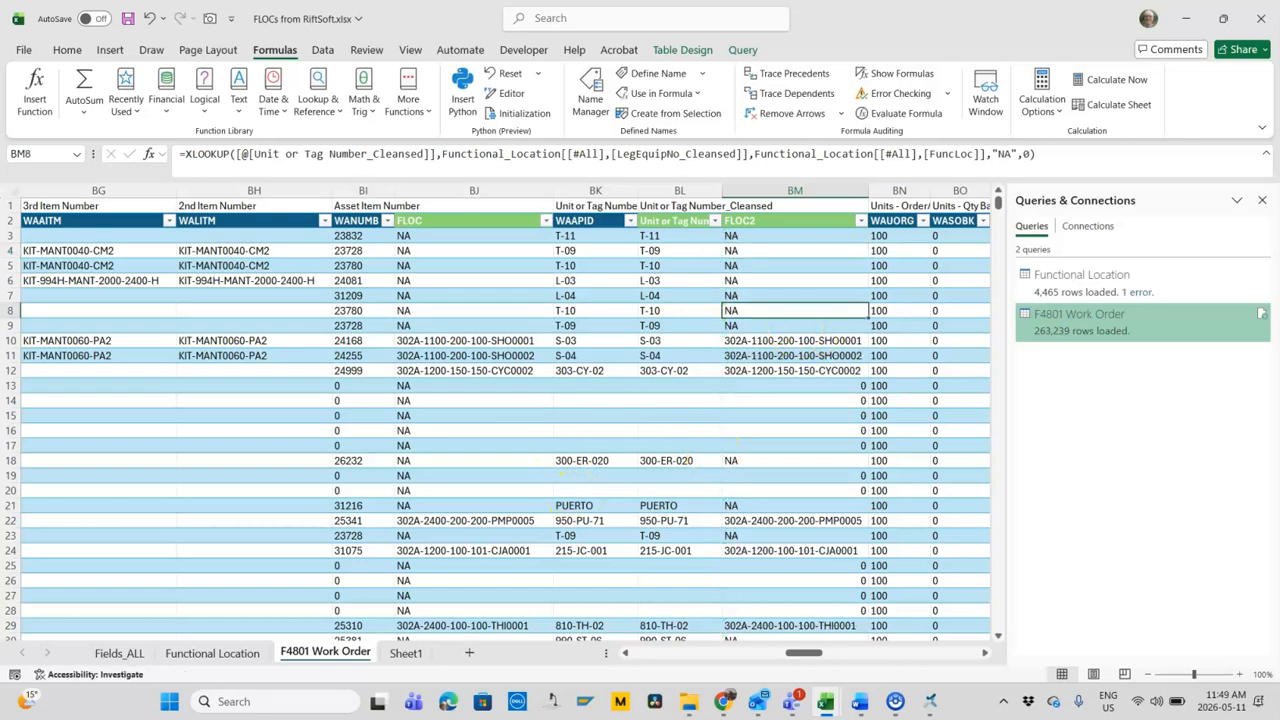
Step: Compare the FLOC and FLOC2 lookup results further down the work order rows
{"action": "key", "text": "F10"}
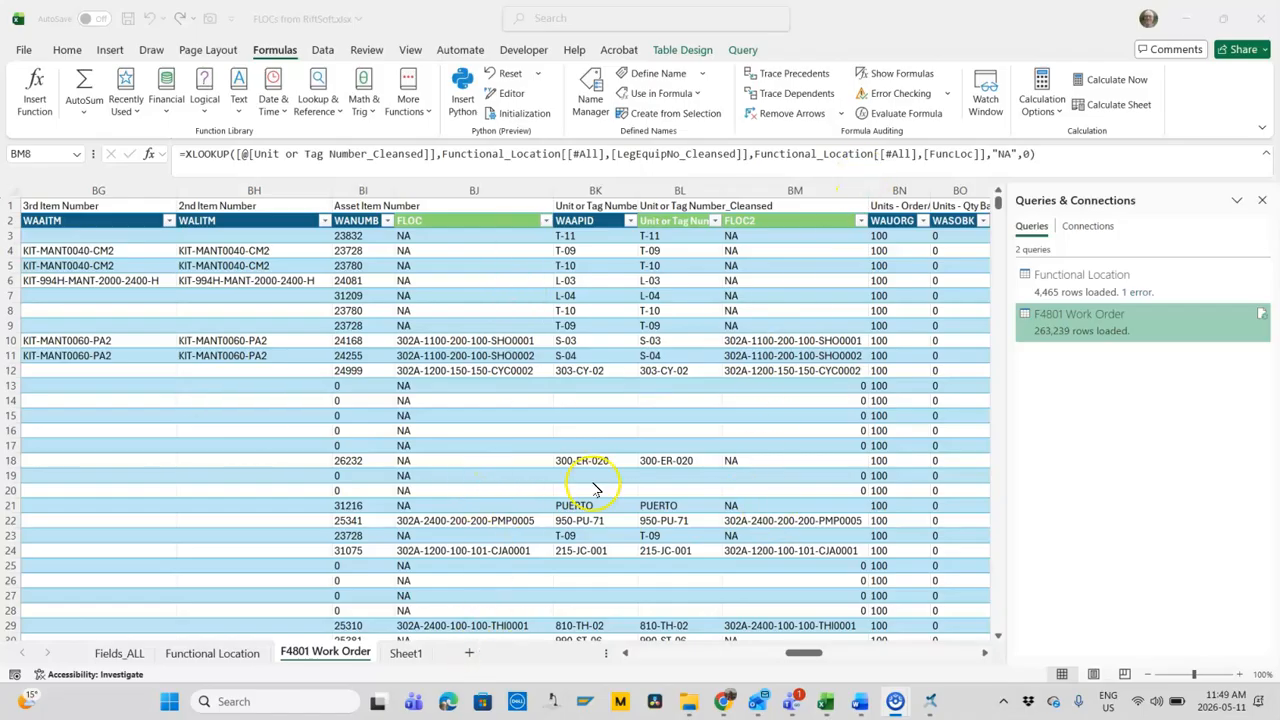
{"action": "scroll", "coordinate": [595, 490], "scroll_direction": "down", "scroll_amount": 11}
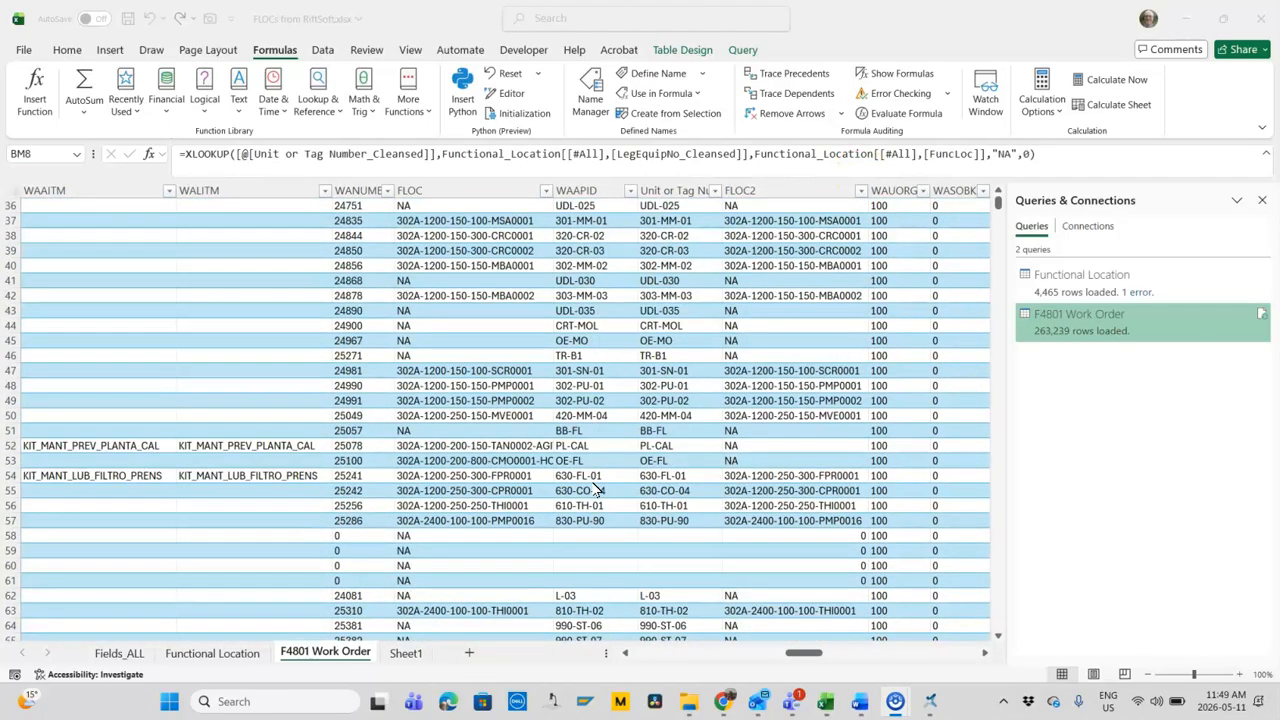
{"action": "scroll", "coordinate": [595, 490], "scroll_direction": "down", "scroll_amount": 10}
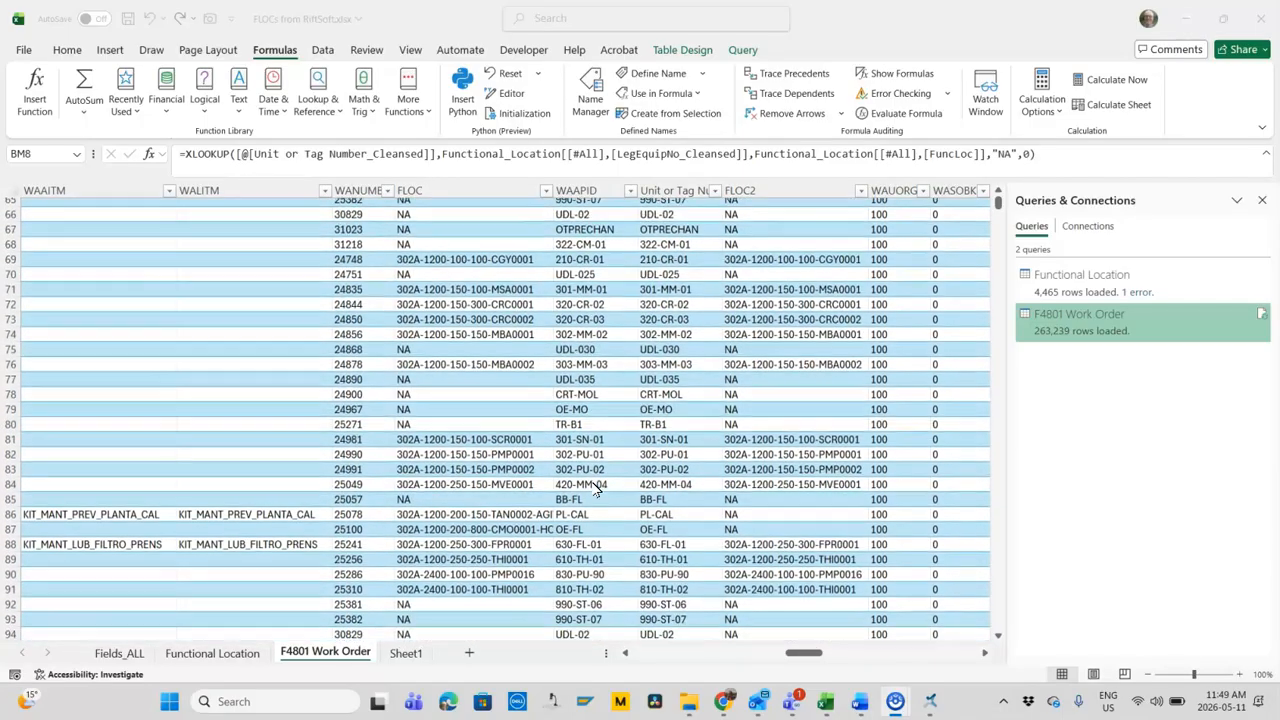
Step: Review the FLOC and FLOC2 results down past row 256 of F4801 Work Order and return to the first rows
{"action": "scroll", "coordinate": [596, 488], "scroll_direction": "down", "scroll_amount": 17}
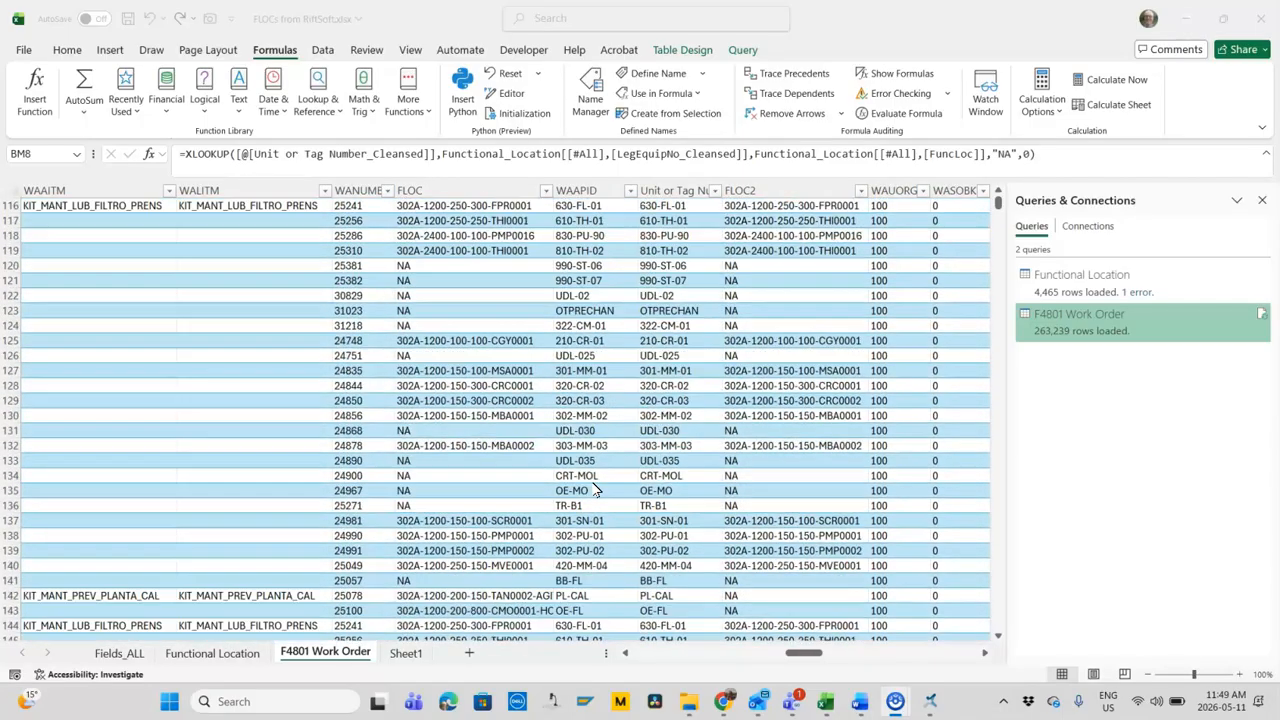
{"action": "scroll", "coordinate": [595, 490], "scroll_direction": "down", "scroll_amount": 20}
{"action": "scroll", "coordinate": [600, 490], "scroll_direction": "down", "scroll_amount": 20}
{"action": "scroll", "coordinate": [600, 490], "scroll_direction": "down", "scroll_amount": 10}
{"action": "scroll", "coordinate": [600, 490], "scroll_direction": "up", "scroll_amount": 20}
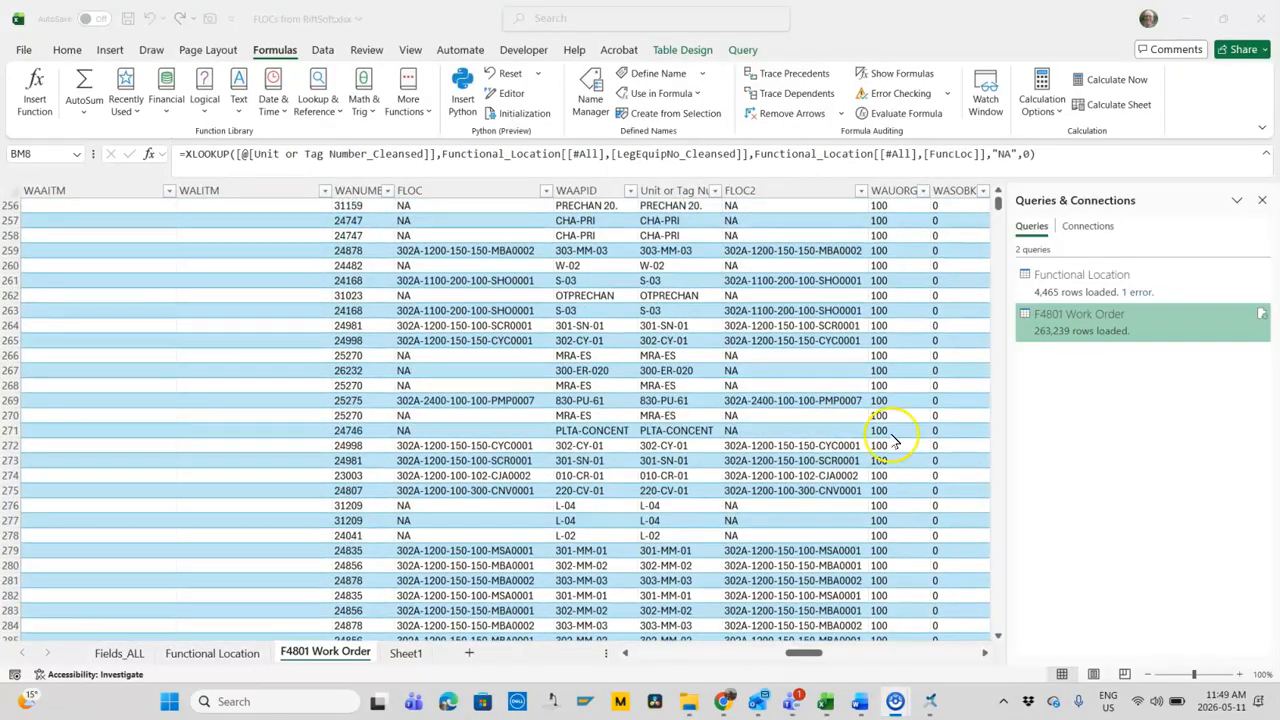
{"action": "left_click_drag", "start_coordinate": [998, 203], "coordinate": [1011, 150]}
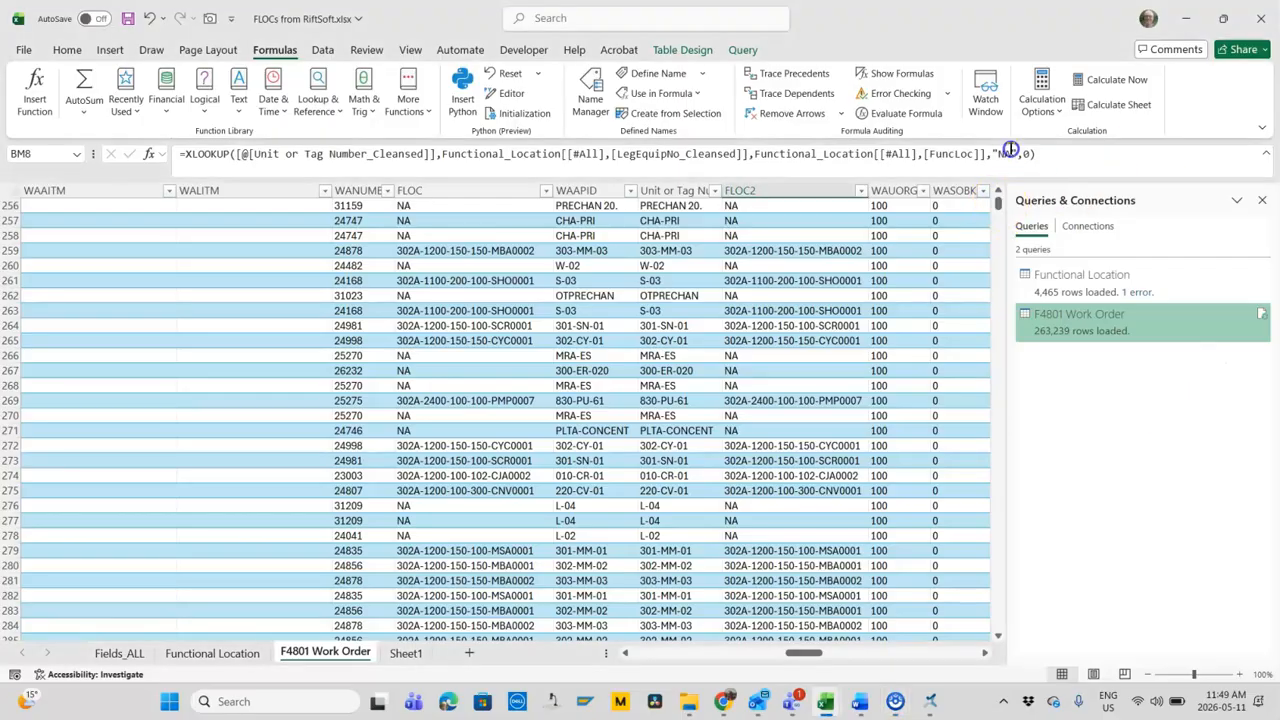
{"action": "left_click_drag", "start_coordinate": [998, 203], "coordinate": [999, 206]}
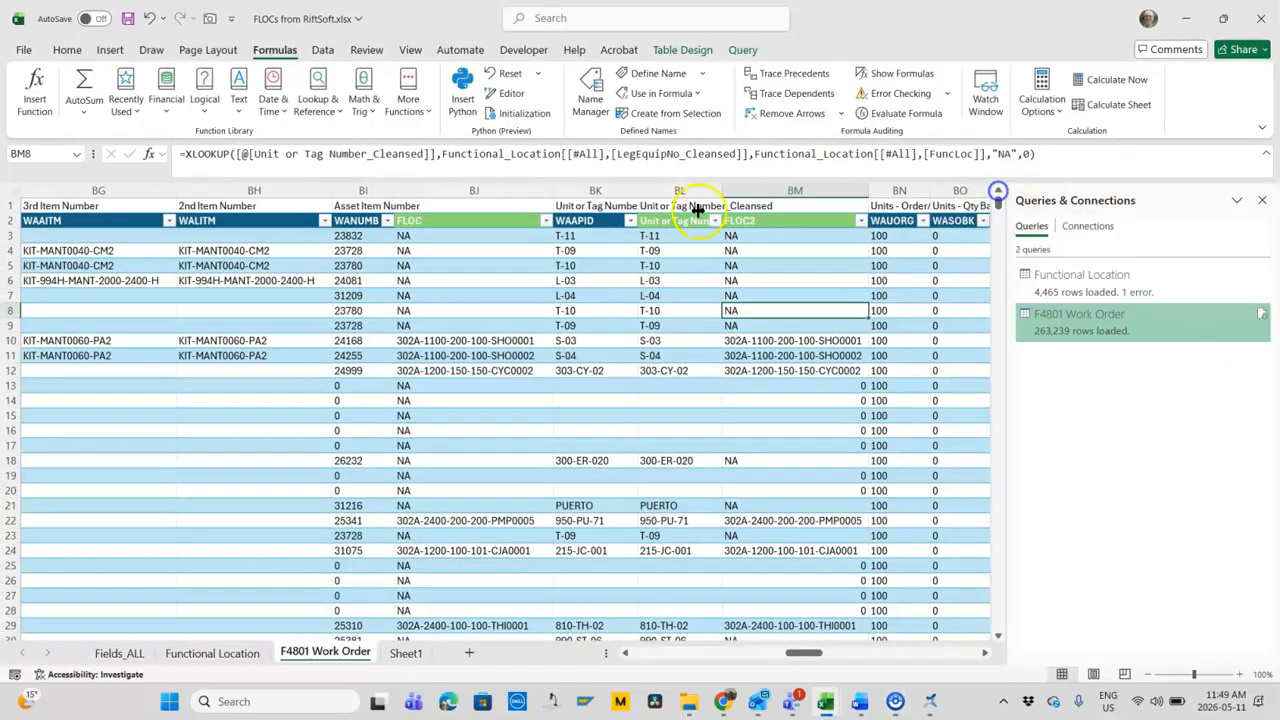
Step: Inspect the FLOC column's XLOOKUP formula on F4801 Work Order and its source columns on the Functional Location sheet
{"action": "left_click", "coordinate": [460, 240]}
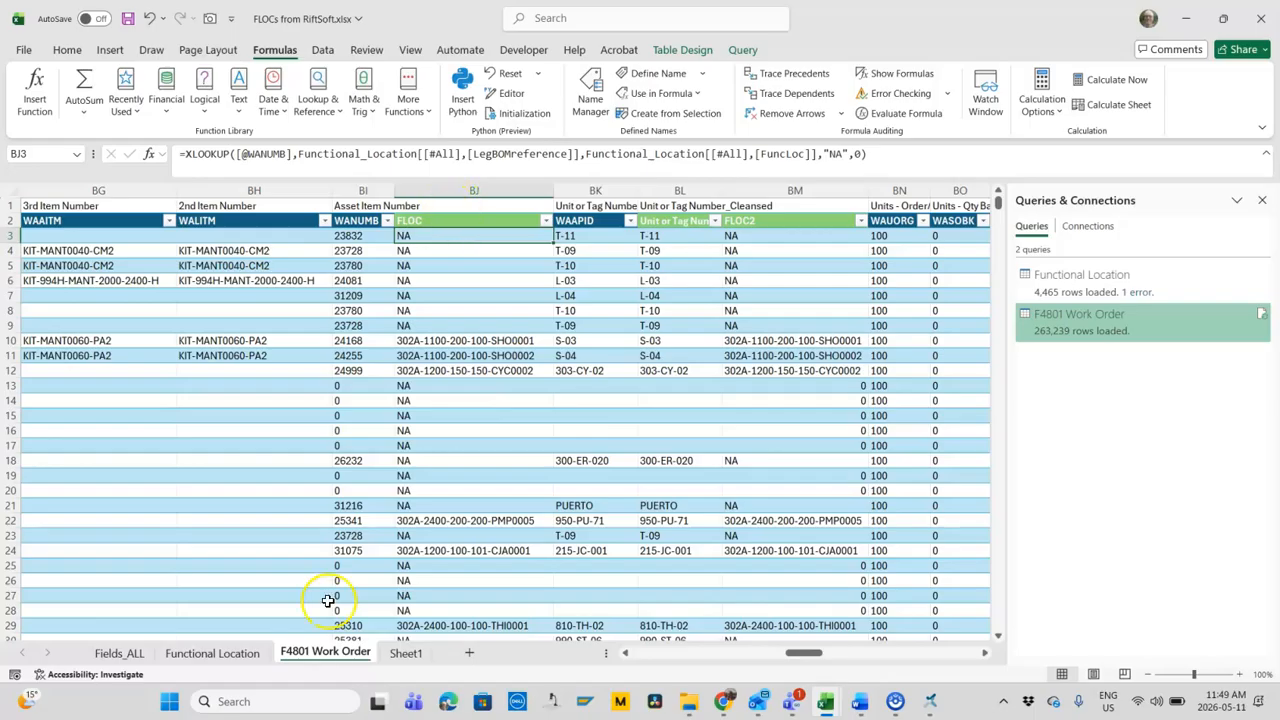
{"action": "left_click", "coordinate": [209, 652]}
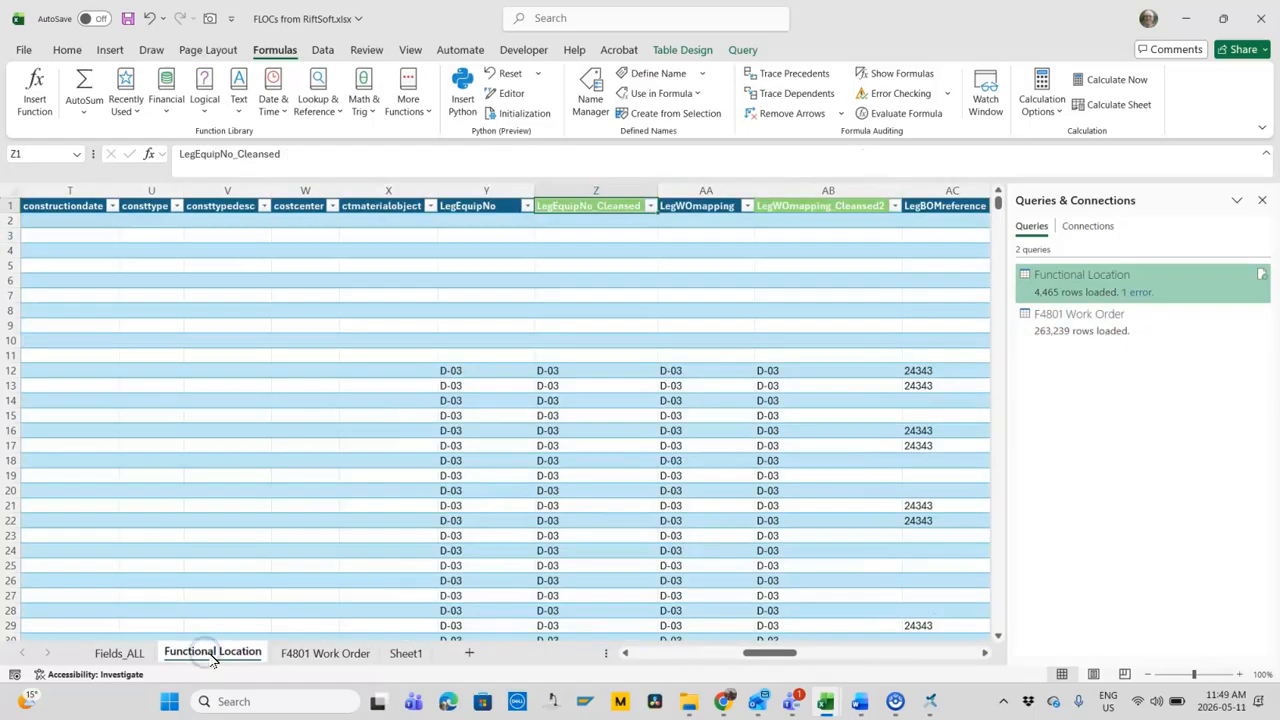
{"action": "left_click", "coordinate": [323, 653]}
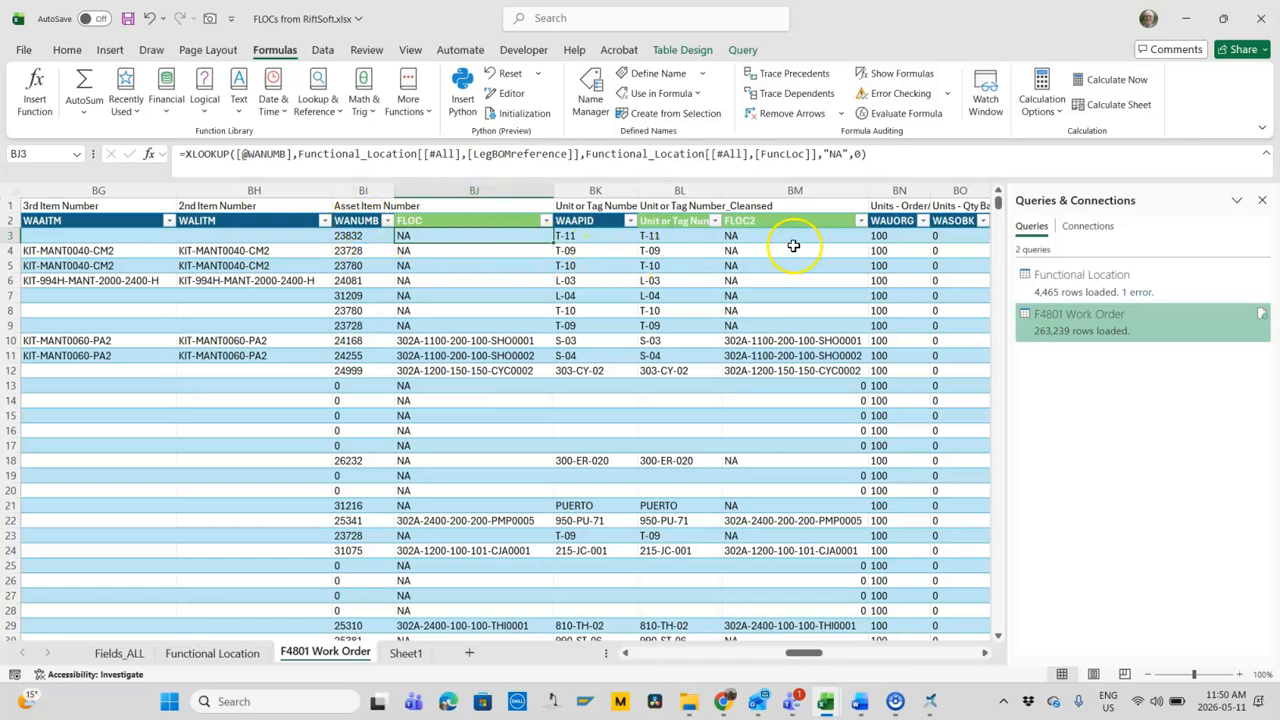
{"action": "left_click", "coordinate": [488, 267]}
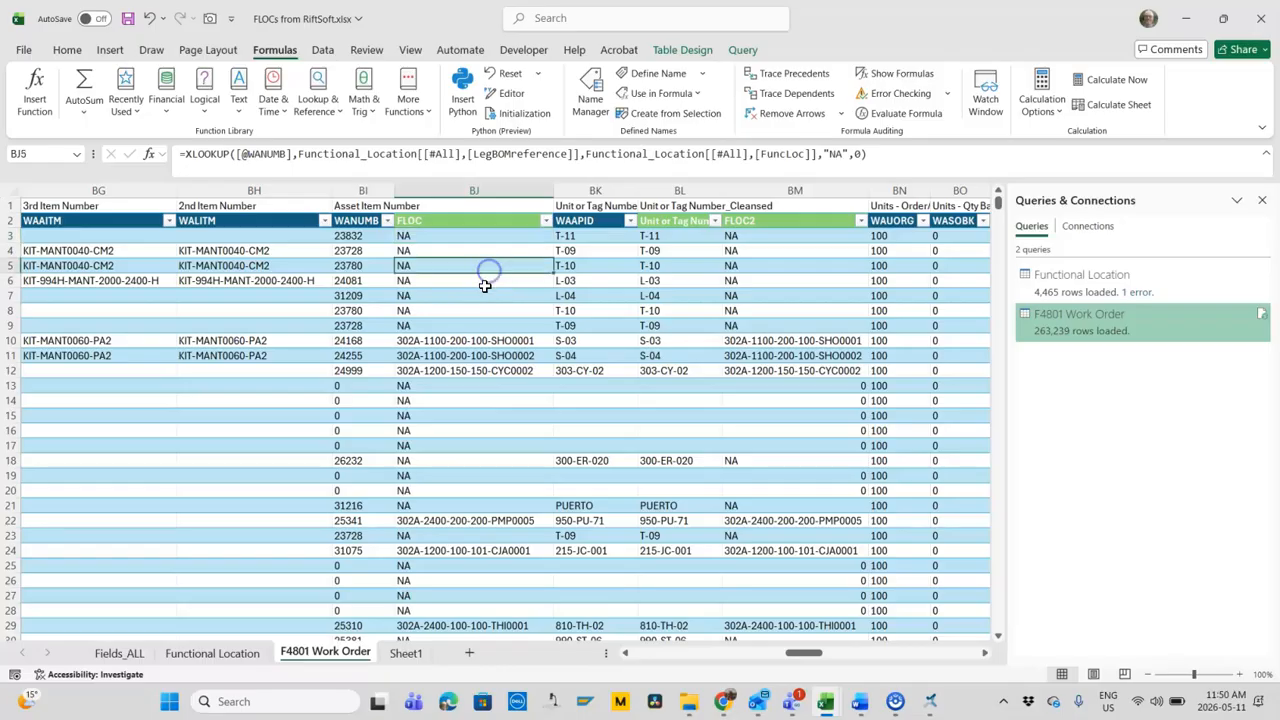
{"action": "left_click", "coordinate": [460, 342]}
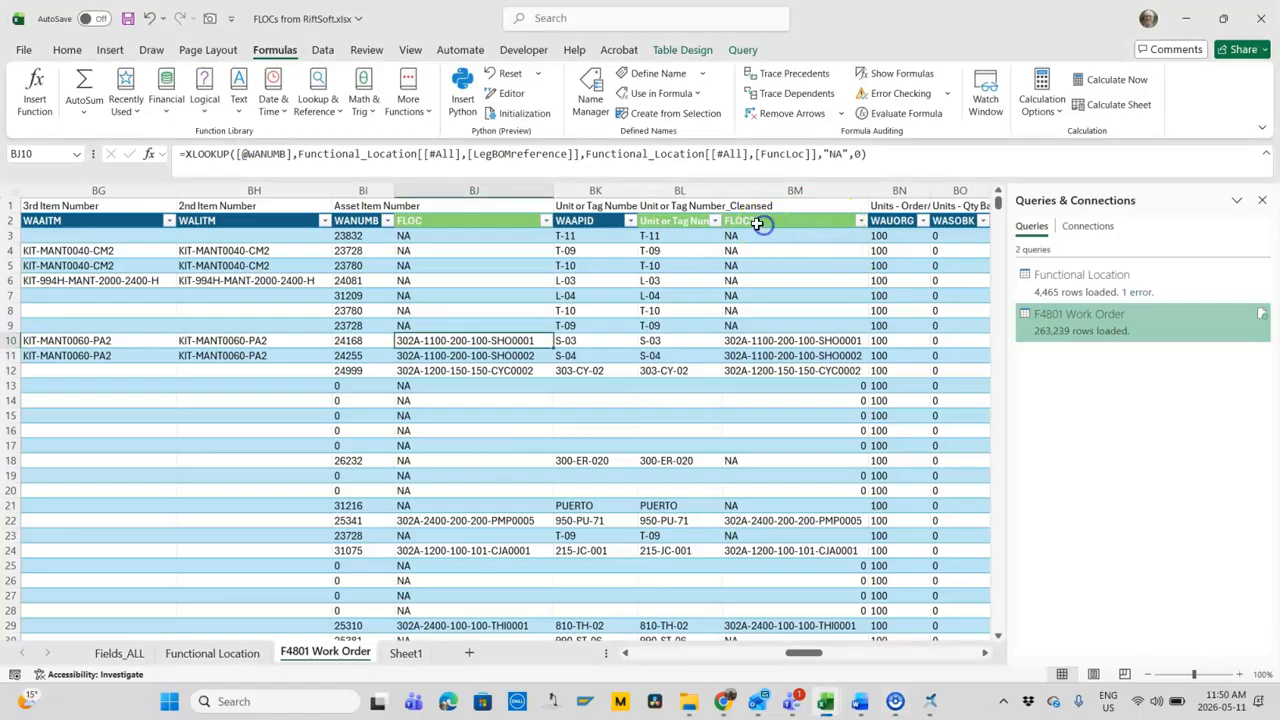
Step: Compare the FLOC, Unit or Tag Number_Cleansed and FLOC2 headers and the lookup formulas in the first row of FLOC2 and FLOC
{"action": "left_click", "coordinate": [484, 221]}
{"action": "left_click", "coordinate": [677, 221]}
{"action": "left_click", "coordinate": [800, 226]}
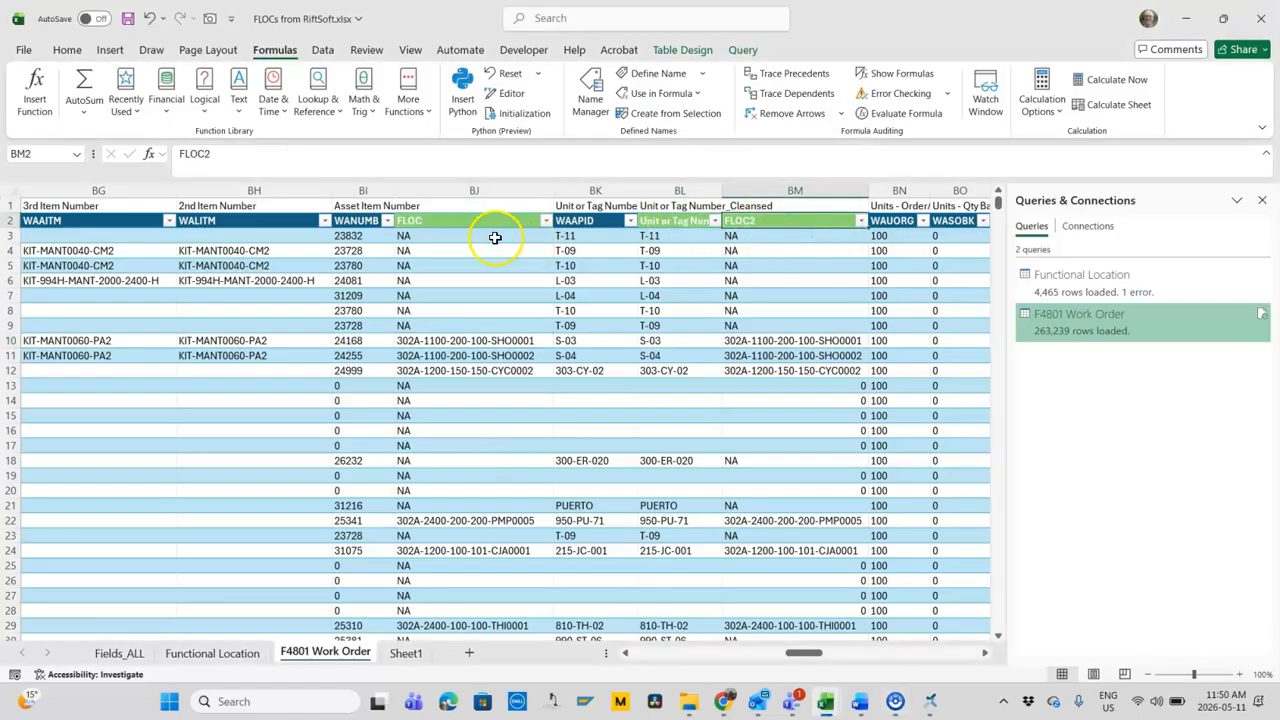
{"action": "left_click", "coordinate": [771, 239]}
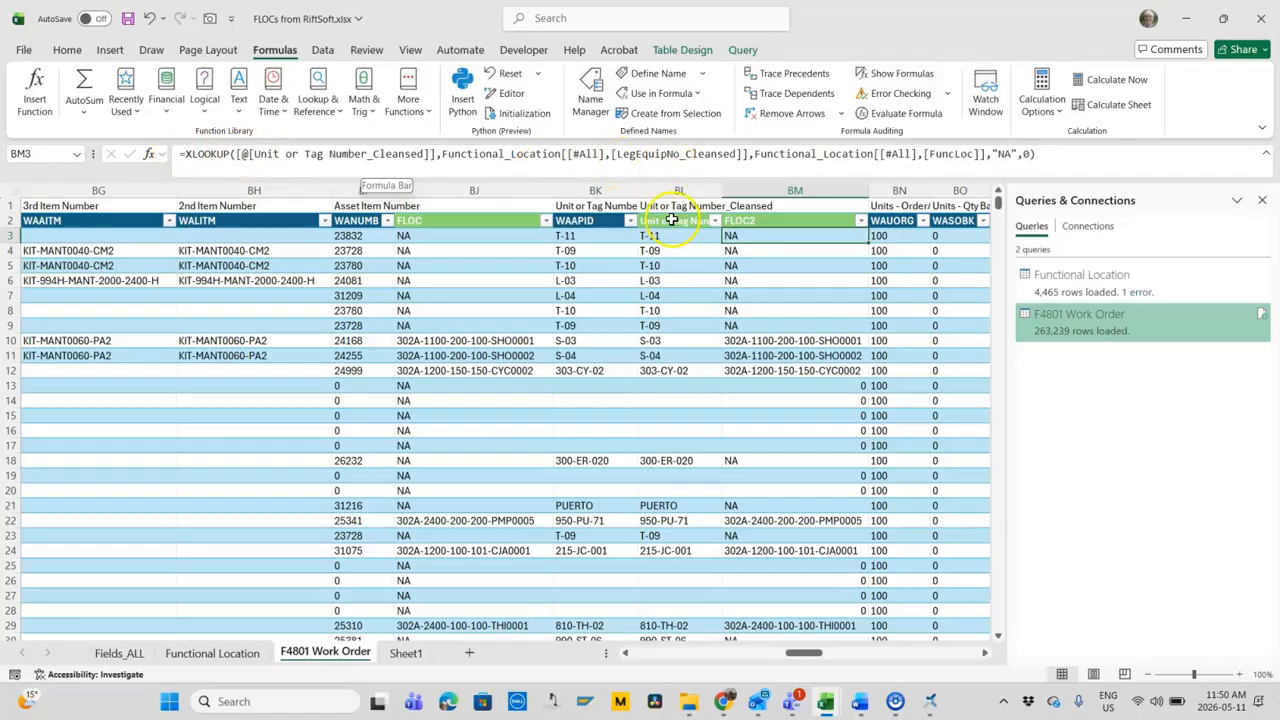
{"action": "left_click", "coordinate": [451, 237]}
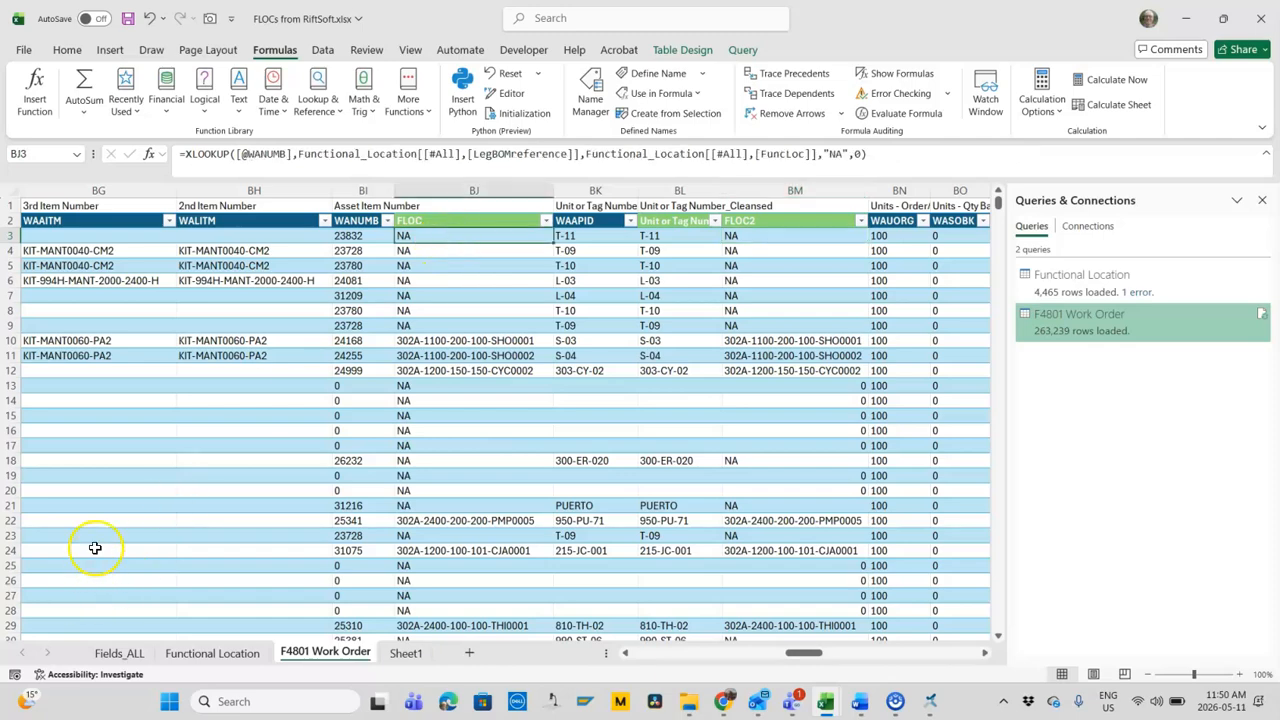